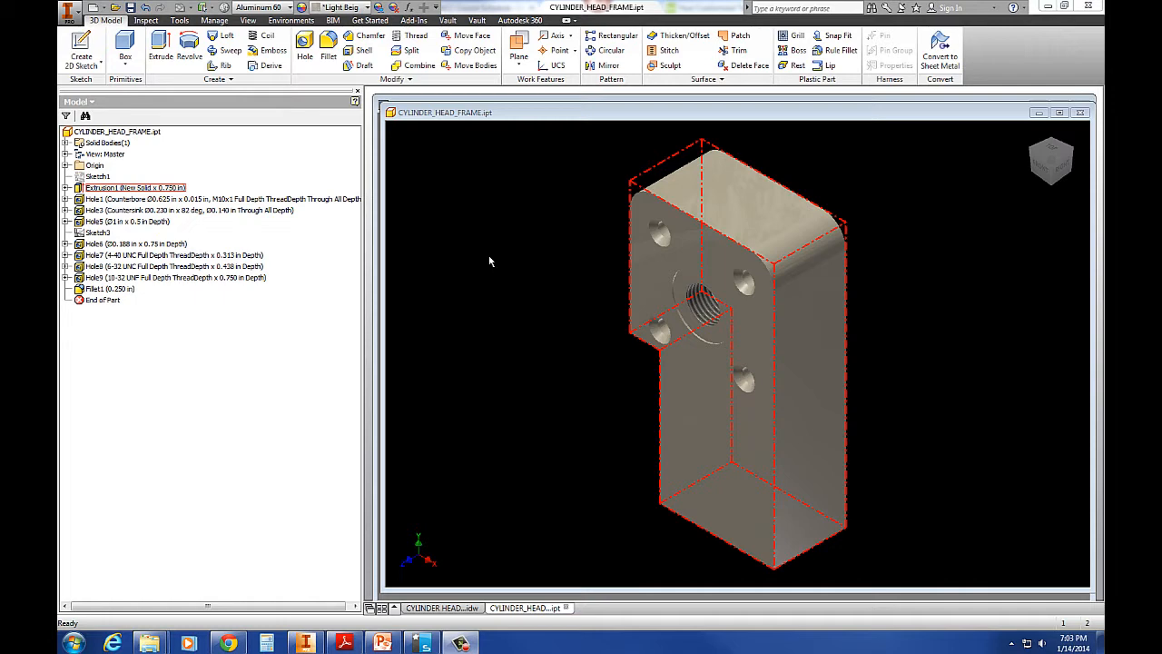
In the CYLINDER HEAD FRAME drawing, complete the material note with 6061 AL, as specified in the instructions PDF
{"action": "left_click", "coordinate": [442, 607]}
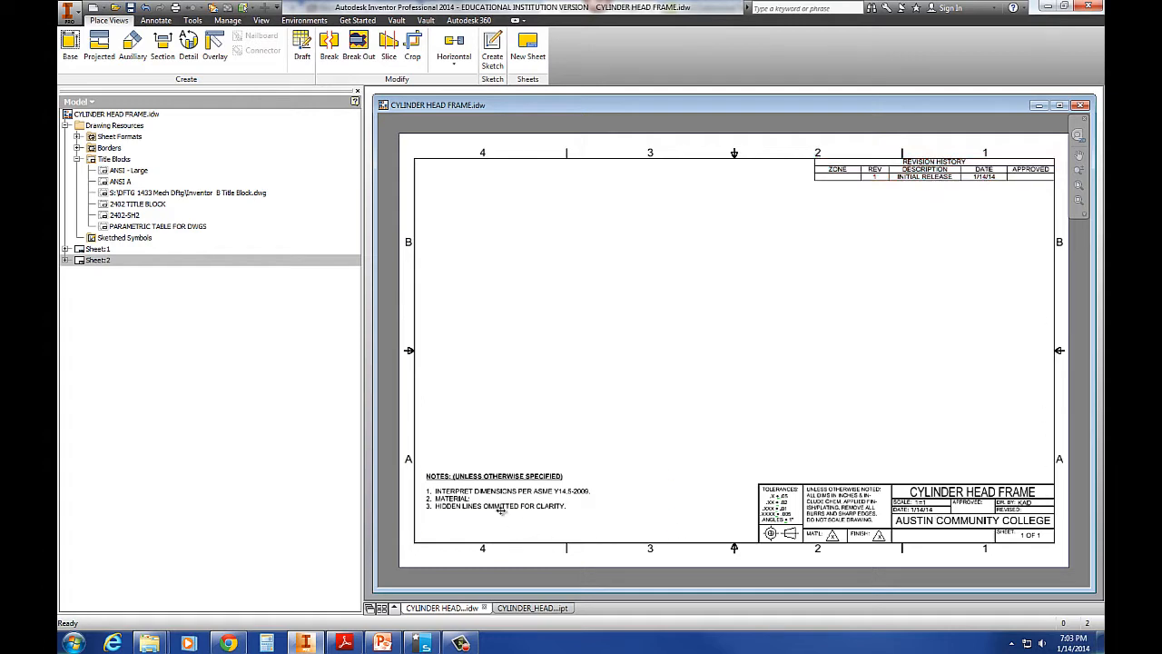
{"action": "double_click", "coordinate": [471, 491]}
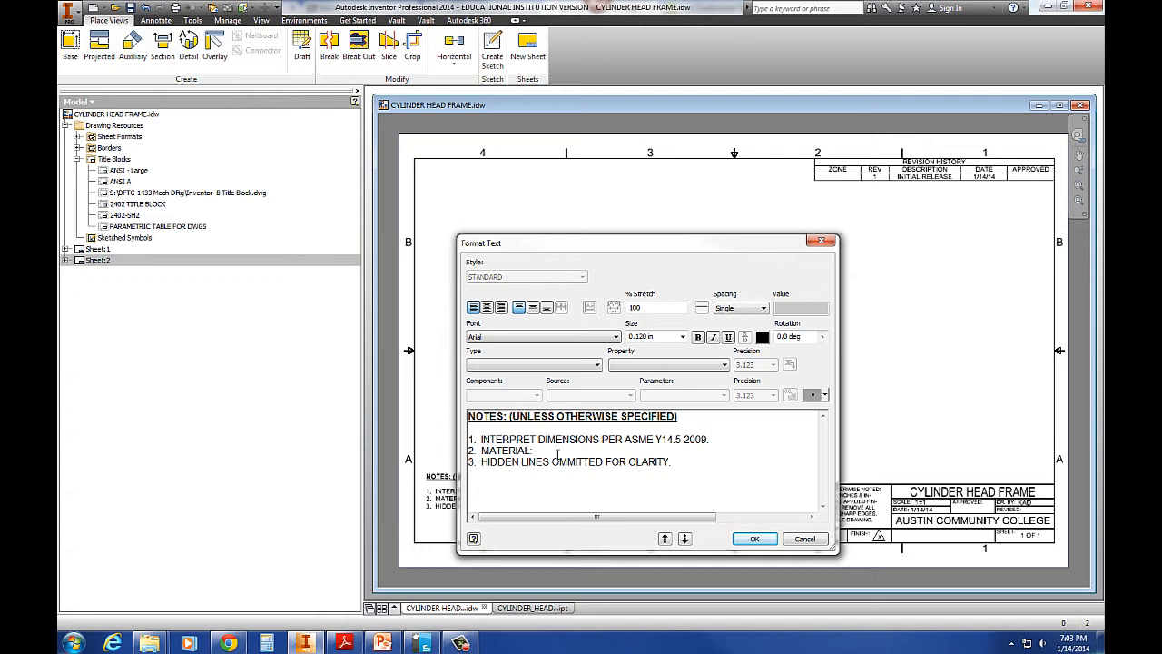
{"action": "left_click", "coordinate": [344, 644]}
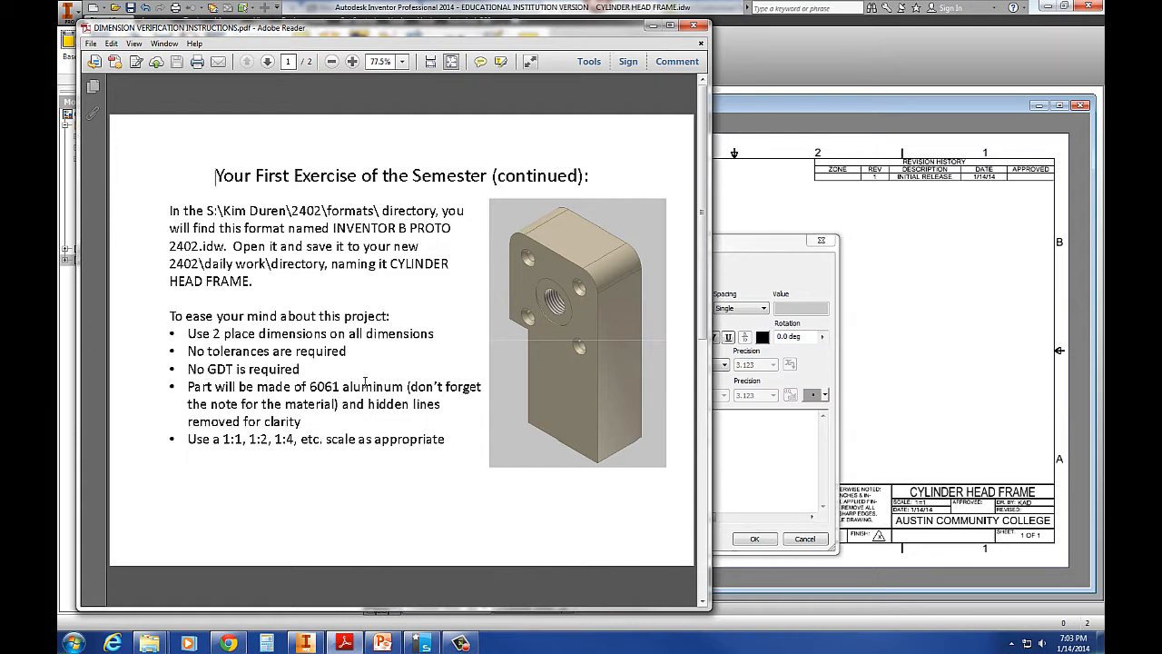
{"action": "left_click", "coordinate": [650, 25]}
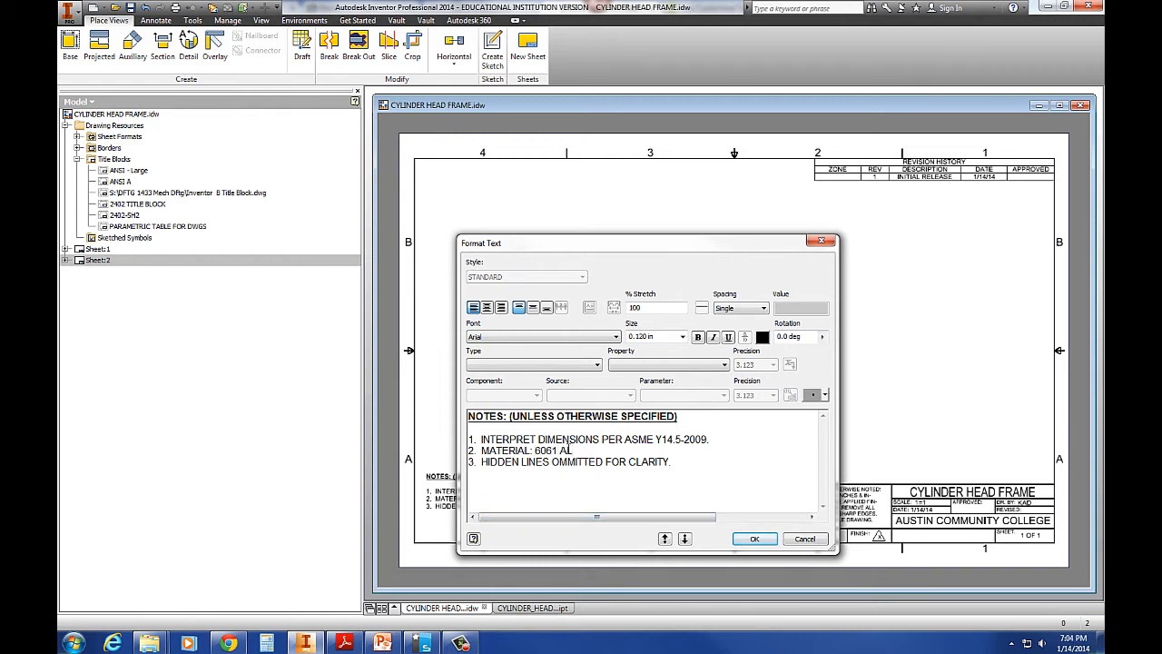
{"action": "left_click_drag", "start_coordinate": [672, 468], "coordinate": [442, 468]}
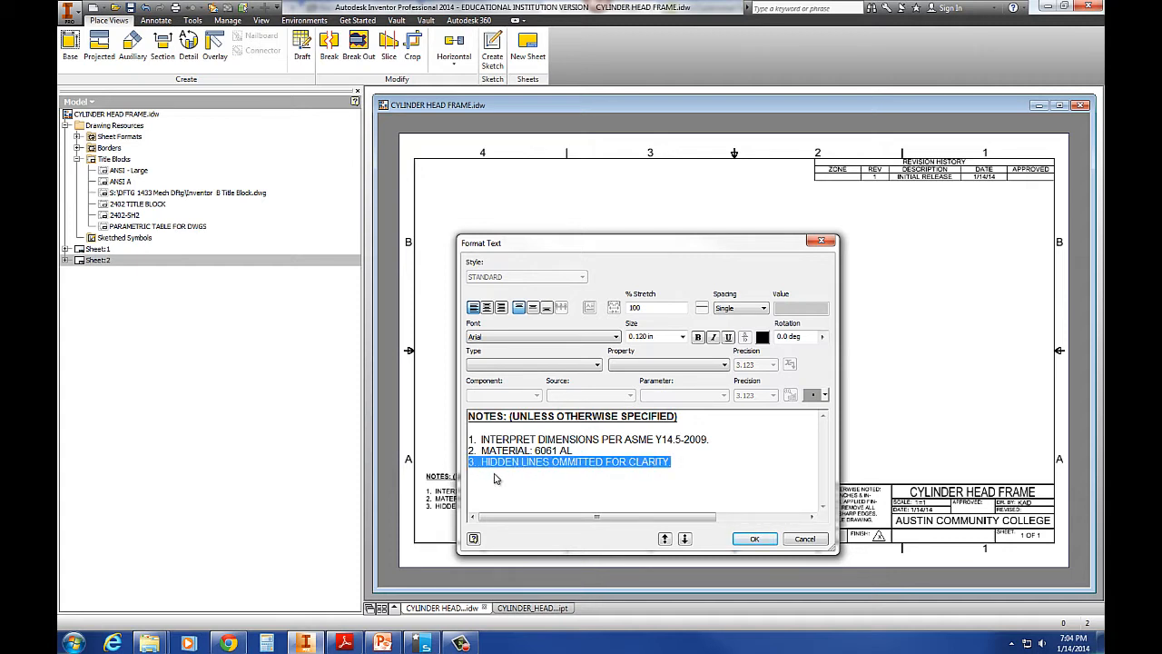
{"action": "left_click", "coordinate": [563, 484]}
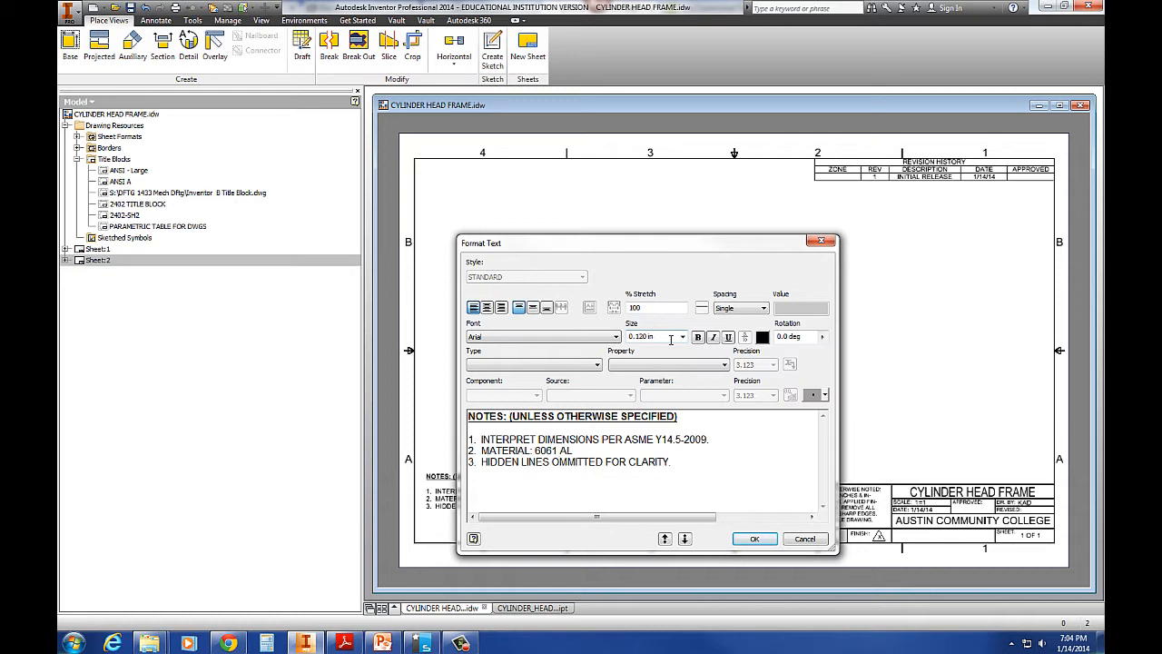
{"action": "left_click", "coordinate": [754, 539]}
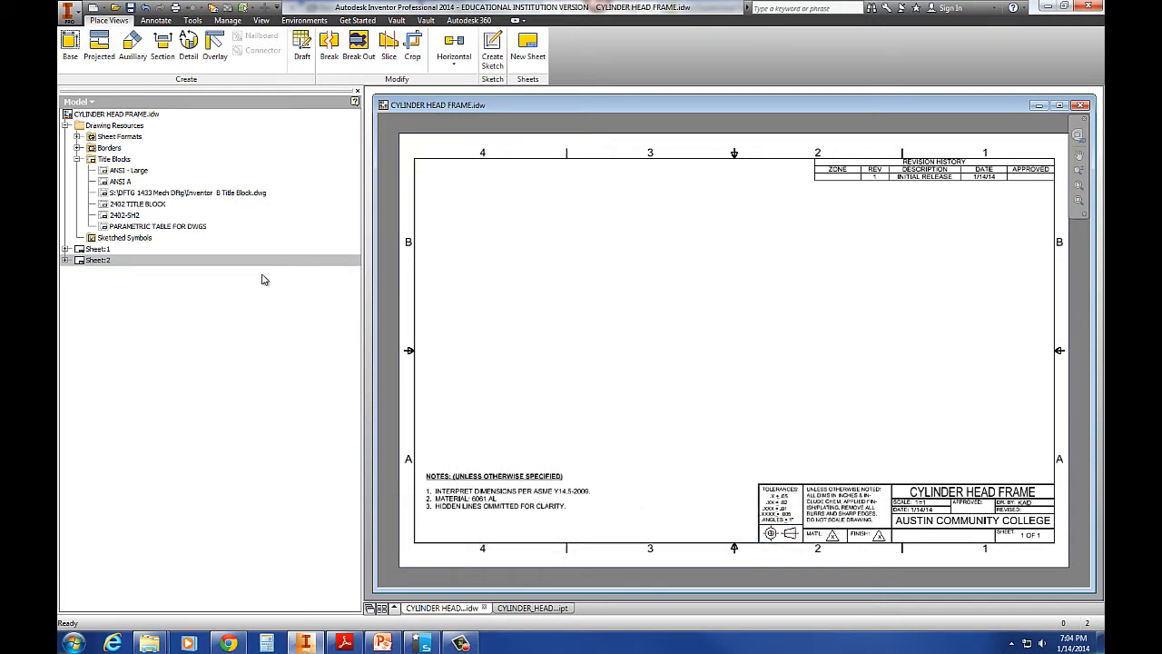
Delete Sheet:2 from the drawing
{"action": "right_click", "coordinate": [97, 260]}
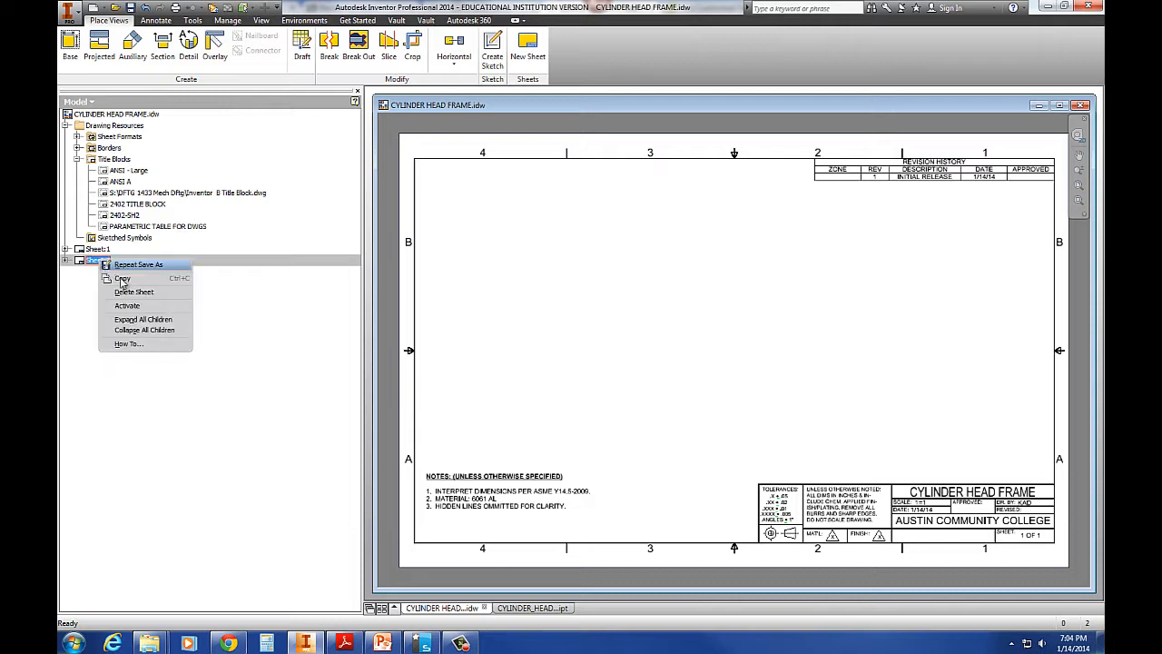
{"action": "left_click", "coordinate": [134, 292]}
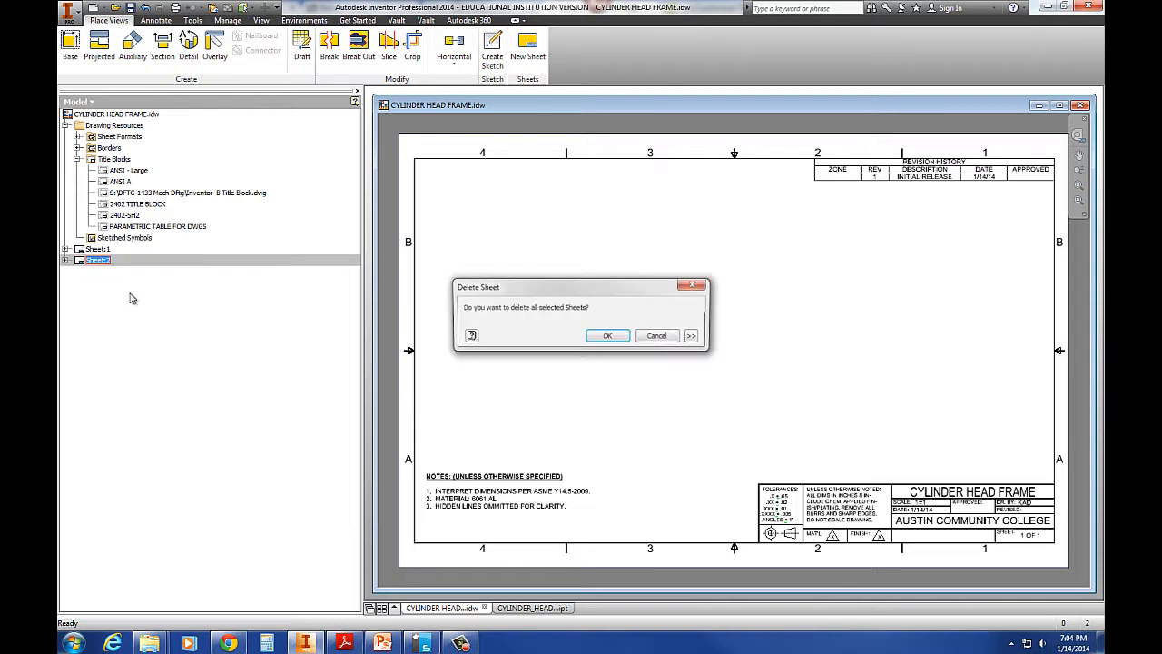
{"action": "left_click", "coordinate": [608, 336]}
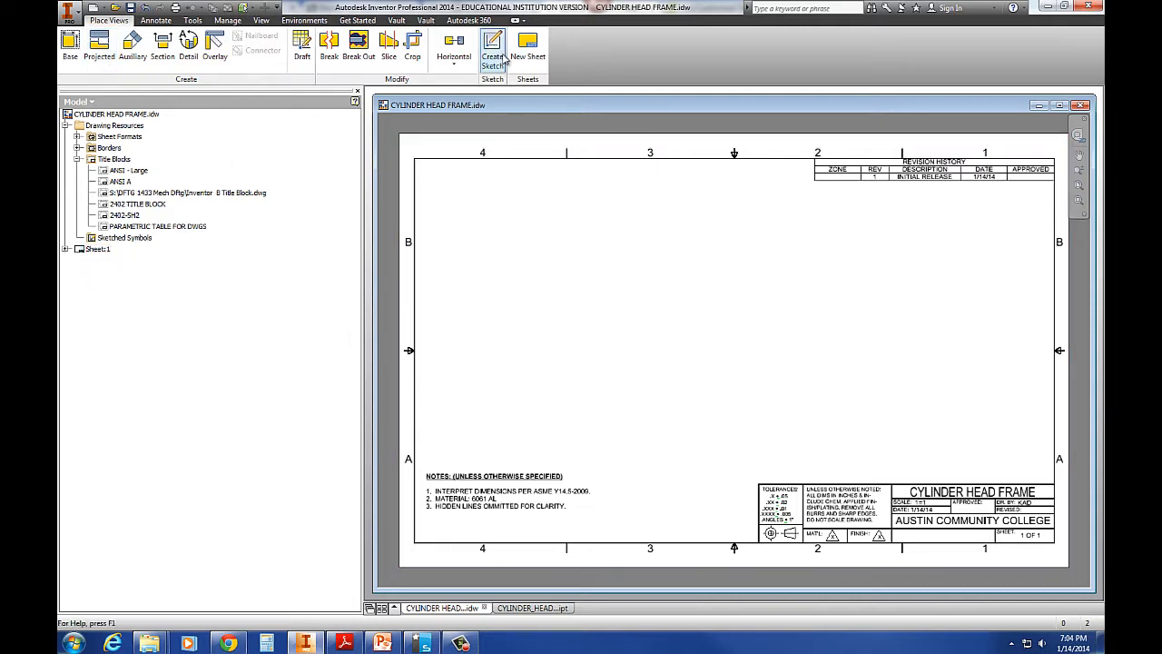
{"action": "right_click", "coordinate": [162, 278]}
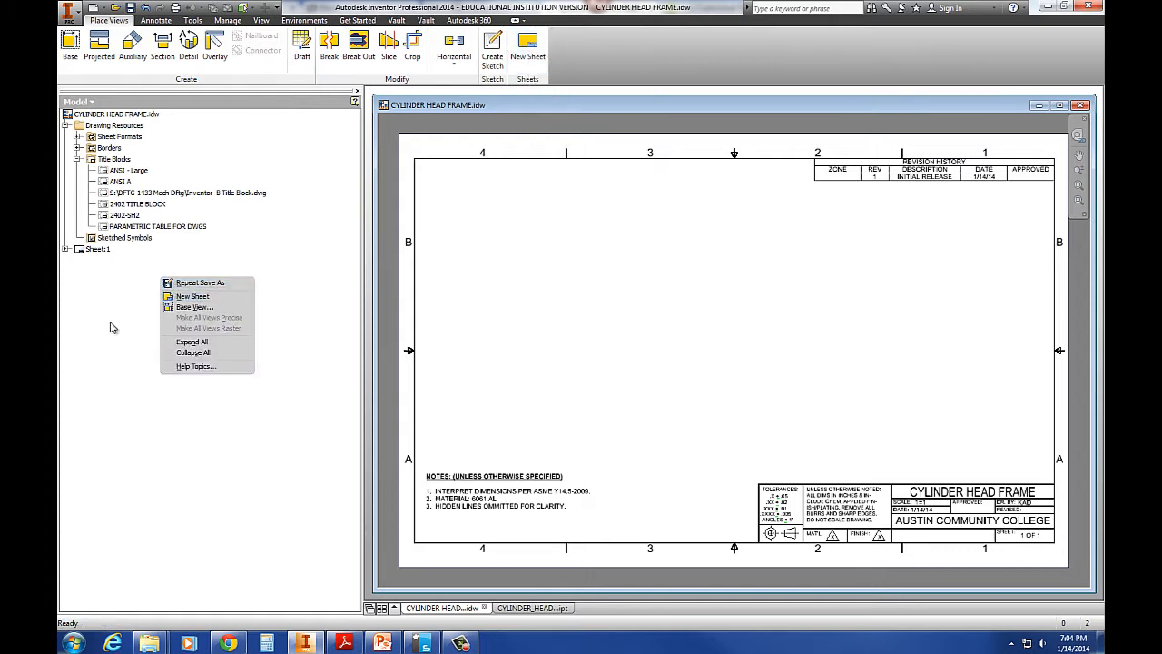
{"action": "left_click", "coordinate": [102, 263]}
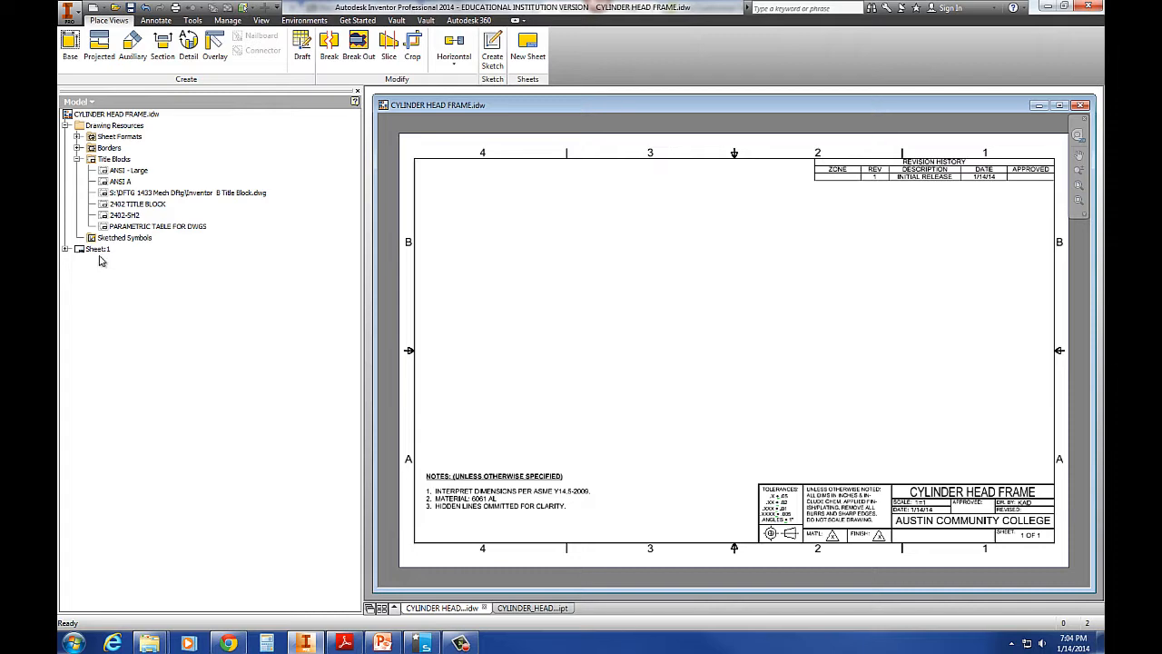
Place a 1:1 base view of CYLINDER_HEAD_FRAME.ipt on the sheet's left half, using a custom view oriented to the front
{"action": "left_click", "coordinate": [71, 42]}
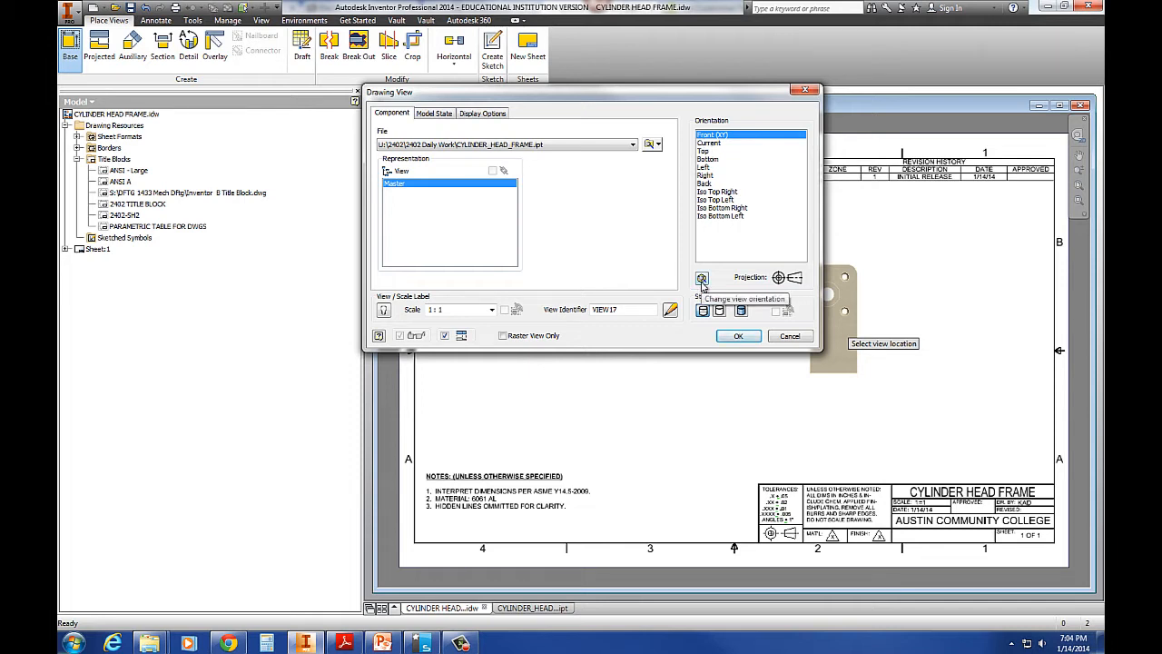
{"action": "left_click", "coordinate": [702, 280]}
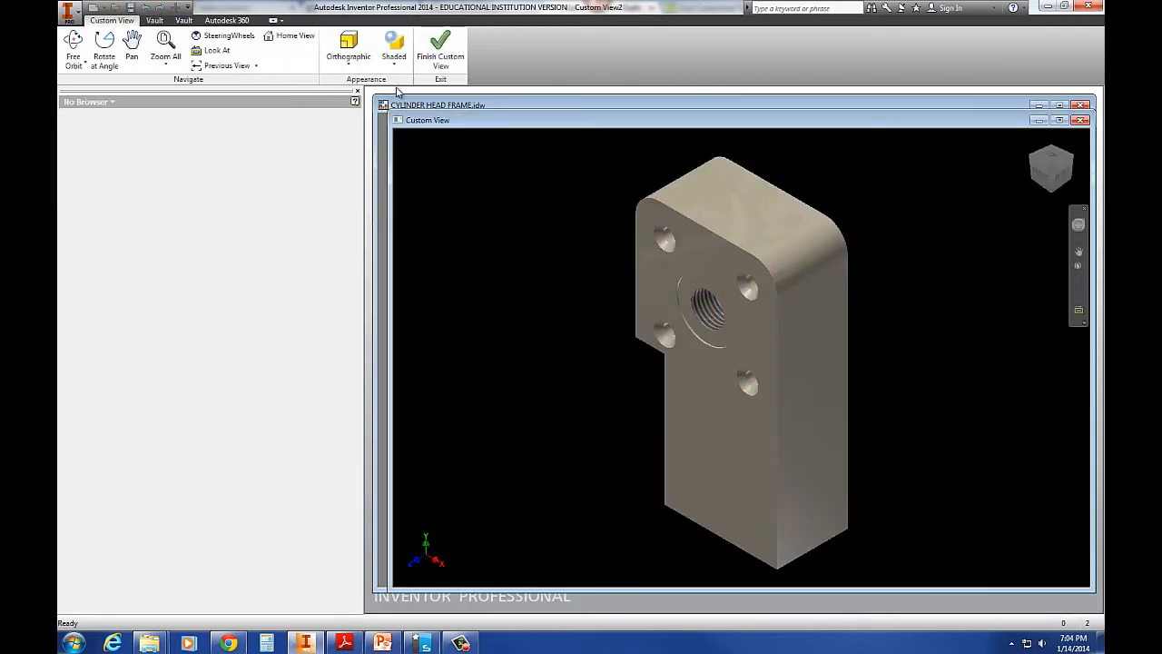
{"action": "left_click", "coordinate": [1042, 177]}
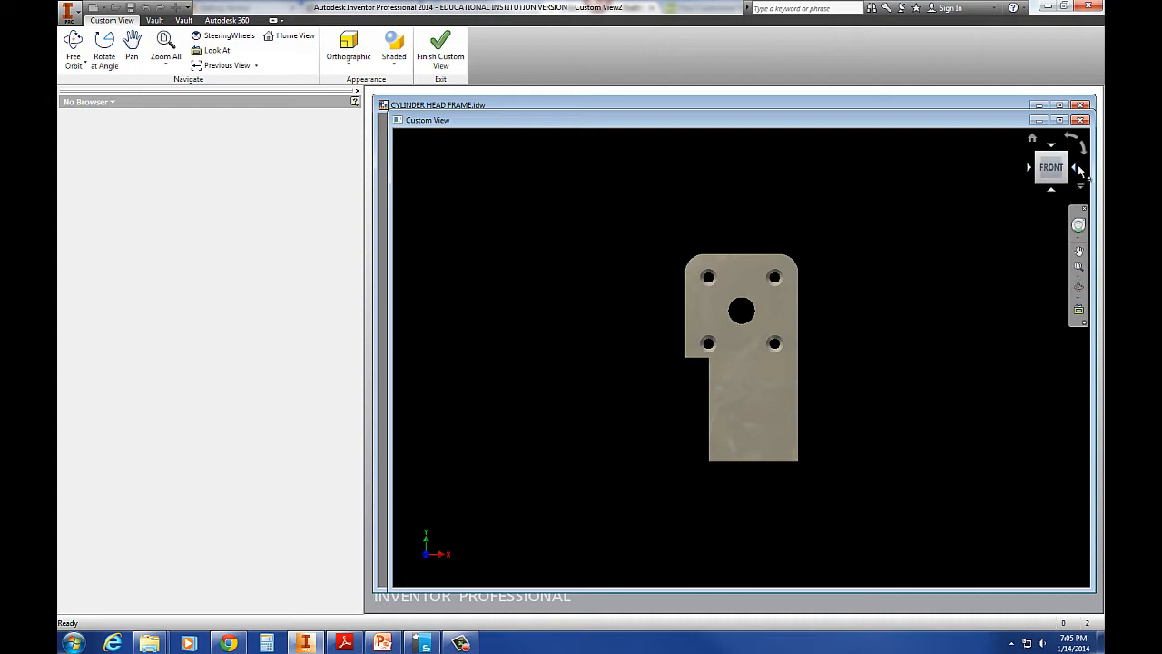
{"action": "left_click", "coordinate": [1077, 168]}
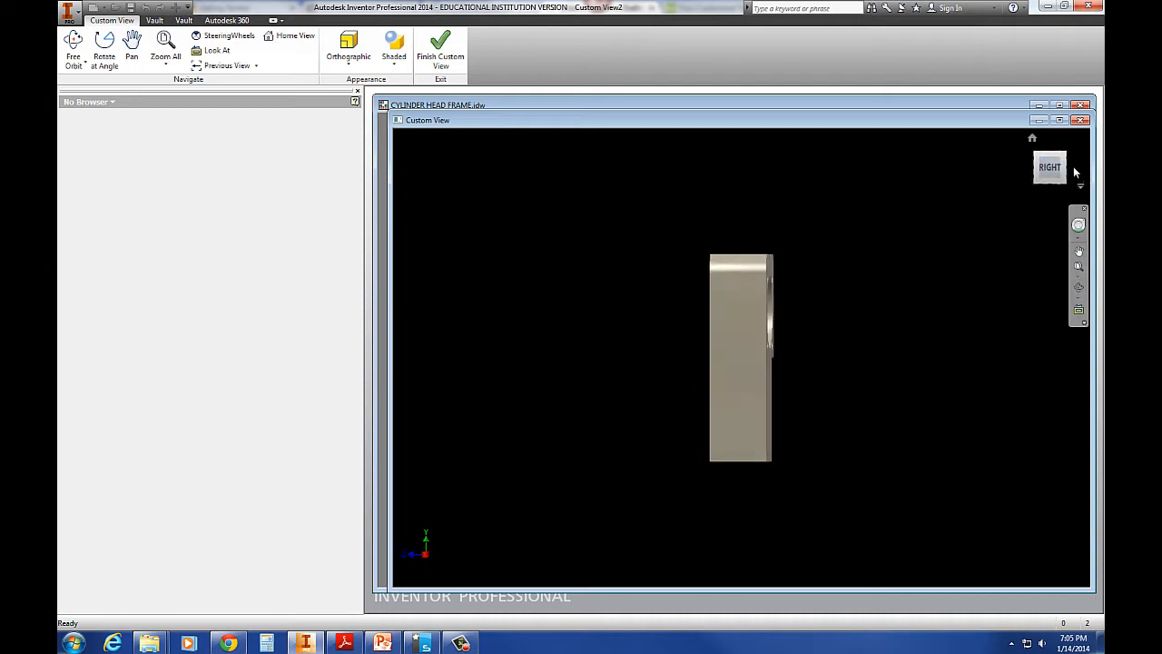
{"action": "left_click", "coordinate": [1074, 173]}
{"action": "left_click", "coordinate": [1030, 173]}
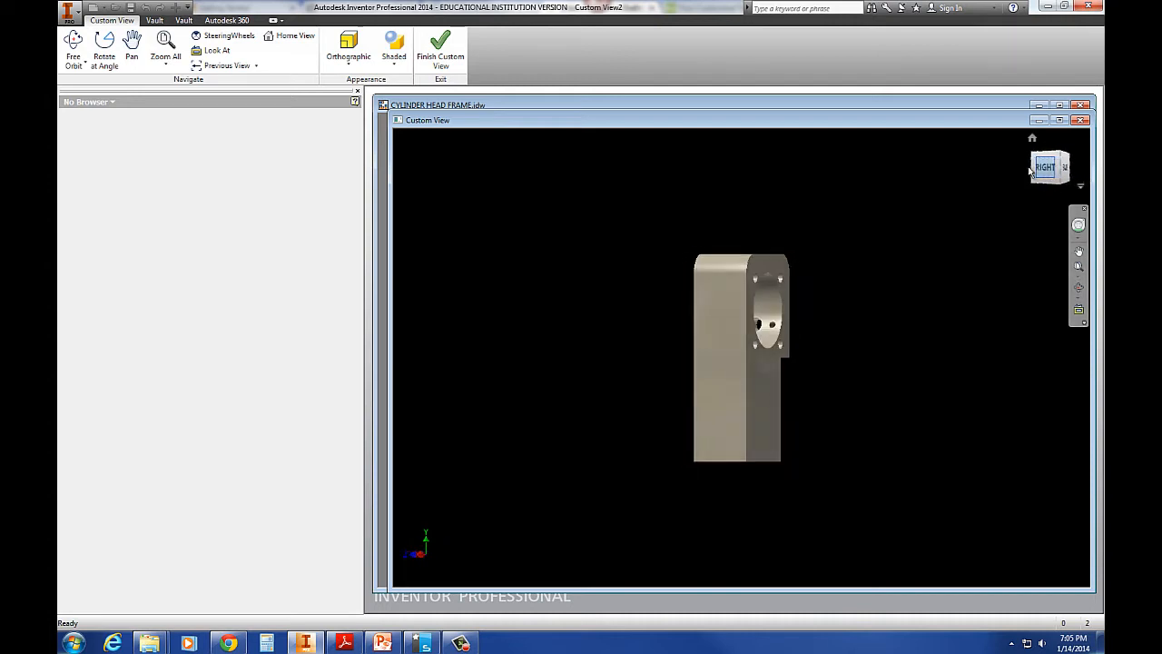
{"action": "left_click", "coordinate": [1032, 172]}
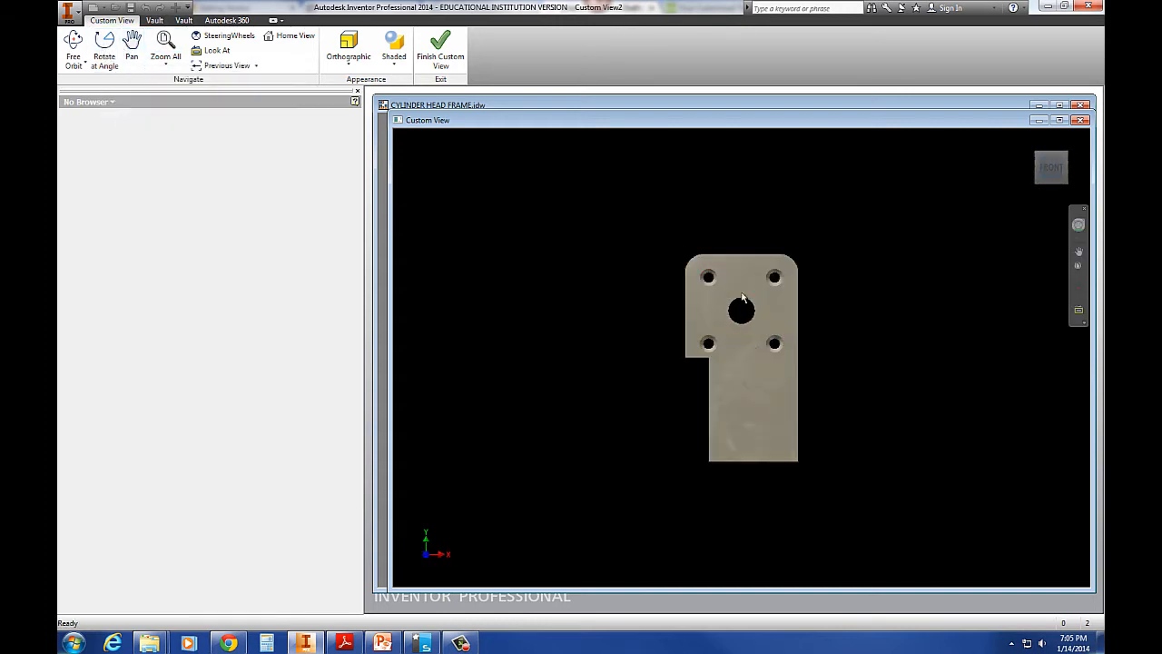
{"action": "left_click", "coordinate": [442, 57]}
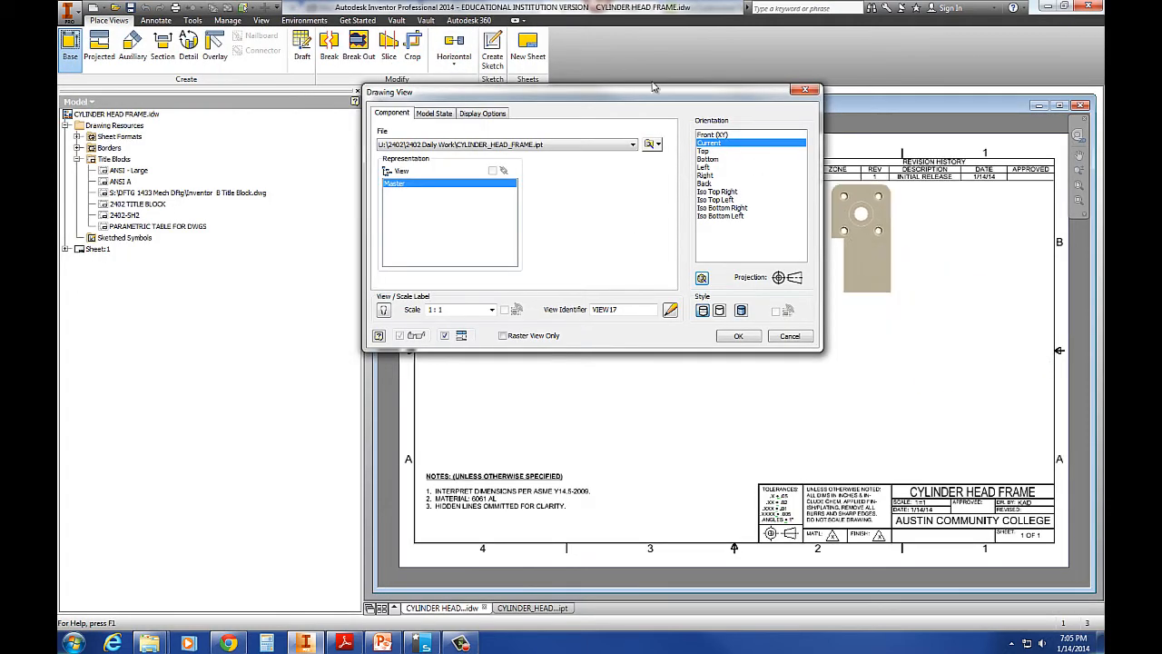
{"action": "left_click_drag", "start_coordinate": [653, 88], "coordinate": [291, 19]}
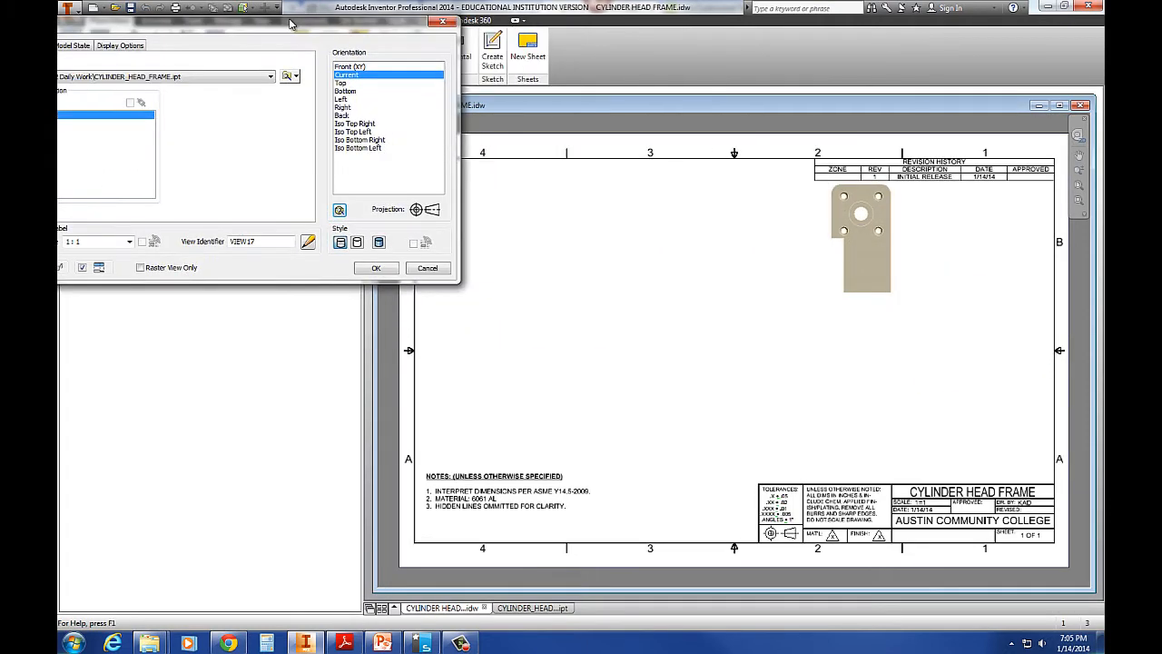
{"action": "left_click", "coordinate": [550, 327]}
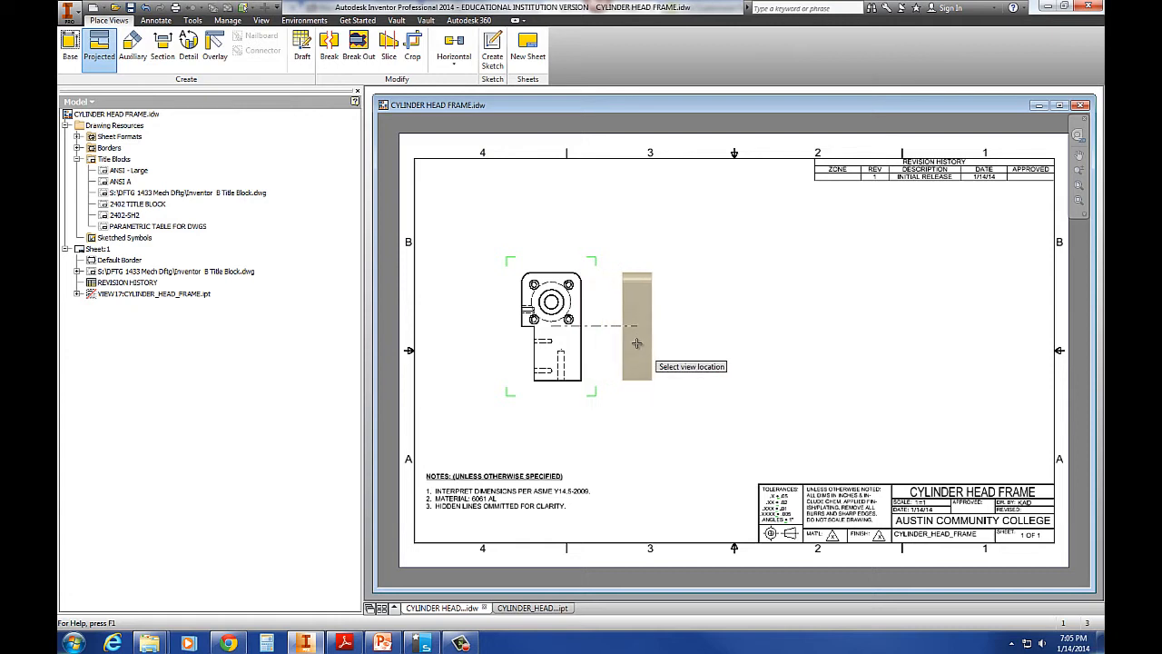
{"action": "left_click", "coordinate": [464, 357]}
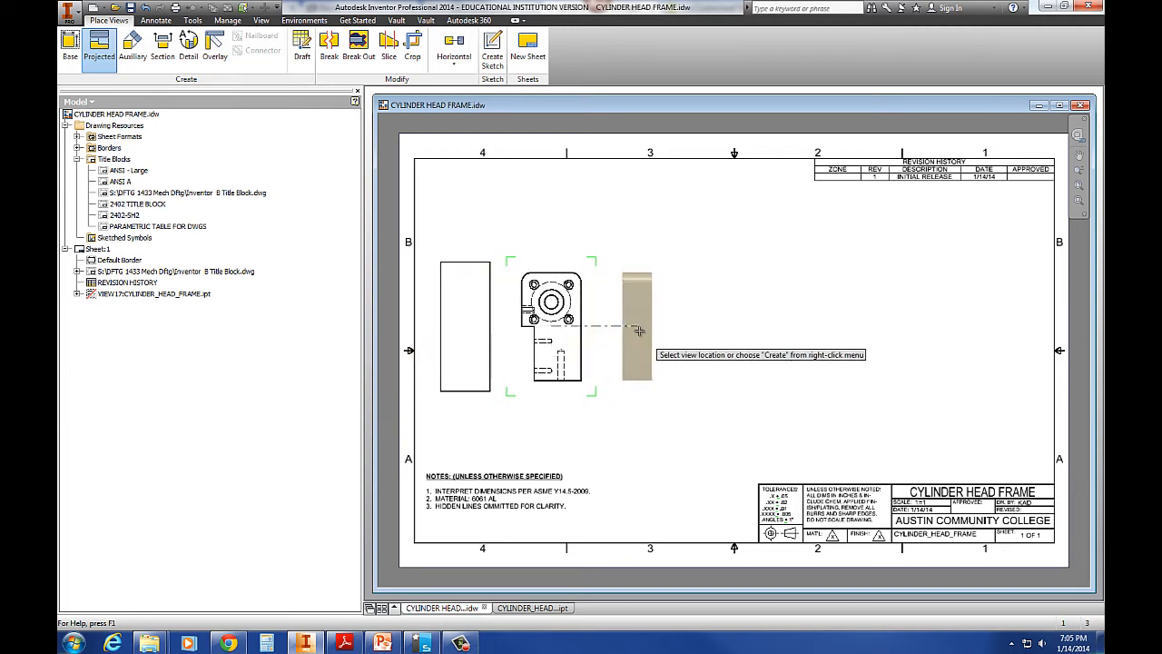
{"action": "right_click", "coordinate": [677, 333]}
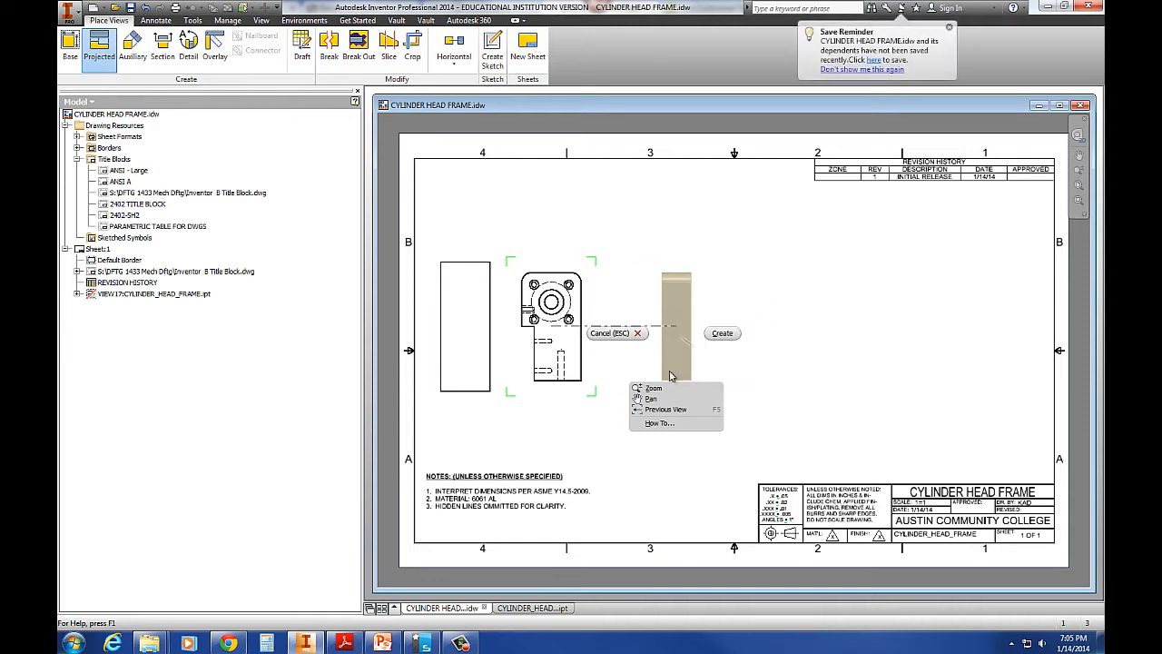
{"action": "left_click", "coordinate": [635, 334]}
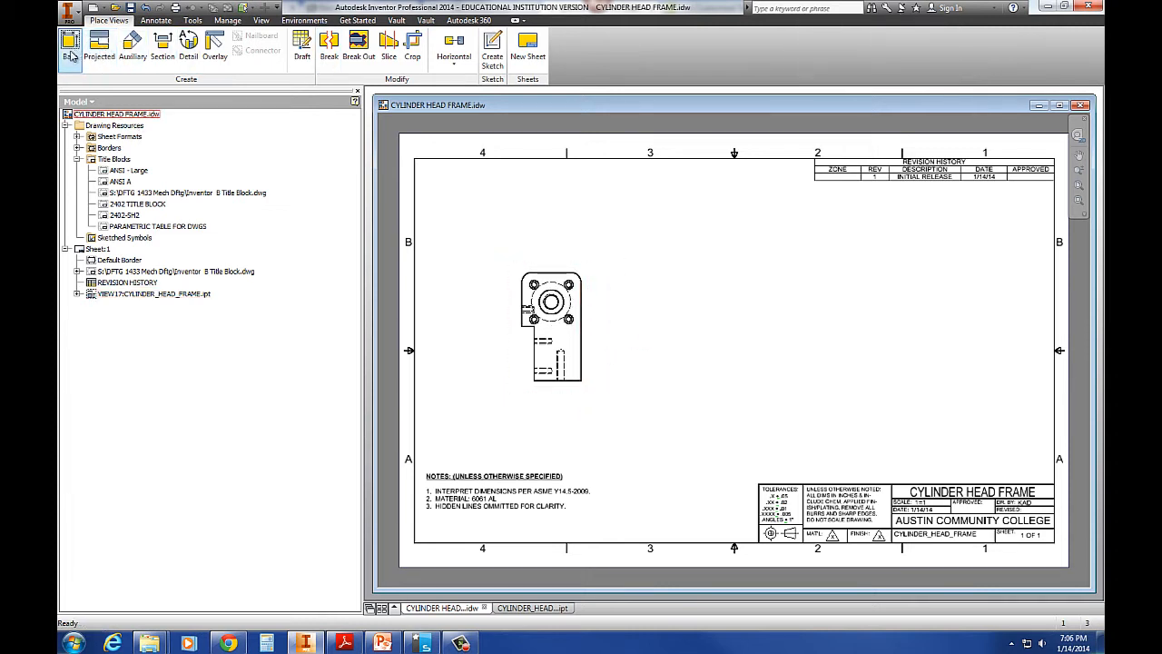
Create projected views from the base view, one below it and one to its left
{"action": "left_click", "coordinate": [99, 45]}
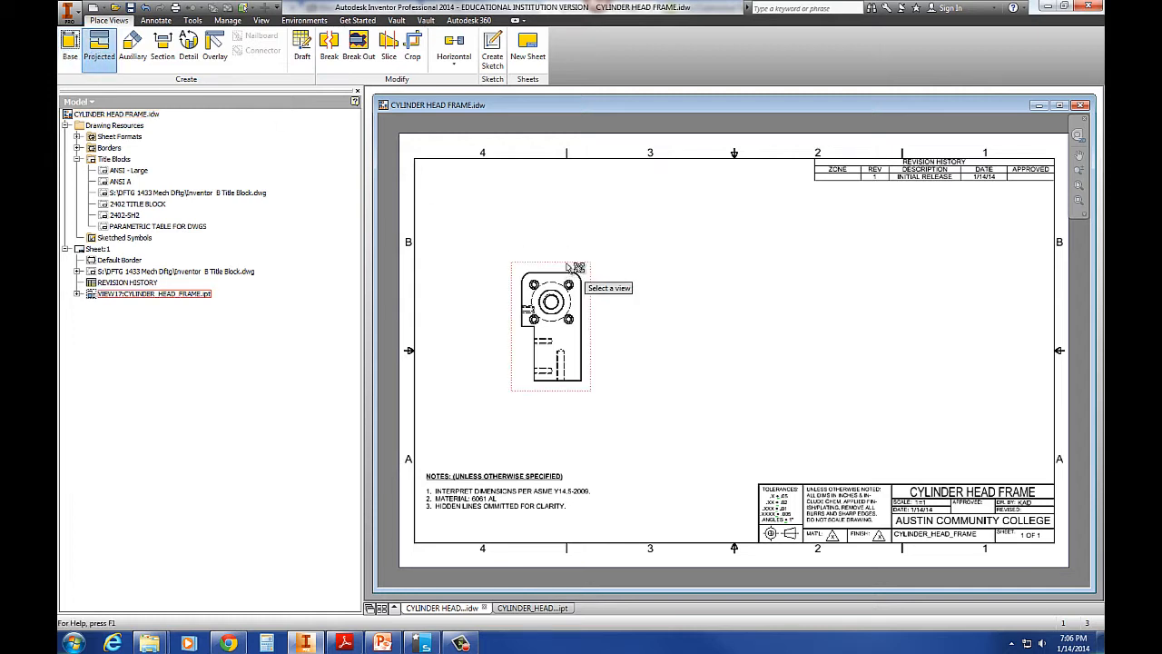
{"action": "left_click", "coordinate": [574, 268]}
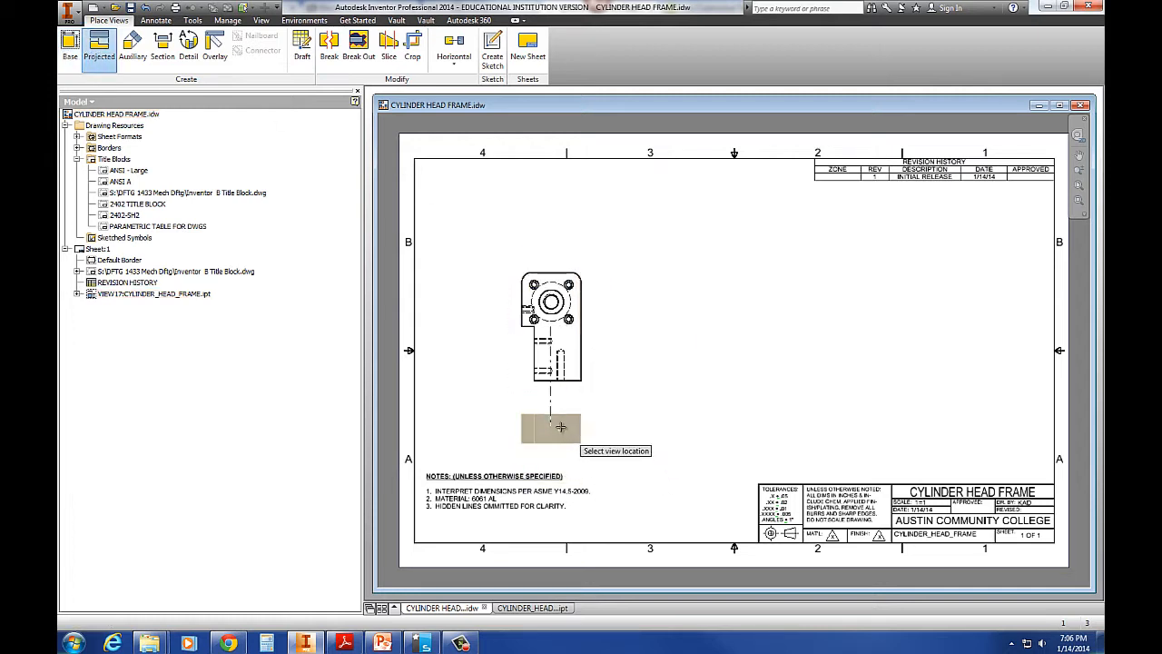
{"action": "left_click", "coordinate": [561, 426]}
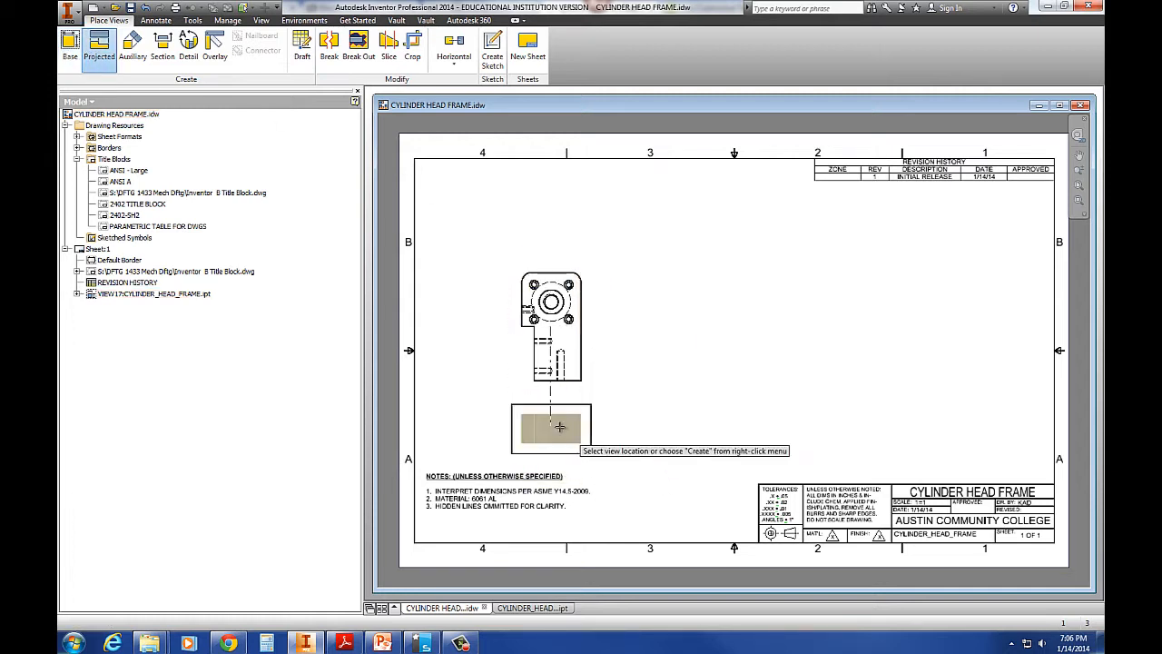
{"action": "left_click", "coordinate": [467, 327]}
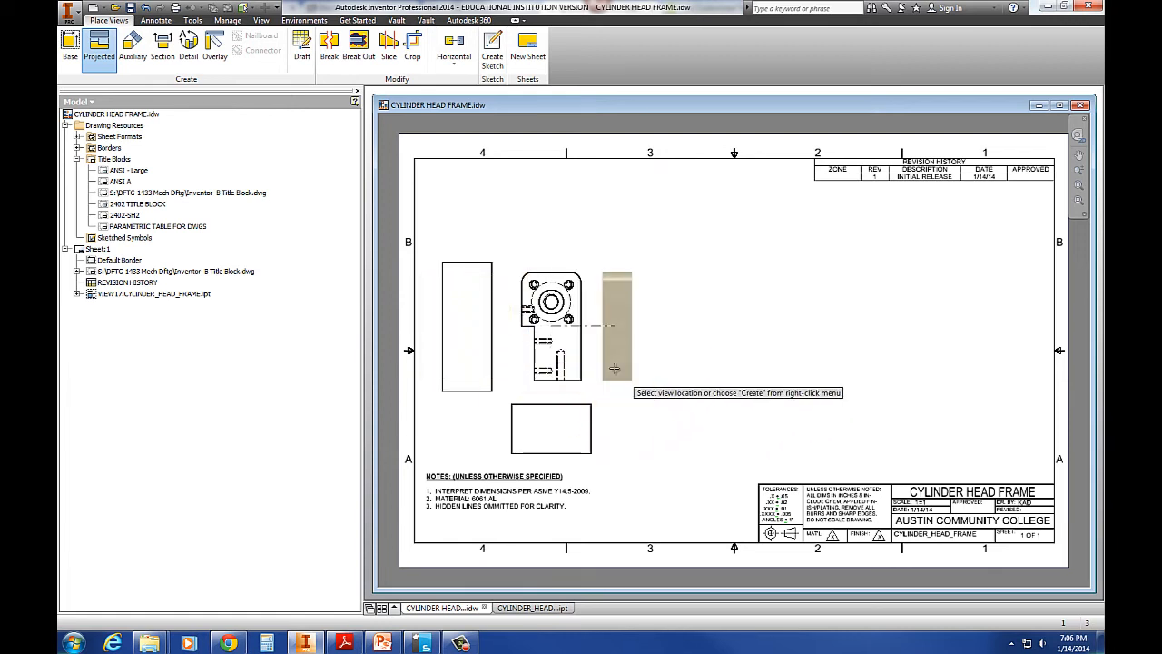
{"action": "right_click", "coordinate": [666, 338]}
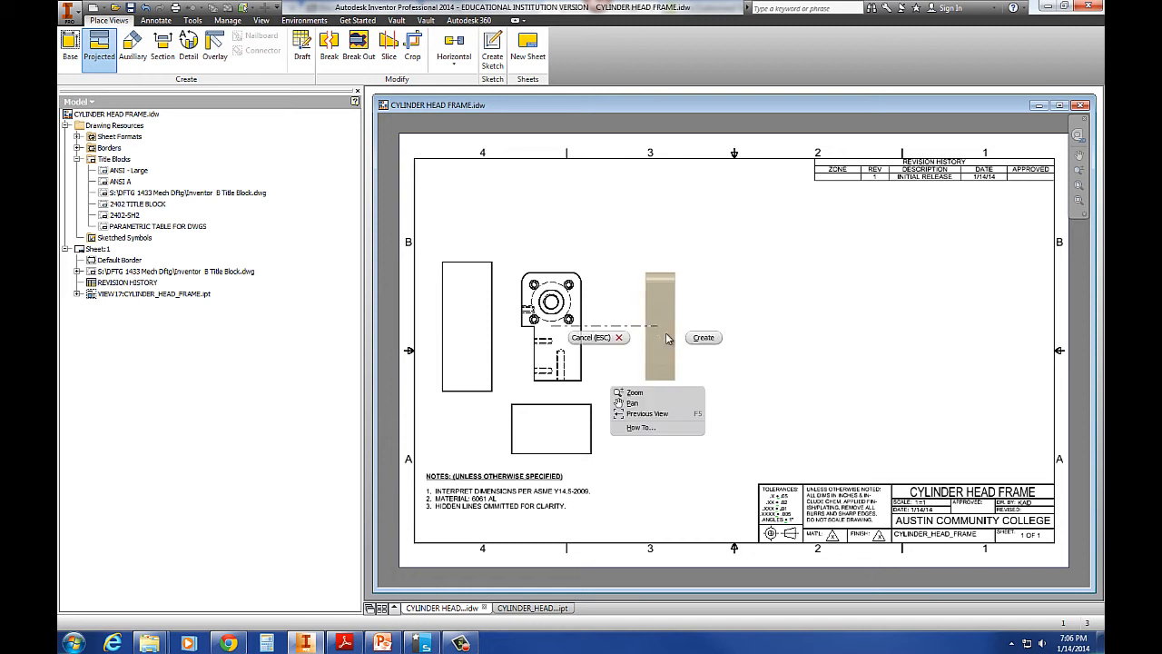
{"action": "left_click", "coordinate": [704, 337]}
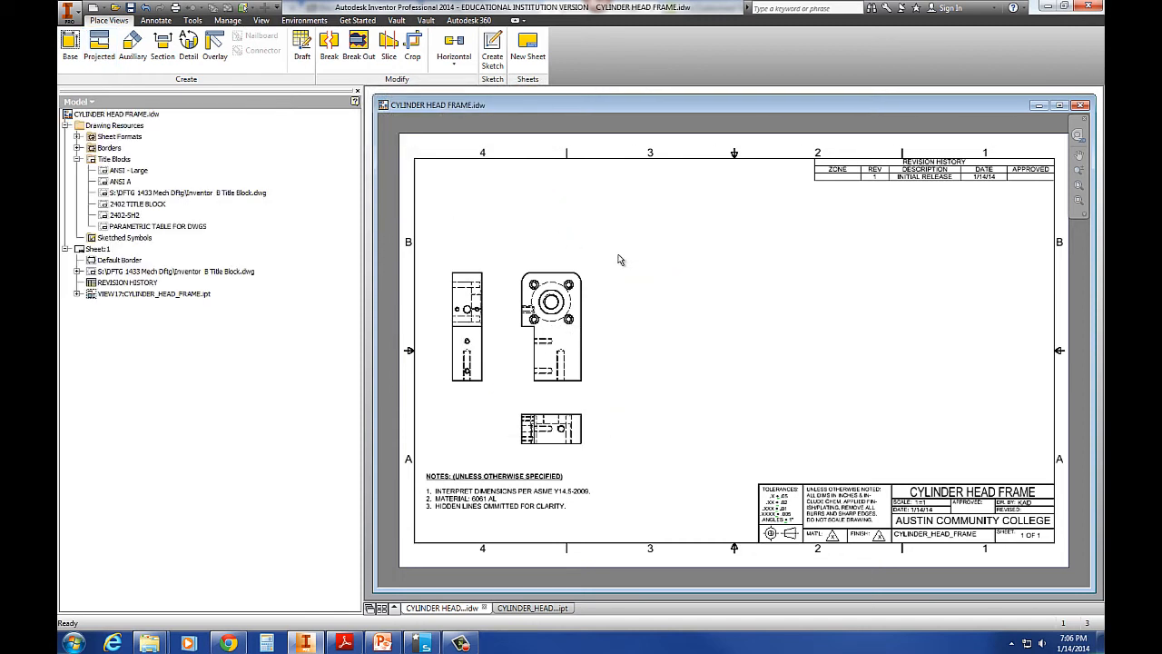
Move the base view toward the middle of the sheet and slightly up, and bring the left side view close beside it
{"action": "left_click", "coordinate": [574, 269]}
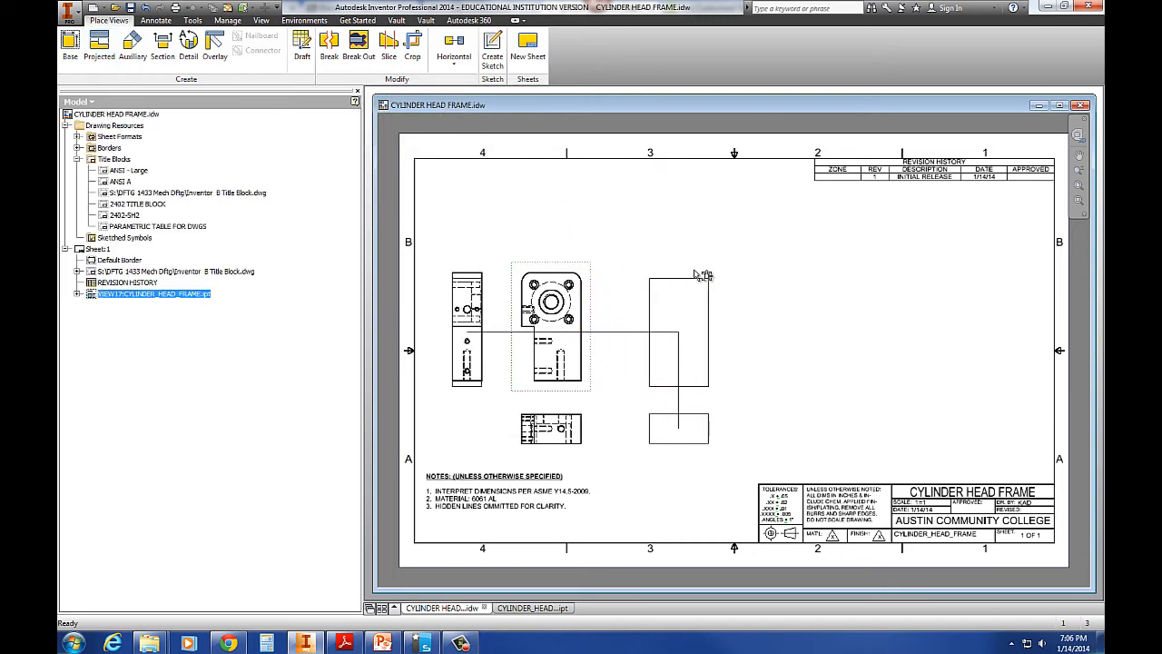
{"action": "left_click_drag", "start_coordinate": [695, 272], "coordinate": [708, 260]}
{"action": "left_click_drag", "start_coordinate": [482, 262], "coordinate": [625, 263]}
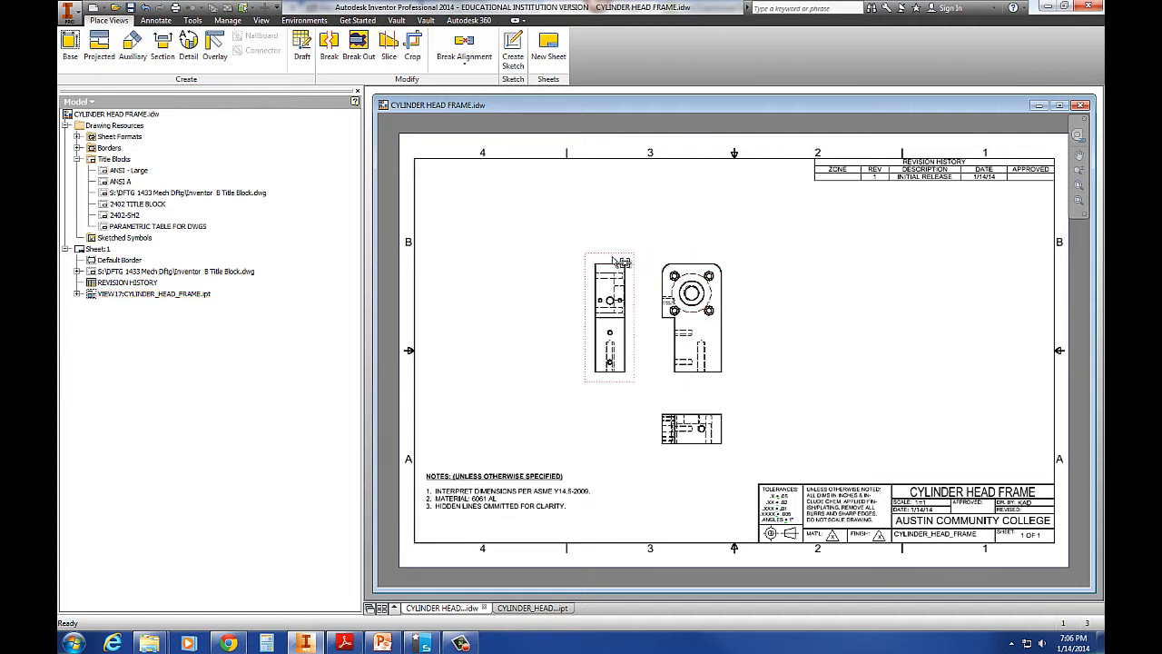
Create a projected rear view to the left of the side view
{"action": "left_click", "coordinate": [100, 47]}
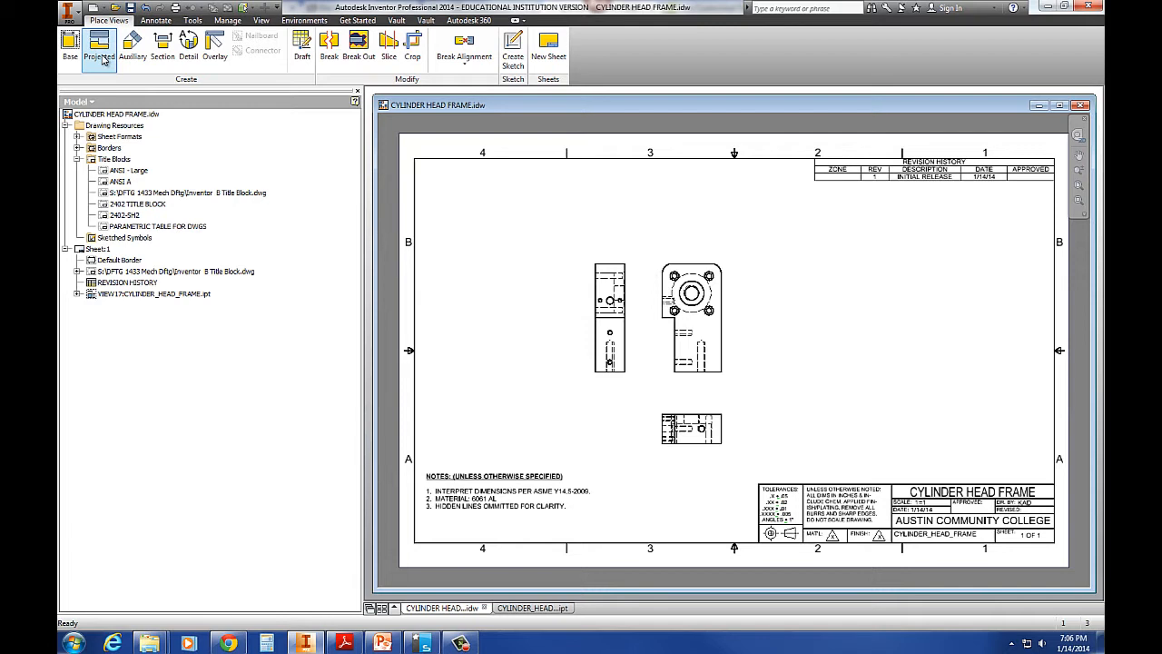
{"action": "left_click", "coordinate": [595, 264]}
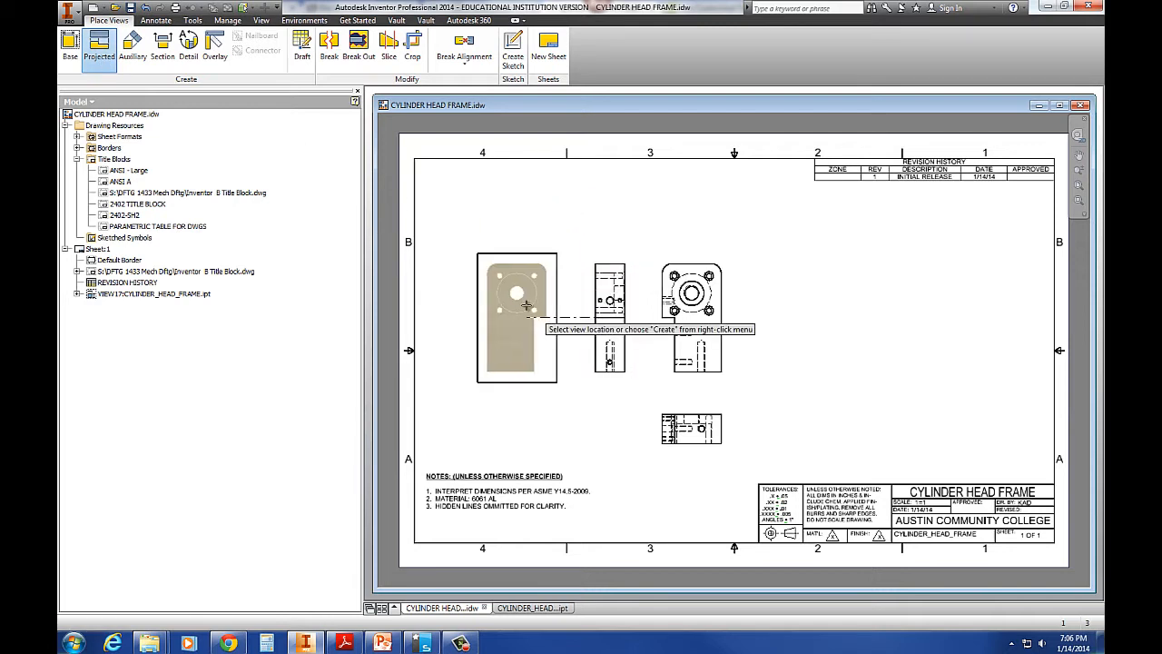
{"action": "right_click", "coordinate": [528, 306]}
{"action": "left_click", "coordinate": [567, 301]}
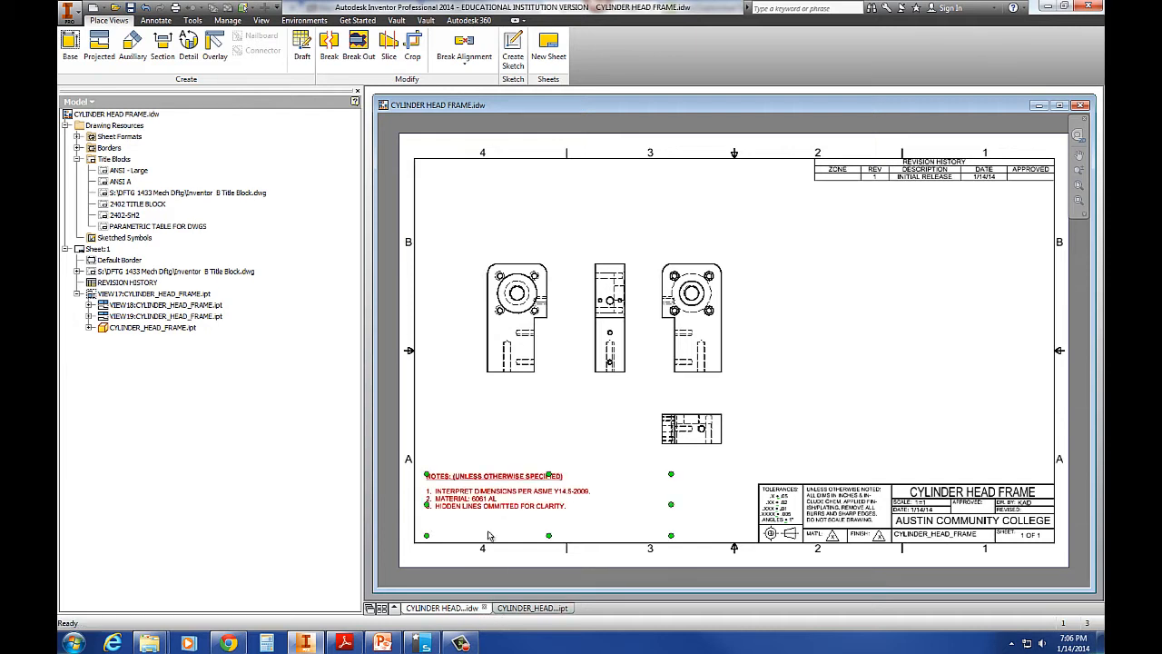
Roll the CYLINDER_HEAD_FRAME.ipt model back to just after Extrusion1 and return to the drawing
{"action": "left_click", "coordinate": [531, 608]}
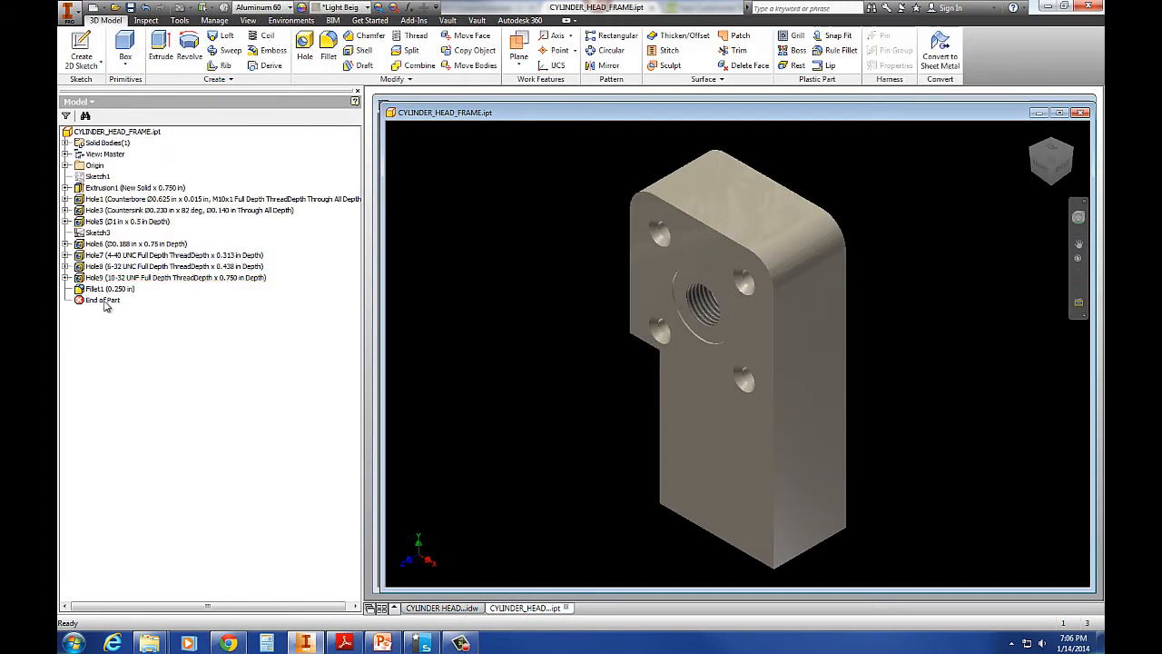
{"action": "left_click_drag", "start_coordinate": [106, 301], "coordinate": [120, 200]}
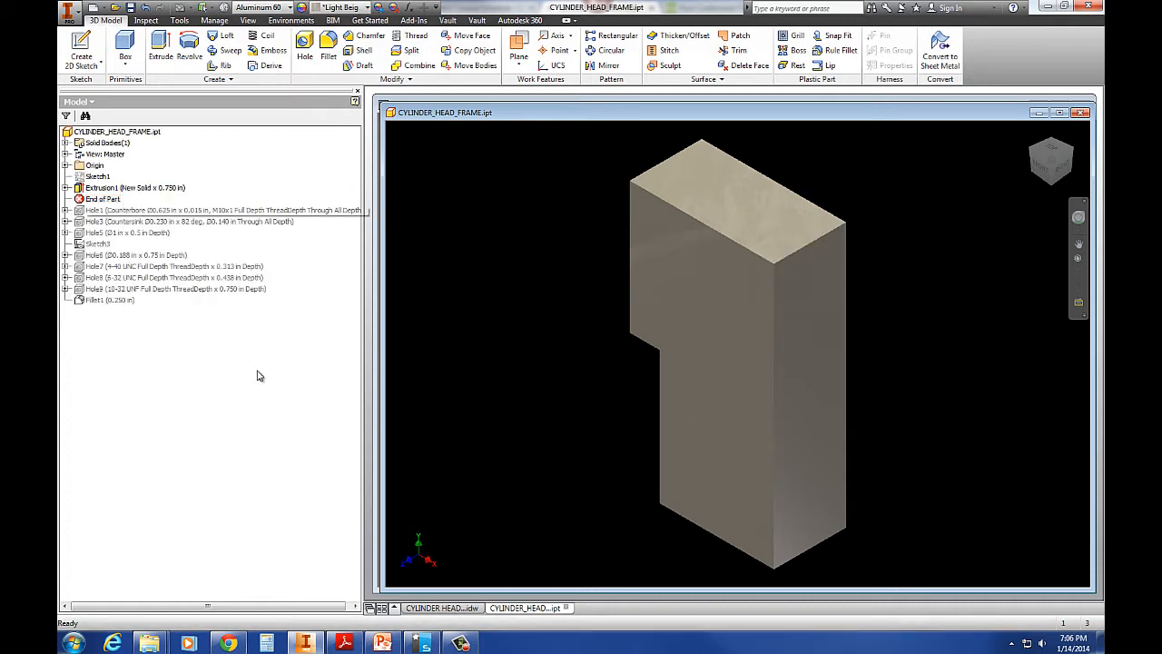
{"action": "left_click", "coordinate": [463, 605]}
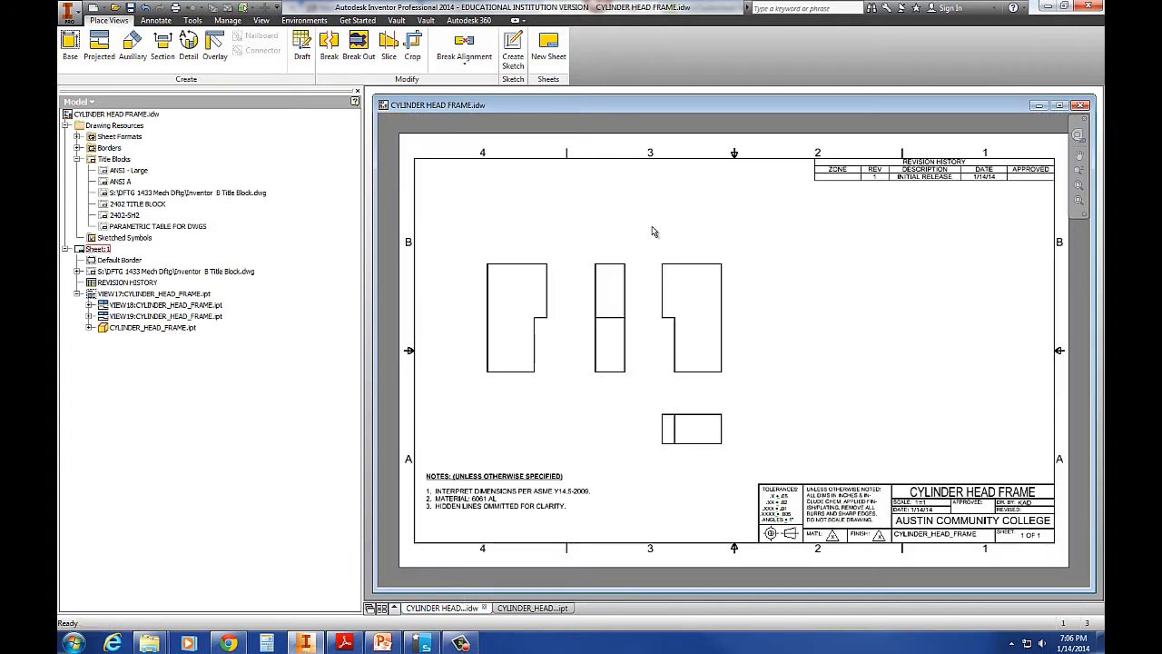
Spread the views for dimensioning: front view toward the sheet's right side, side view midway to the rear view, bottom view further down
{"action": "left_click_drag", "start_coordinate": [703, 259], "coordinate": [831, 269]}
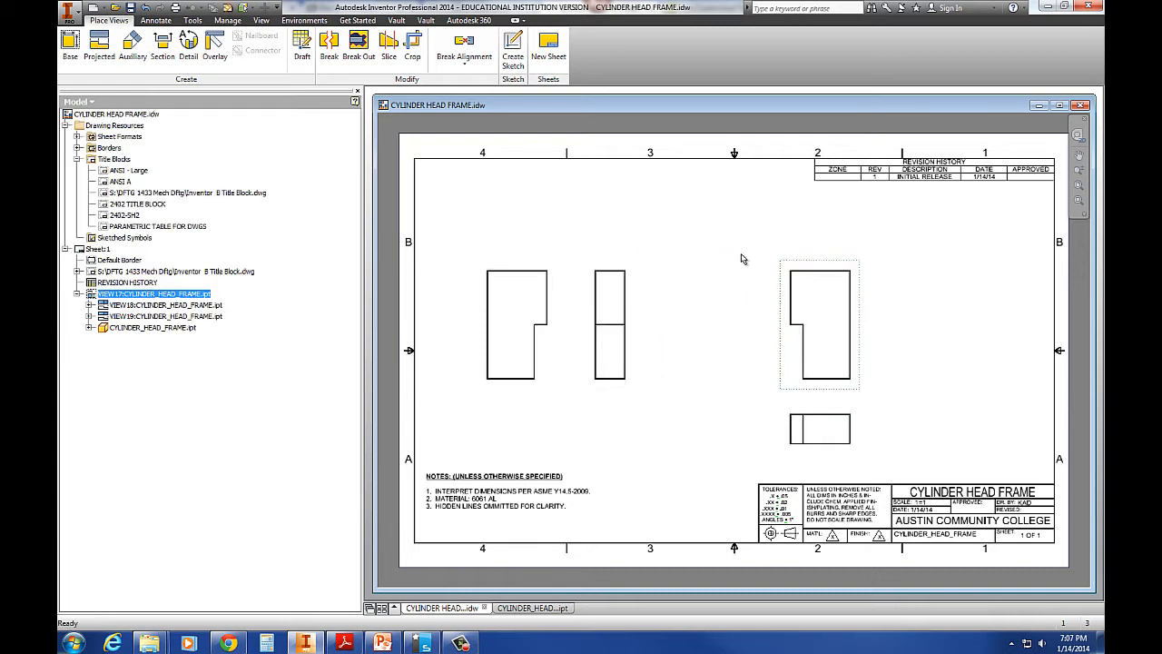
{"action": "left_click_drag", "start_coordinate": [609, 262], "coordinate": [670, 262]}
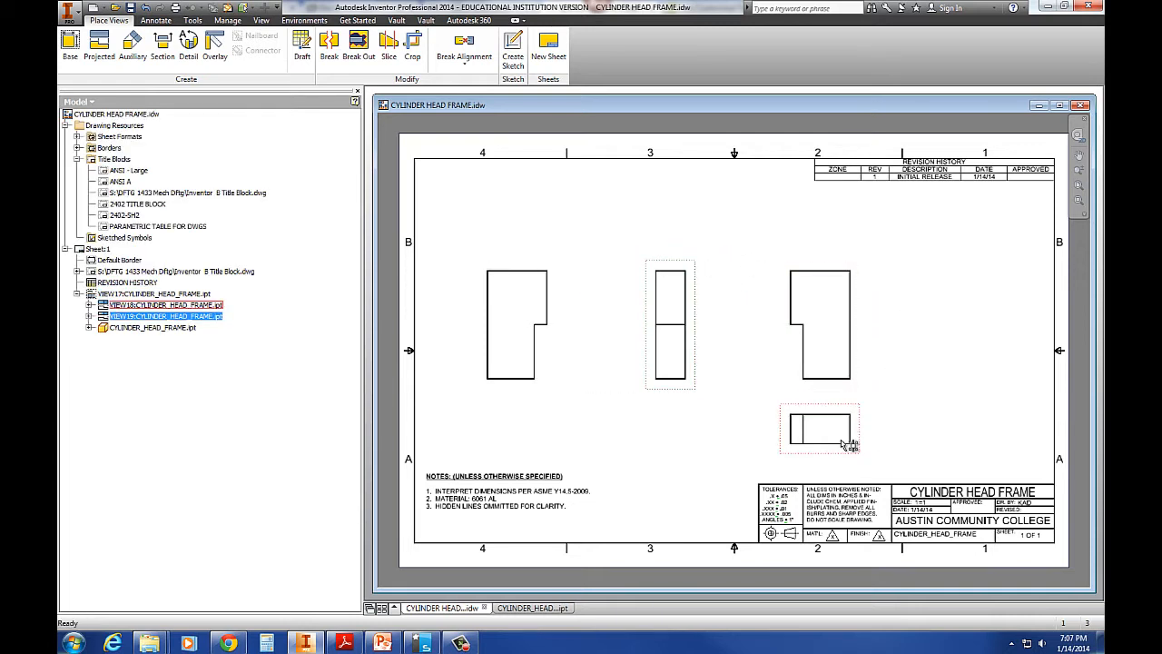
{"action": "left_click_drag", "start_coordinate": [847, 416], "coordinate": [847, 439]}
{"action": "left_click", "coordinate": [927, 410]}
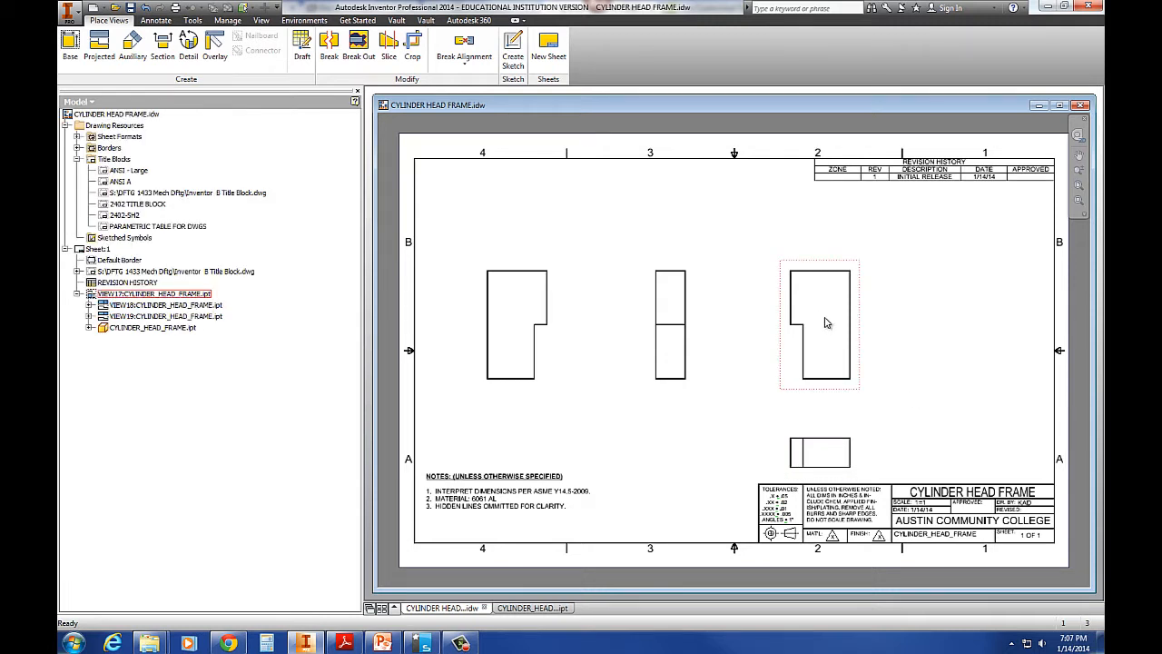
Retrieve the extrusion's model dimensions in the front view, keeping only the 2.750 height, 1.380 and .313 notch, and 1.500 width dimensions
{"action": "left_click", "coordinate": [808, 270]}
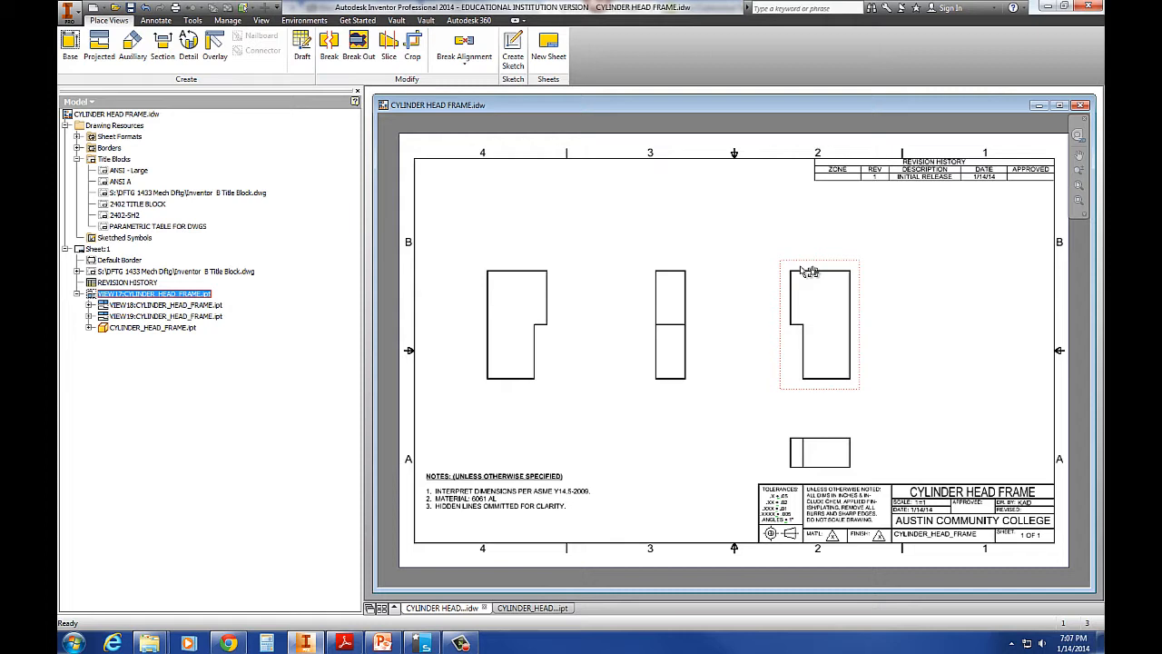
{"action": "right_click", "coordinate": [802, 271]}
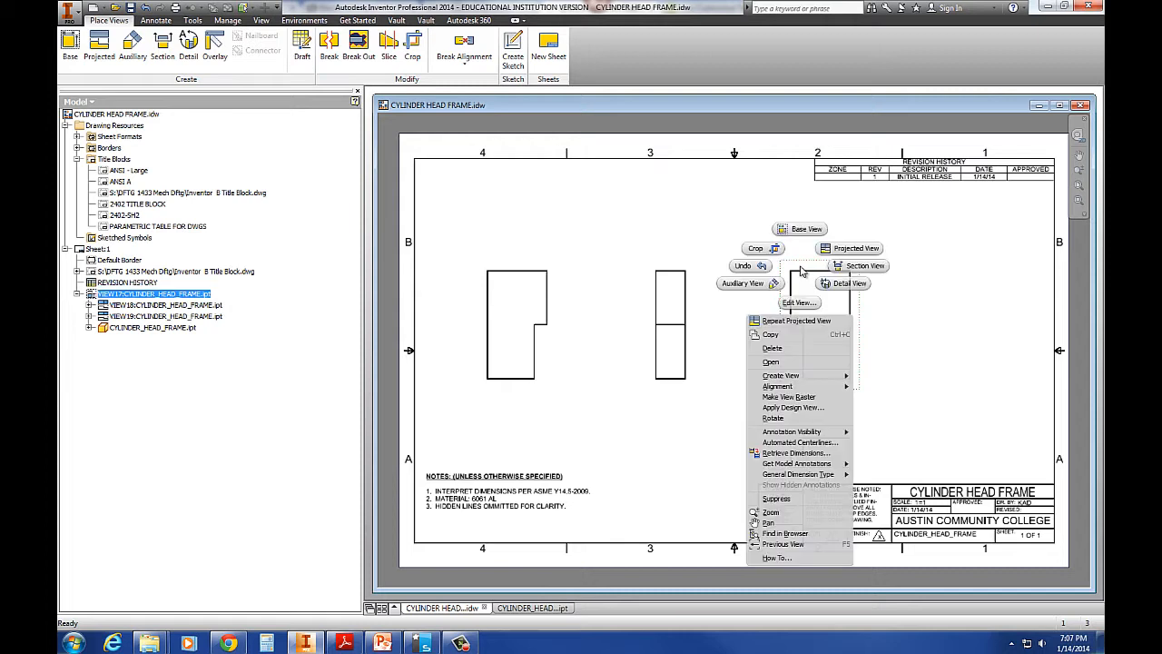
{"action": "left_click", "coordinate": [799, 452]}
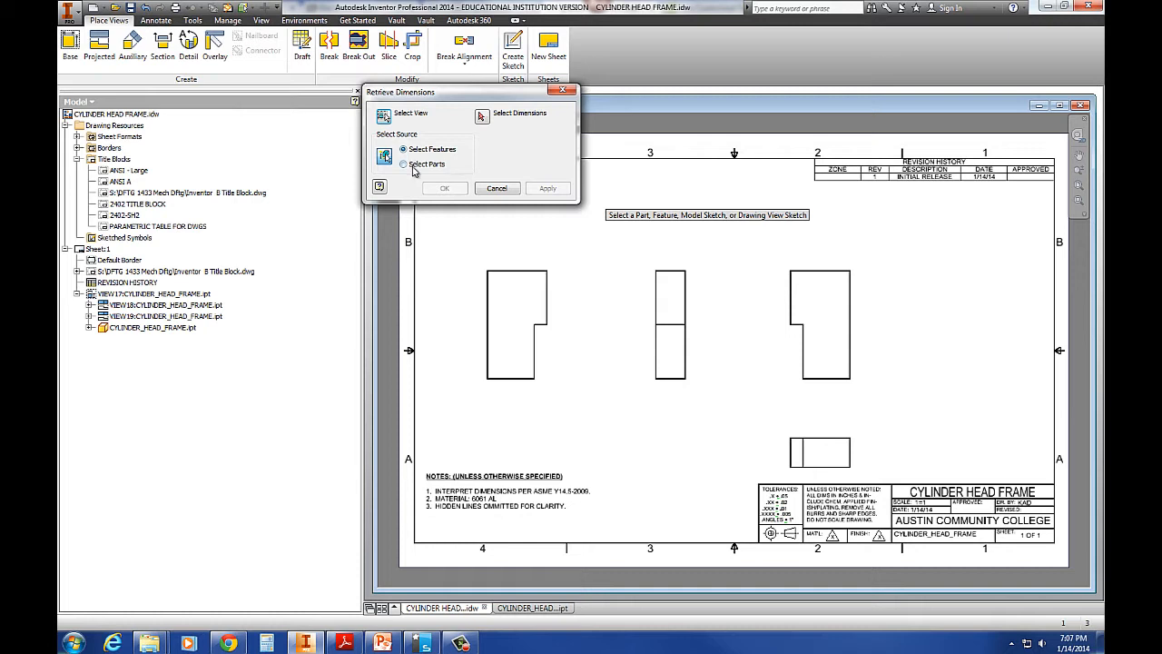
{"action": "left_click", "coordinate": [805, 277]}
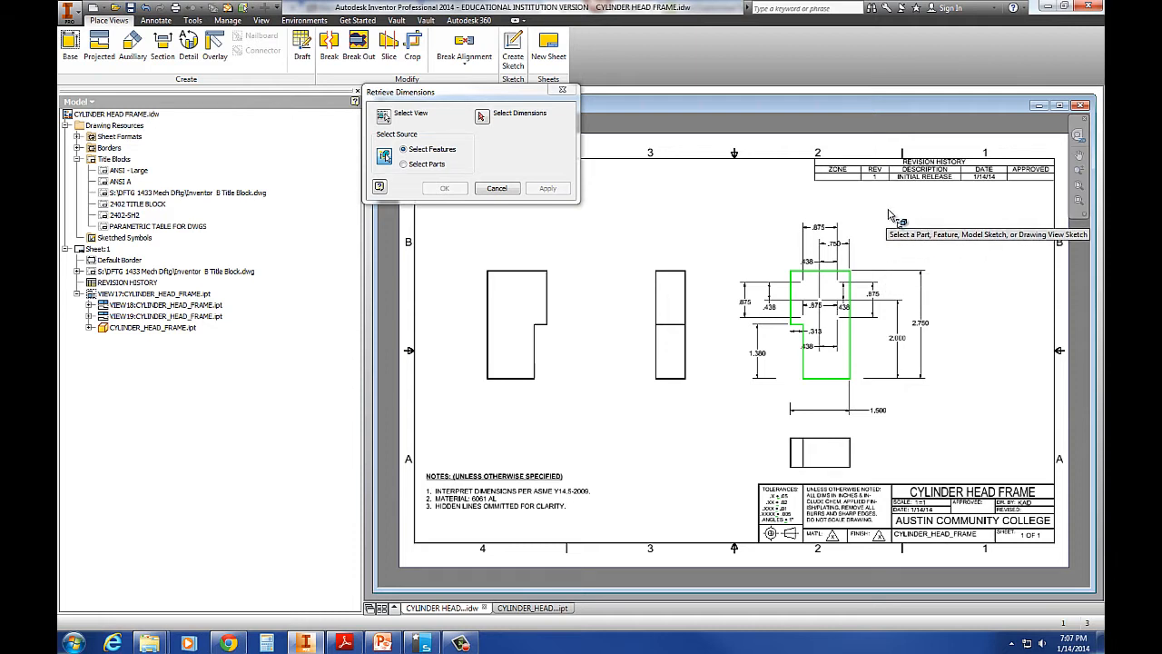
{"action": "left_click", "coordinate": [482, 118]}
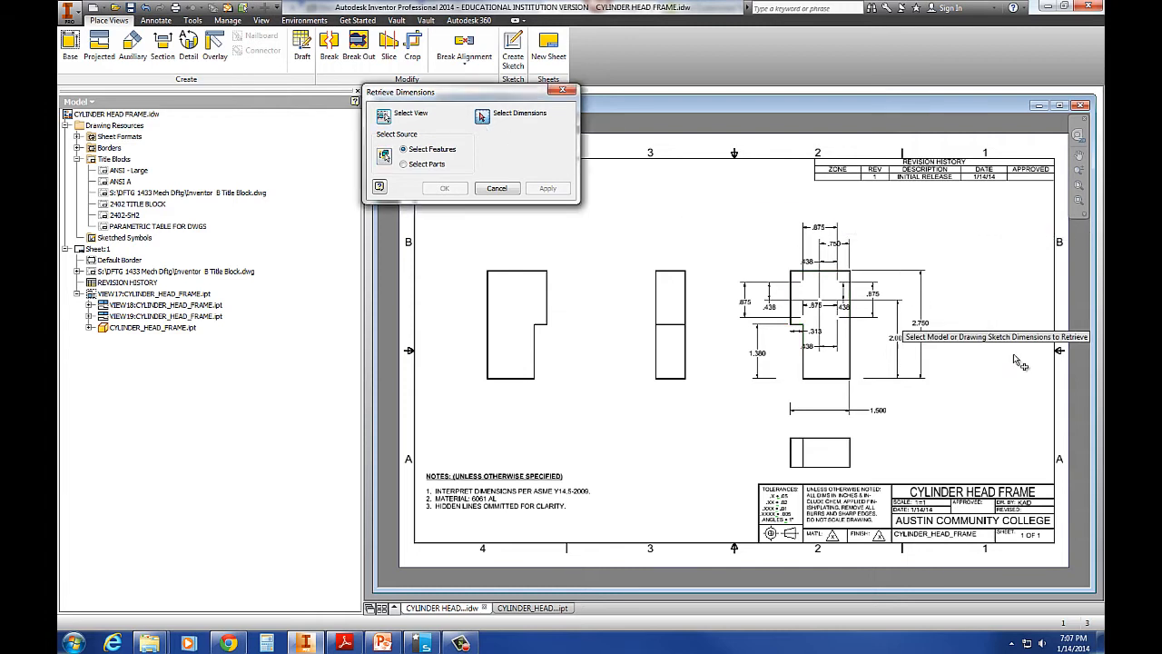
{"action": "left_click", "coordinate": [928, 335]}
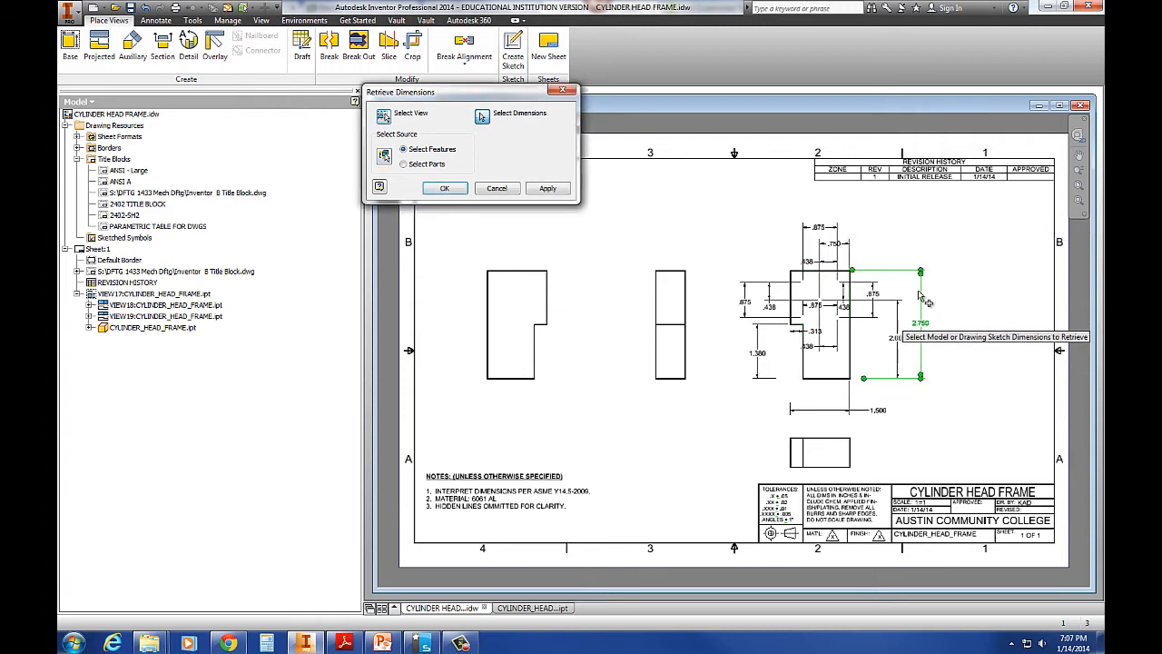
{"action": "left_click", "coordinate": [755, 354]}
{"action": "left_click", "coordinate": [799, 334]}
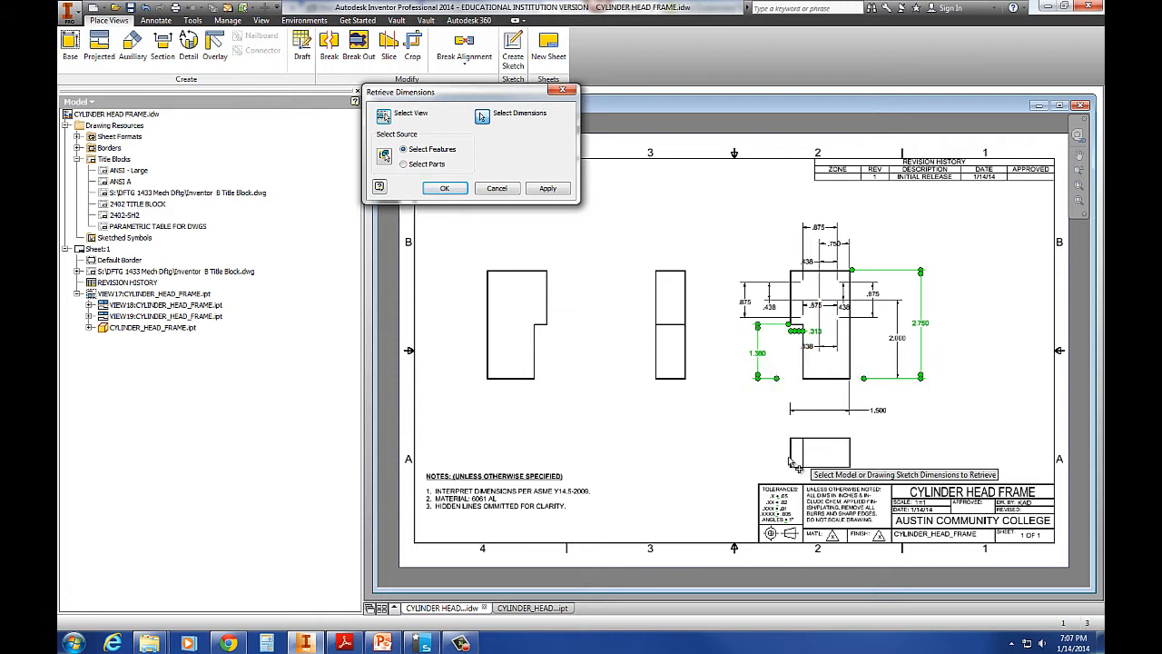
{"action": "left_click", "coordinate": [873, 410]}
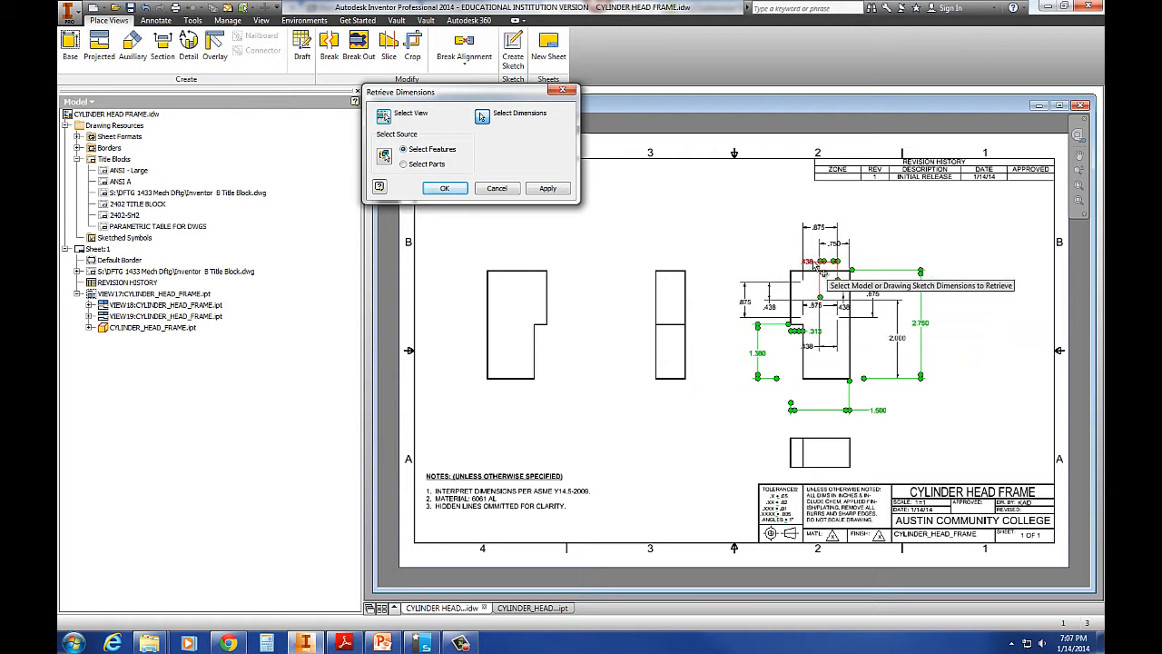
{"action": "left_click", "coordinate": [547, 189]}
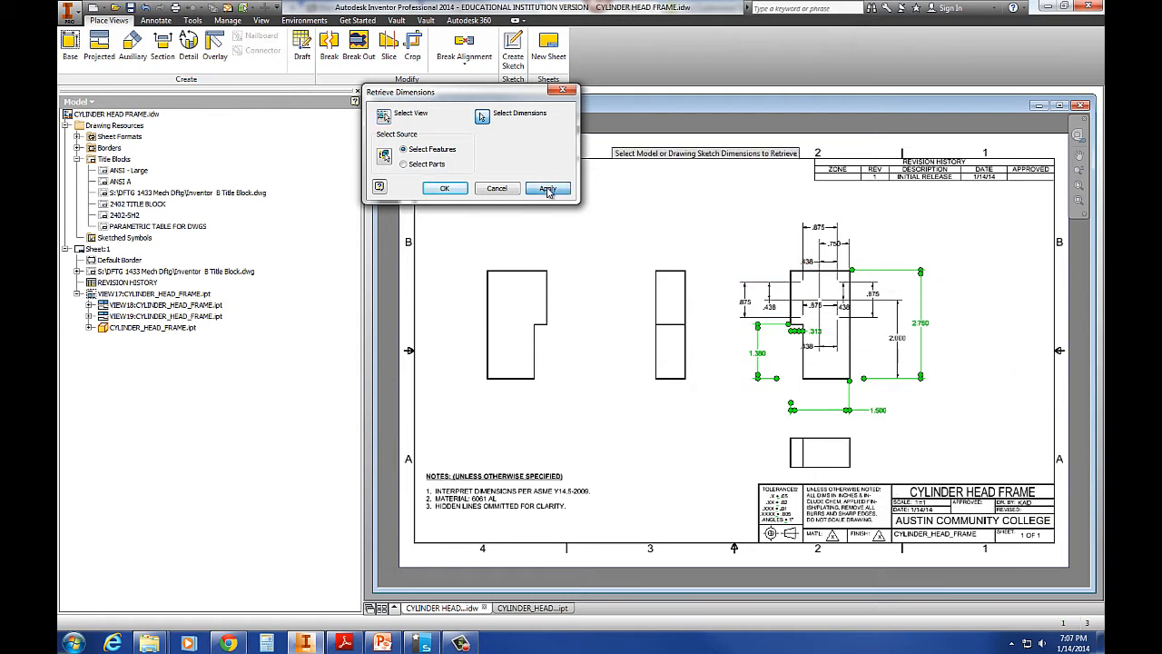
Retrieve only the .750 thickness dimension from the extrusion in the bottom view and finish retrieving dimensions
{"action": "left_click", "coordinate": [795, 456]}
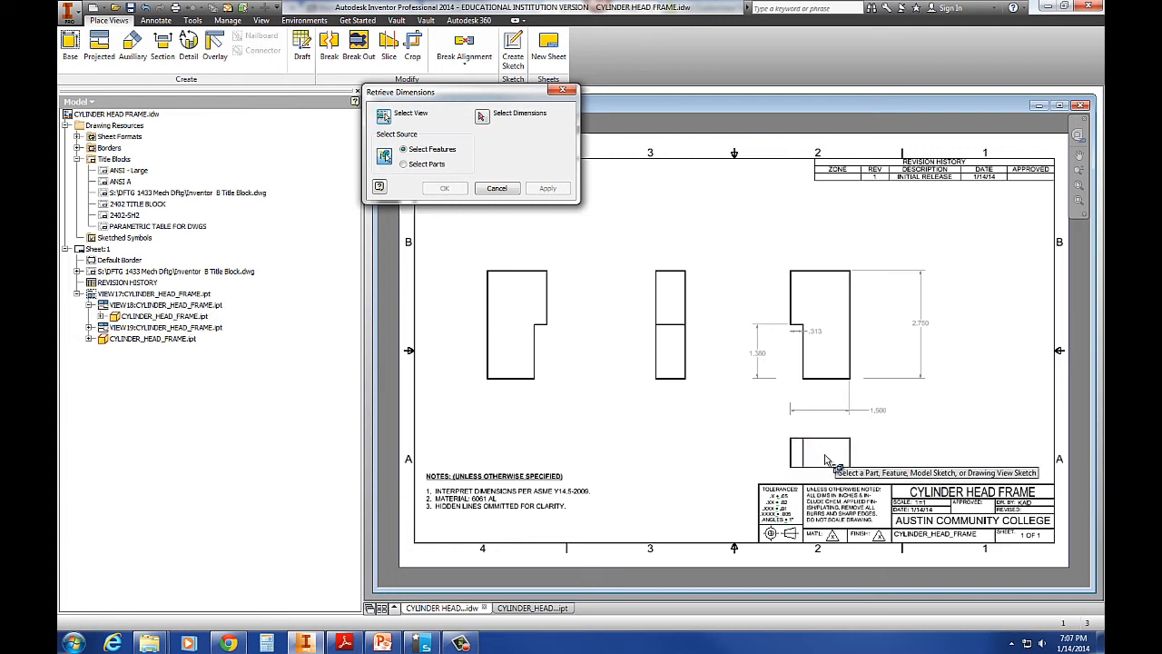
{"action": "left_click", "coordinate": [826, 447]}
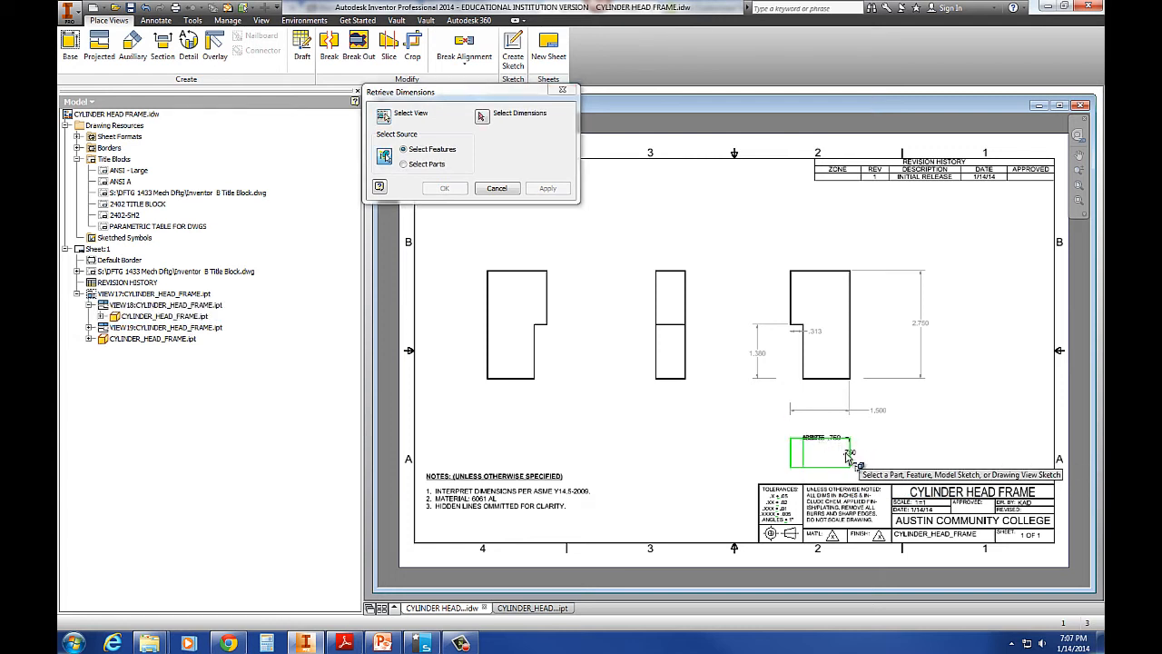
{"action": "left_click", "coordinate": [487, 120]}
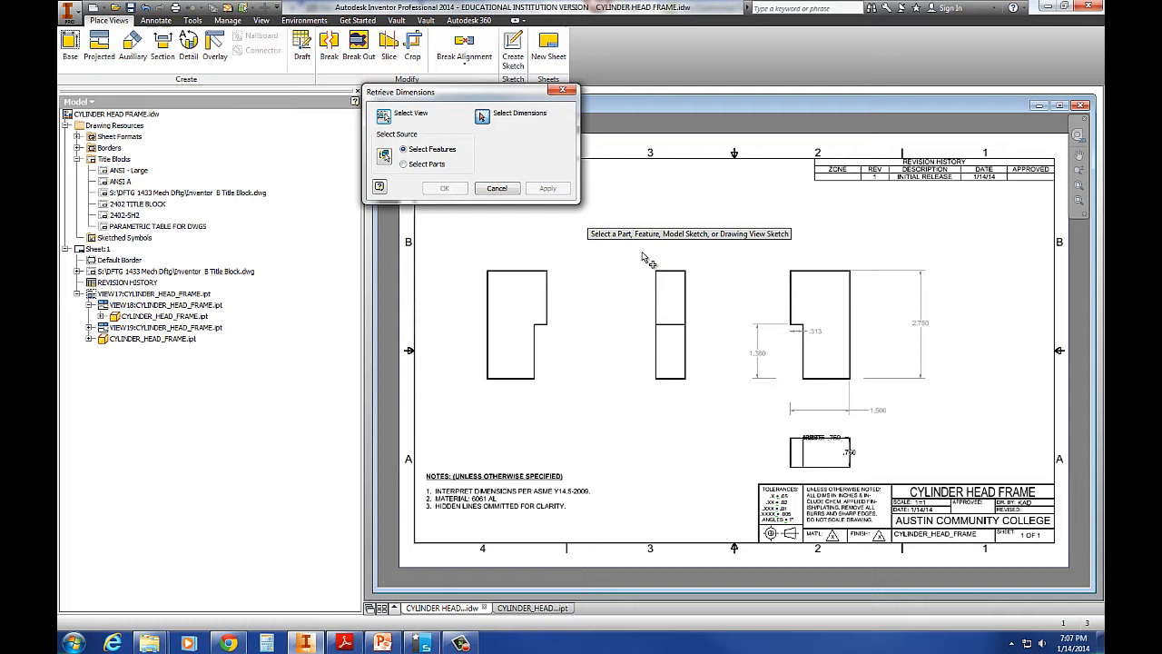
{"action": "left_click", "coordinate": [852, 456]}
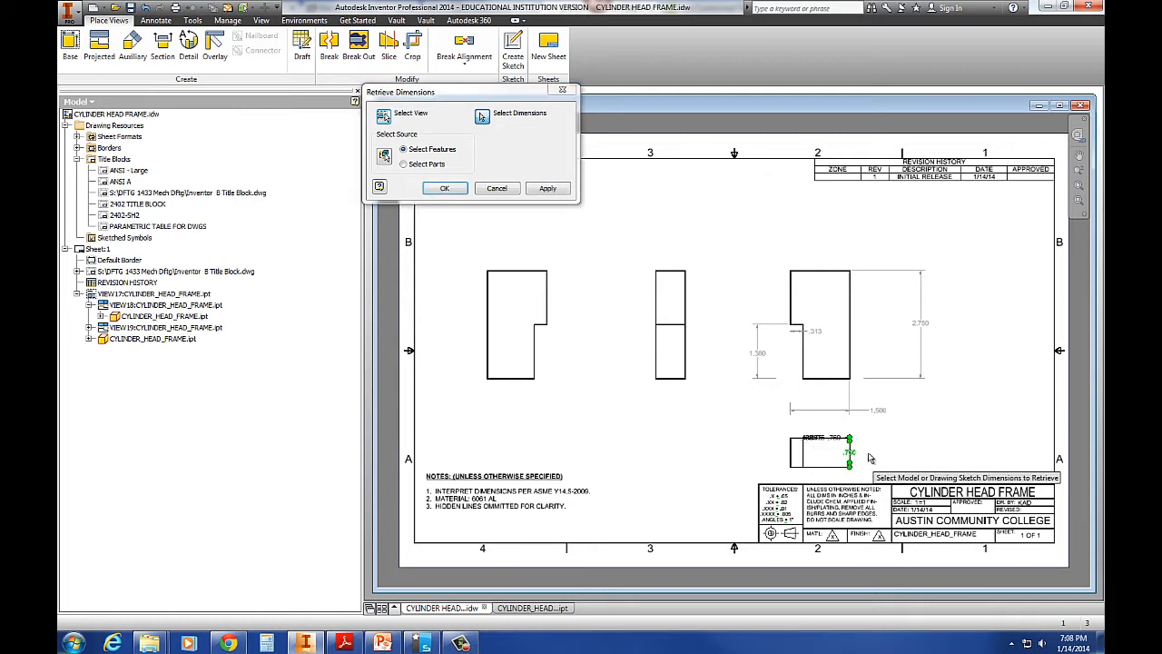
{"action": "left_click", "coordinate": [556, 192]}
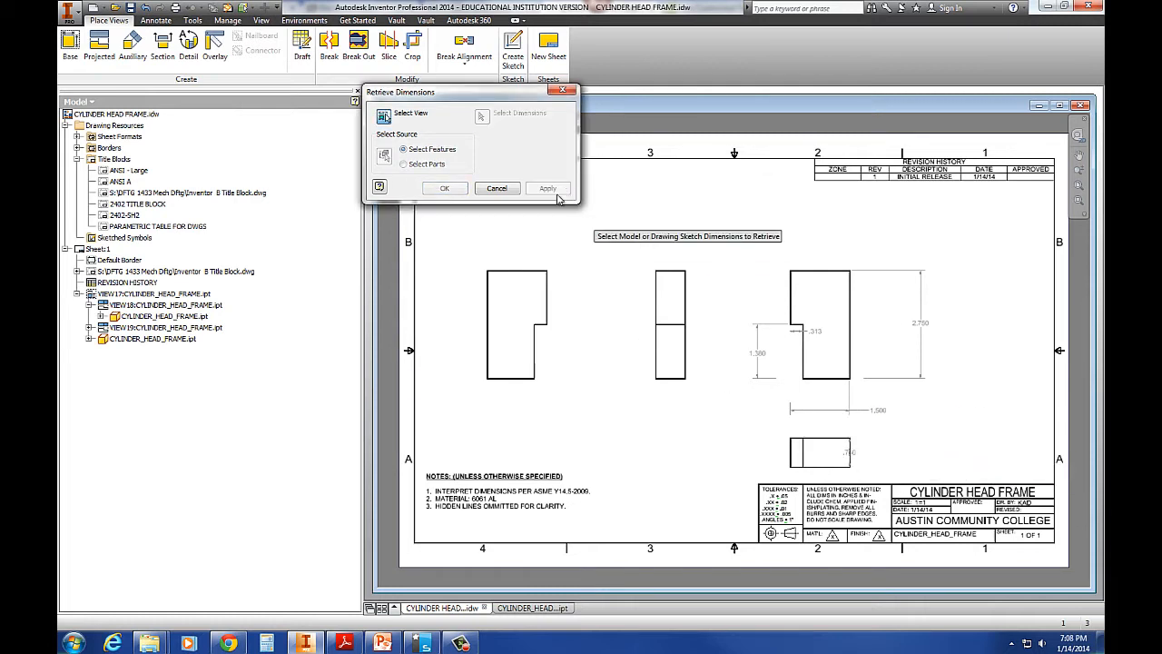
{"action": "left_click", "coordinate": [497, 189]}
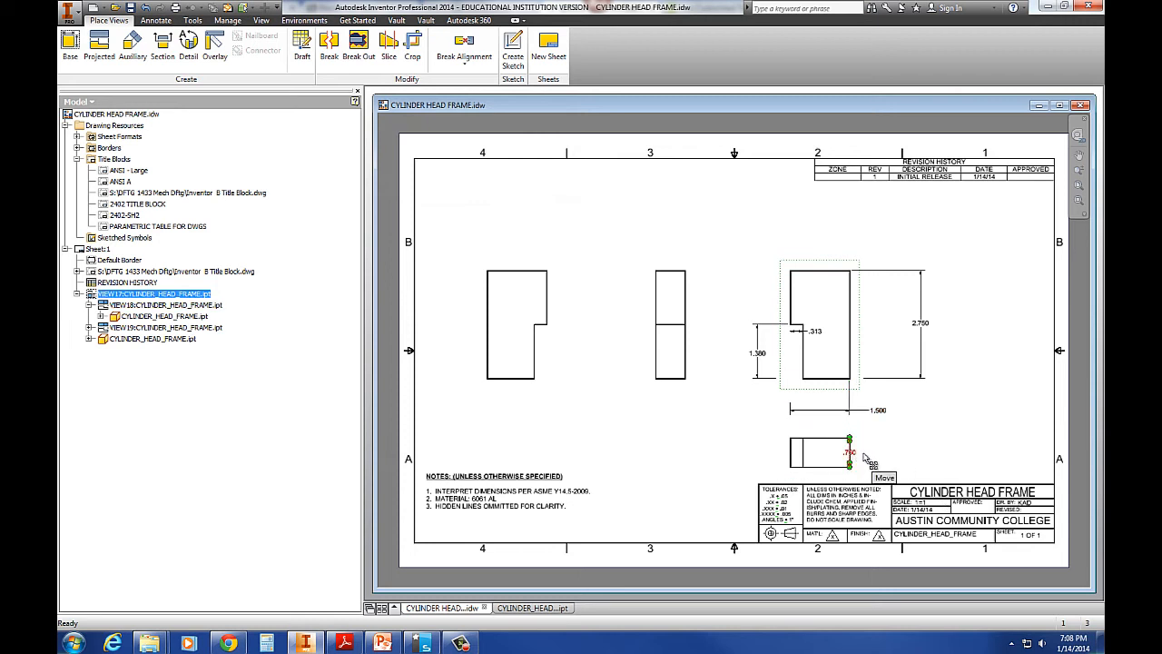
Place the .750 dimension outside the bottom view's right edge and re-anchor the 1.500 dimension's left extension line to the front view's notch corner
{"action": "left_click", "coordinate": [875, 456]}
{"action": "left_click", "coordinate": [817, 409]}
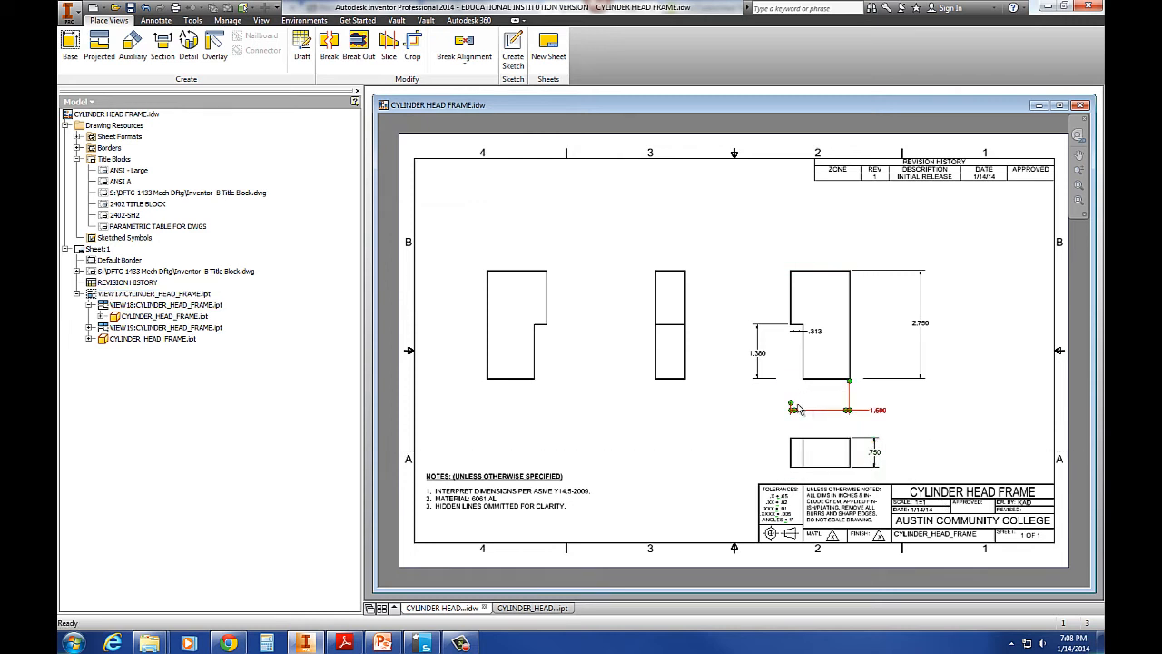
{"action": "left_click_drag", "start_coordinate": [791, 402], "coordinate": [791, 325]}
Move the .313 text left of the front view and extend the lower extension lines of the 1.380 and 2.750 dimensions to the part's bottom corners
{"action": "scroll", "coordinate": [804, 332], "scroll_direction": "up", "scroll_amount": 5}
{"action": "left_click_drag", "start_coordinate": [854, 308], "coordinate": [703, 332]}
{"action": "left_click", "coordinate": [703, 331]}
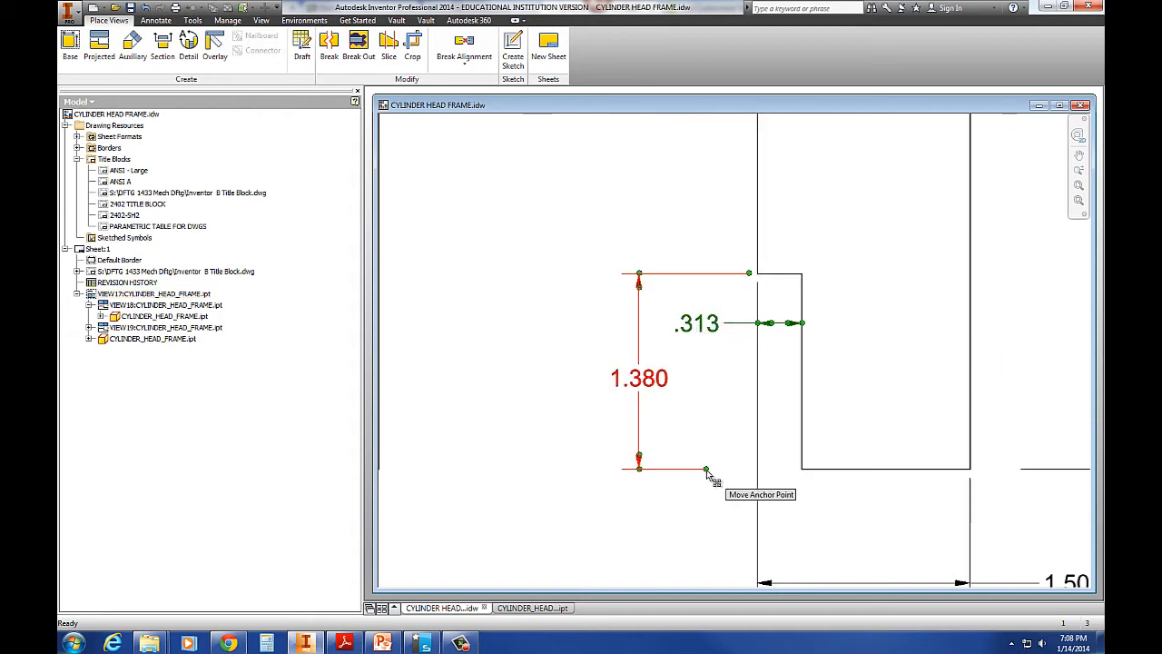
{"action": "left_click_drag", "start_coordinate": [707, 469], "coordinate": [794, 469]}
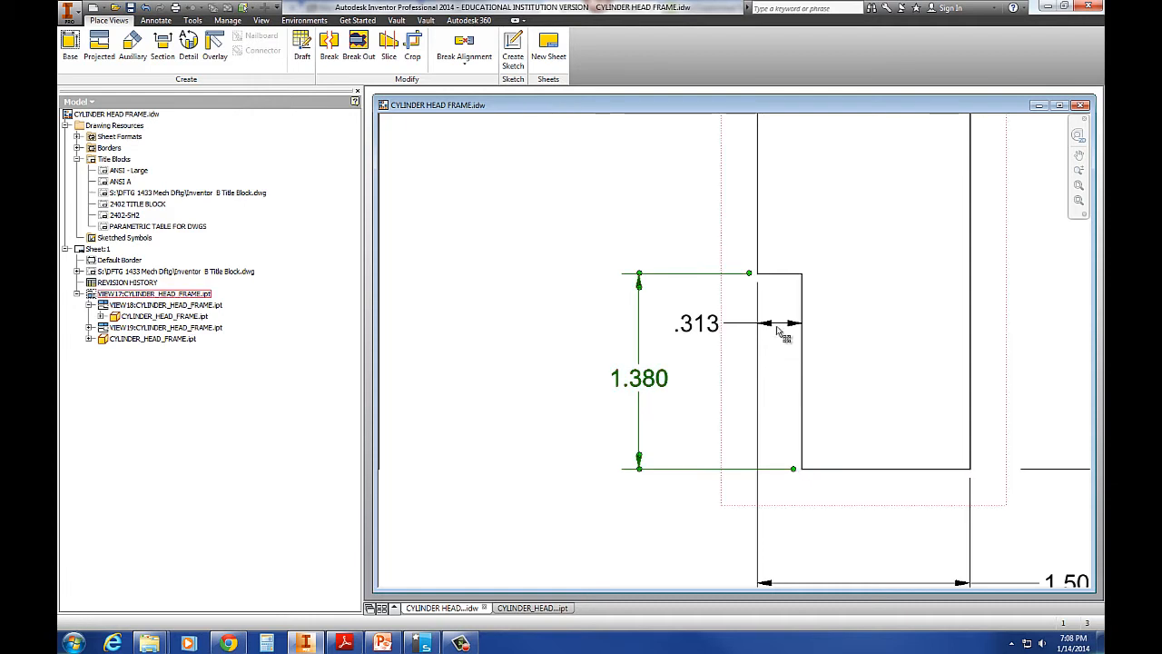
{"action": "scroll", "coordinate": [545, 320], "scroll_direction": "down", "scroll_amount": 3}
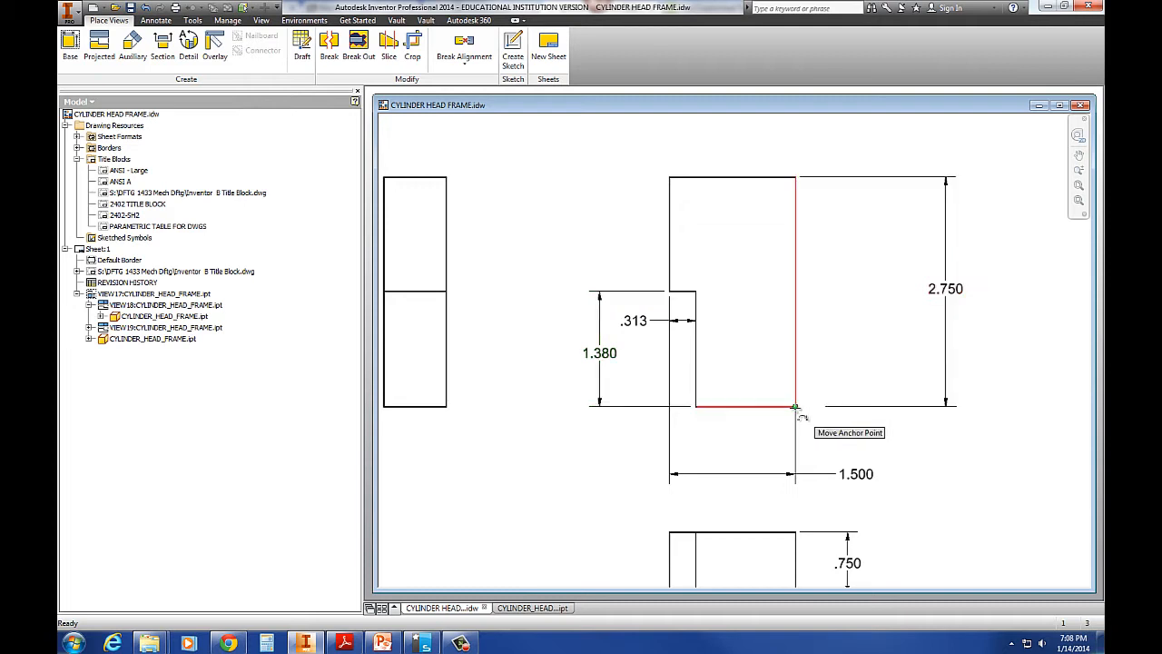
{"action": "scroll", "coordinate": [953, 439], "scroll_direction": "down", "scroll_amount": 2}
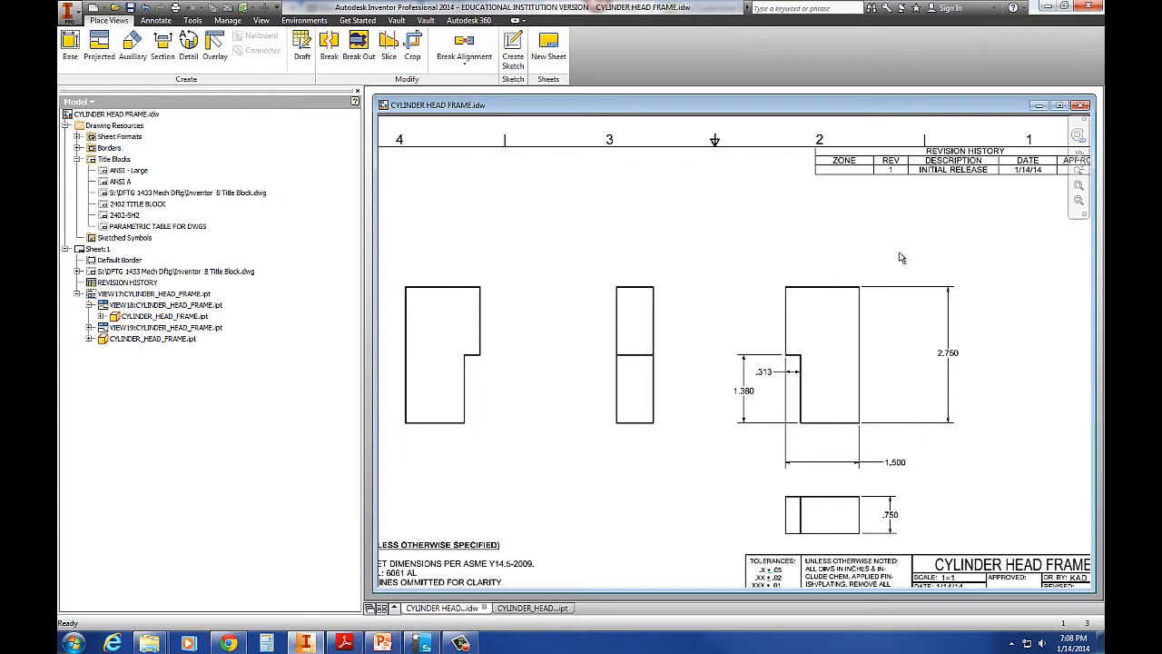
Check the dimension precision rule in the exercise instructions PDF and set the DEFAULT-ANSI dimension style's linear precision to two decimal places (2.12)
{"action": "left_click", "coordinate": [344, 643]}
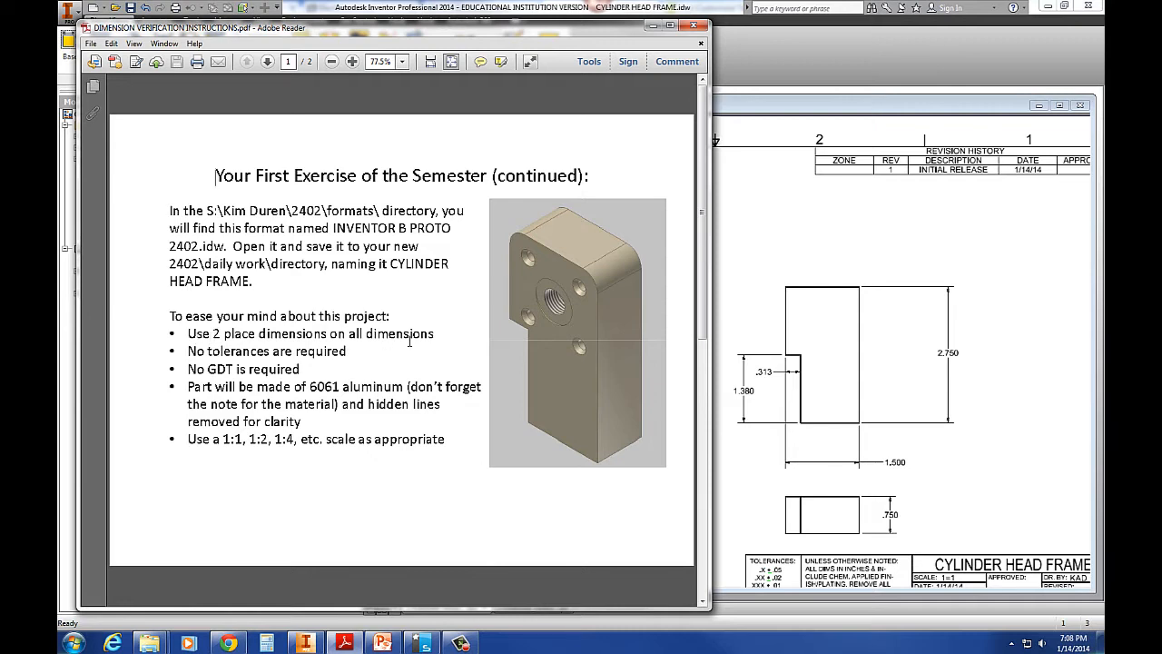
{"action": "left_click", "coordinate": [652, 25]}
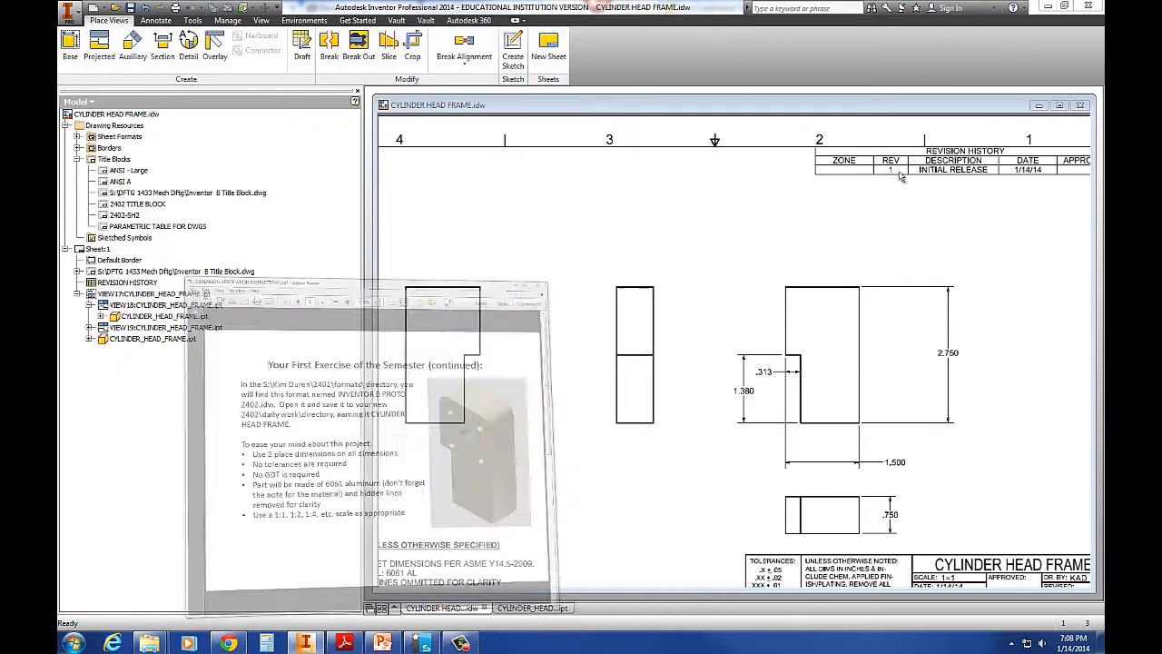
{"action": "right_click", "coordinate": [945, 355]}
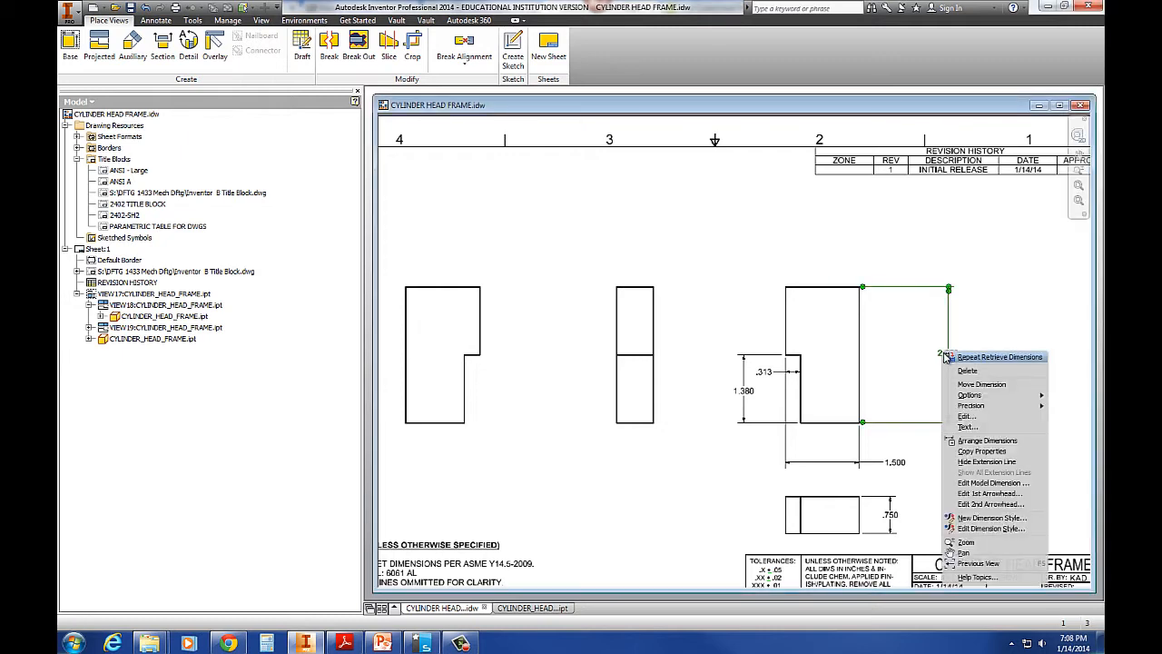
{"action": "left_click", "coordinate": [984, 528]}
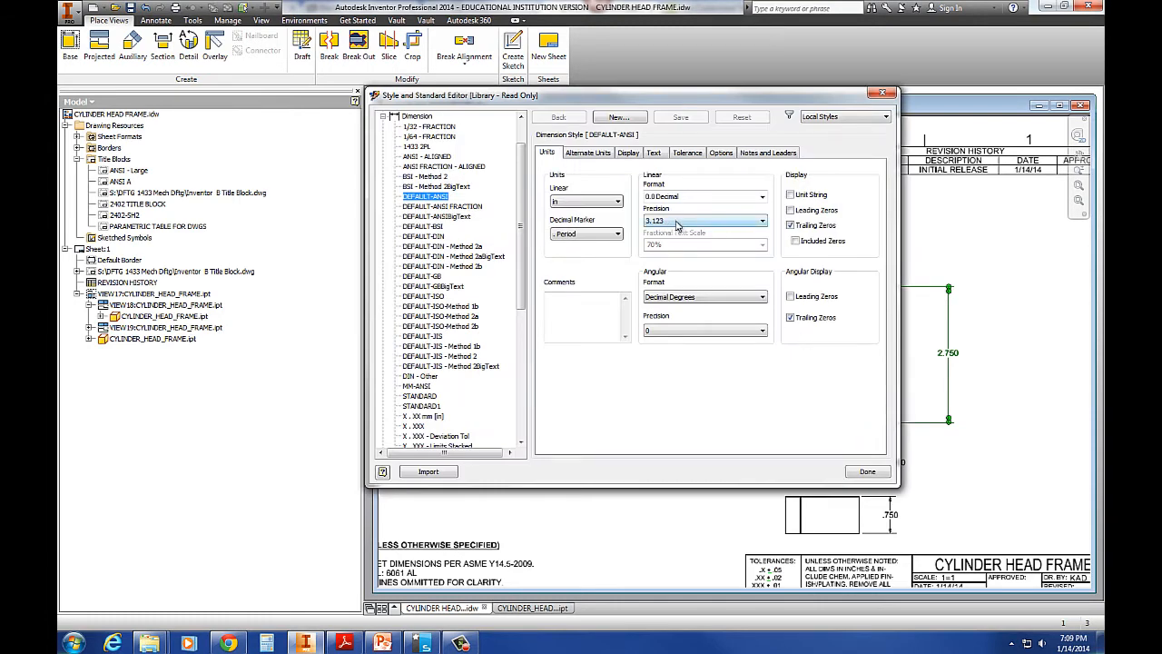
{"action": "left_click", "coordinate": [676, 222]}
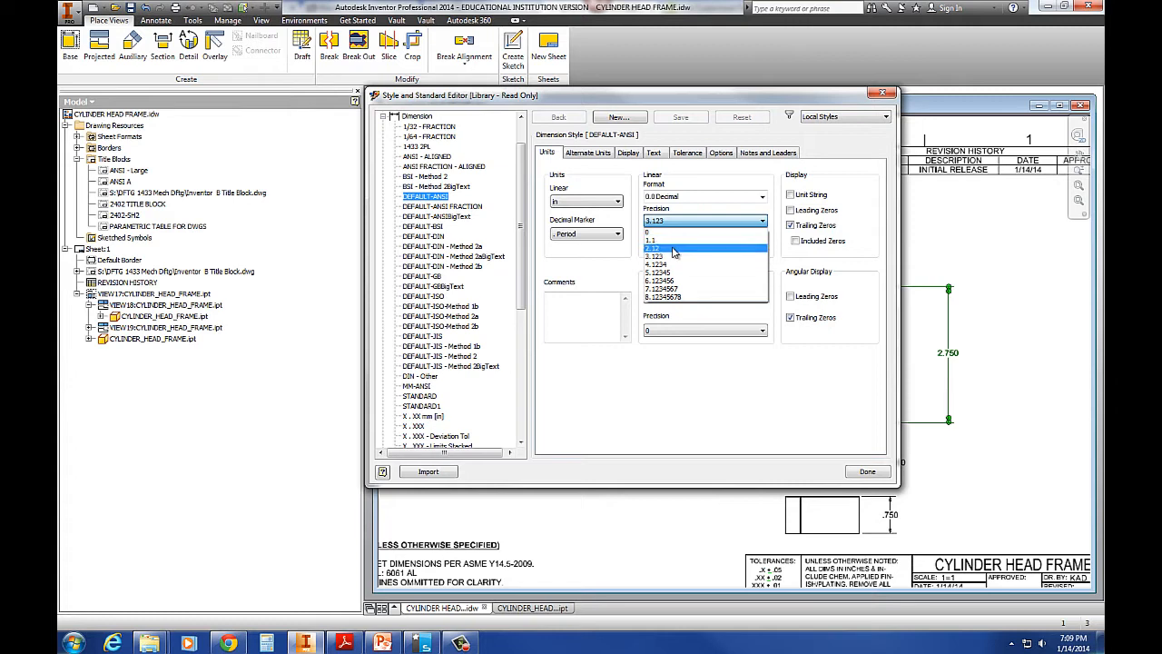
{"action": "left_click", "coordinate": [674, 248]}
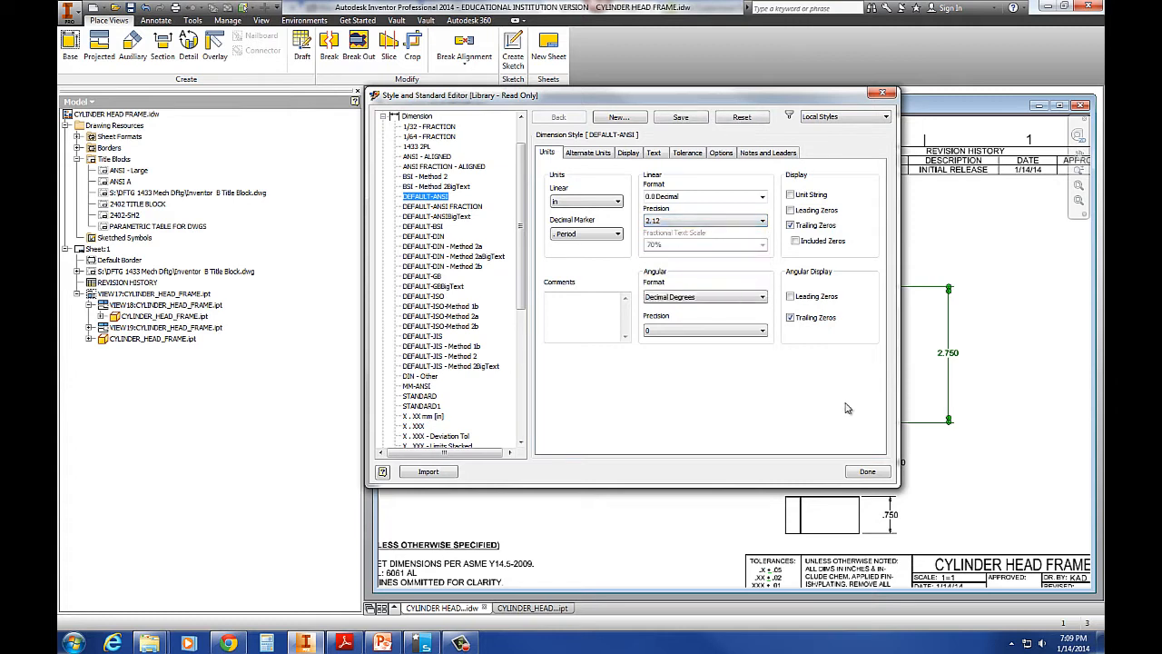
{"action": "left_click", "coordinate": [867, 472]}
{"action": "left_click", "coordinate": [640, 324]}
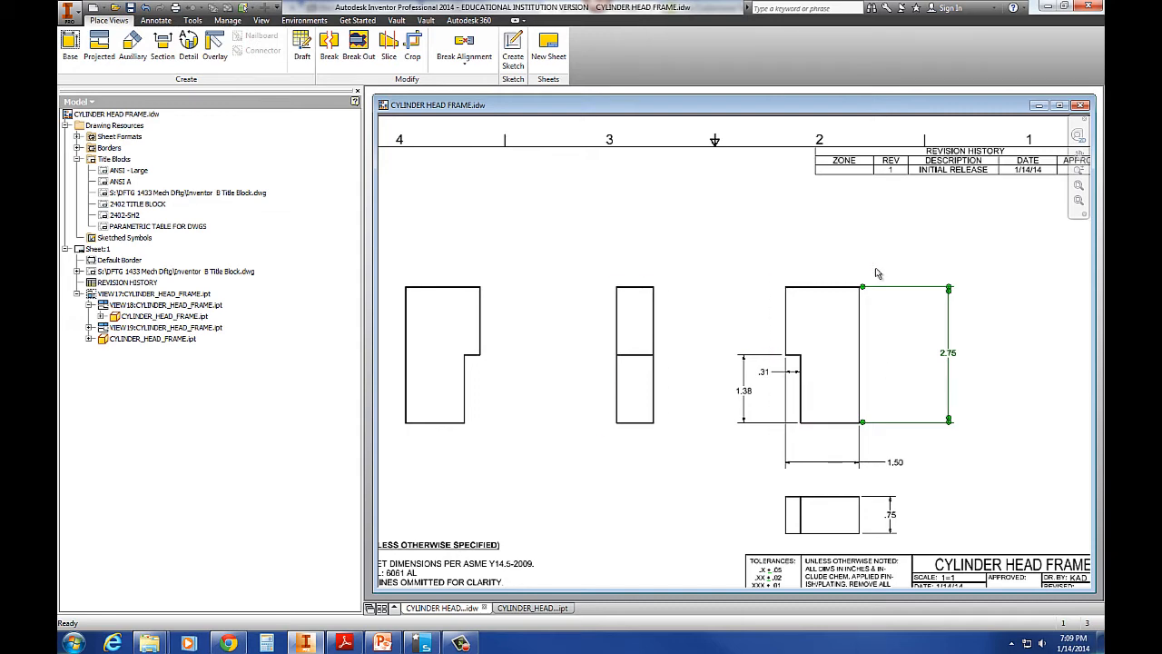
Roll the part model forward to include Hole1, the counterbored M10x1 threaded hole
{"action": "left_click", "coordinate": [532, 608]}
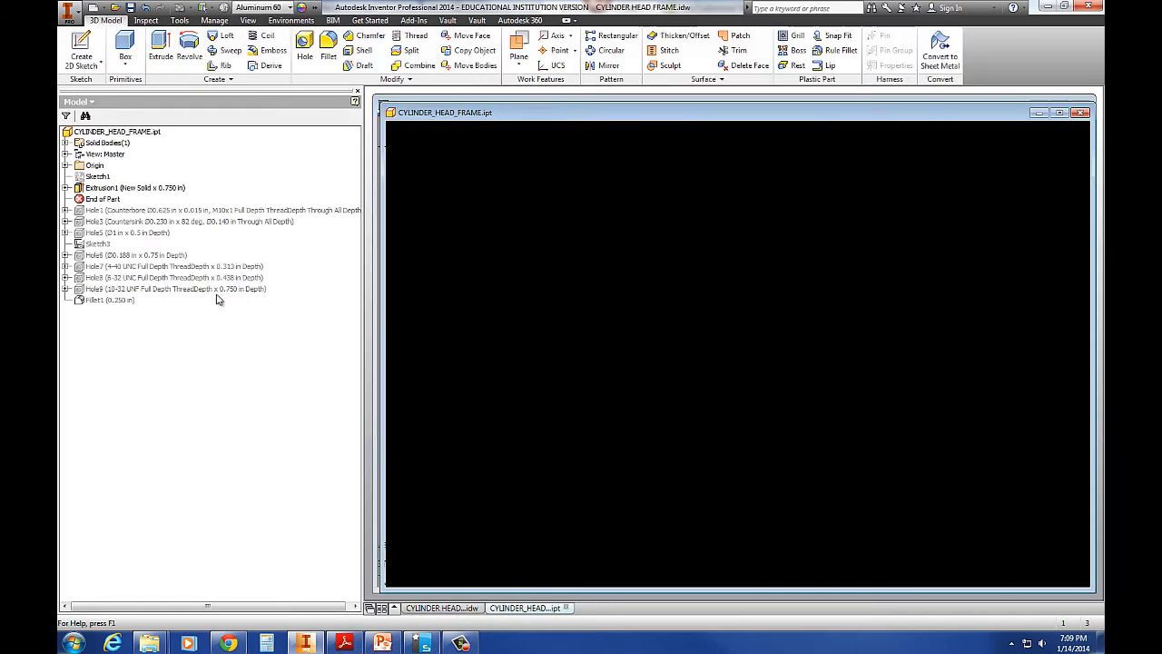
{"action": "left_click_drag", "start_coordinate": [101, 199], "coordinate": [99, 213]}
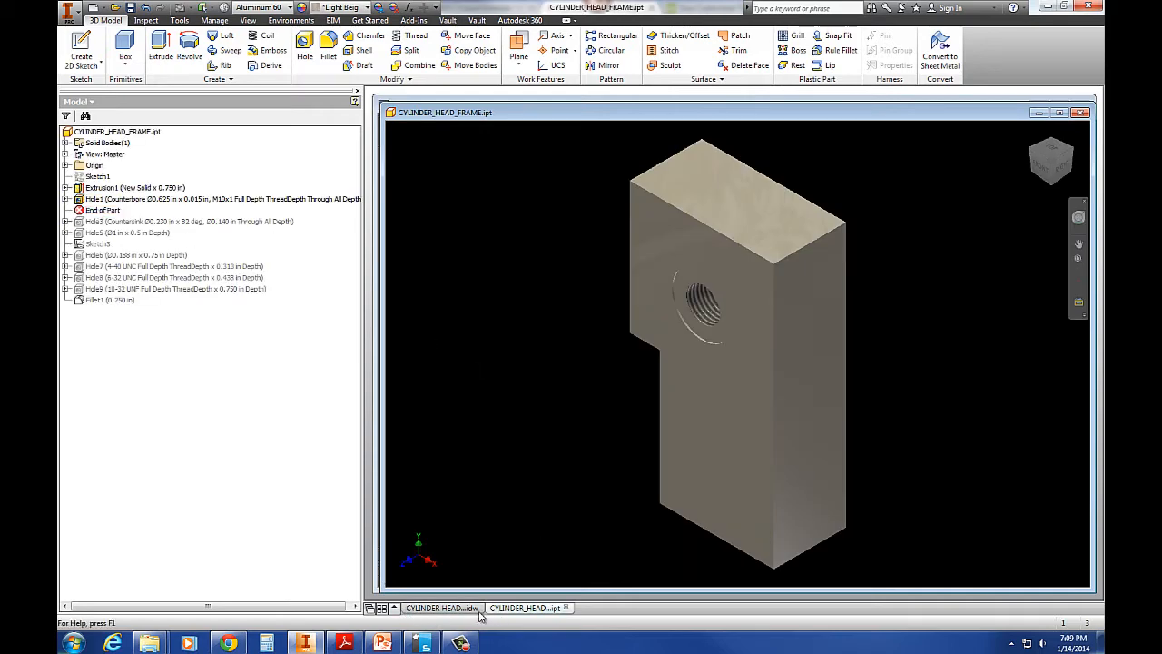
Return to the CYLINDER HEAD FRAME.idw drawing and expand the base view's model to show its feature list
{"action": "left_click", "coordinate": [442, 607]}
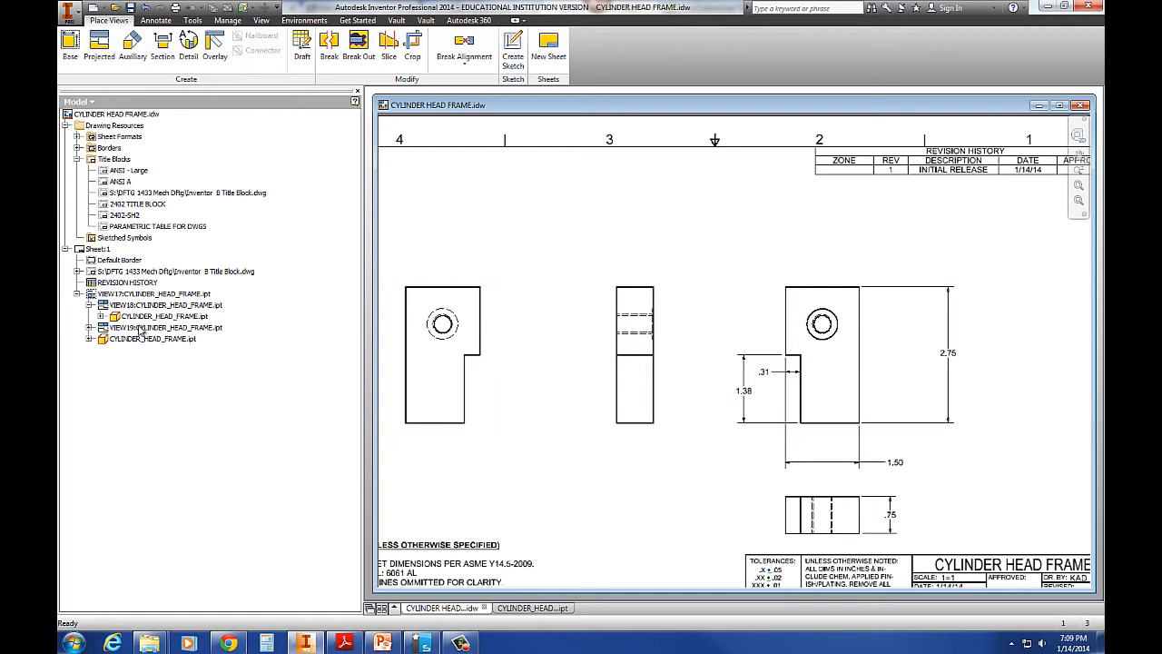
{"action": "left_click", "coordinate": [90, 338]}
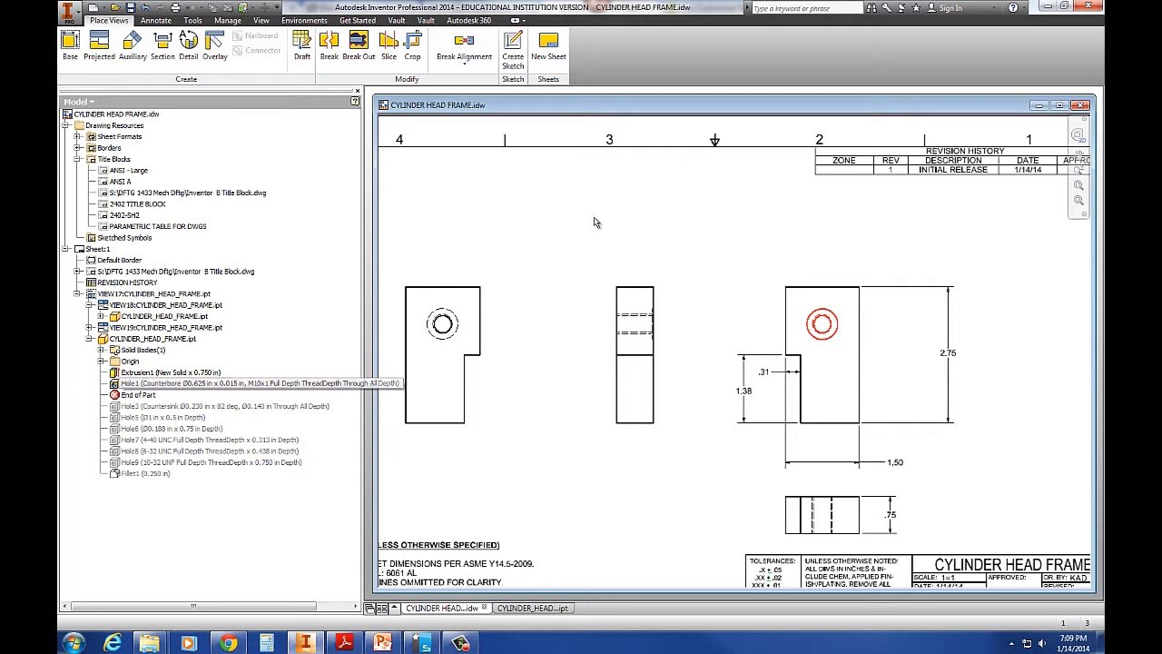
{"action": "right_click", "coordinate": [814, 280]}
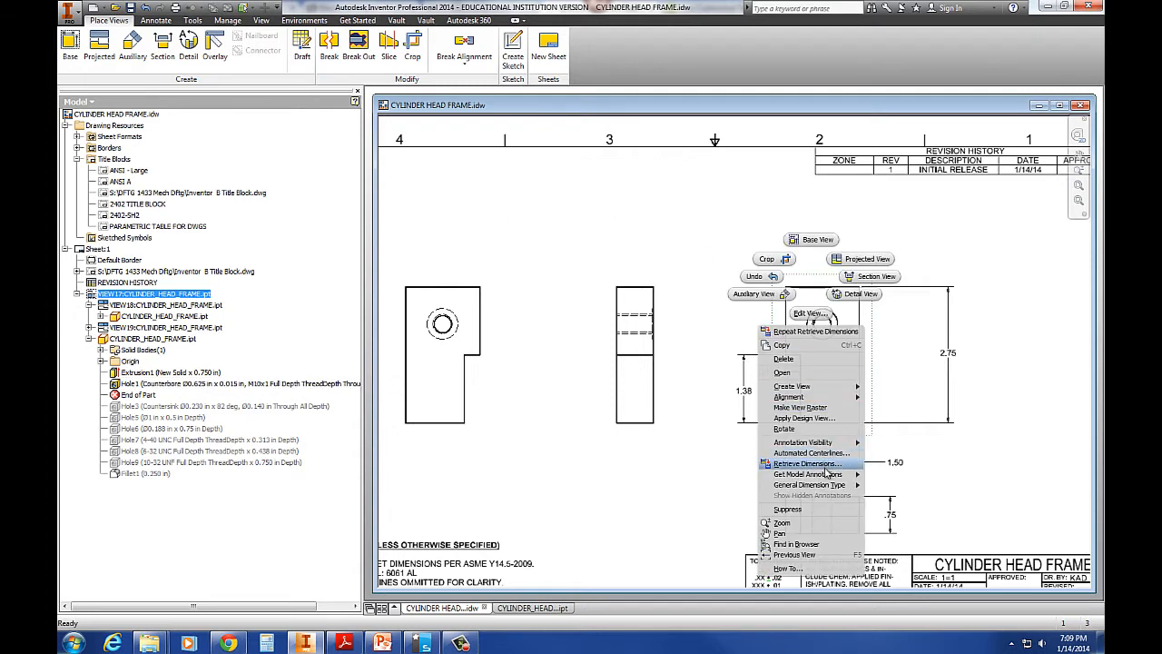
{"action": "left_click", "coordinate": [822, 465]}
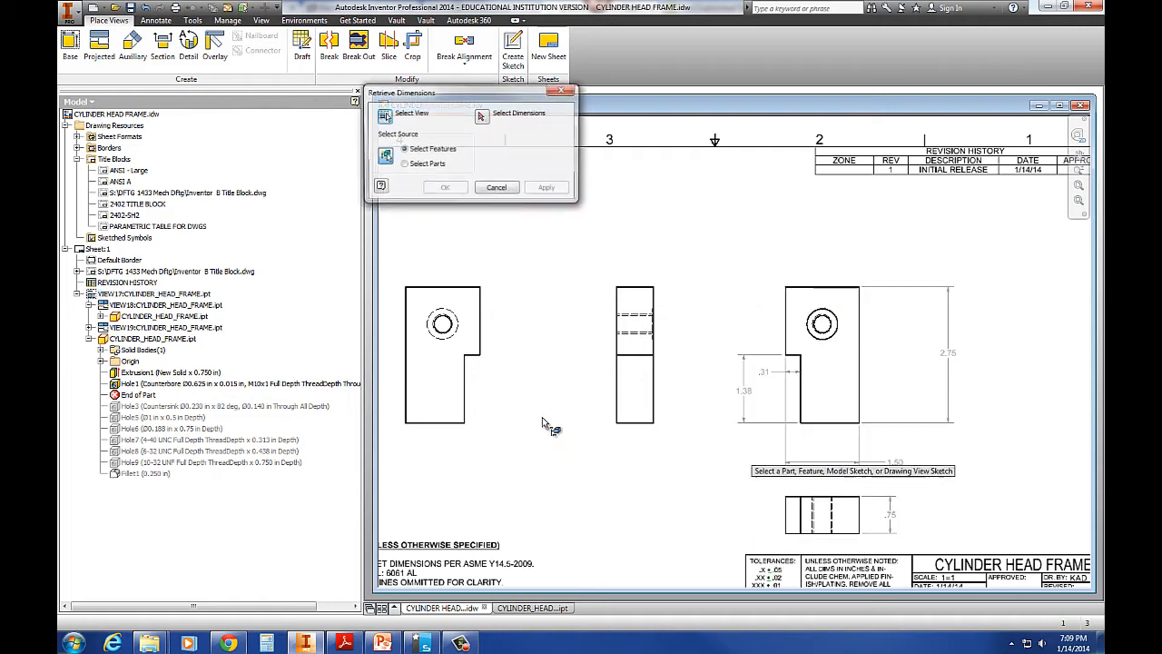
{"action": "left_click", "coordinate": [150, 387]}
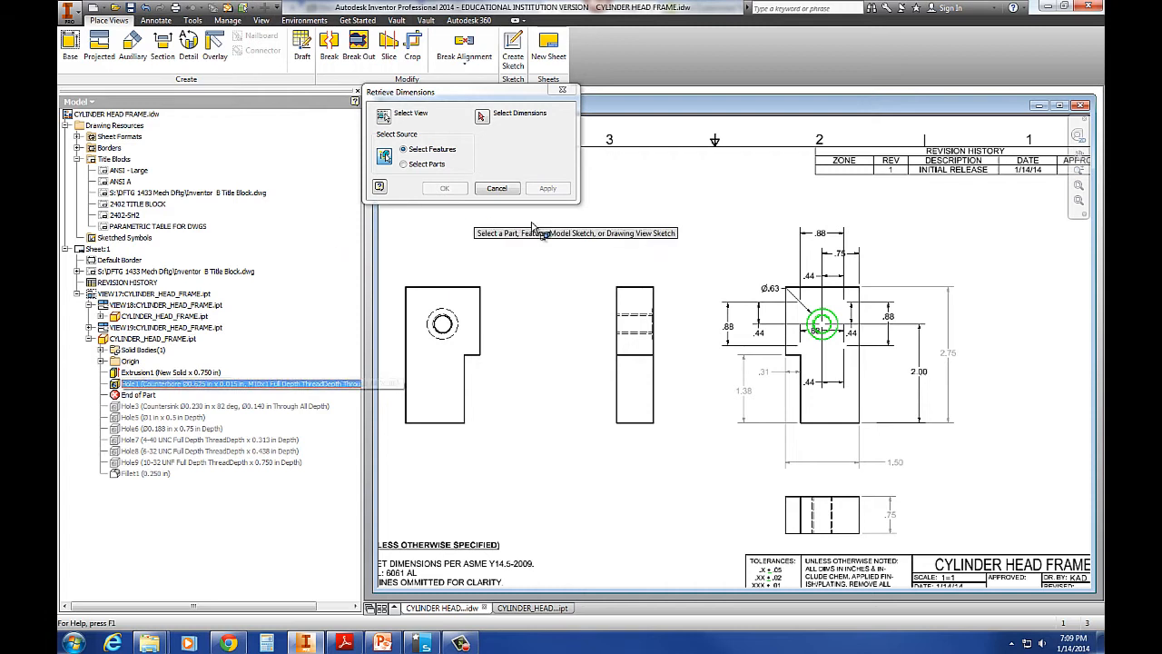
{"action": "left_click", "coordinate": [822, 324]}
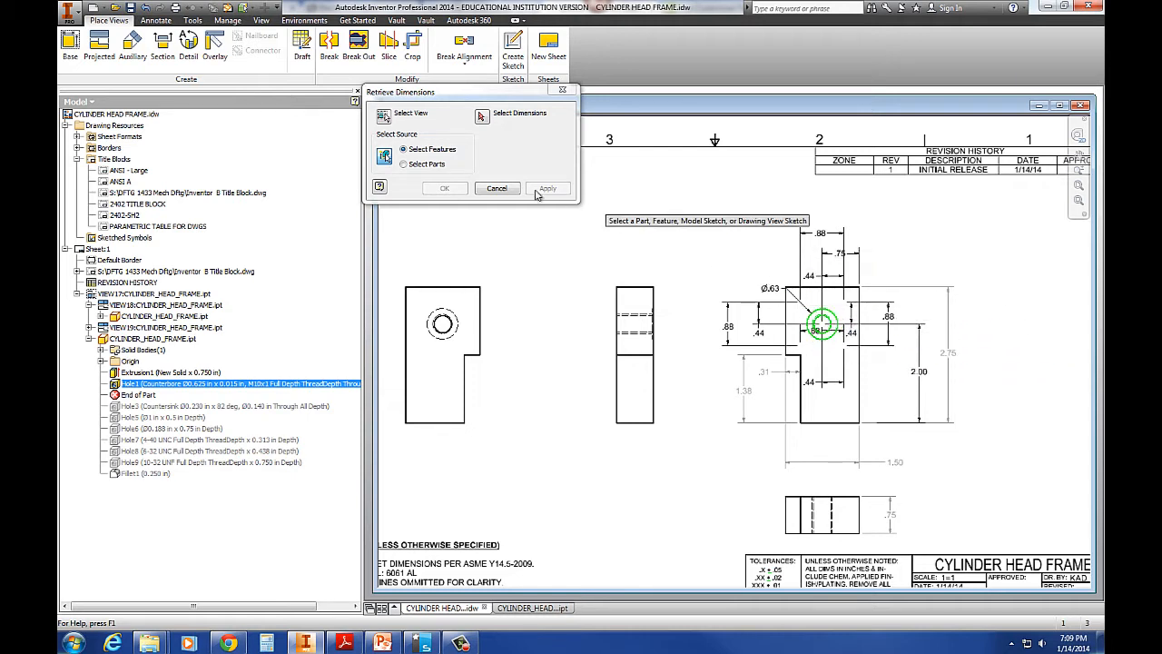
{"action": "left_click", "coordinate": [504, 191]}
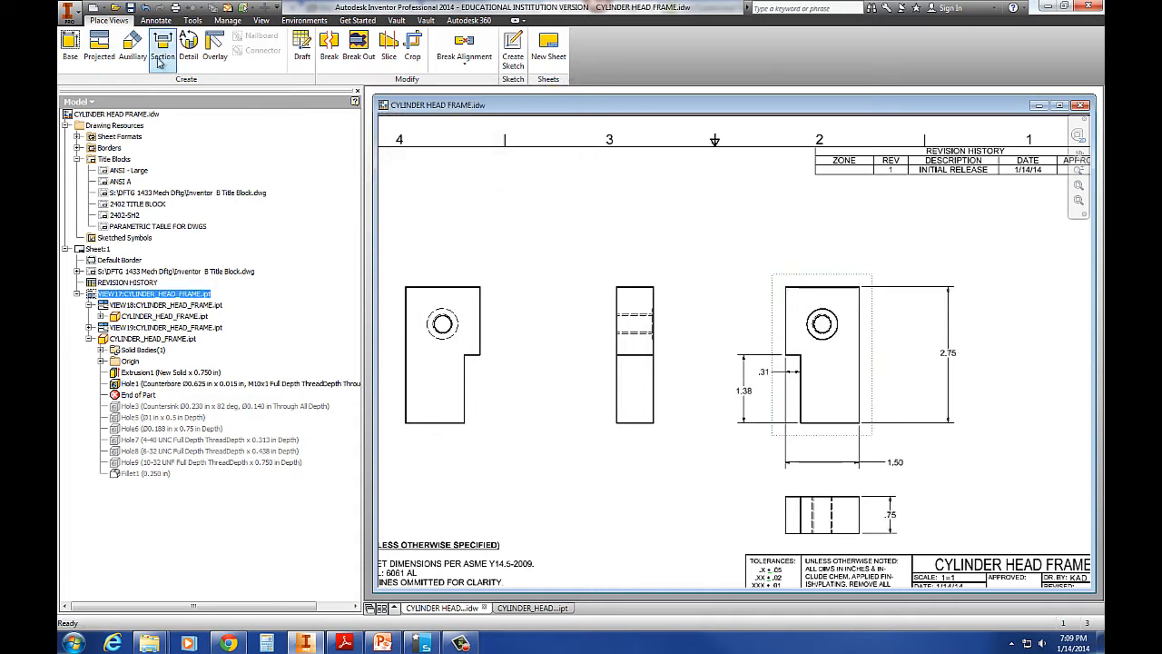
Add a hole and thread note to the M10x1 counterbored hole, placed above and left of the front view
{"action": "left_click", "coordinate": [156, 20]}
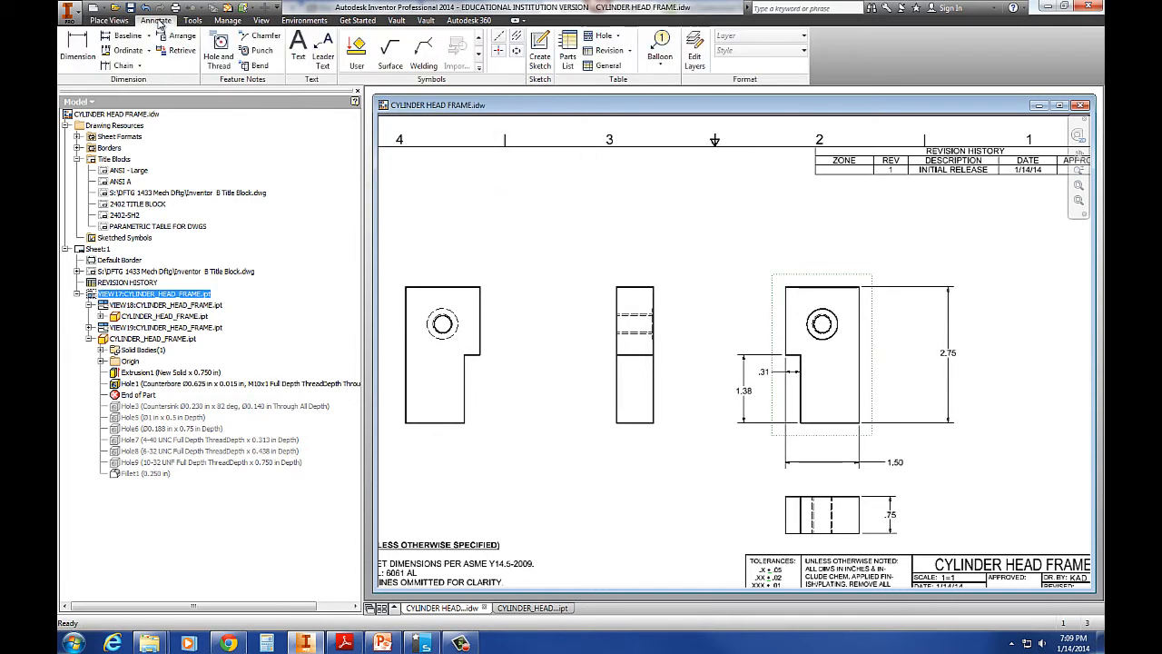
{"action": "left_click", "coordinate": [218, 59]}
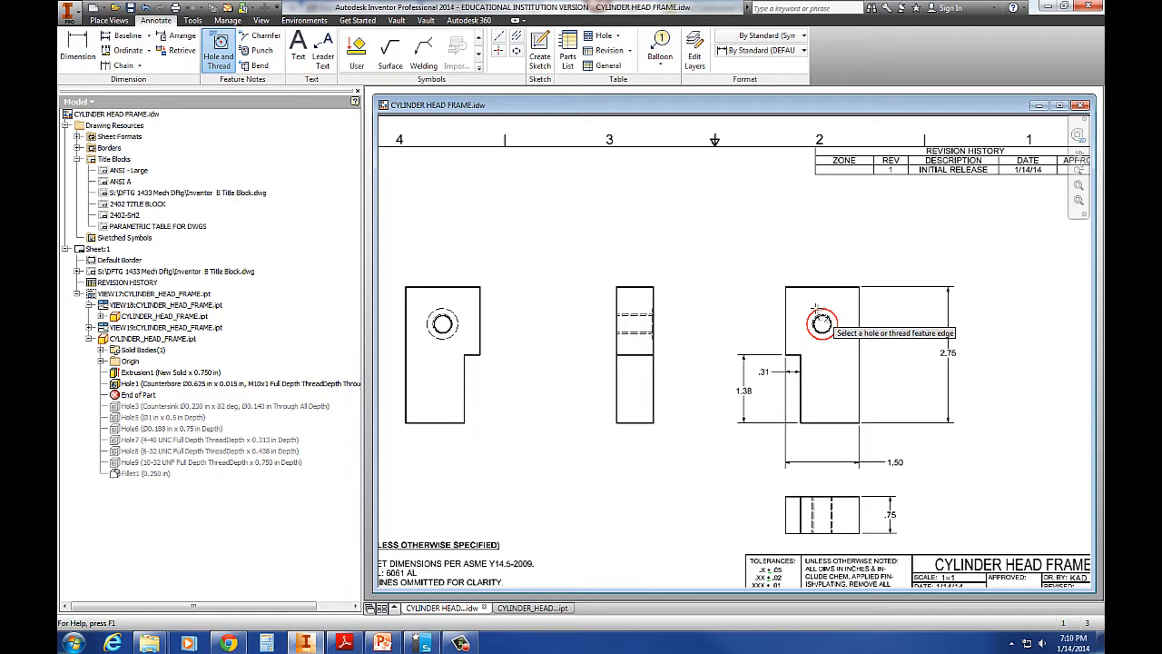
{"action": "left_click", "coordinate": [815, 309]}
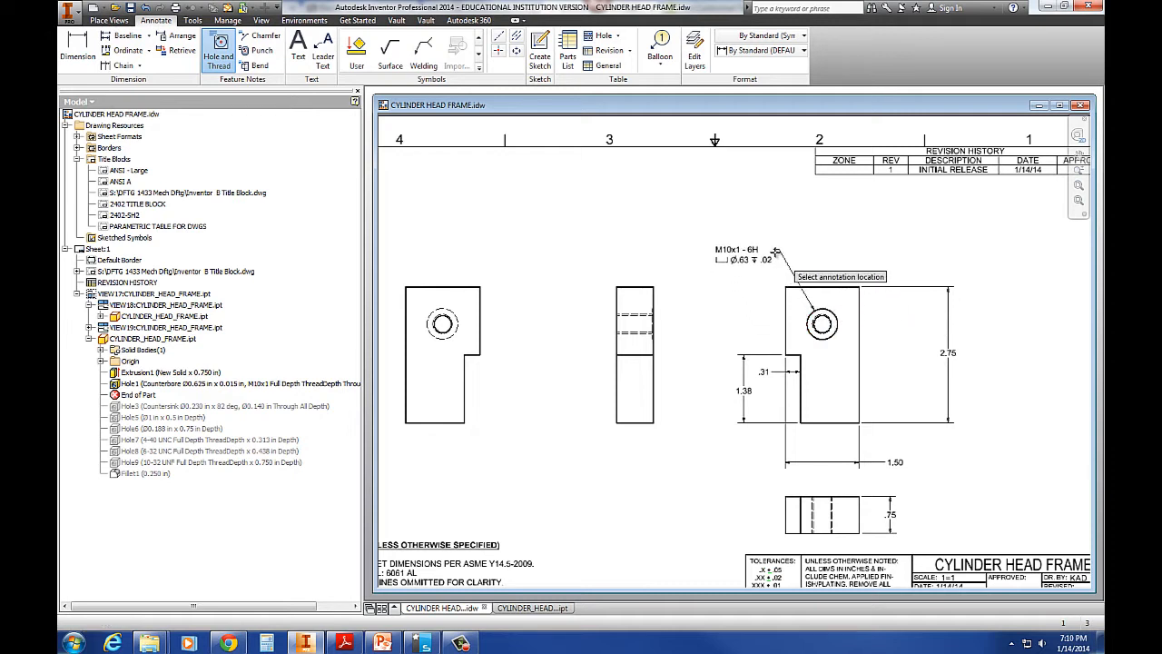
{"action": "left_click", "coordinate": [776, 251]}
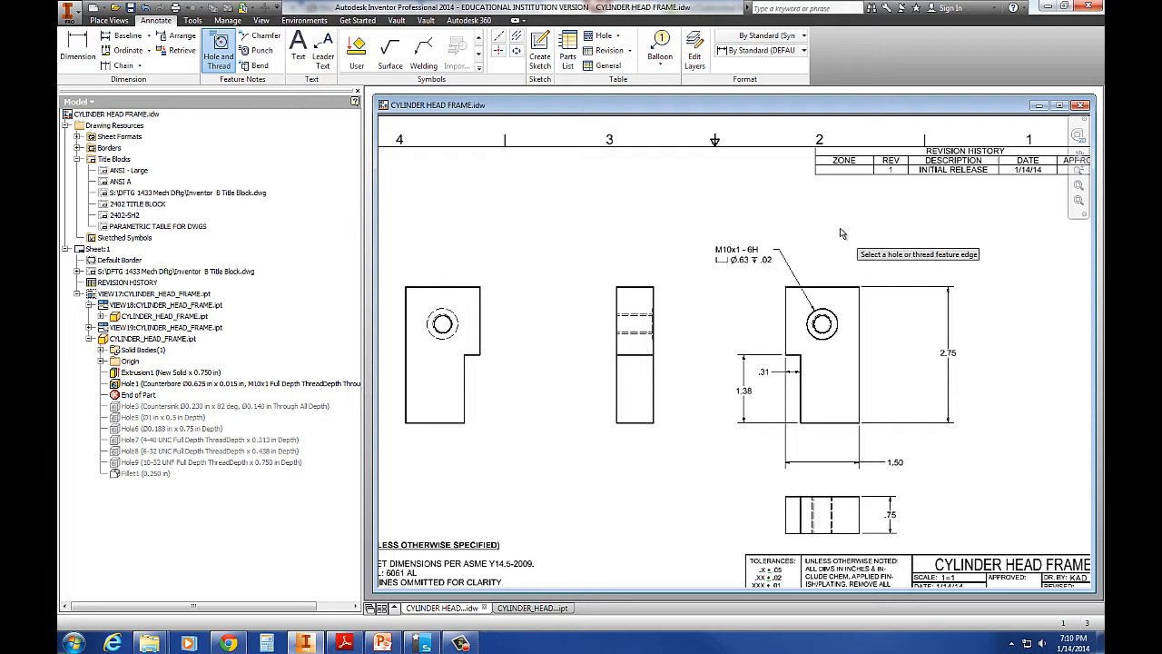
{"action": "key", "text": "Escape"}
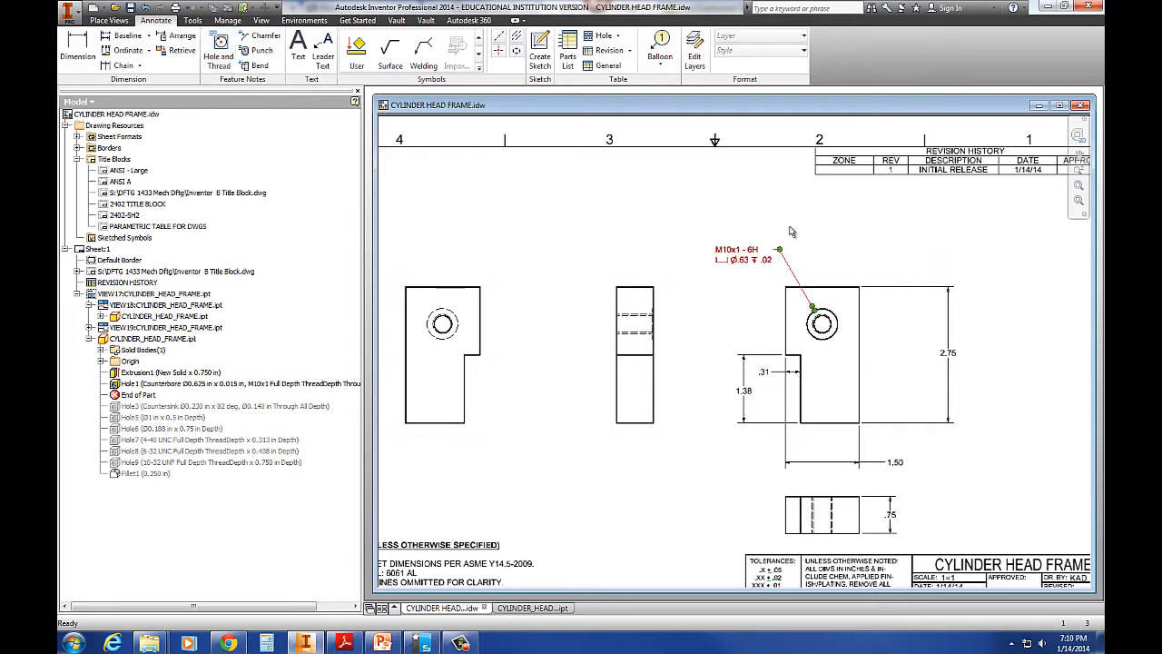
Retrieve the hole's .75 horizontal and 2.00 vertical location dimensions from the model into the front view
{"action": "right_click", "coordinate": [835, 278]}
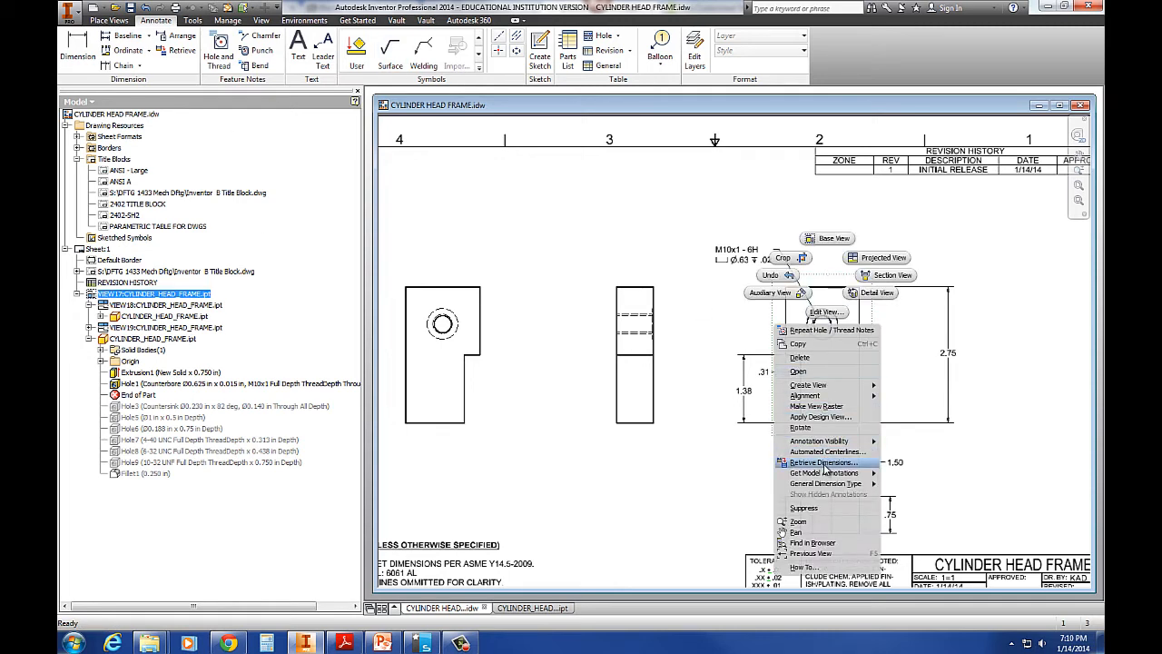
{"action": "left_click", "coordinate": [824, 463]}
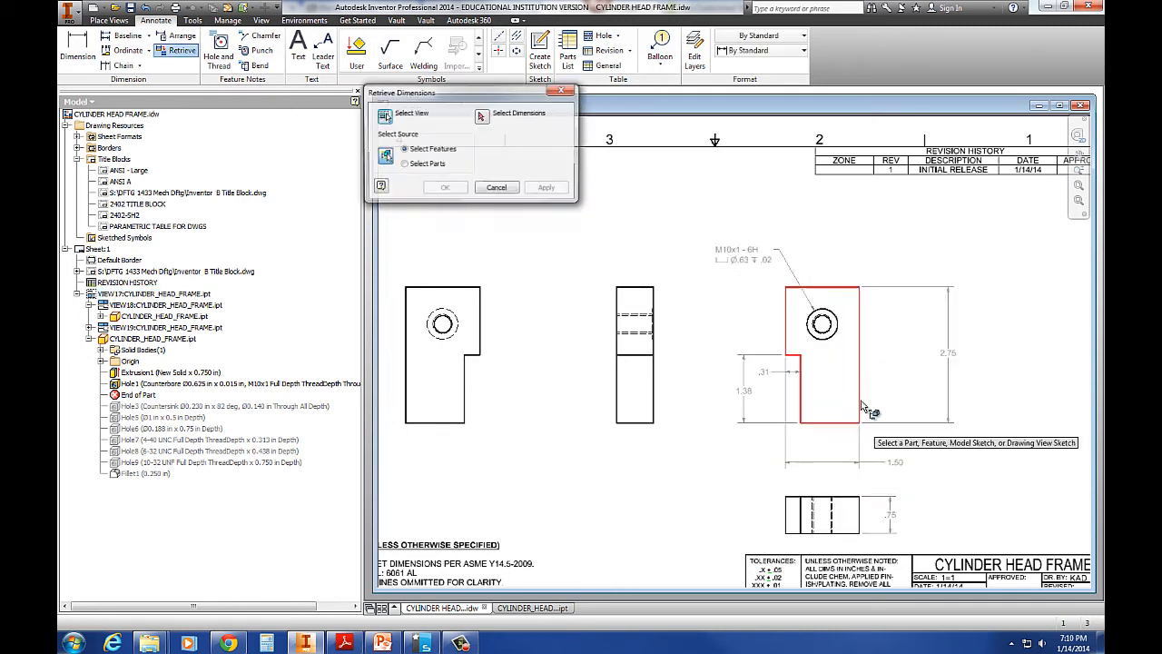
{"action": "left_click", "coordinate": [851, 291]}
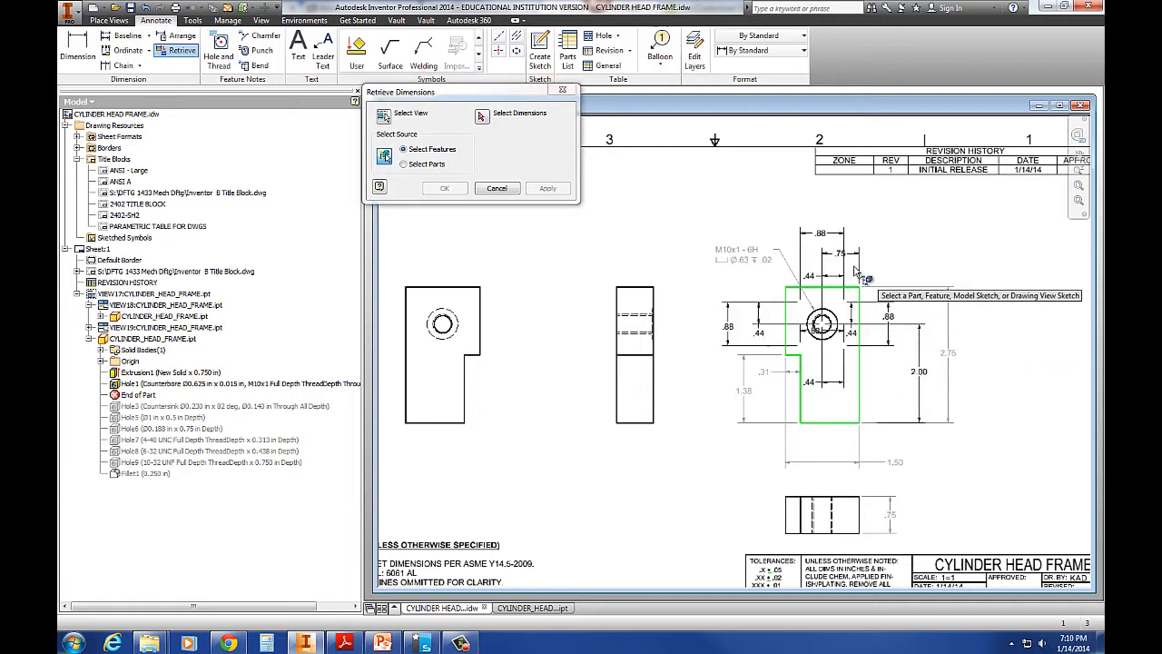
{"action": "left_click", "coordinate": [484, 118]}
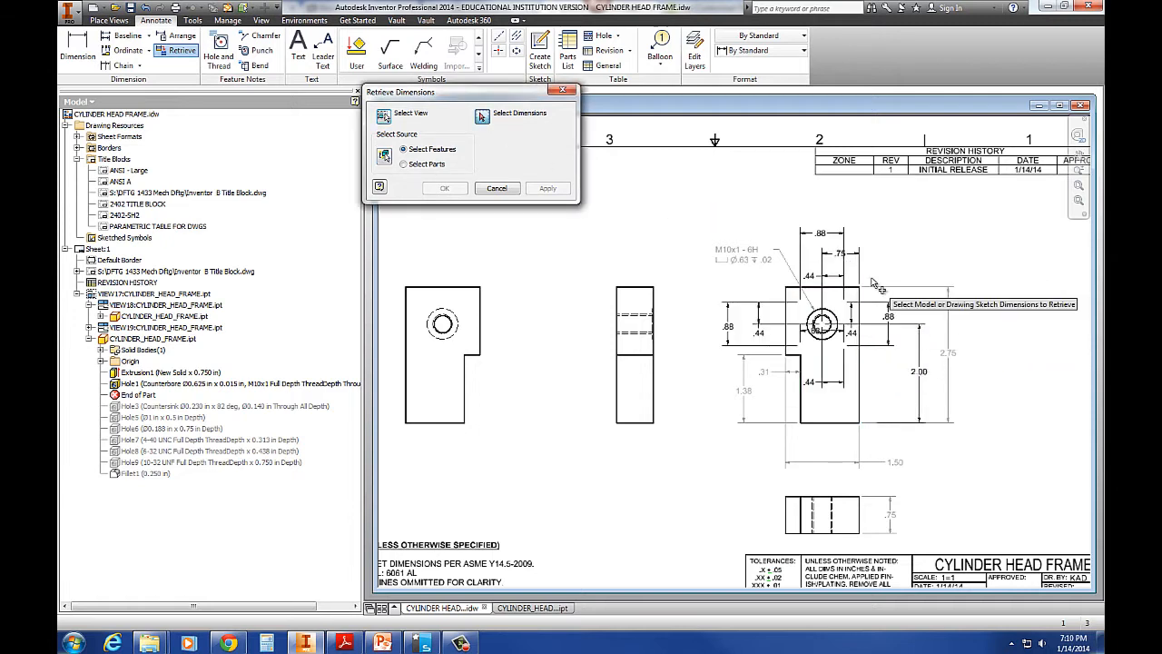
{"action": "left_click", "coordinate": [840, 255]}
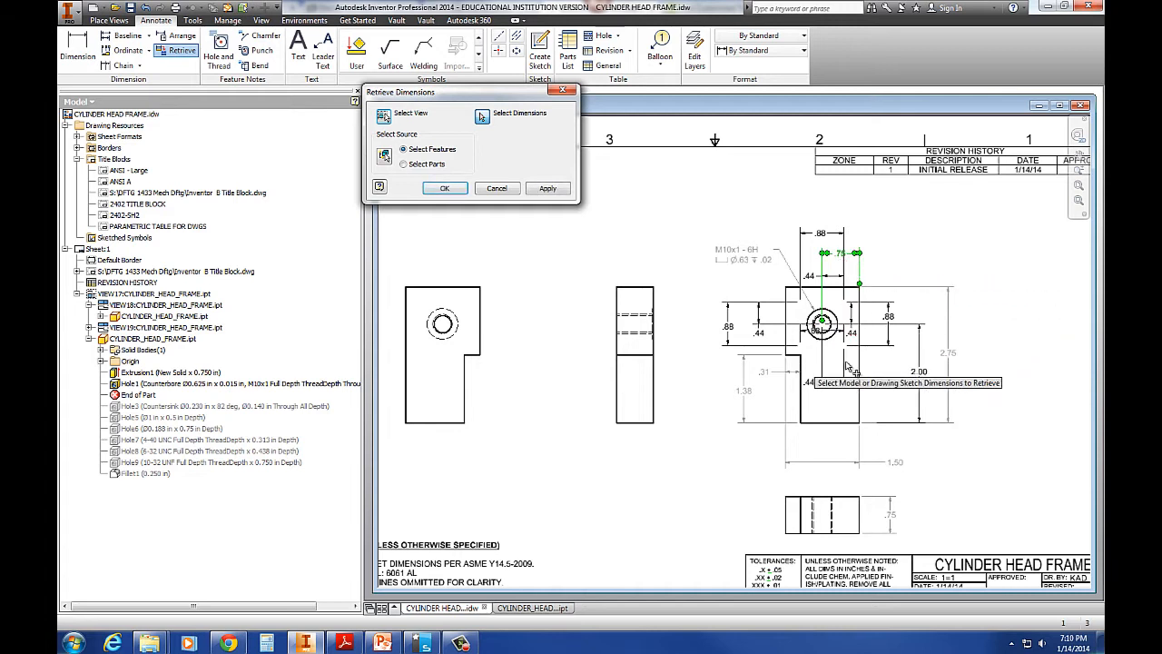
{"action": "left_click", "coordinate": [928, 382]}
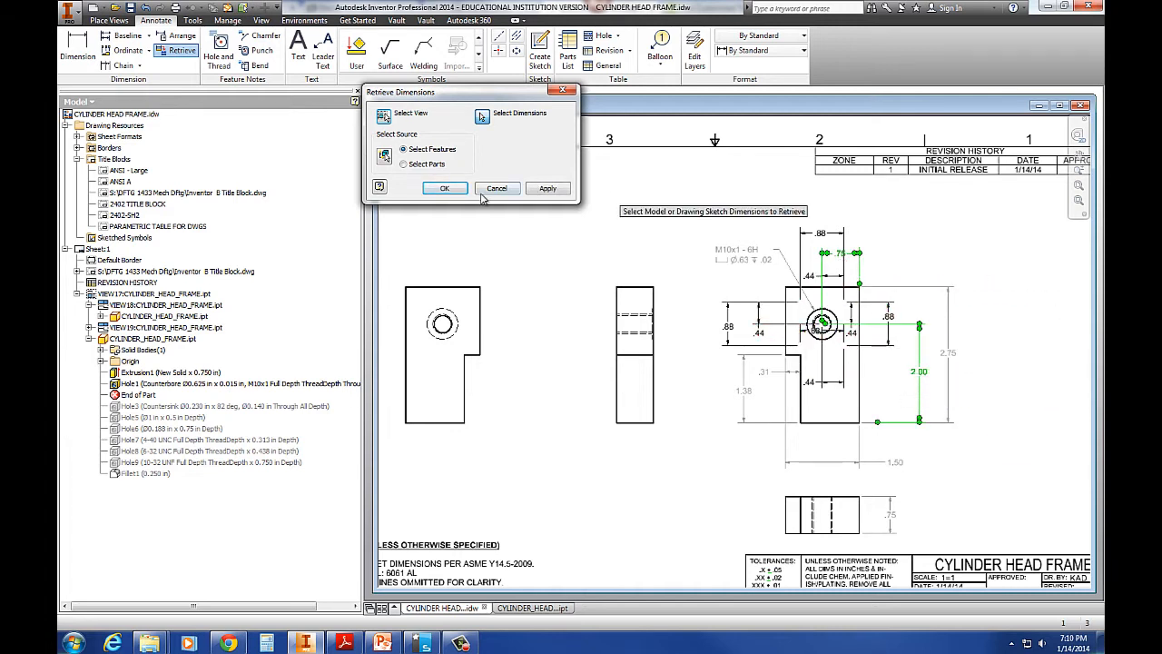
{"action": "left_click", "coordinate": [445, 188]}
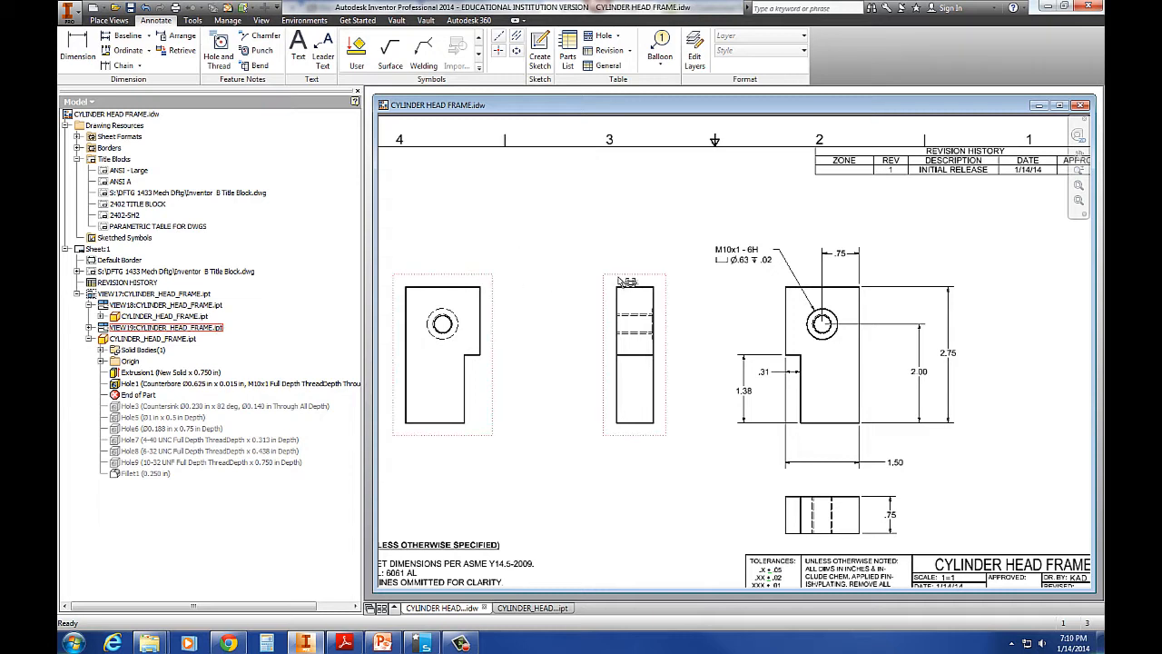
{"action": "left_click", "coordinate": [653, 284]}
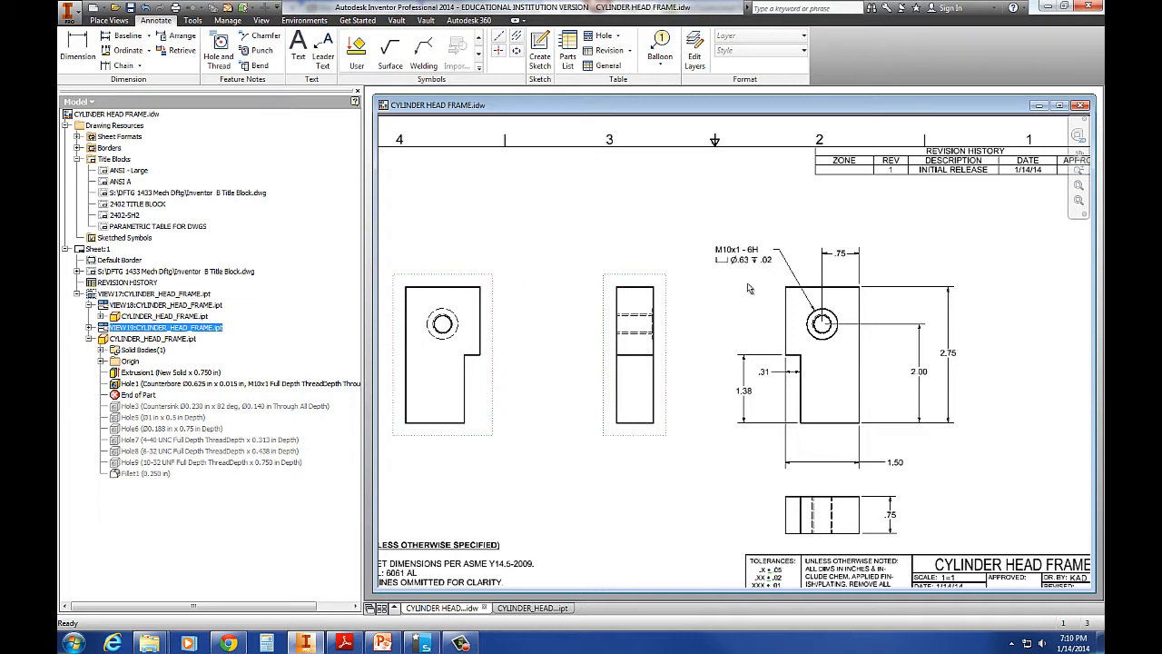
{"action": "left_click", "coordinate": [828, 490], "text": "ctrl"}
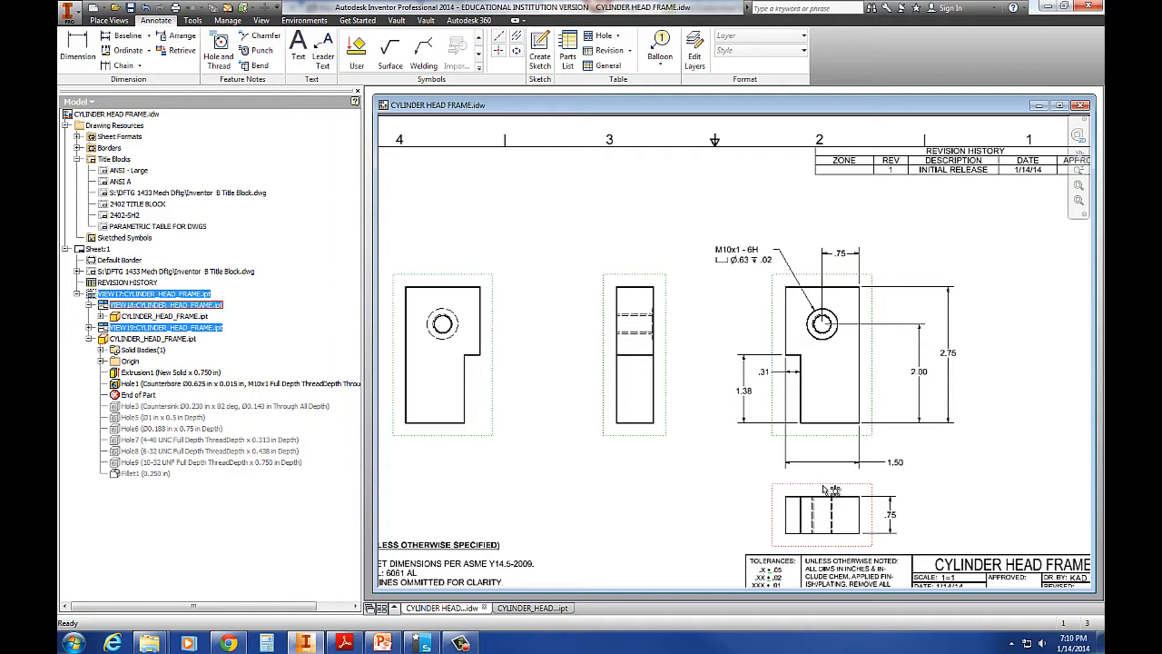
{"action": "left_click", "coordinate": [454, 183]}
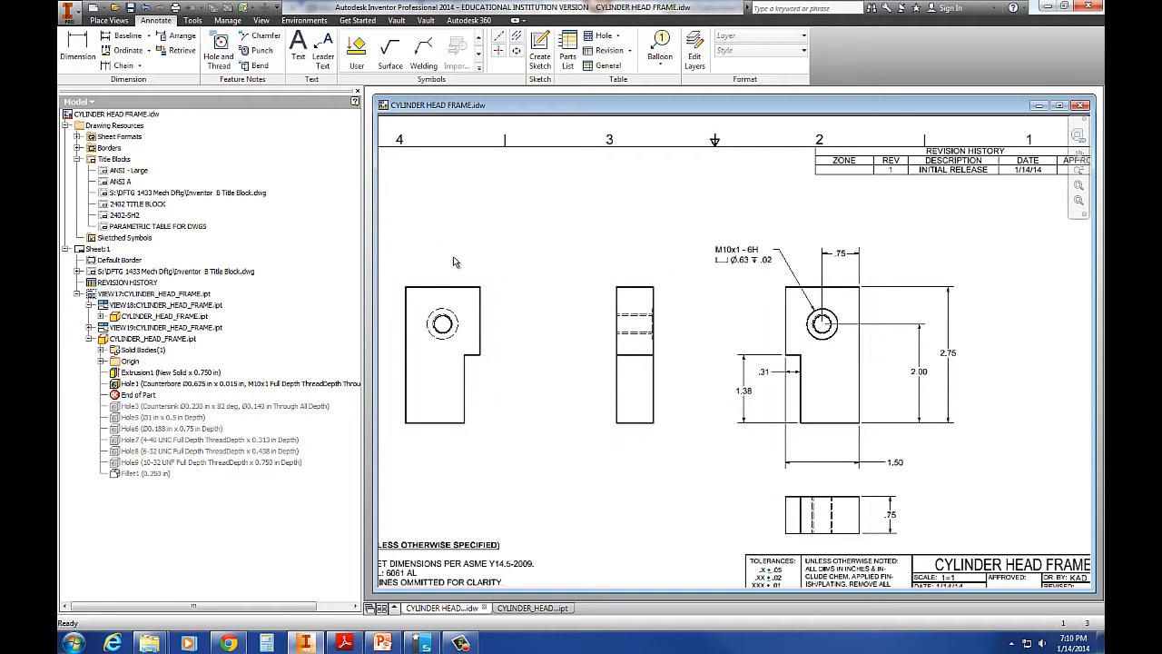
Apply automated centerlines to all four orthographic views together
{"action": "left_click", "coordinate": [635, 281]}
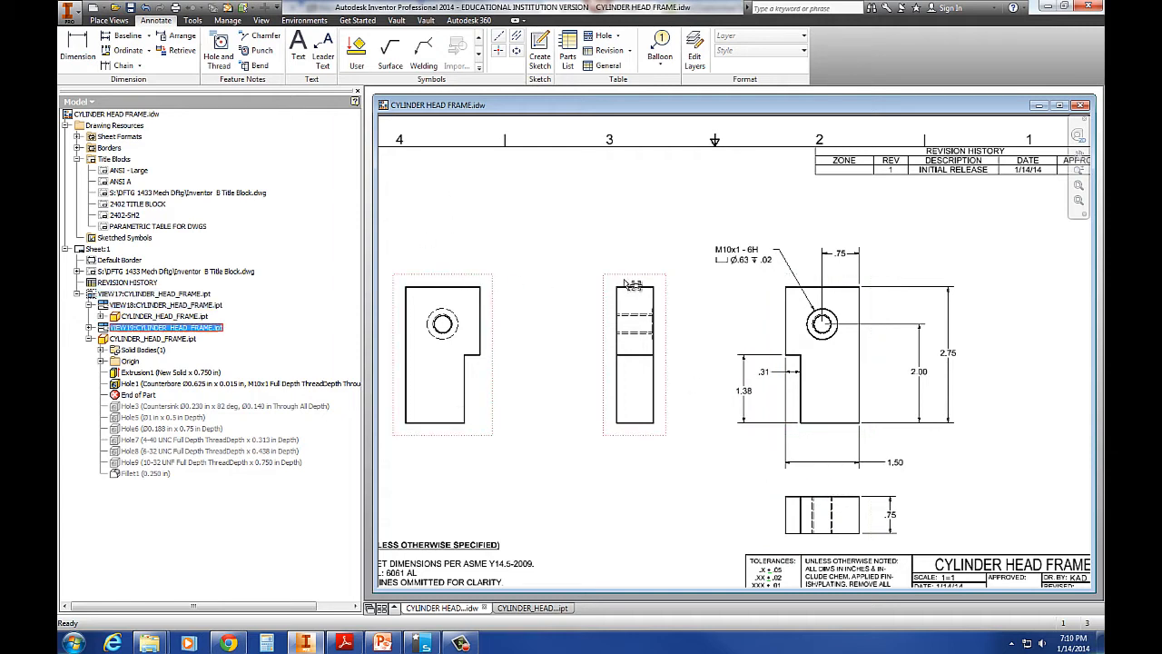
{"action": "left_click", "coordinate": [799, 288], "text": "ctrl"}
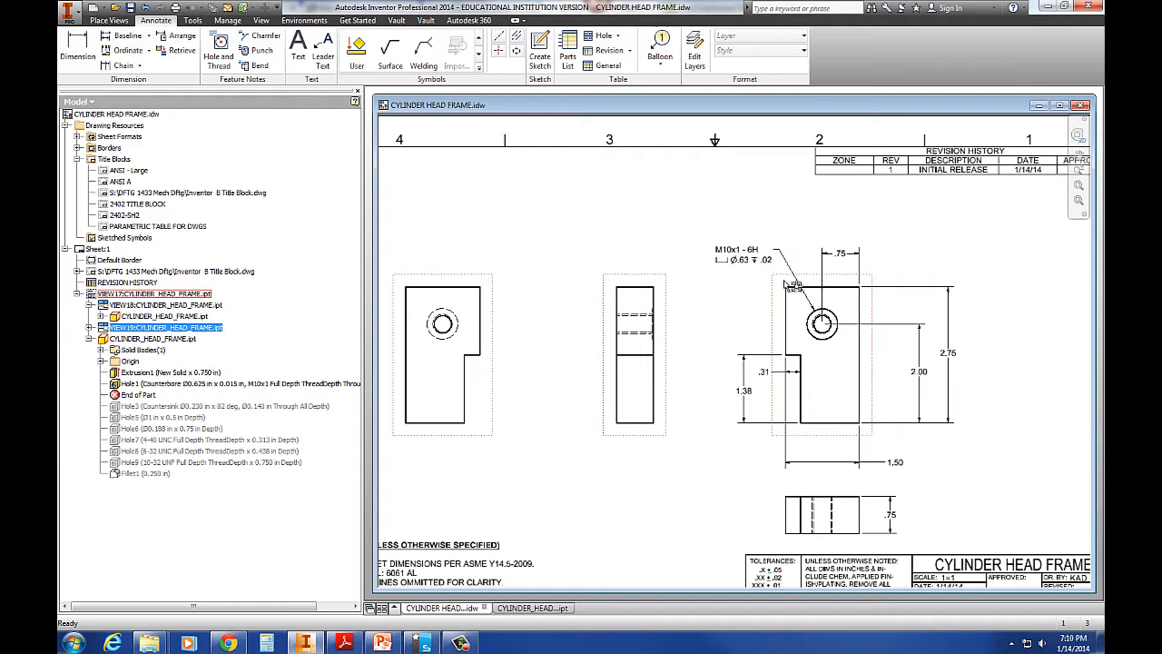
{"action": "left_click", "coordinate": [844, 496], "text": "ctrl"}
{"action": "right_click", "coordinate": [788, 316]}
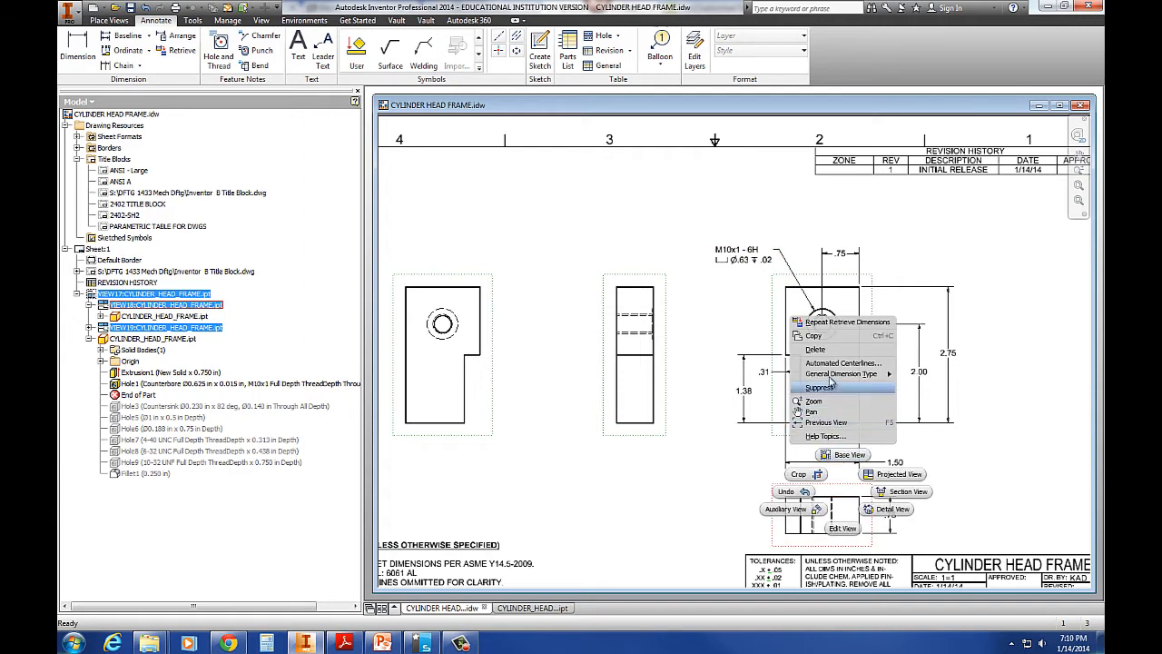
{"action": "left_click", "coordinate": [833, 369]}
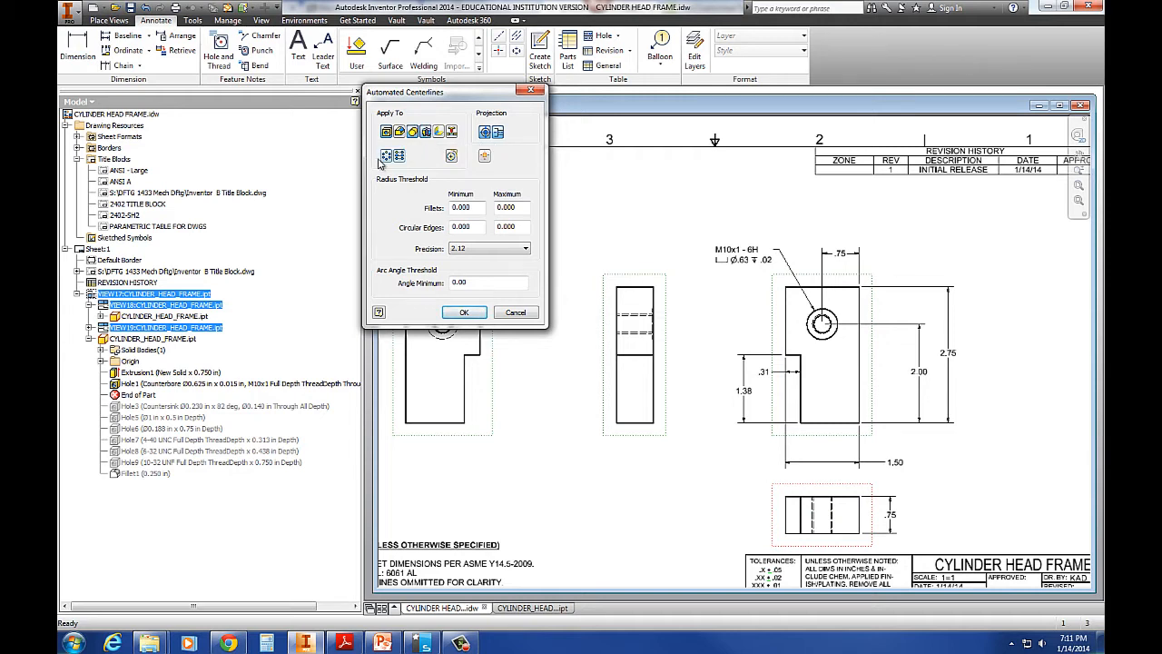
{"action": "left_click", "coordinate": [464, 312]}
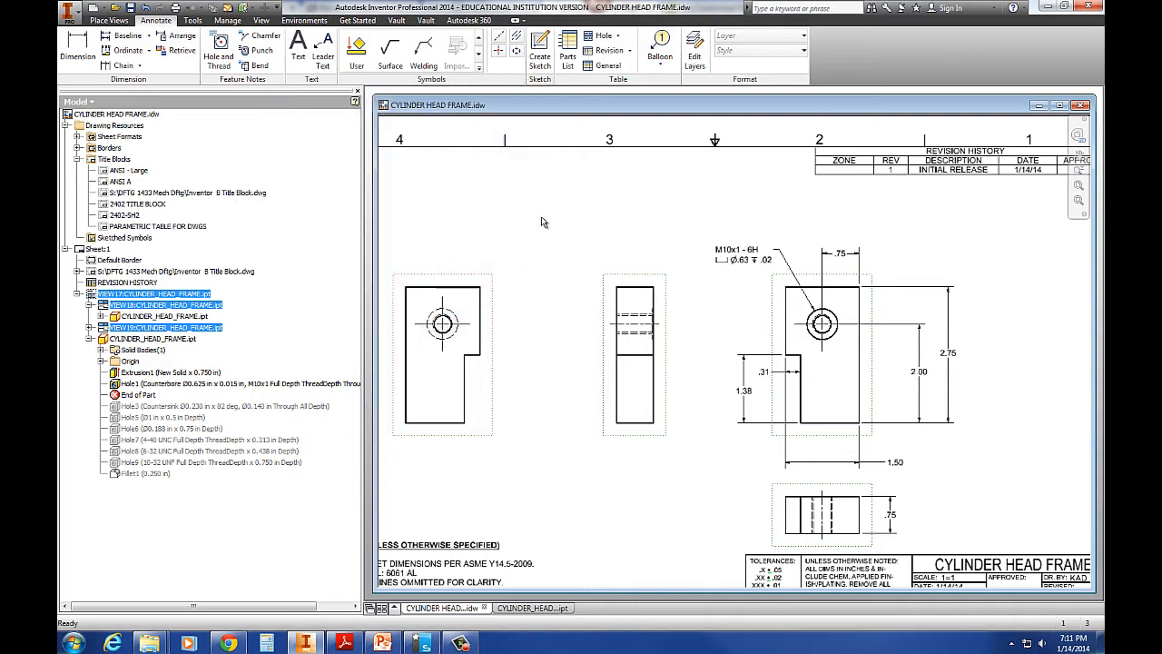
{"action": "left_click", "coordinate": [1032, 267]}
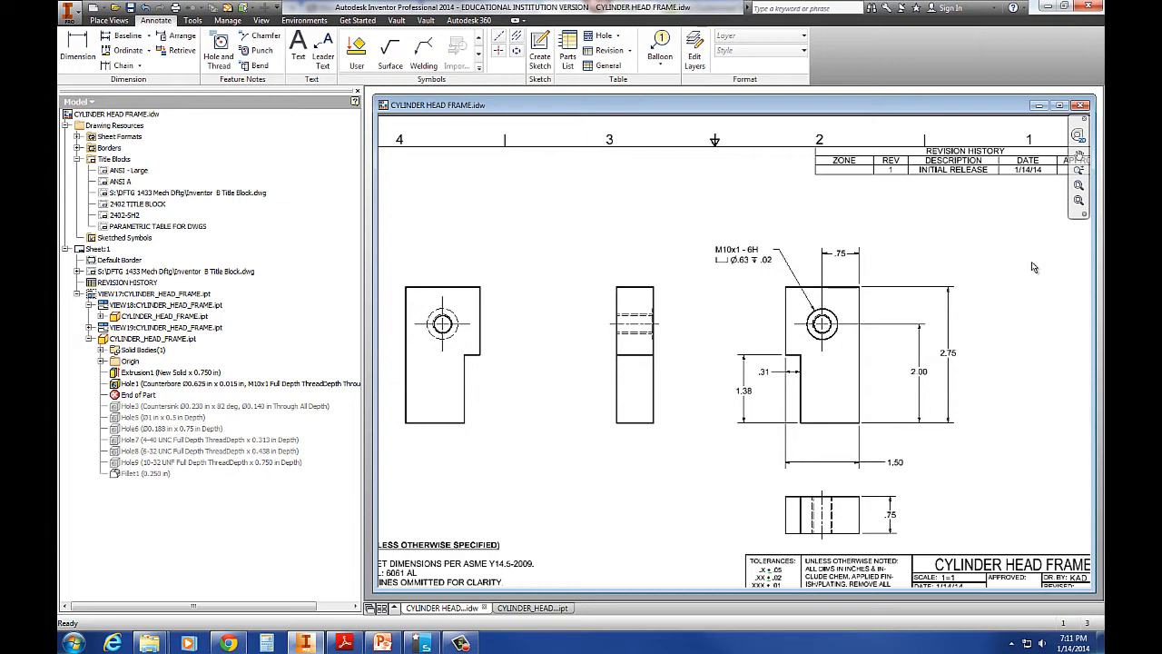
Pull the .75 and 2.00 dimensions' extension lines back from the hole's center to leave gaps beyond the ends of the center mark
{"action": "scroll", "coordinate": [834, 328], "scroll_direction": "down", "scroll_amount": 4}
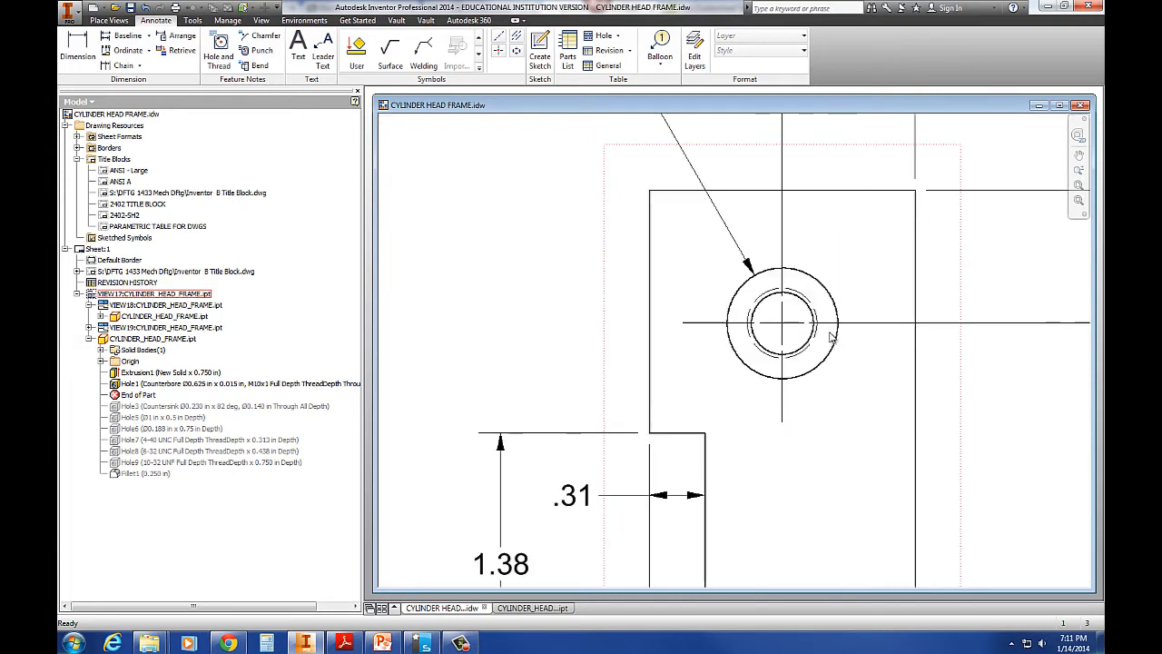
{"action": "left_click", "coordinate": [780, 188]}
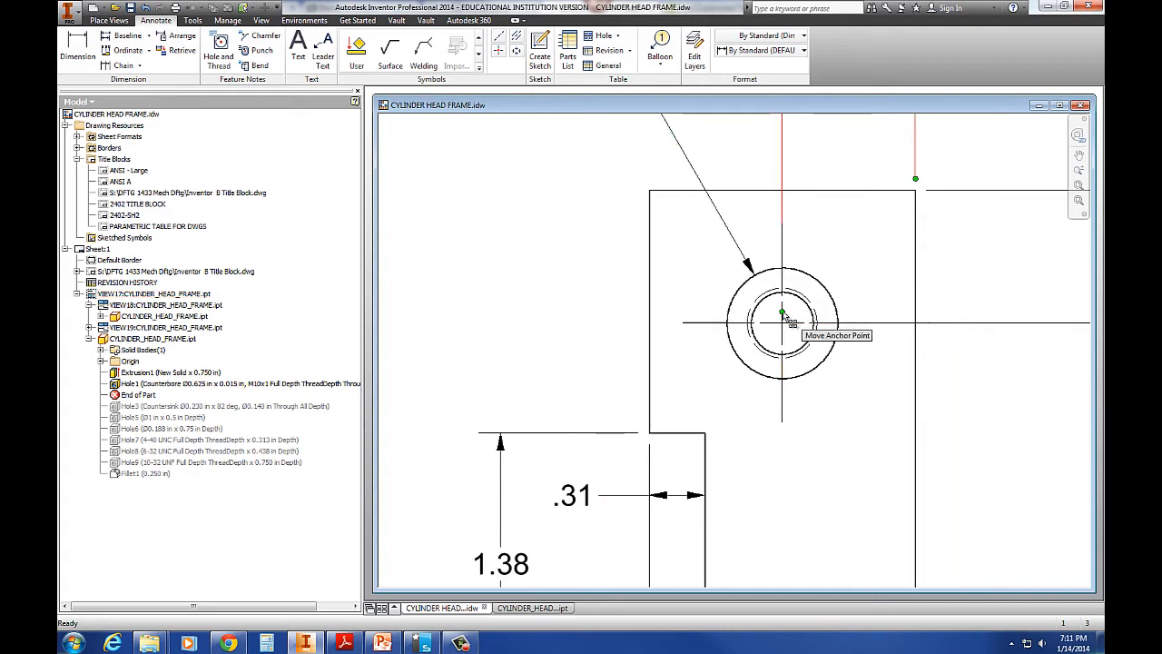
{"action": "left_click_drag", "start_coordinate": [780, 249], "coordinate": [782, 223]}
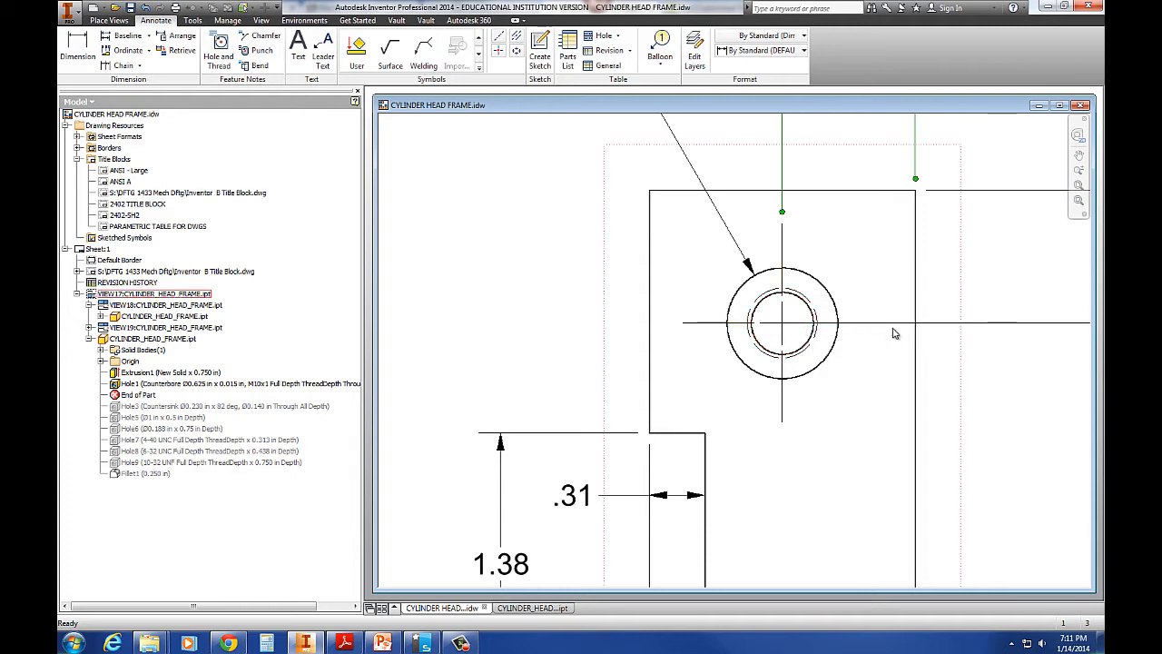
{"action": "left_click", "coordinate": [1043, 324]}
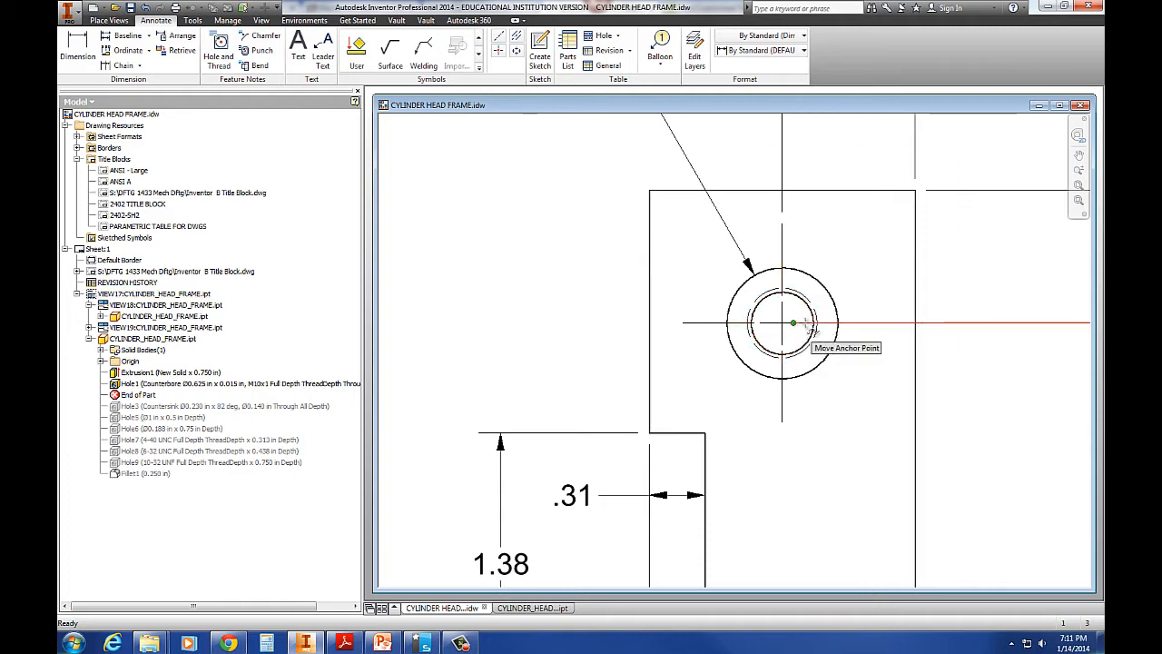
{"action": "key", "text": "Escape"}
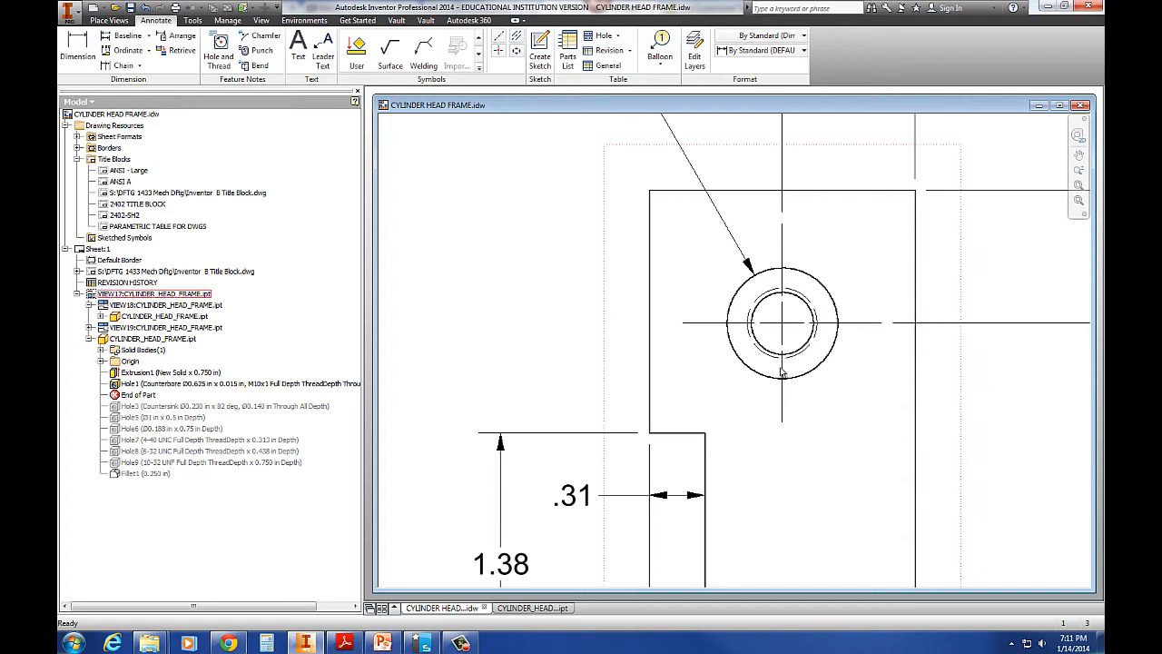
Switch to the part model and move the end-of-part marker down one feature to include the countersunk hole pattern
{"action": "scroll", "coordinate": [781, 373], "scroll_direction": "down", "scroll_amount": 3}
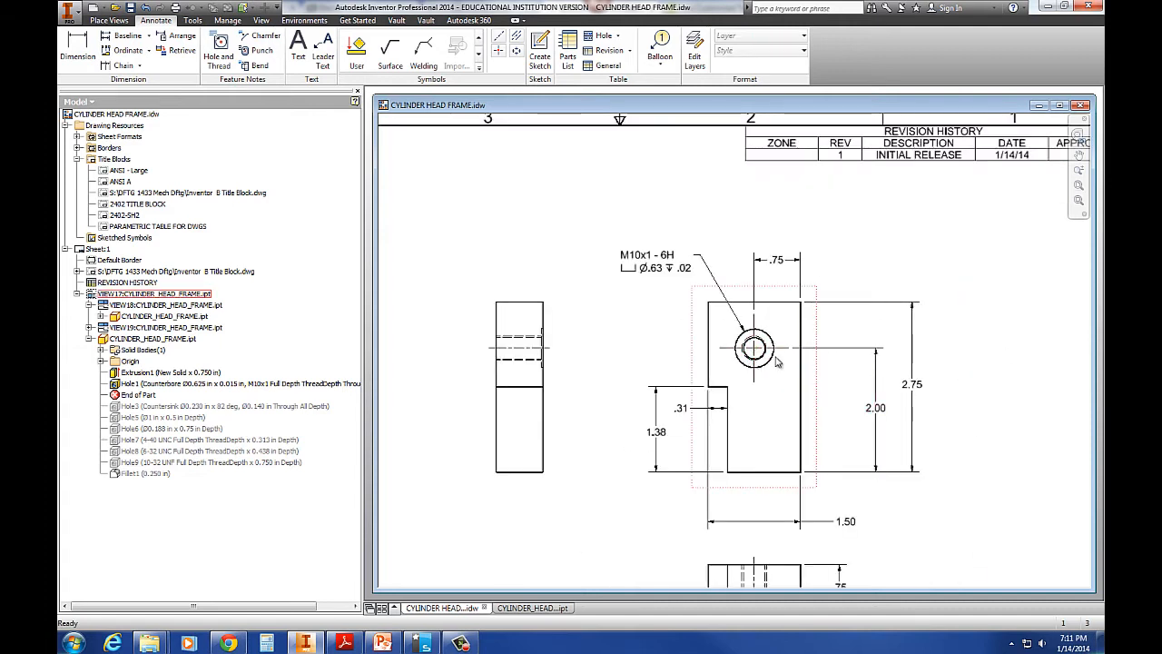
{"action": "left_click", "coordinate": [681, 274]}
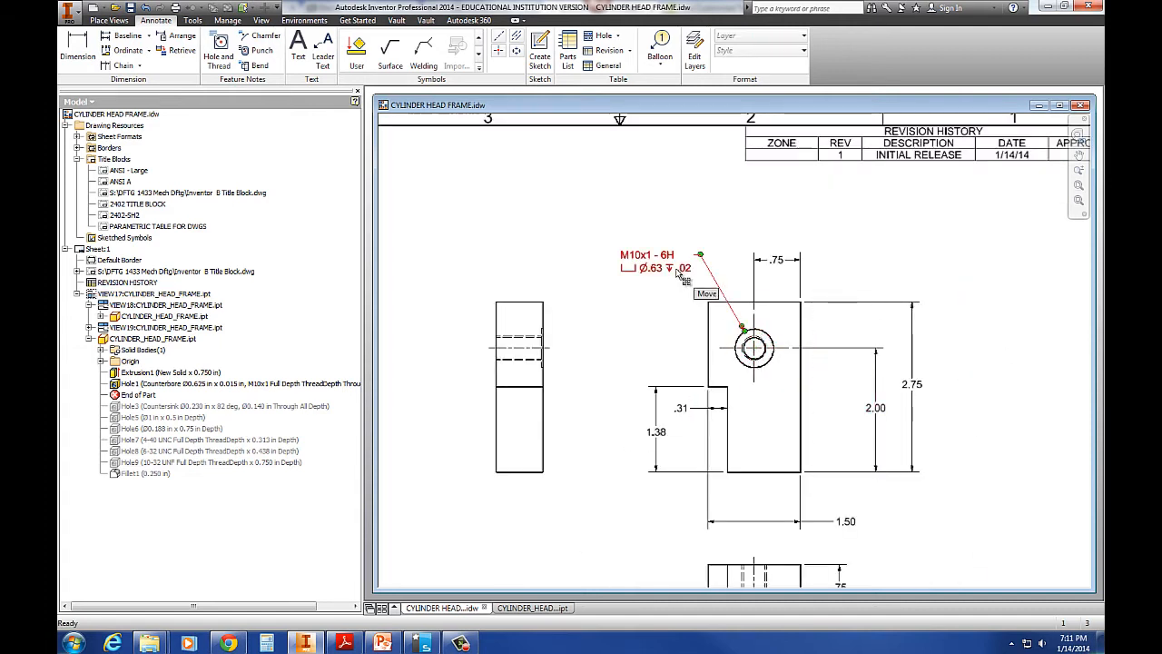
{"action": "scroll", "coordinate": [859, 231], "scroll_direction": "down", "scroll_amount": 3}
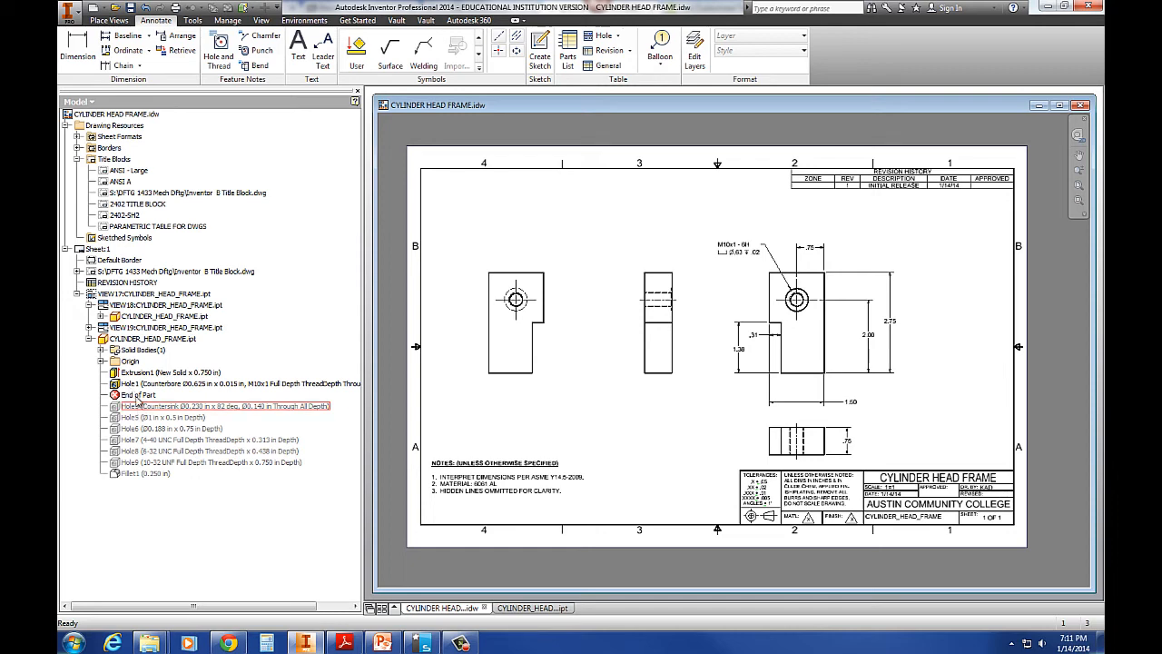
{"action": "left_click", "coordinate": [531, 608]}
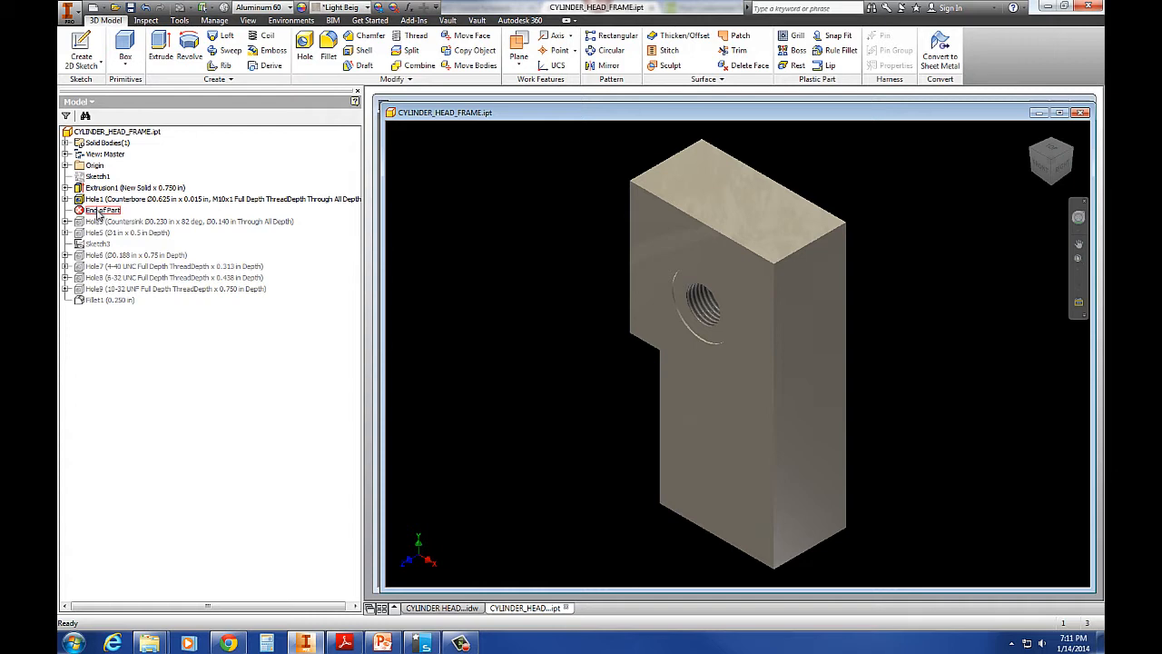
{"action": "left_click_drag", "start_coordinate": [100, 214], "coordinate": [103, 226]}
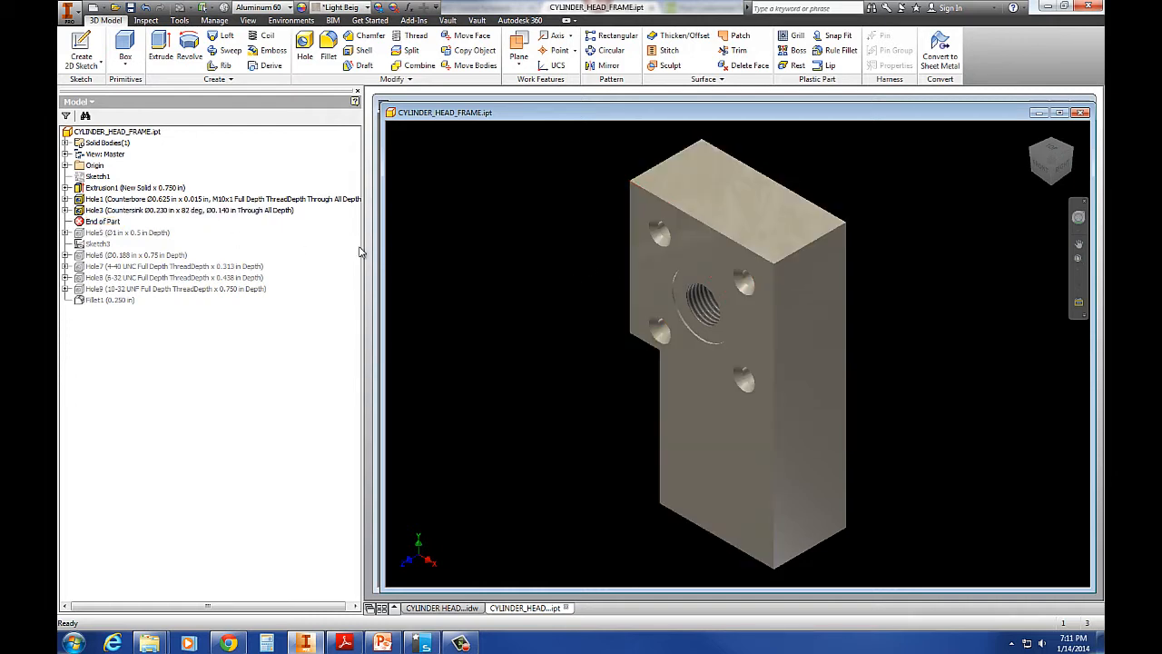
Examine Sketch1's dimensions in the model and expand the extrusion, counterbored hole and countersunk hole features to see which sketch they use
{"action": "left_click", "coordinate": [94, 176]}
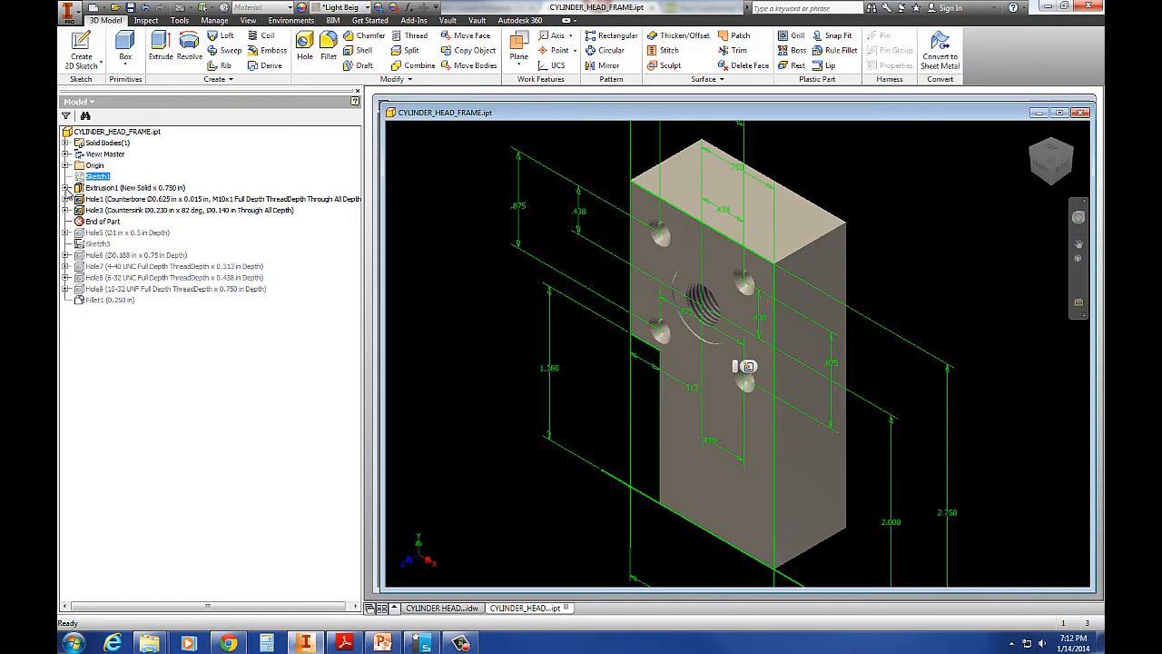
{"action": "left_click", "coordinate": [66, 187]}
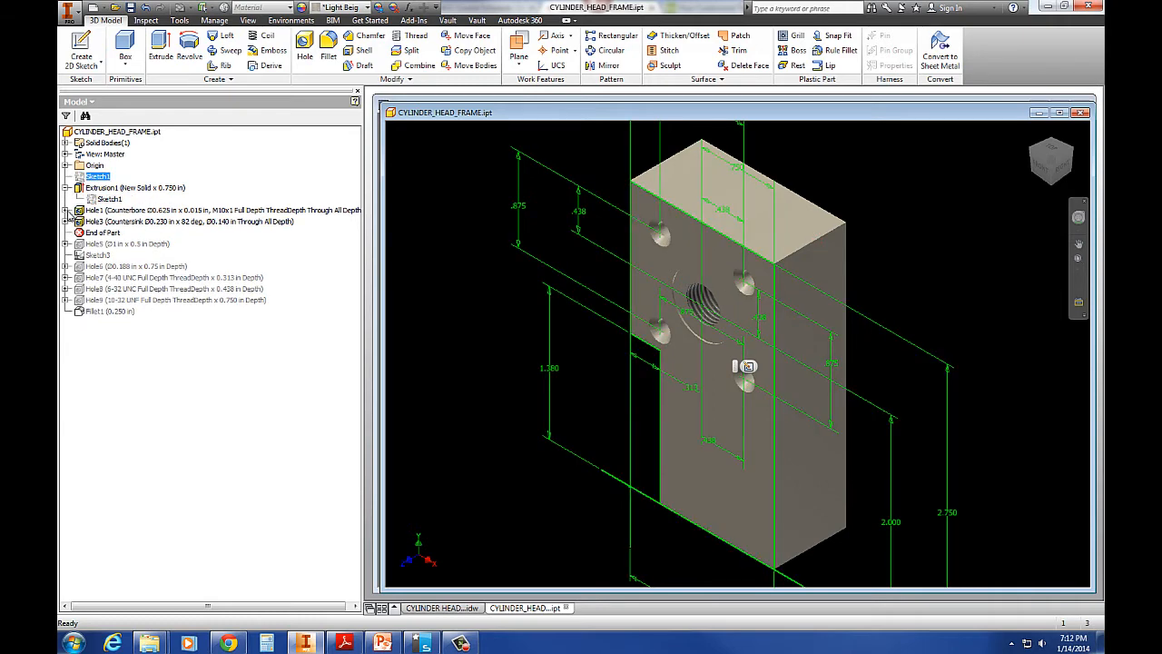
{"action": "left_click", "coordinate": [66, 209]}
{"action": "left_click", "coordinate": [66, 232]}
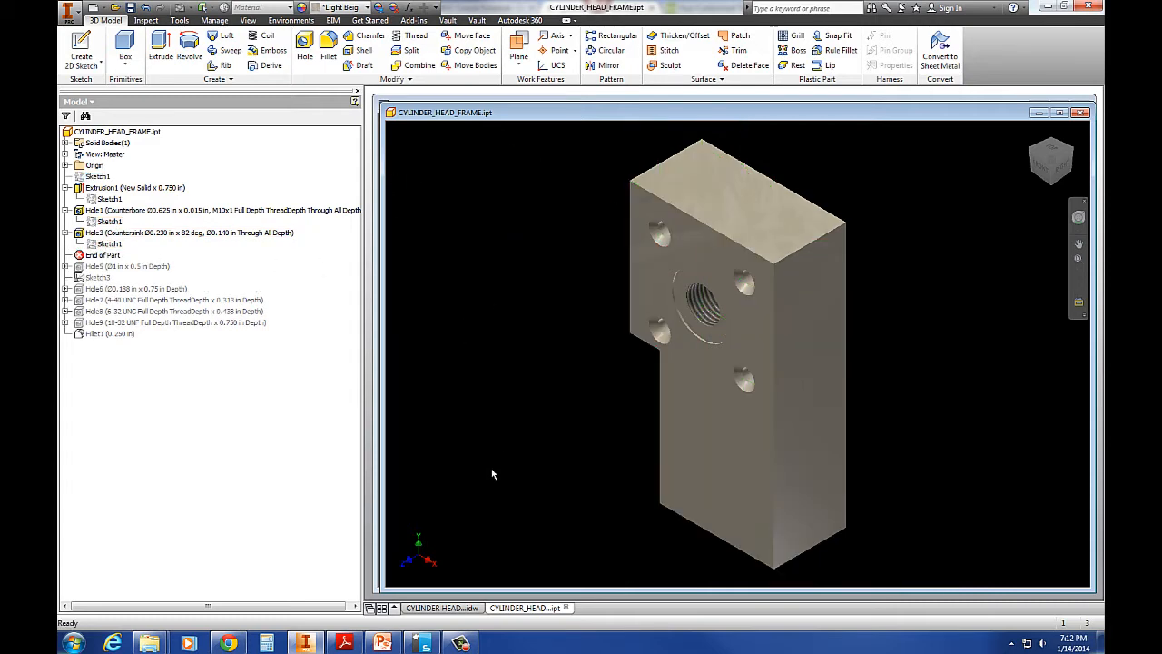
Return to the drawing and apply automated centerlines to all four views to cover the countersunk holes
{"action": "left_click", "coordinate": [447, 608]}
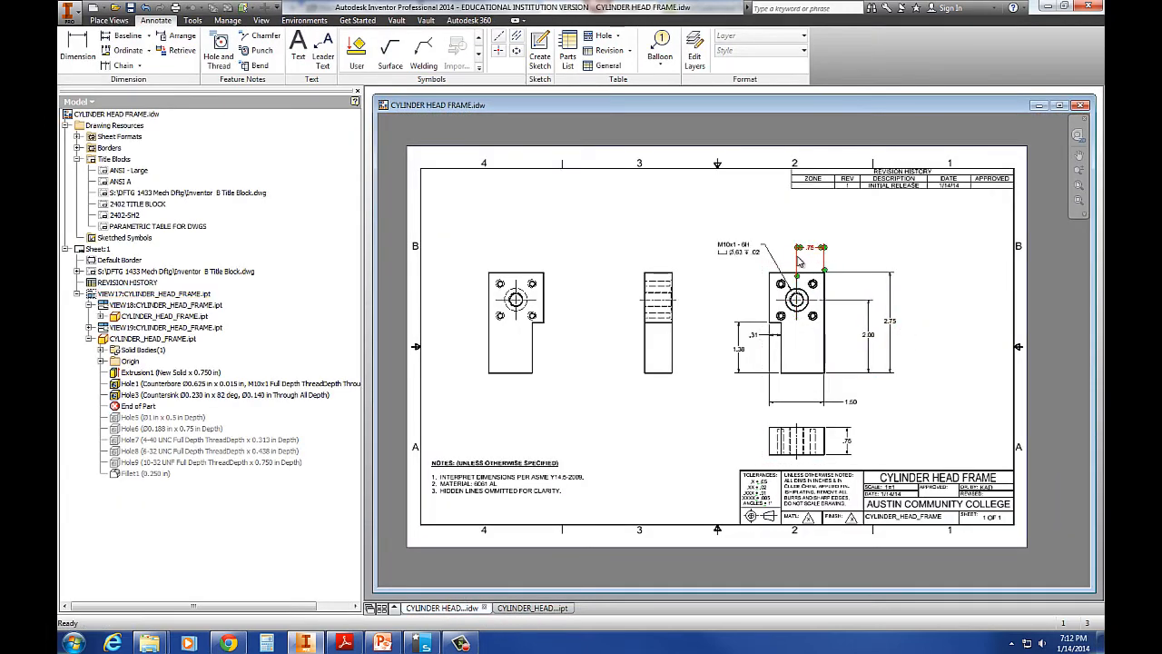
{"action": "scroll", "coordinate": [799, 262], "scroll_direction": "down", "scroll_amount": 3}
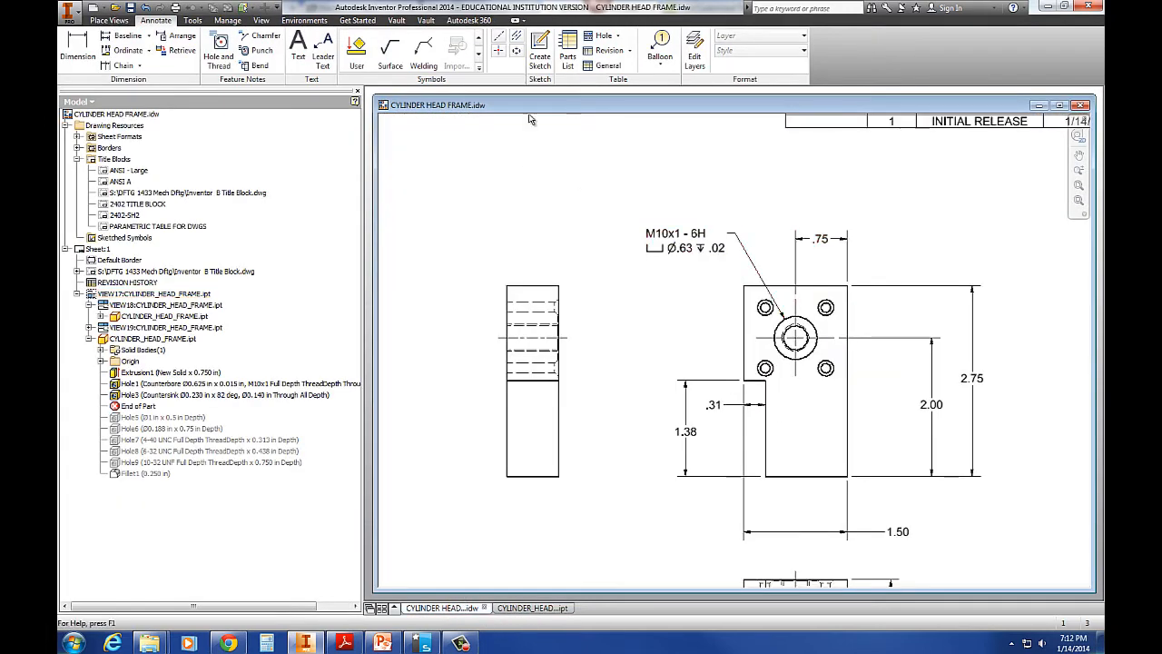
{"action": "left_click", "coordinate": [778, 275]}
{"action": "scroll", "coordinate": [646, 276], "scroll_direction": "up", "scroll_amount": 3}
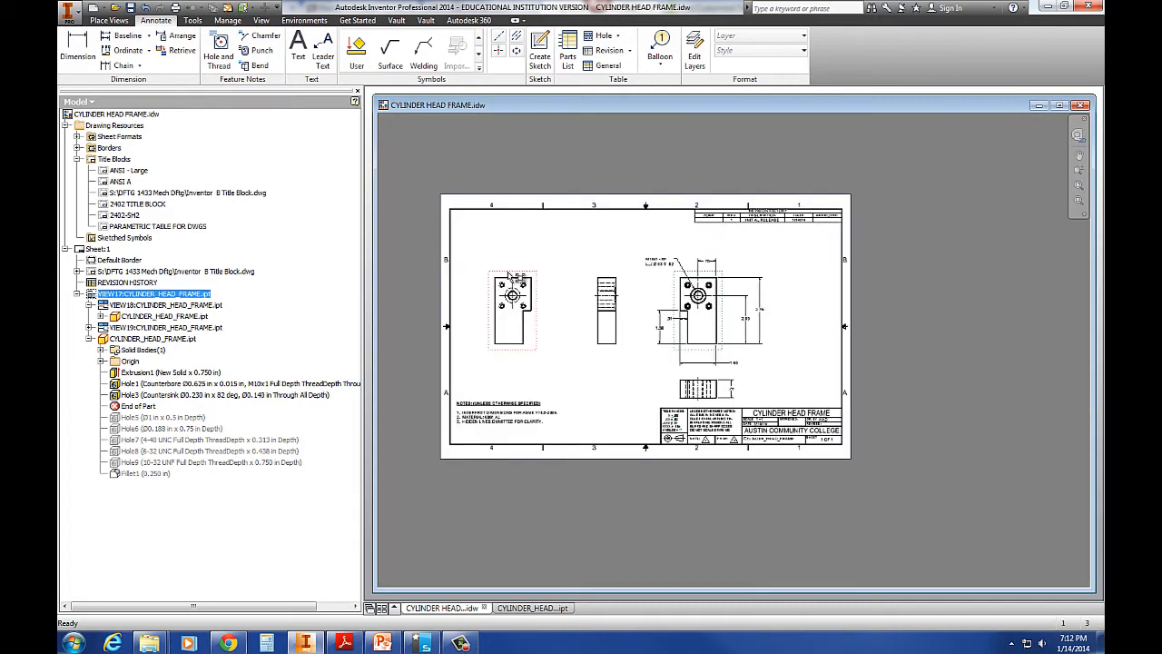
{"action": "left_click", "coordinate": [623, 277], "text": "ctrl"}
{"action": "left_click", "coordinate": [697, 376], "text": "ctrl"}
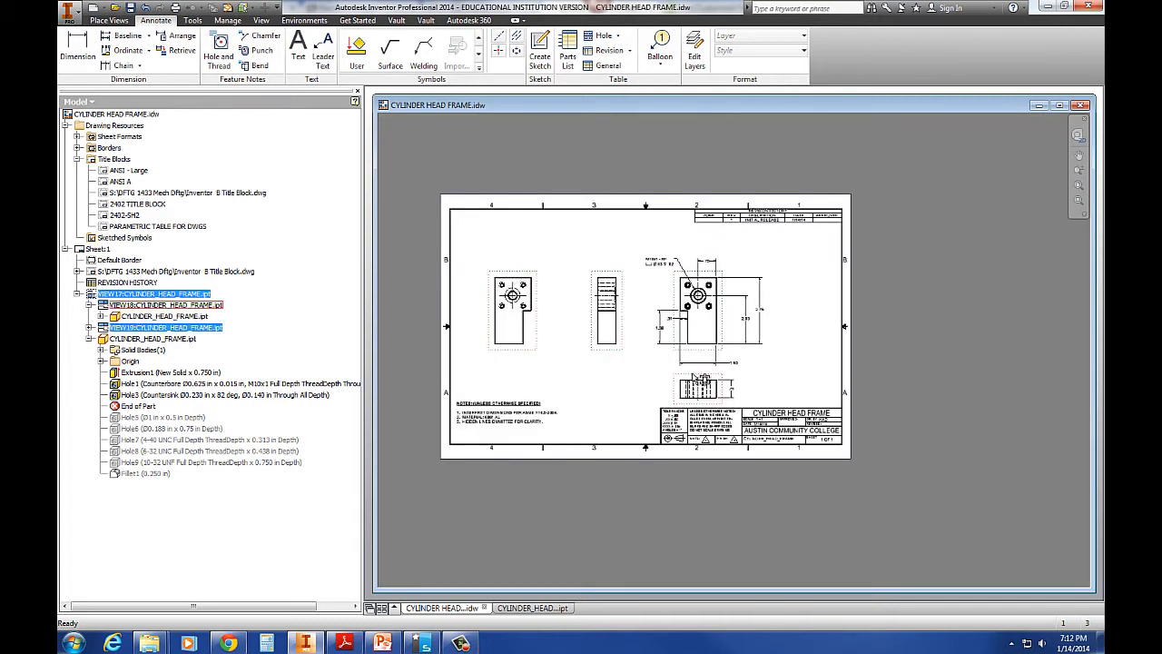
{"action": "right_click", "coordinate": [697, 376]}
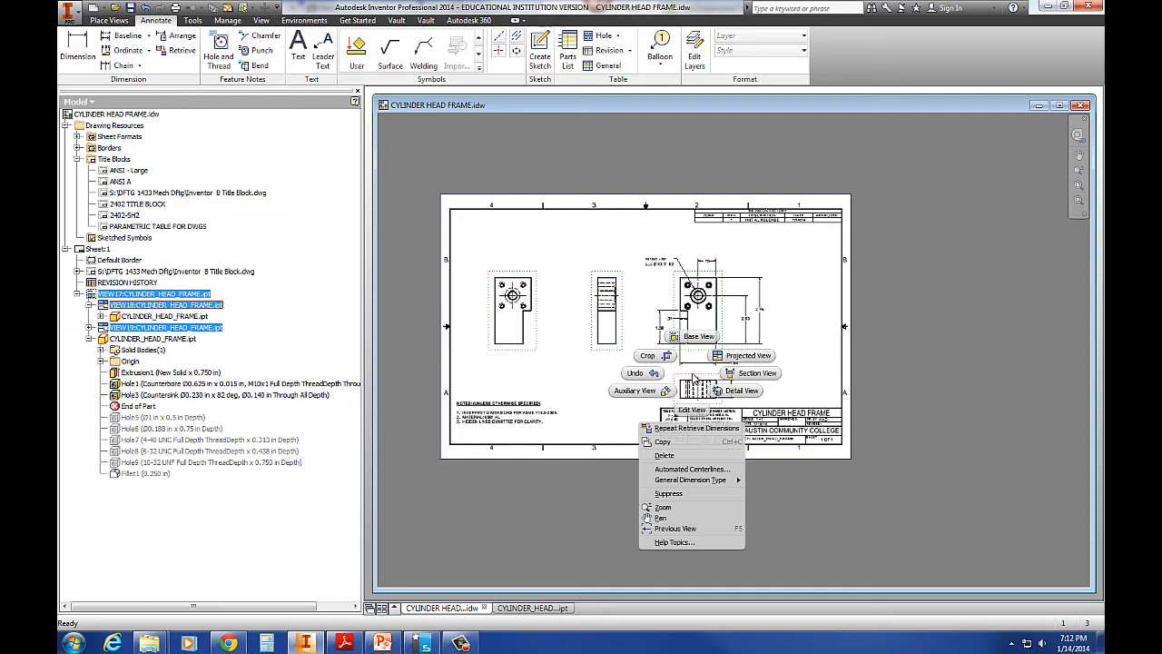
{"action": "left_click", "coordinate": [688, 469]}
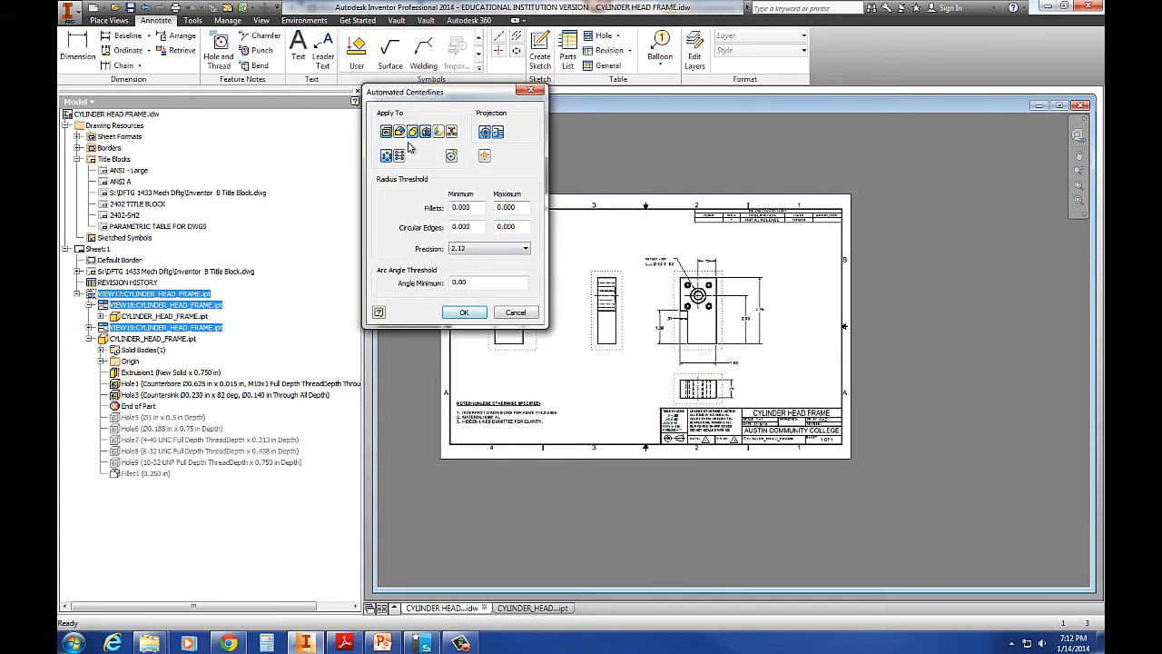
{"action": "left_click", "coordinate": [463, 312]}
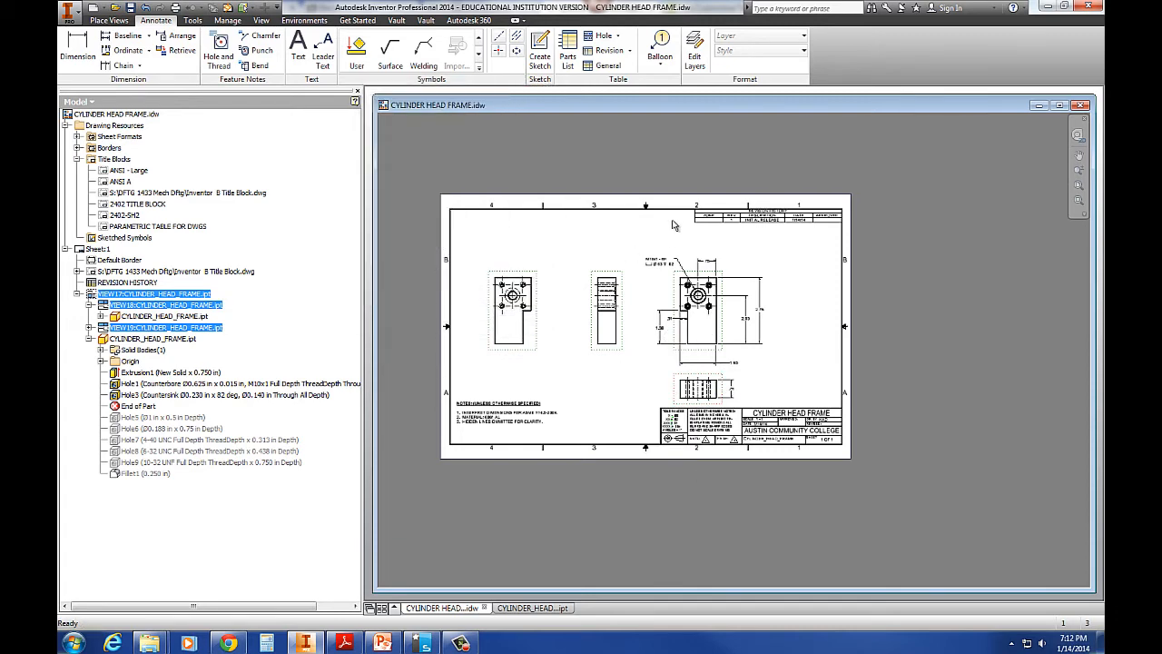
Move the M10x1 hole note up and to the right to make room for another note beneath it
{"action": "scroll", "coordinate": [672, 224], "scroll_direction": "up", "scroll_amount": 5}
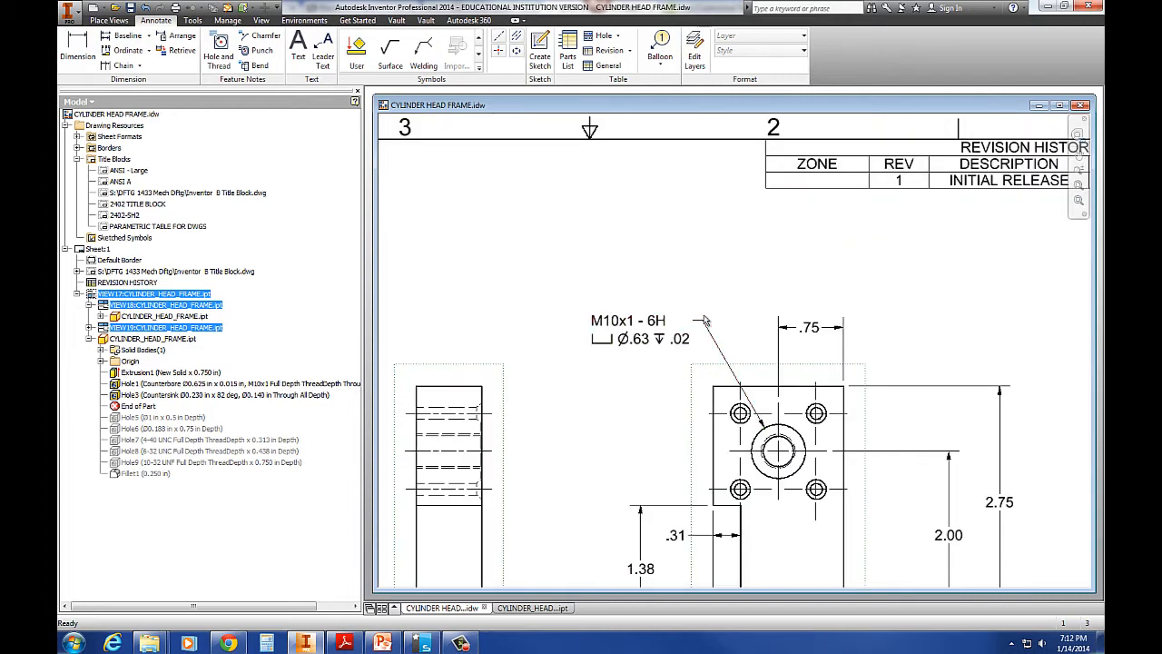
{"action": "left_click_drag", "start_coordinate": [704, 319], "coordinate": [733, 280]}
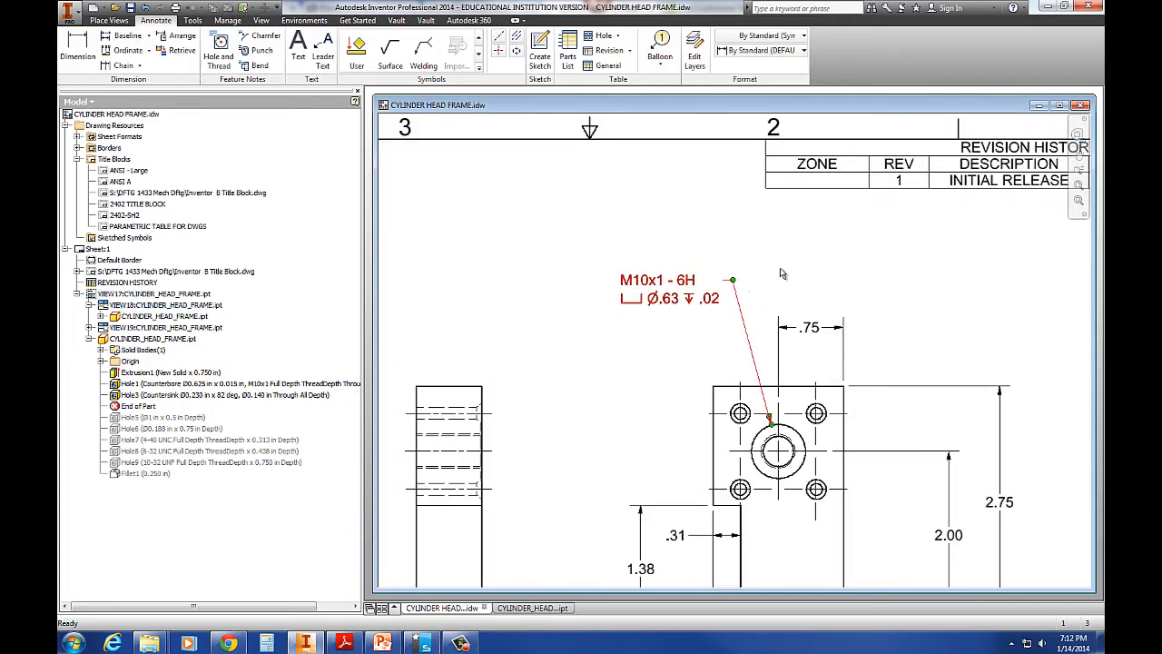
{"action": "scroll", "coordinate": [799, 261], "scroll_direction": "down", "scroll_amount": 2}
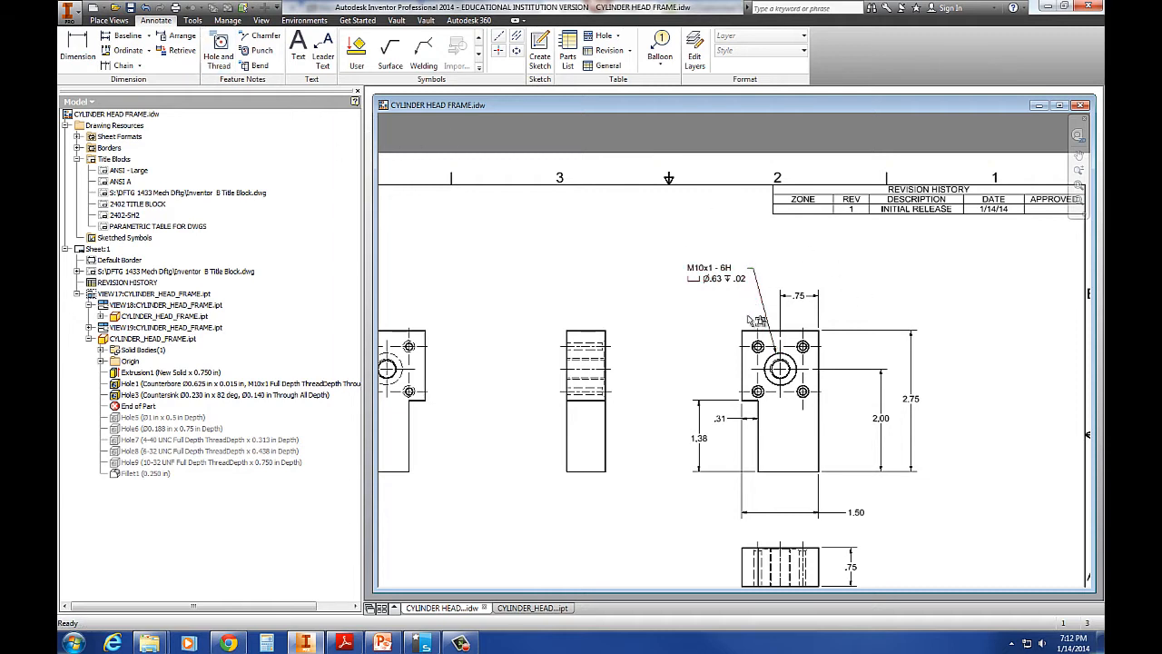
Add a hole and thread note to the upper-left countersunk hole in the front view, placed below the M10x1 note
{"action": "left_click", "coordinate": [218, 47]}
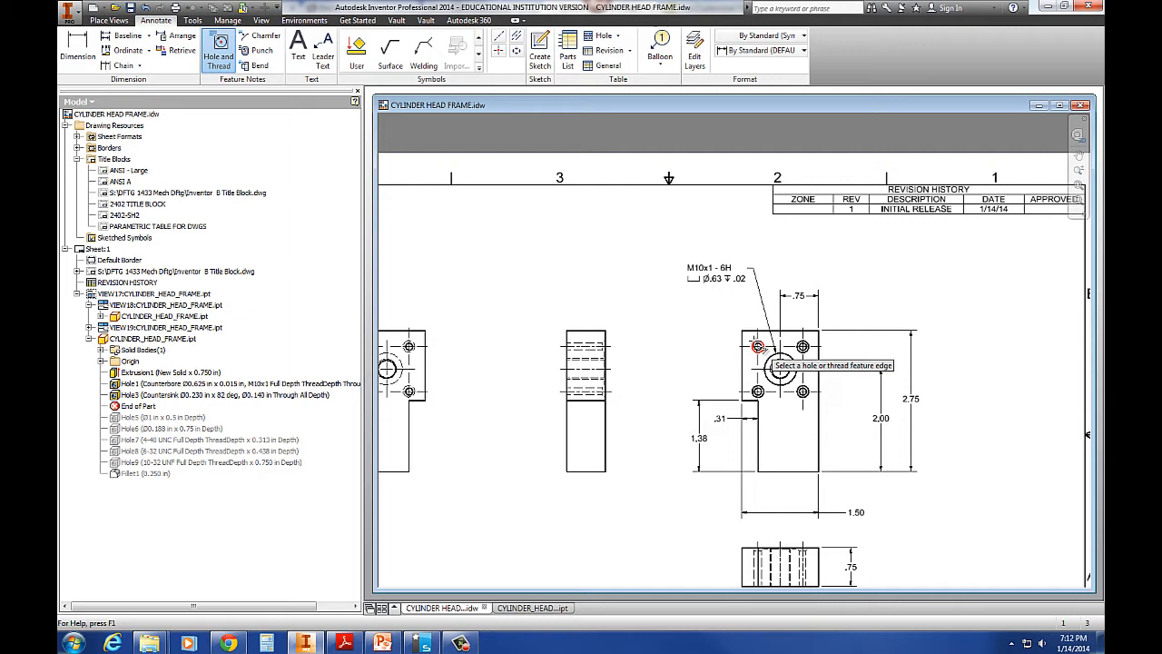
{"action": "left_click", "coordinate": [757, 346]}
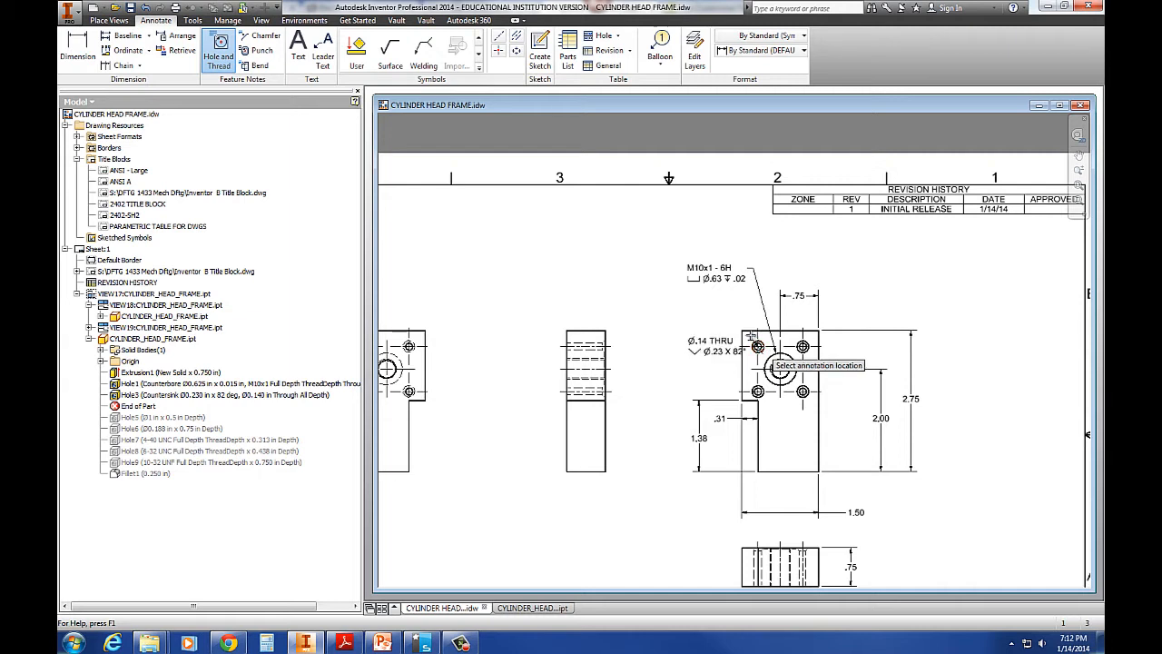
{"action": "left_click", "coordinate": [731, 303]}
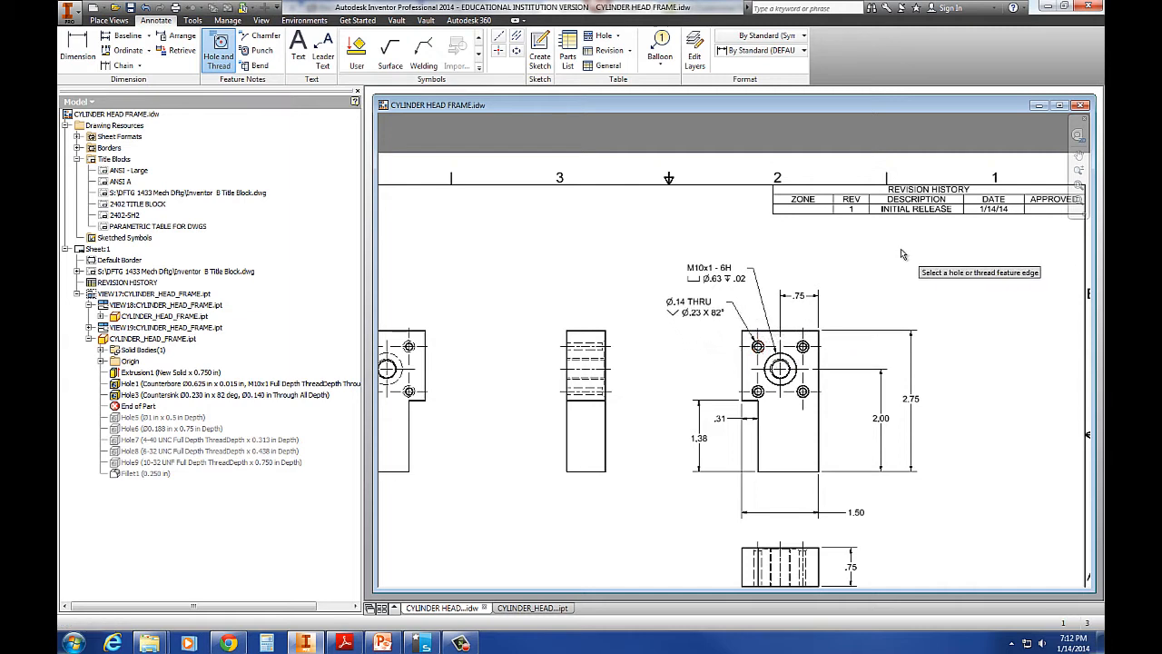
{"action": "key", "text": "Escape"}
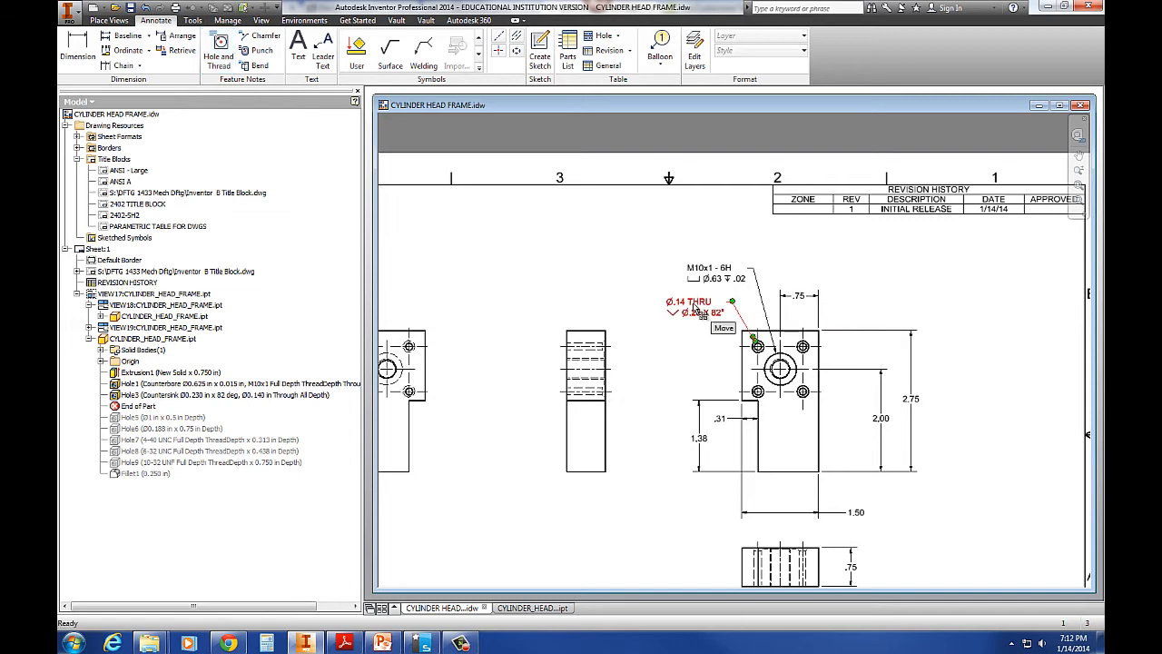
Review the quantity note definition of the countersunk hole note and accept the existing settings
{"action": "double_click", "coordinate": [695, 310]}
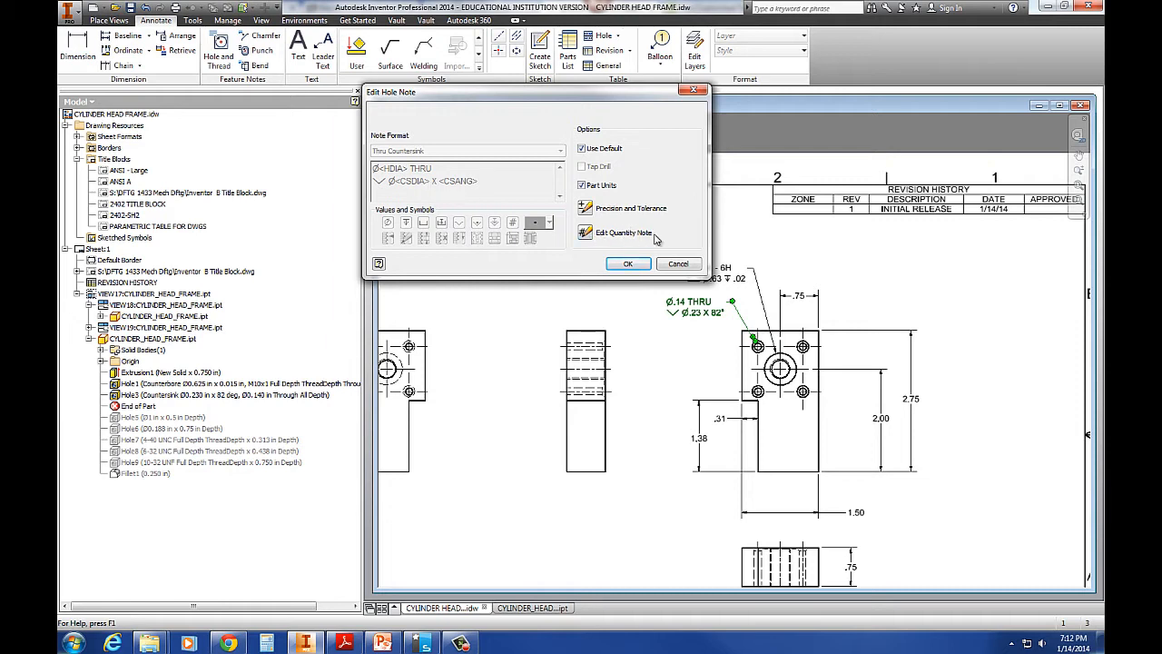
{"action": "left_click", "coordinate": [592, 235]}
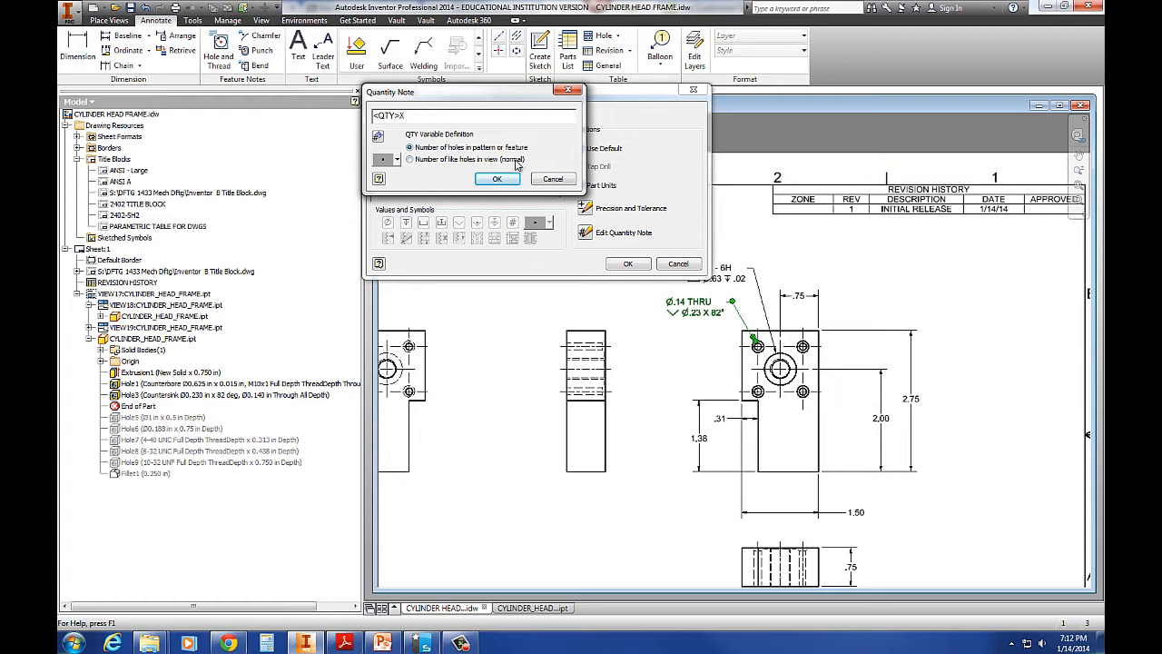
{"action": "left_click", "coordinate": [496, 179]}
{"action": "left_click", "coordinate": [626, 265]}
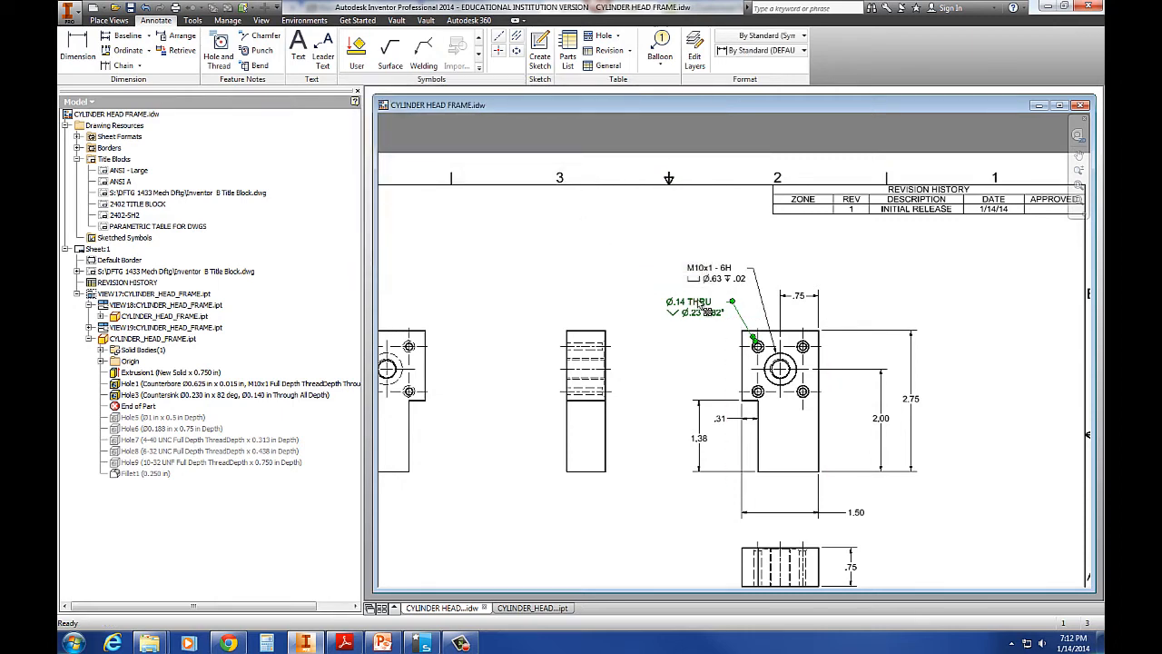
Turn off the default format of the countersunk hole note and add the prefix 4X before the hole diameter
{"action": "double_click", "coordinate": [688, 302]}
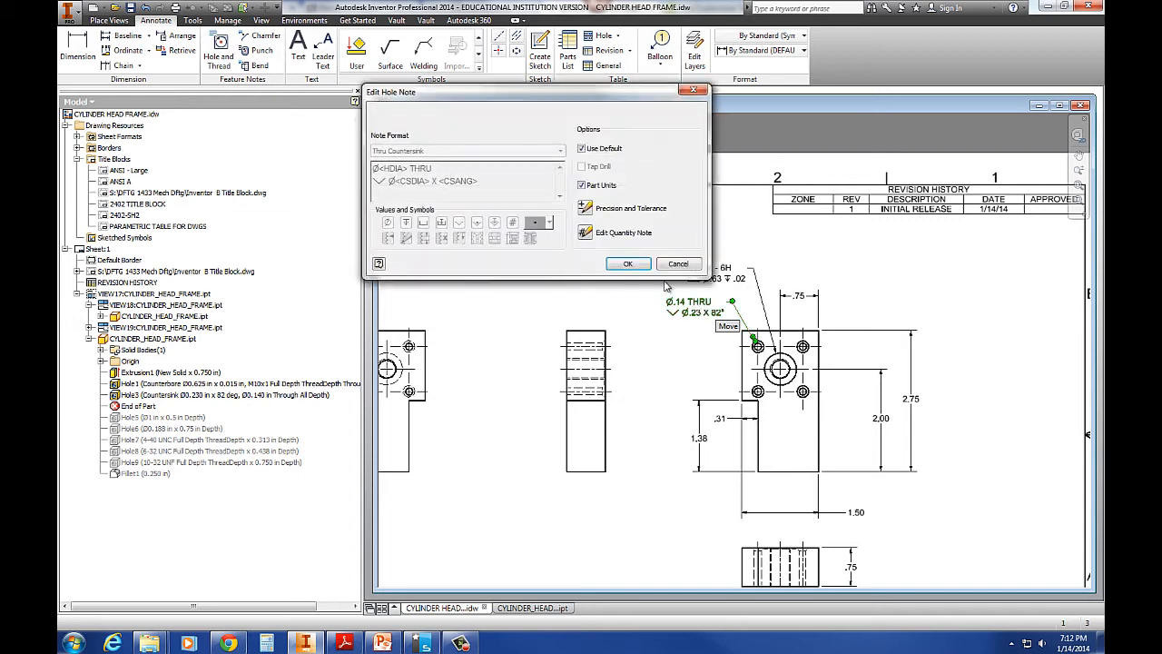
{"action": "left_click", "coordinate": [582, 150]}
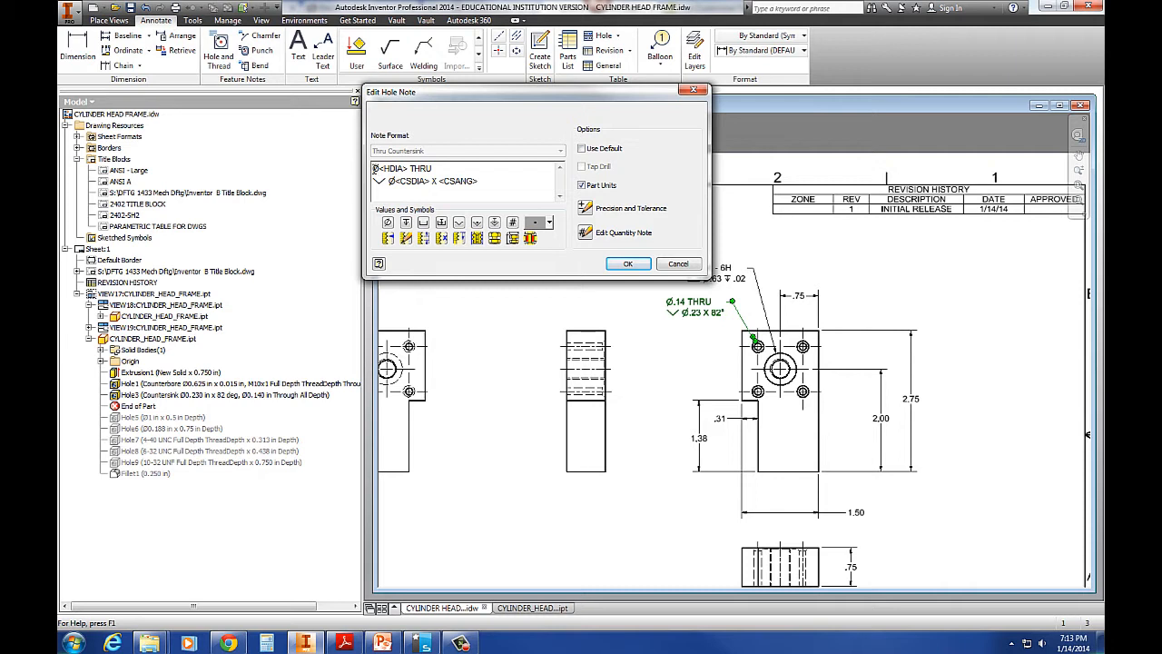
{"action": "type", "text": "4X"}
{"action": "left_click", "coordinate": [626, 265]}
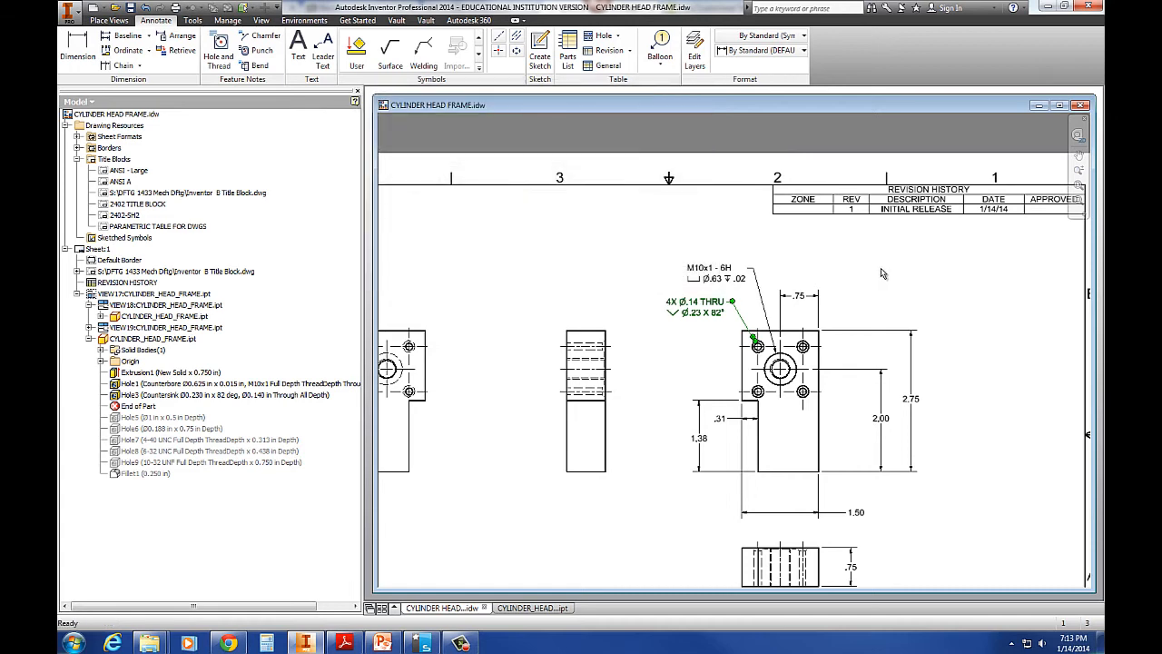
{"action": "left_click", "coordinate": [883, 273]}
Retrieve the vertical .88 and .44 spacing dimensions on both sides of the front view and the horizontal .44 and .88 above it
{"action": "left_click", "coordinate": [804, 329]}
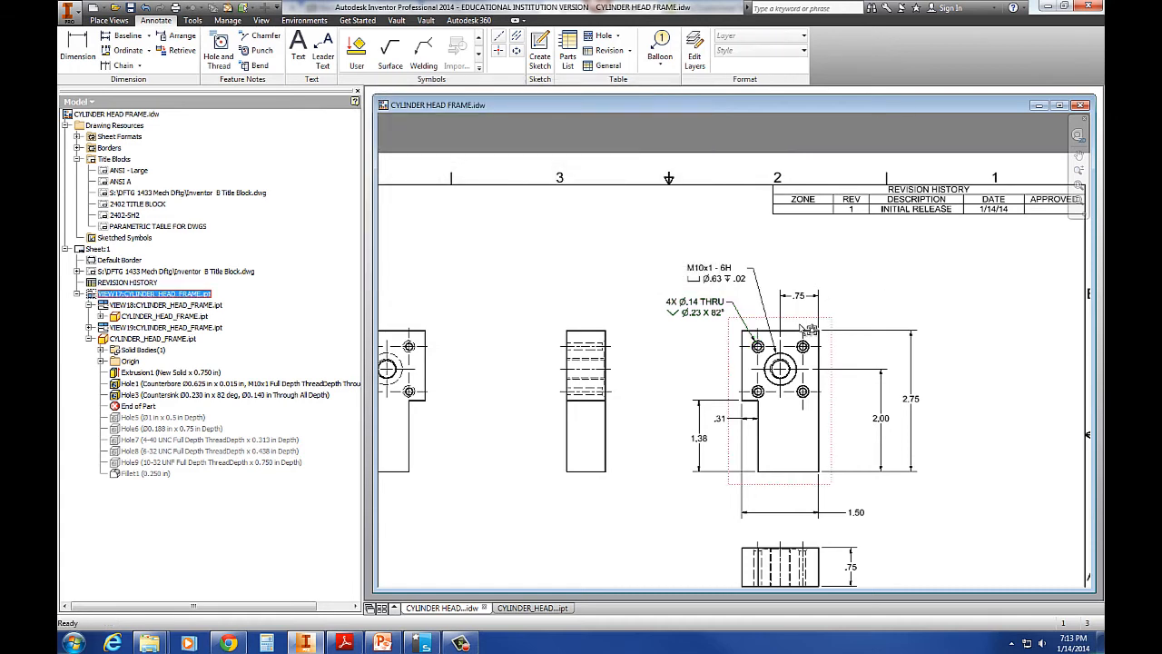
{"action": "right_click", "coordinate": [801, 328]}
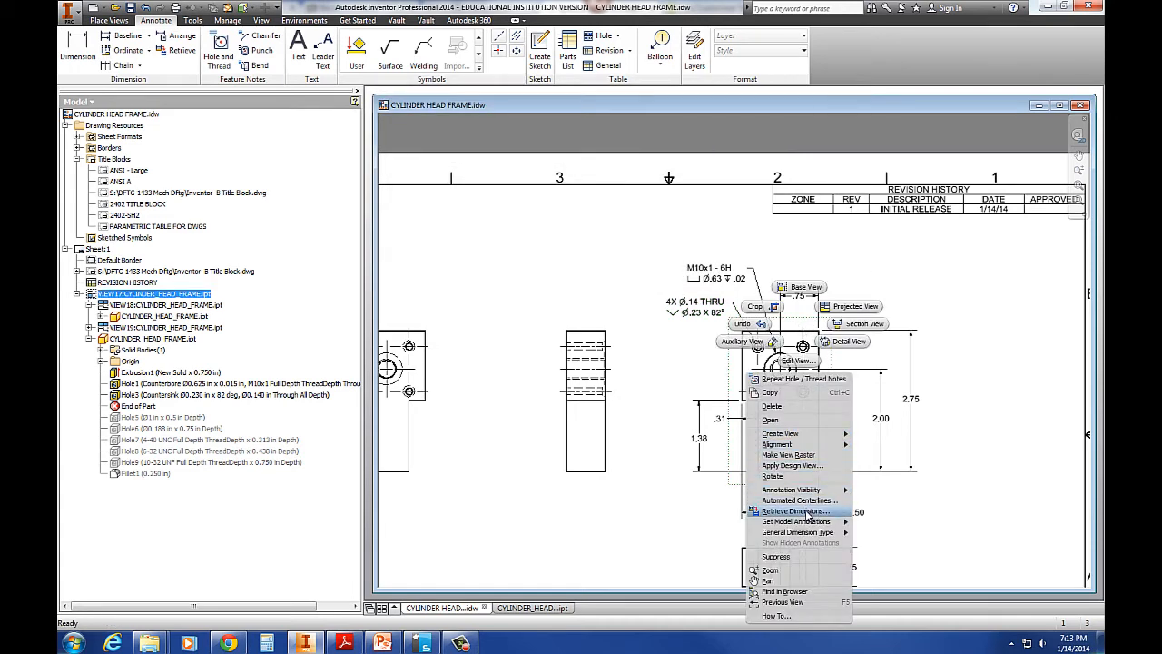
{"action": "left_click", "coordinate": [807, 513]}
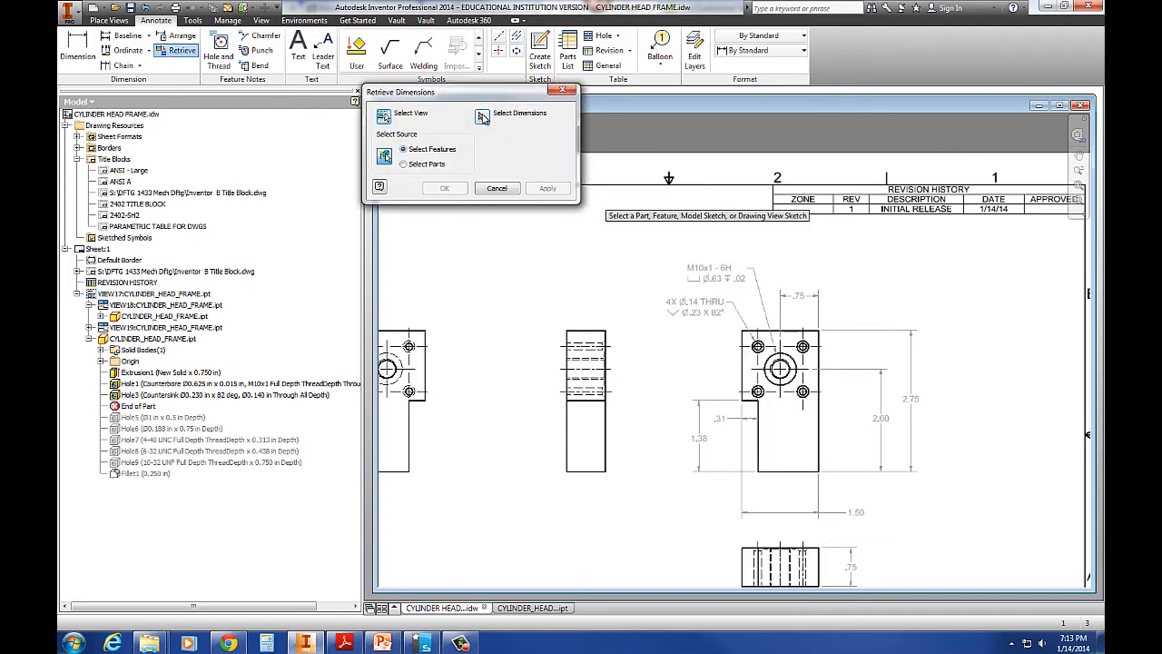
{"action": "left_click", "coordinate": [482, 118]}
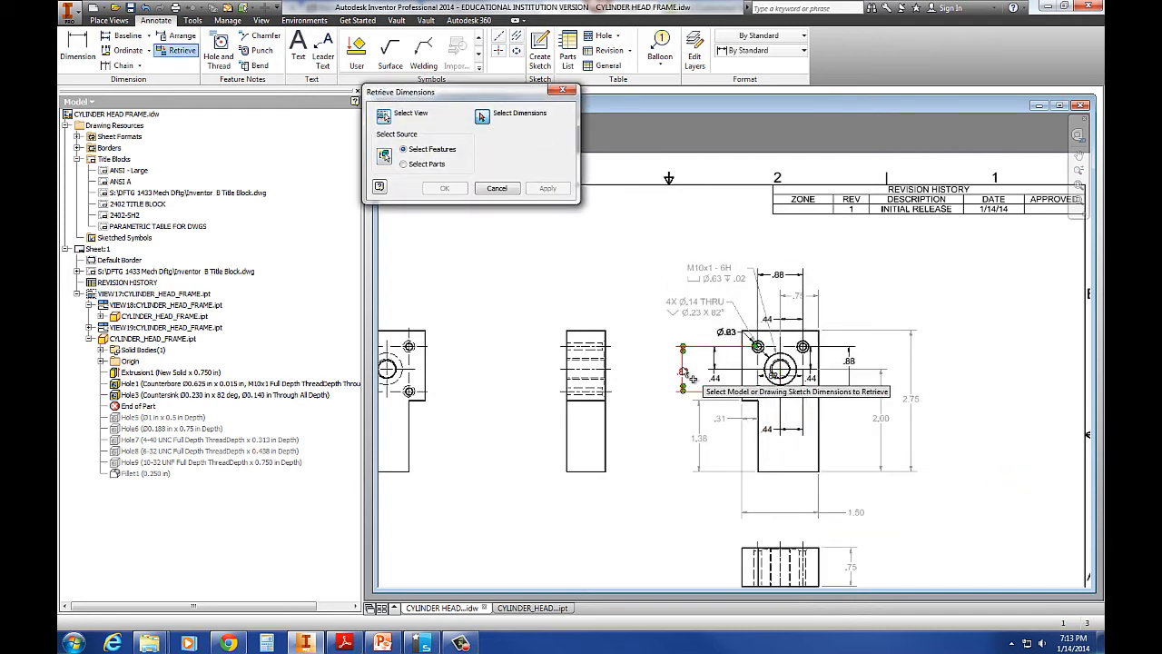
{"action": "left_click", "coordinate": [686, 374]}
{"action": "left_click", "coordinate": [715, 375]}
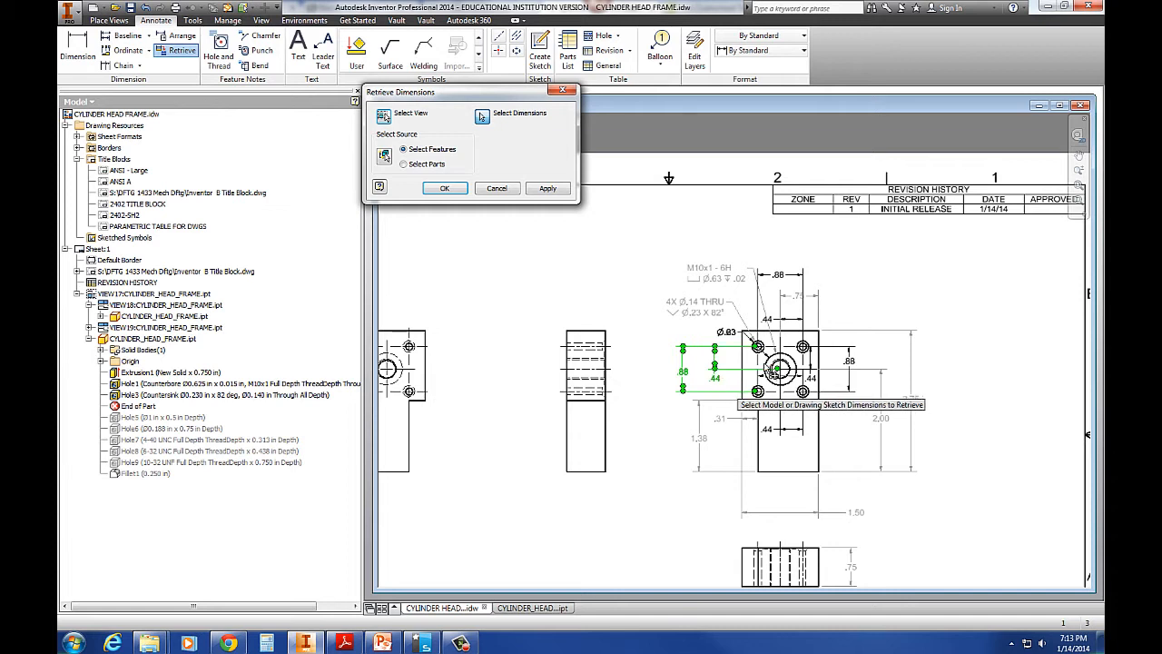
{"action": "left_click", "coordinate": [773, 321]}
{"action": "left_click", "coordinate": [779, 274]}
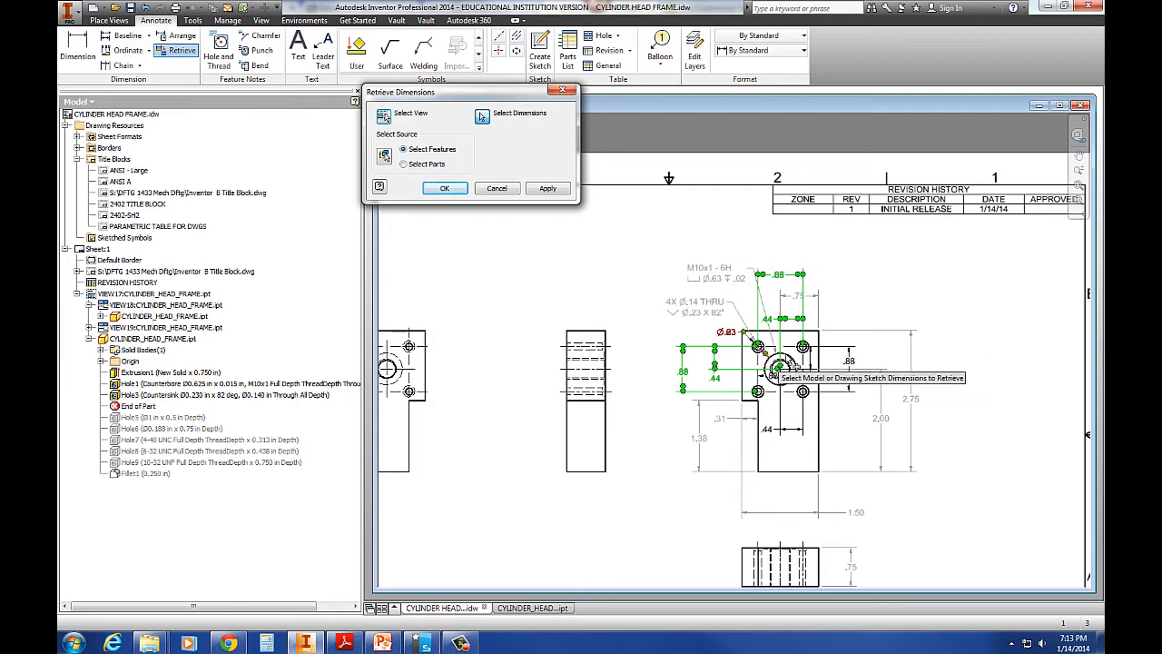
{"action": "left_click", "coordinate": [853, 375]}
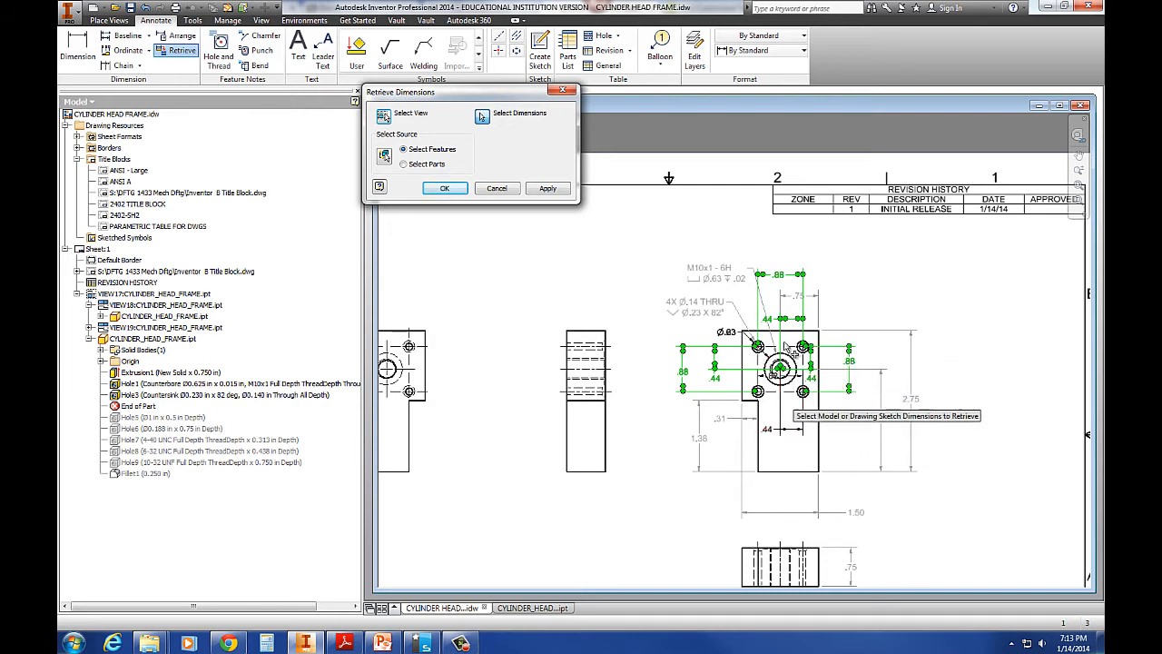
{"action": "left_click", "coordinate": [444, 188]}
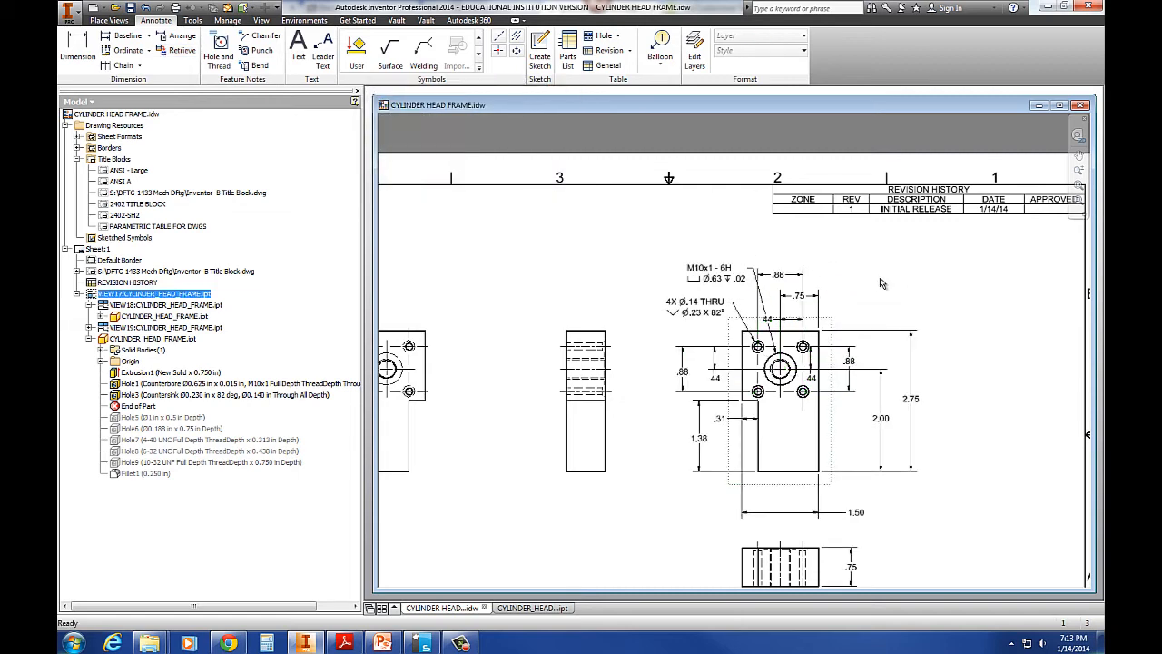
Move the right-hand vertical .88 dimension outward, just inside the 2.00 dimension, and center its text between the arrows
{"action": "scroll", "coordinate": [840, 384], "scroll_direction": "up", "scroll_amount": 3}
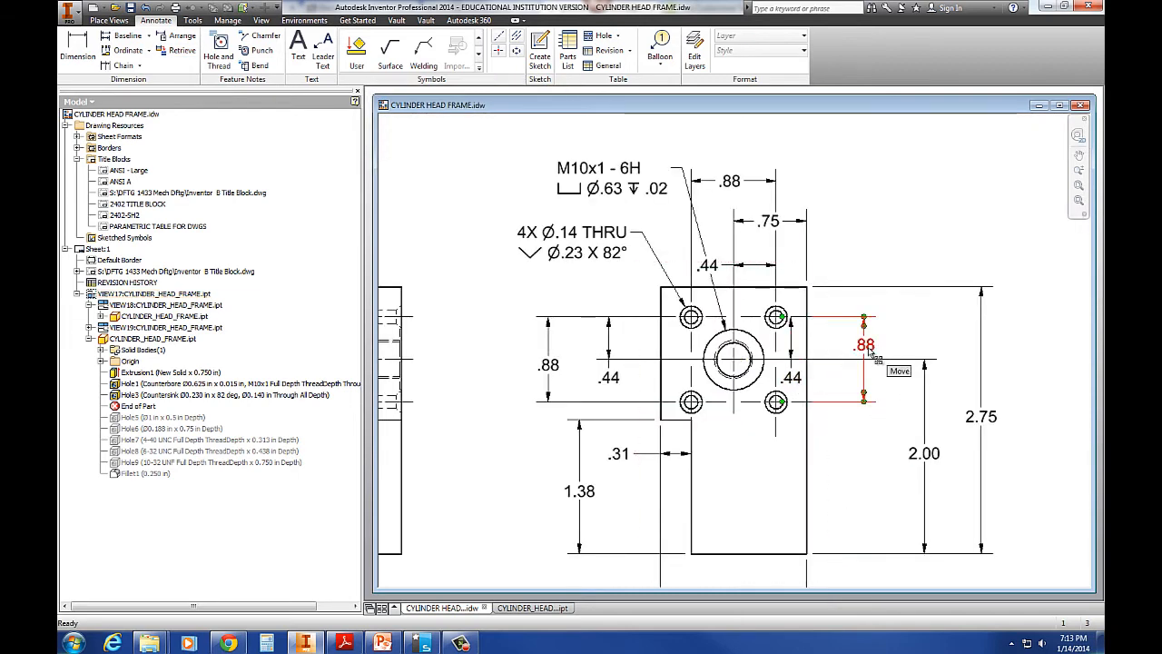
{"action": "left_click_drag", "start_coordinate": [869, 355], "coordinate": [903, 370]}
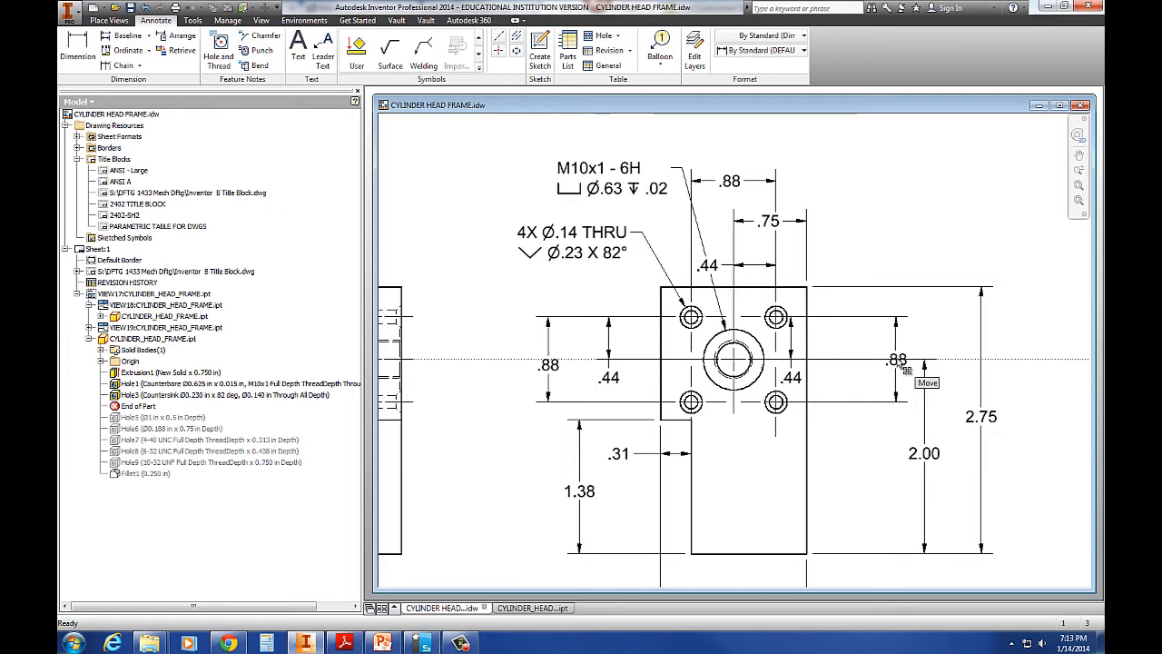
{"action": "left_click_drag", "start_coordinate": [902, 368], "coordinate": [904, 368]}
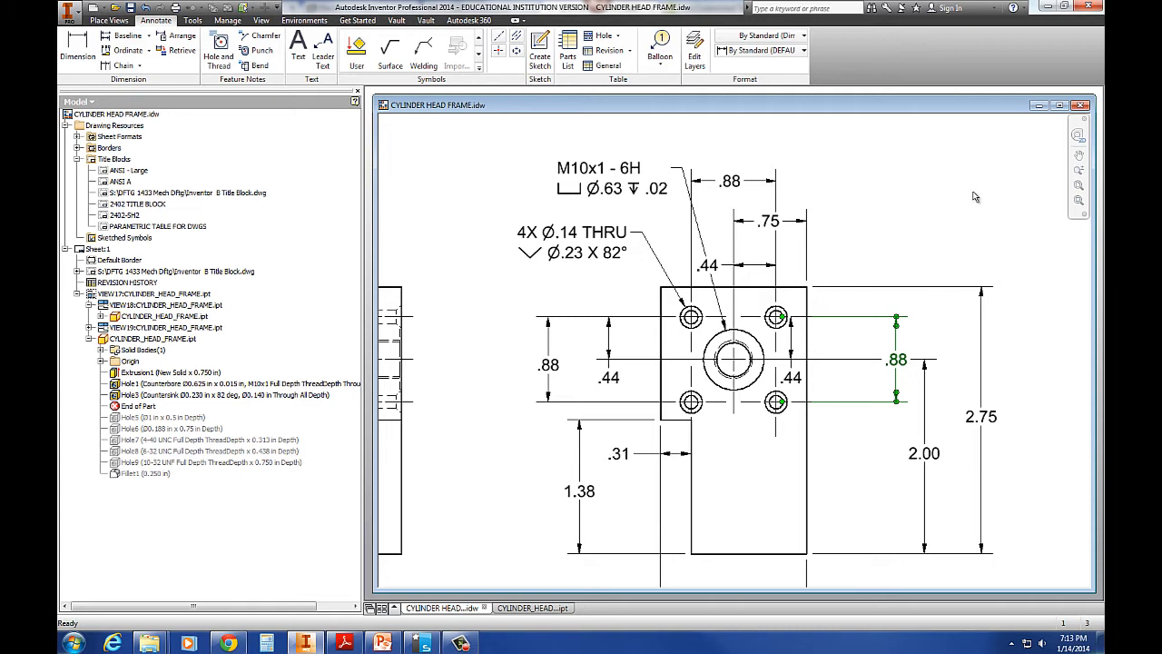
Move the right-hand vertical .44 dimension outside the part with its text above the arrows, and pull both extension lines off the part
{"action": "left_click_drag", "start_coordinate": [798, 384], "coordinate": [850, 339]}
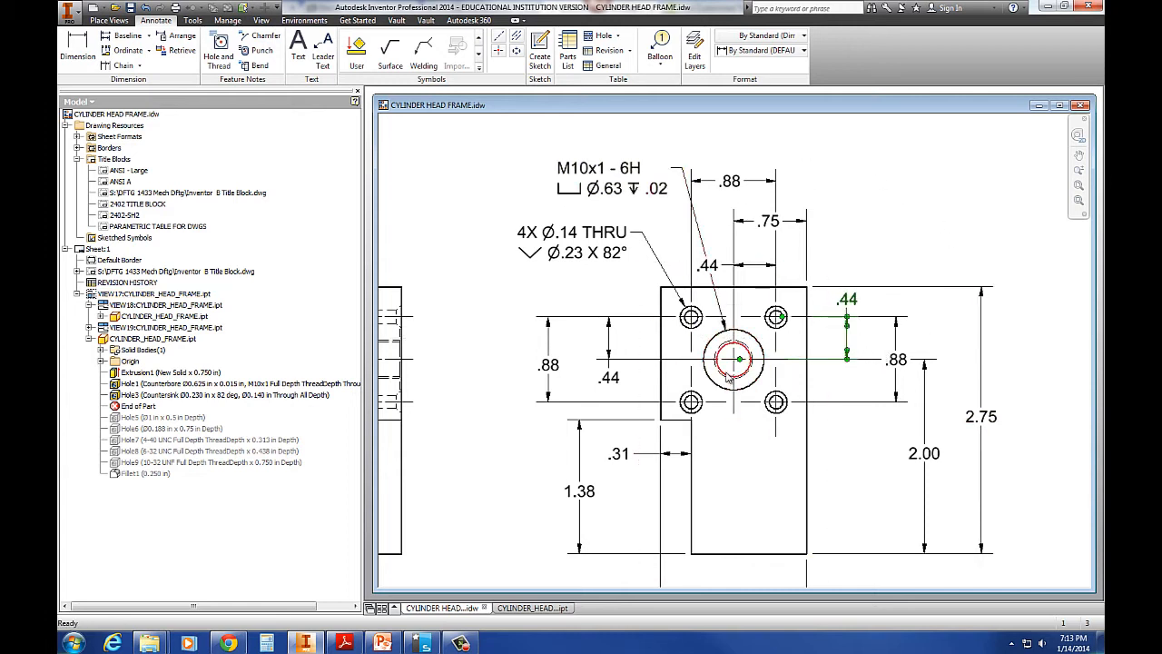
{"action": "left_click", "coordinate": [786, 360]}
{"action": "left_click", "coordinate": [846, 304]}
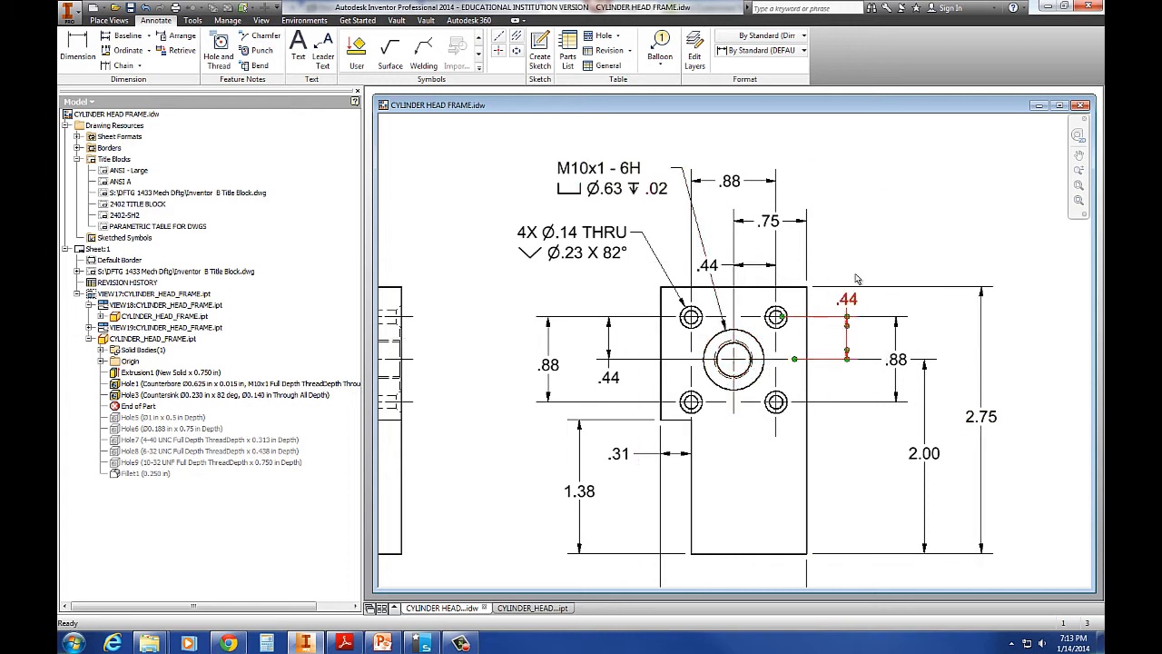
{"action": "left_click_drag", "start_coordinate": [784, 317], "coordinate": [809, 316]}
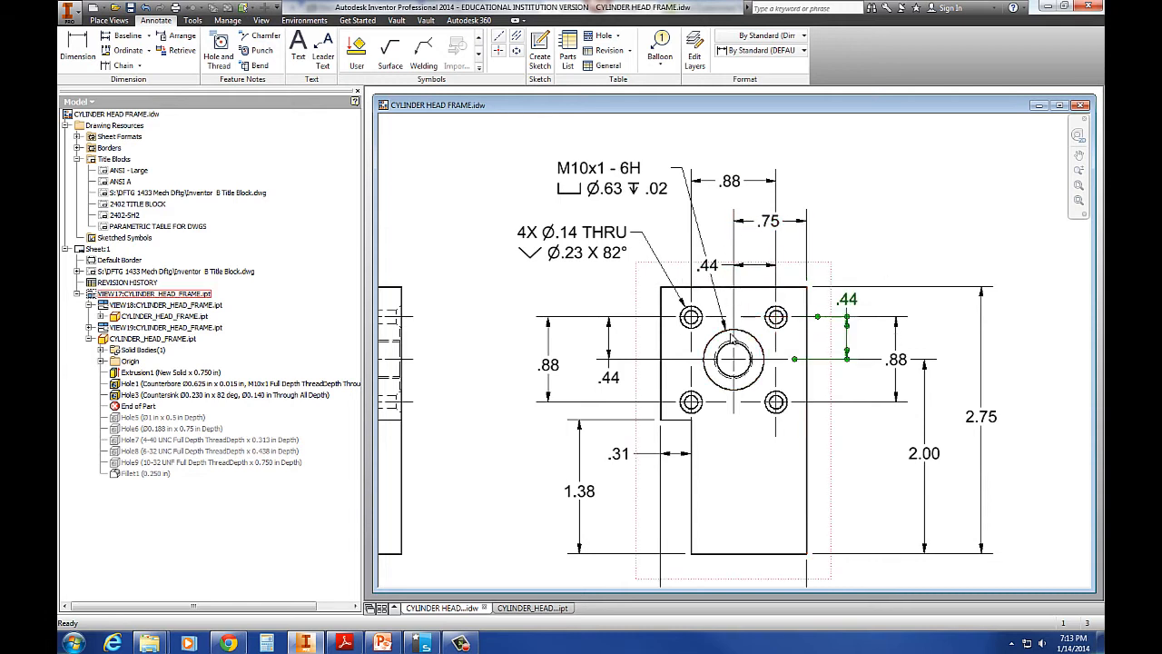
Shorten the right extension line of the horizontal .88 dimension so it ends above the front view
{"action": "left_click", "coordinate": [726, 273]}
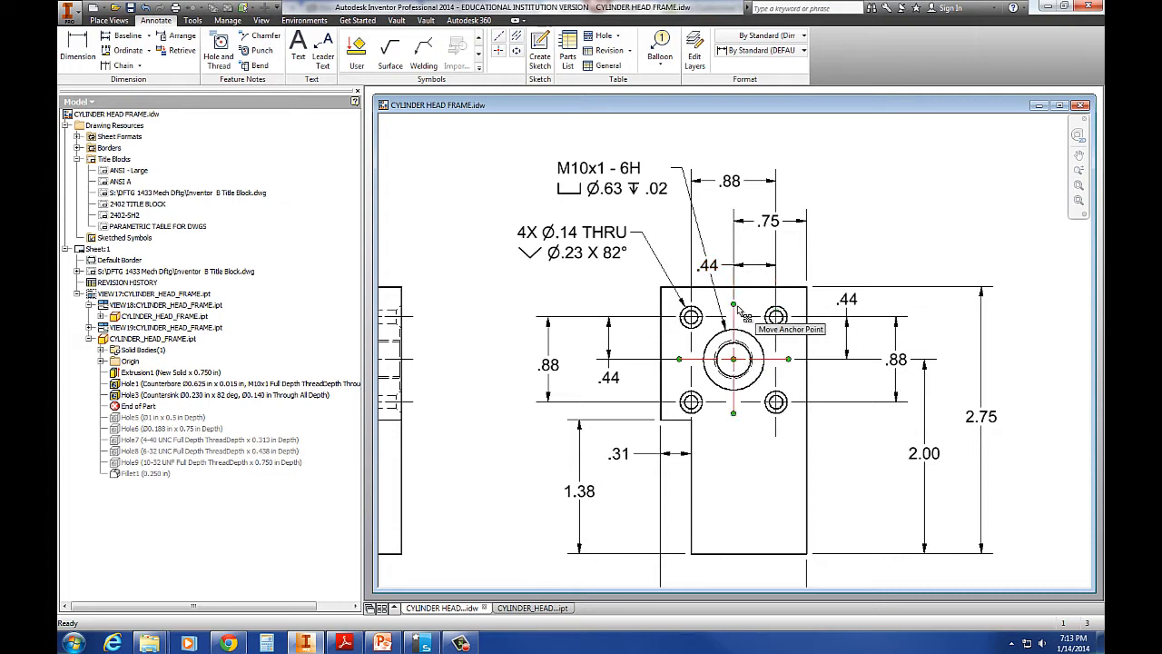
{"action": "left_click", "coordinate": [742, 189]}
{"action": "left_click", "coordinate": [778, 299]}
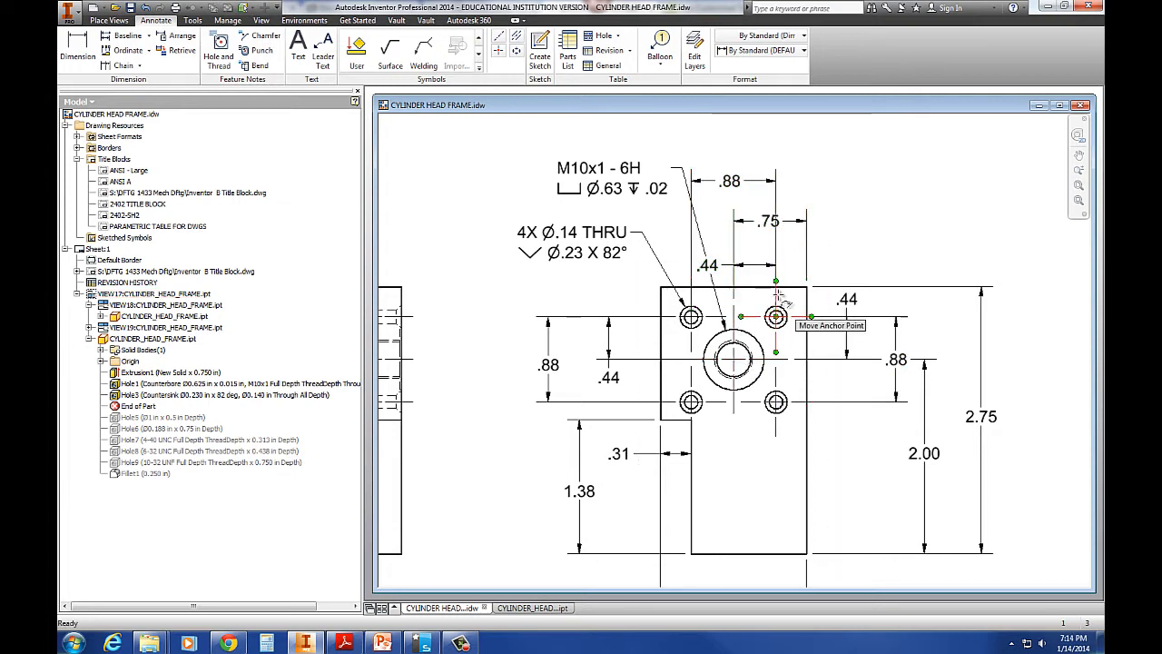
{"action": "left_click", "coordinate": [778, 275]}
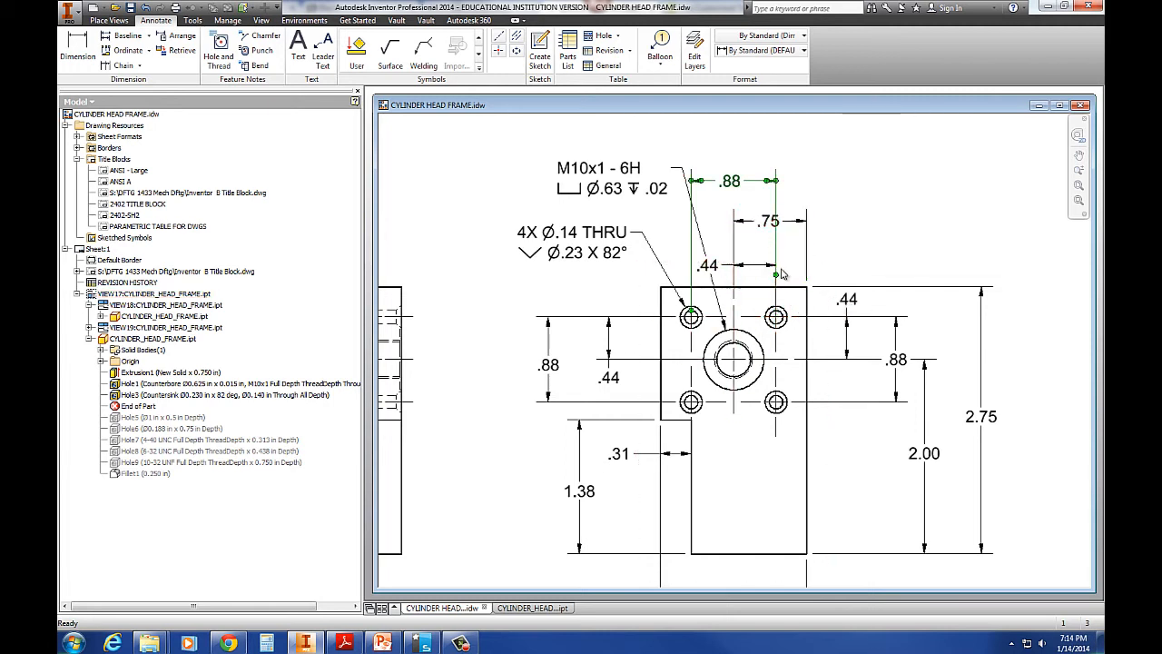
{"action": "left_click", "coordinate": [860, 215]}
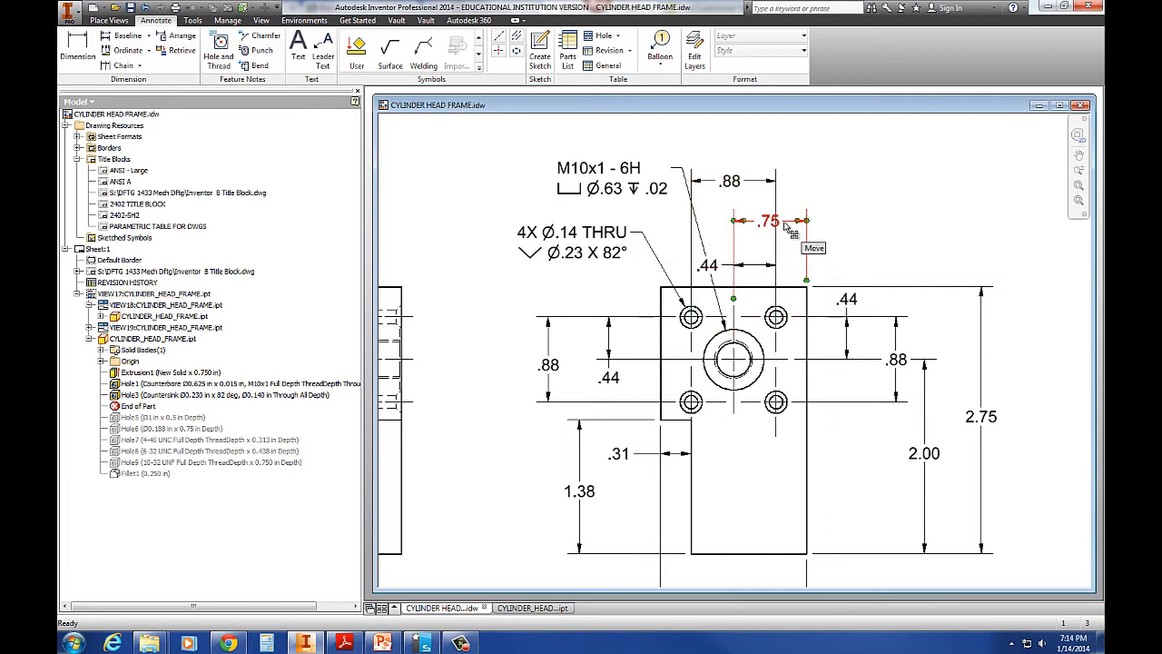
Center the horizontal .75 text, and move the horizontal .44 dimension up with its text outside the right extension line
{"action": "left_click_drag", "start_coordinate": [771, 230], "coordinate": [786, 230]}
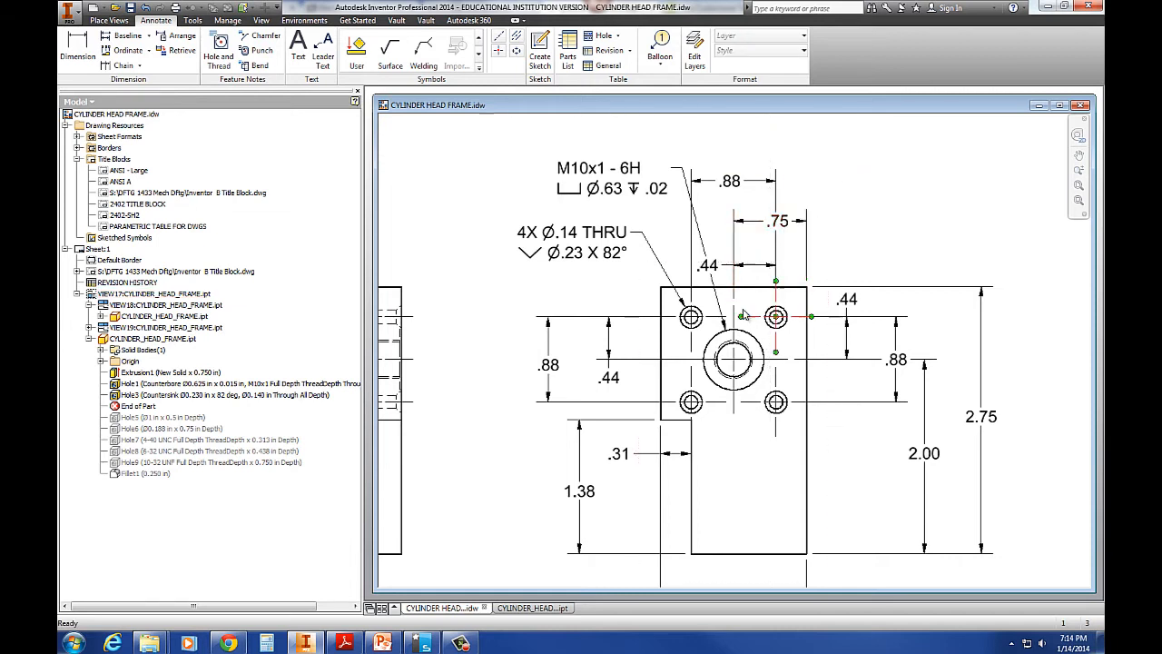
{"action": "left_click_drag", "start_coordinate": [715, 272], "coordinate": [834, 254]}
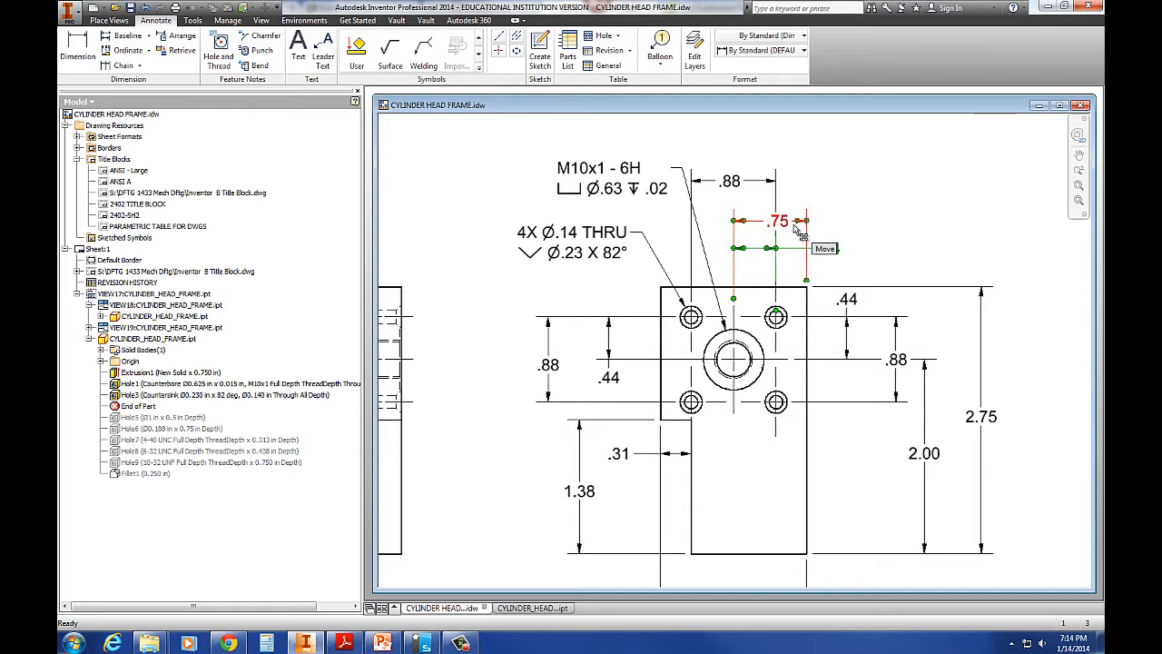
{"action": "left_click", "coordinate": [849, 190]}
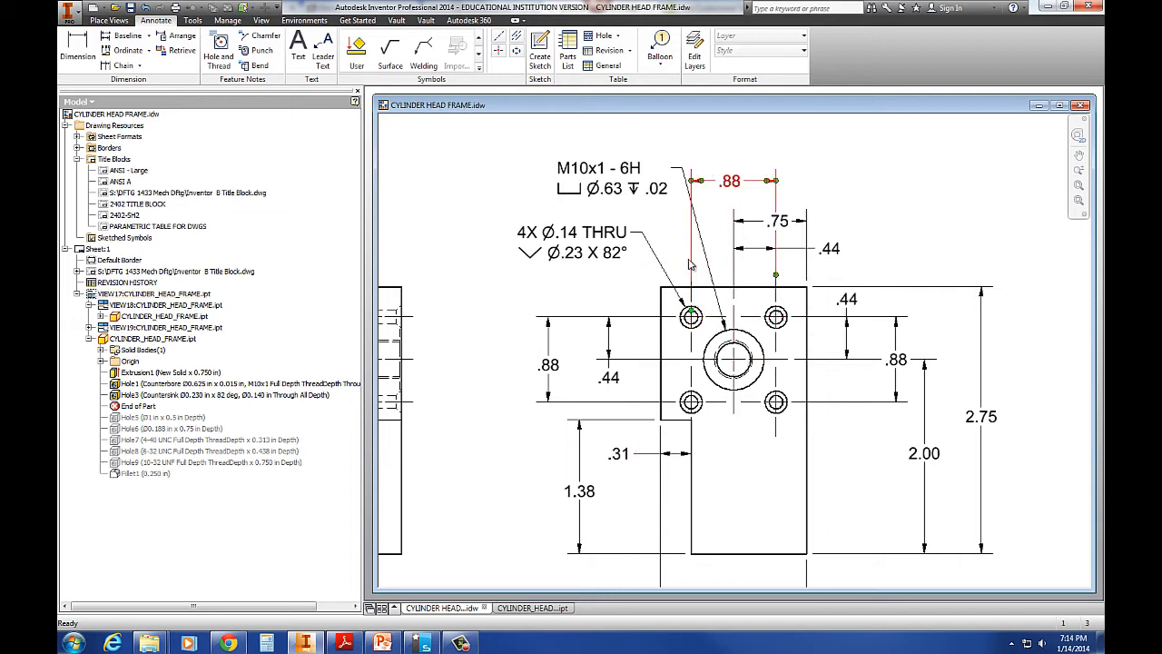
Pull the horizontal .88 dimension's left extension line above the part and the right-hand vertical .88 dimension's extension lines outside the right edge
{"action": "left_click", "coordinate": [699, 296]}
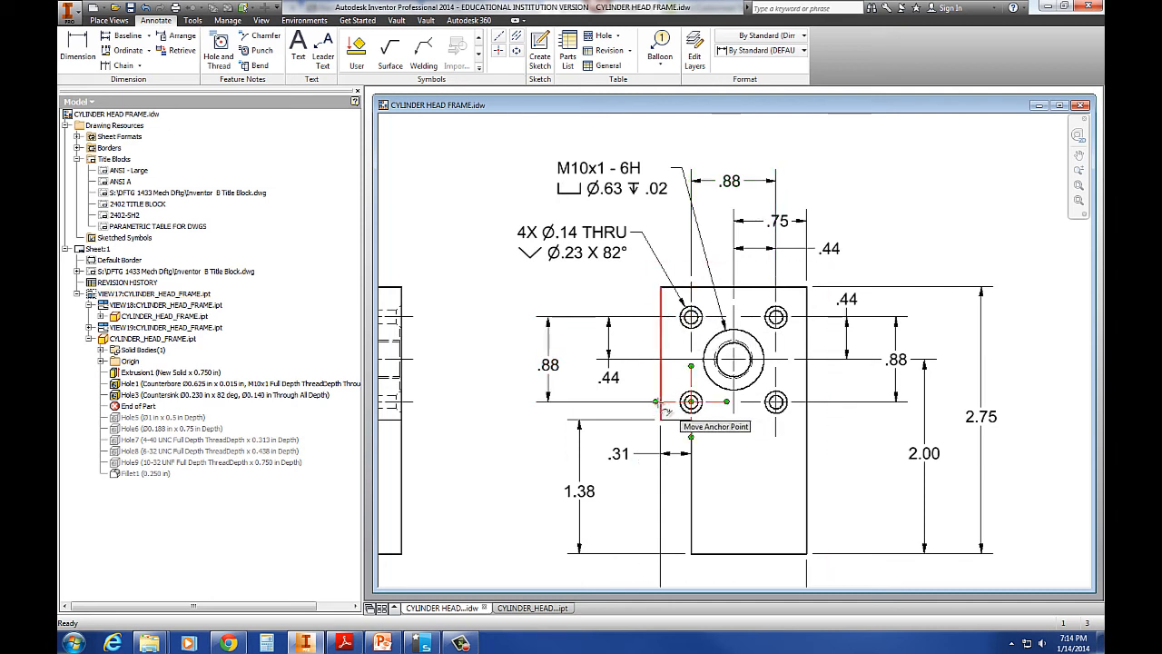
{"action": "left_click", "coordinate": [841, 401]}
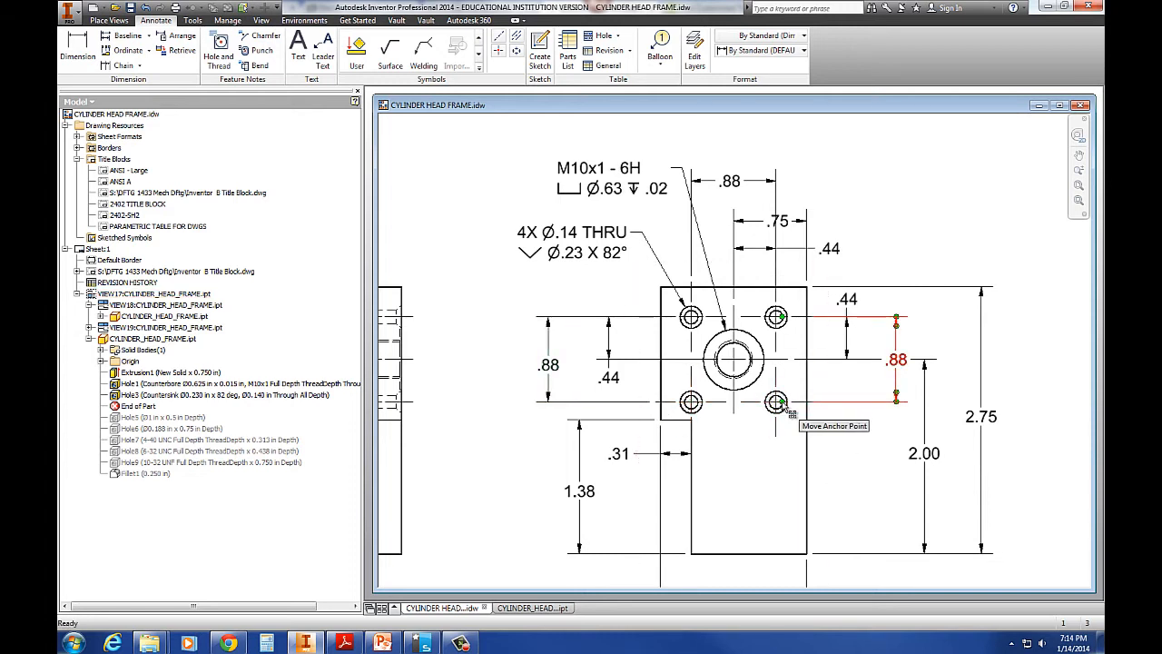
{"action": "left_click", "coordinate": [849, 445]}
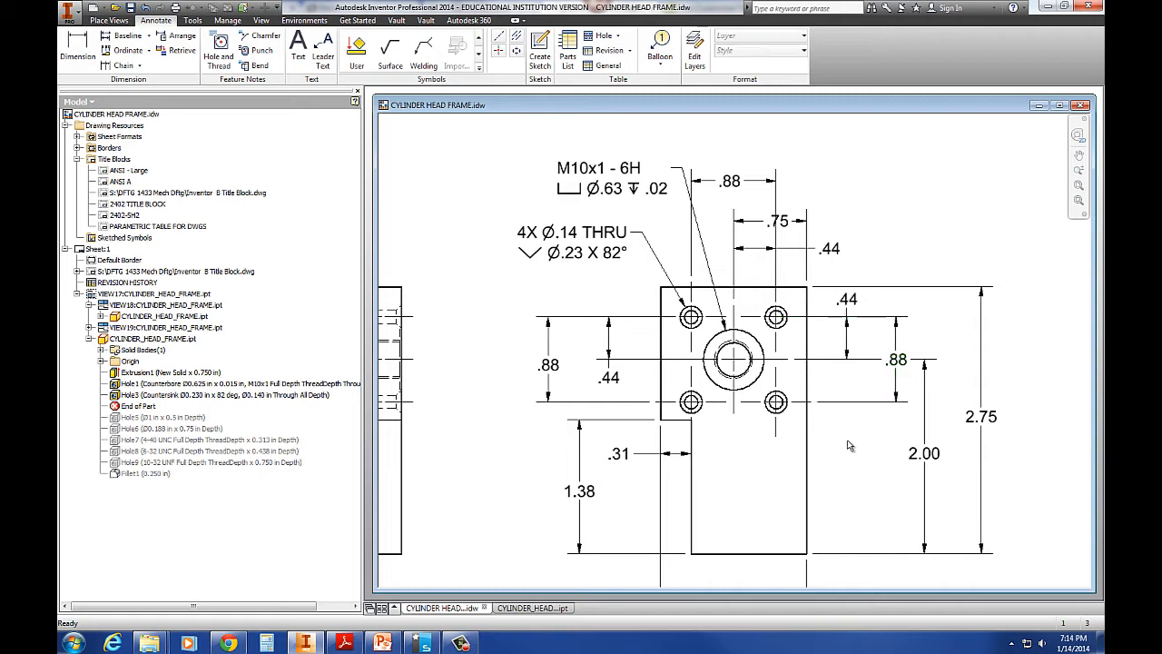
{"action": "left_click", "coordinate": [827, 324]}
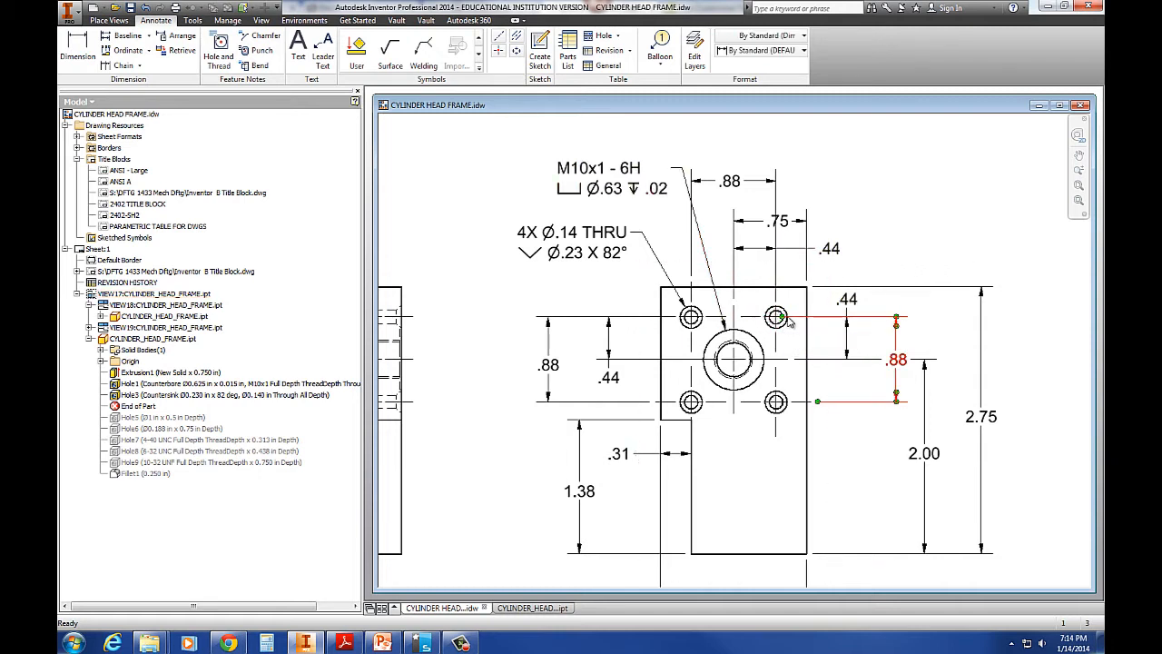
{"action": "left_click_drag", "start_coordinate": [809, 318], "coordinate": [817, 318]}
{"action": "left_click", "coordinate": [878, 259]}
Move the horizontal .75 dimension up between the .88 and .44 dimensions, and adjust the horizontal .44 dimension's extension line above the view
{"action": "scroll", "coordinate": [878, 249], "scroll_direction": "up", "scroll_amount": 3}
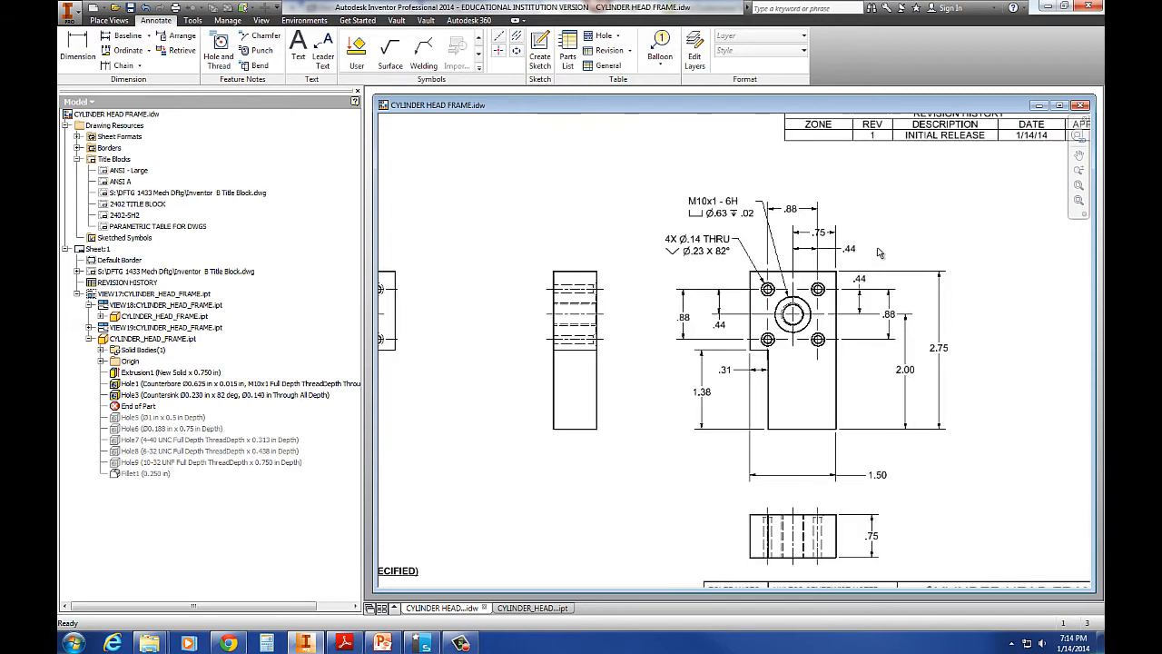
{"action": "left_click", "coordinate": [824, 232]}
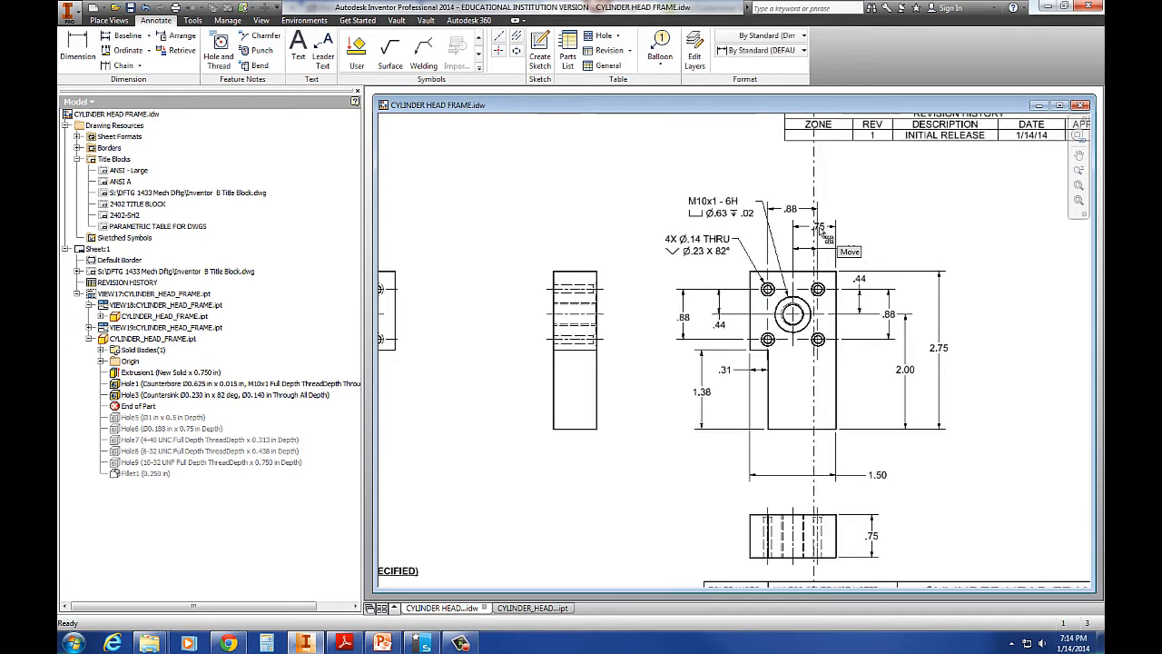
{"action": "left_click", "coordinate": [935, 196]}
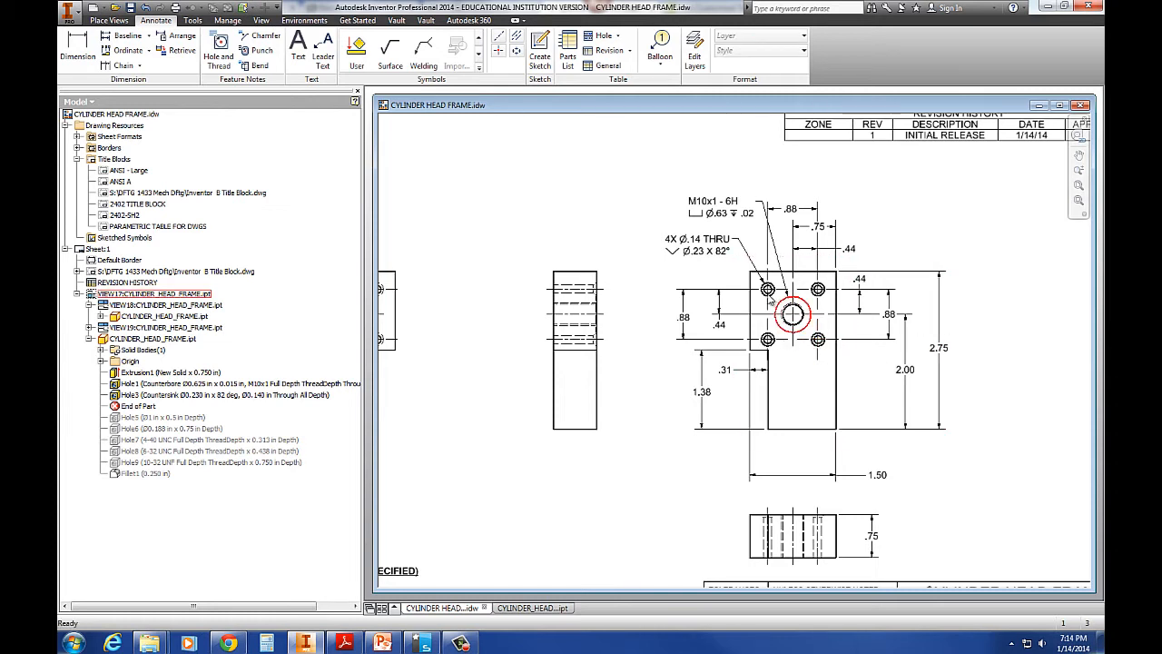
{"action": "left_click", "coordinate": [836, 253]}
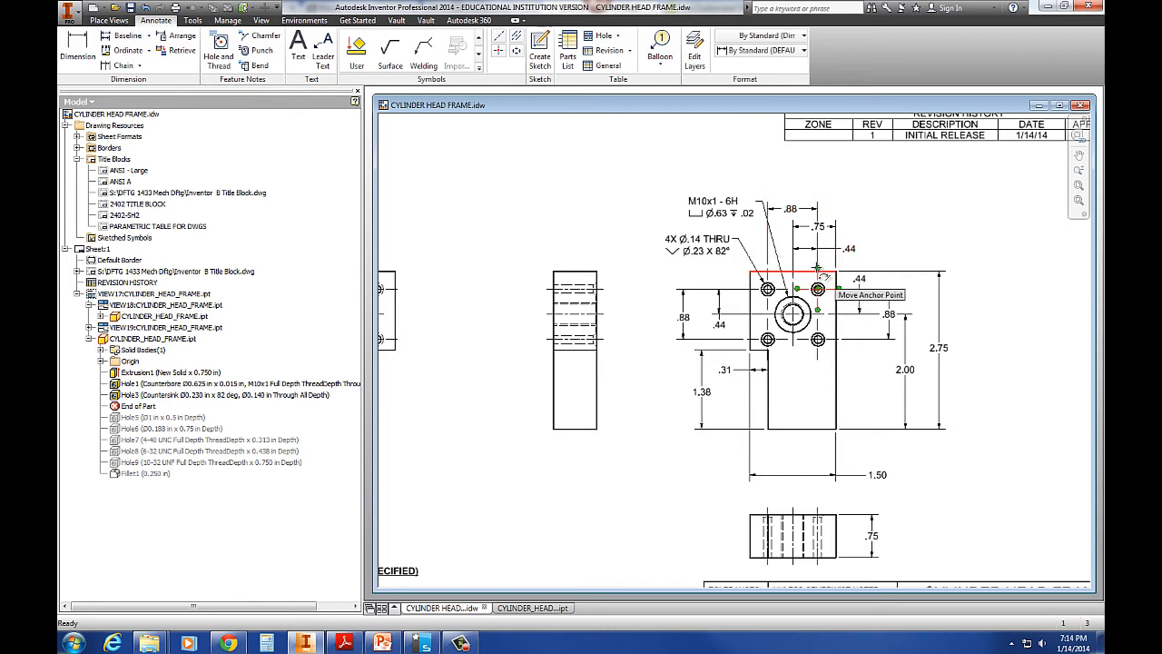
{"action": "left_click", "coordinate": [879, 253]}
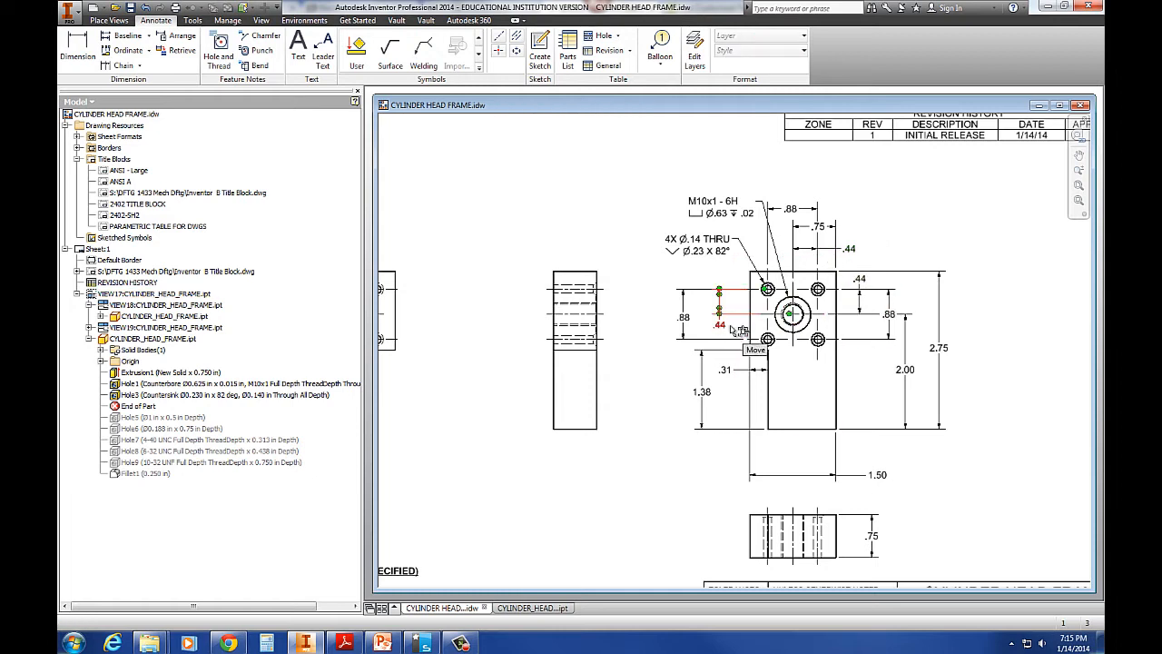
Pull the extension line ends of the left-hand vertical .44 dimension away from the hole centers toward the part's left edge
{"action": "left_click", "coordinate": [786, 318]}
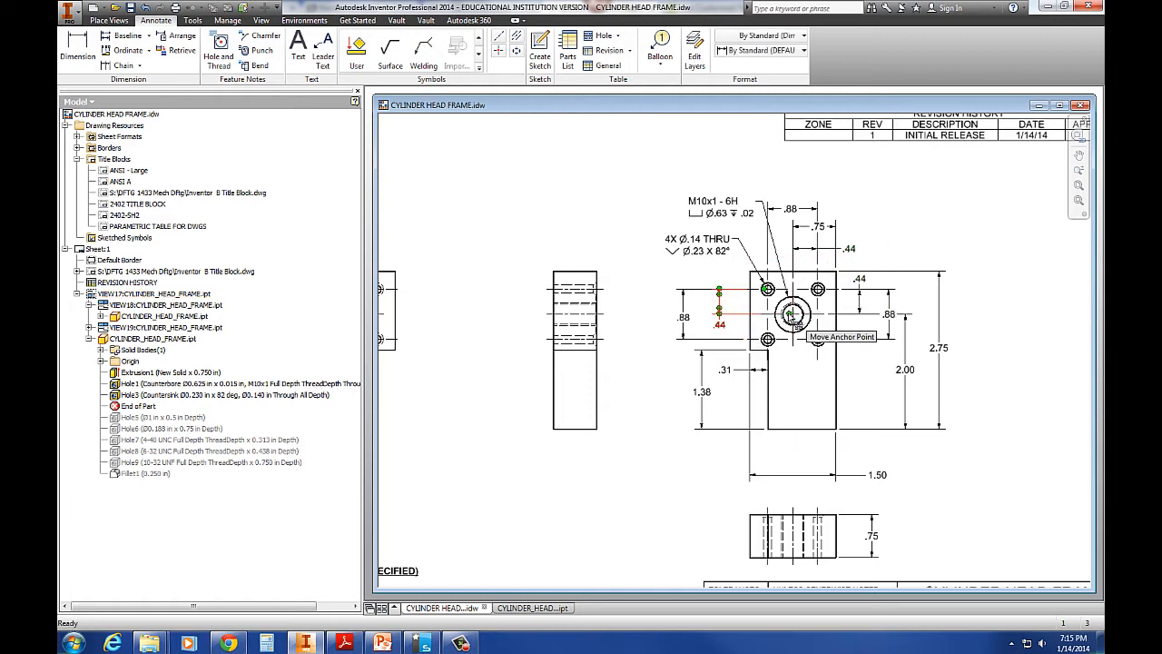
{"action": "left_click", "coordinate": [742, 317]}
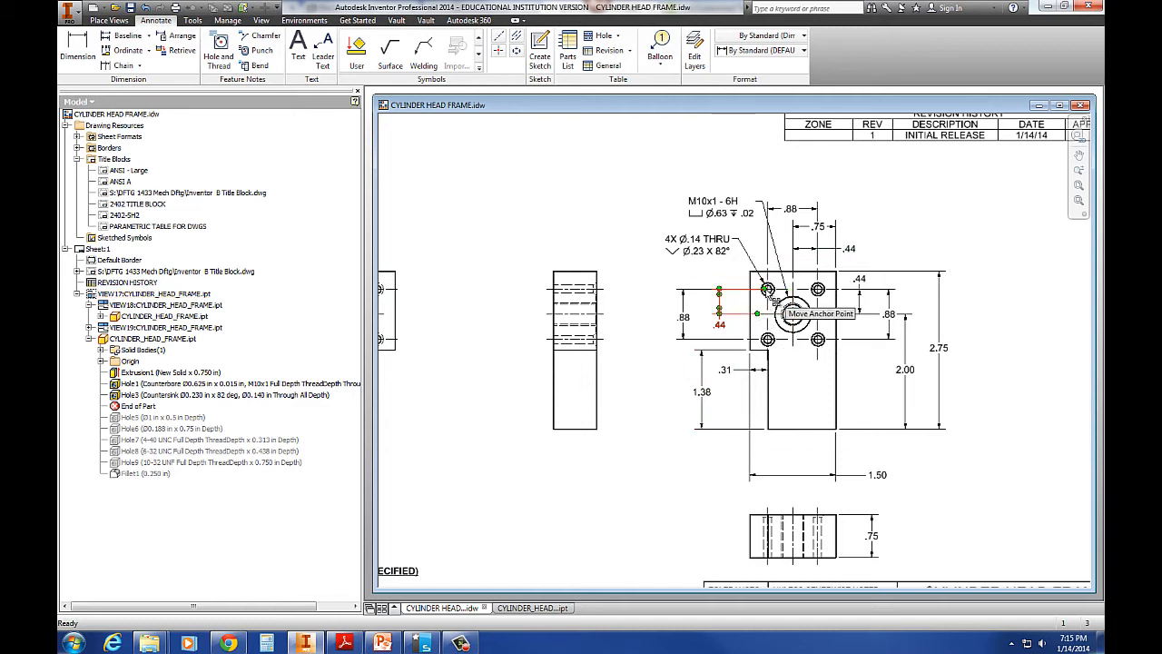
{"action": "left_click", "coordinate": [714, 271]}
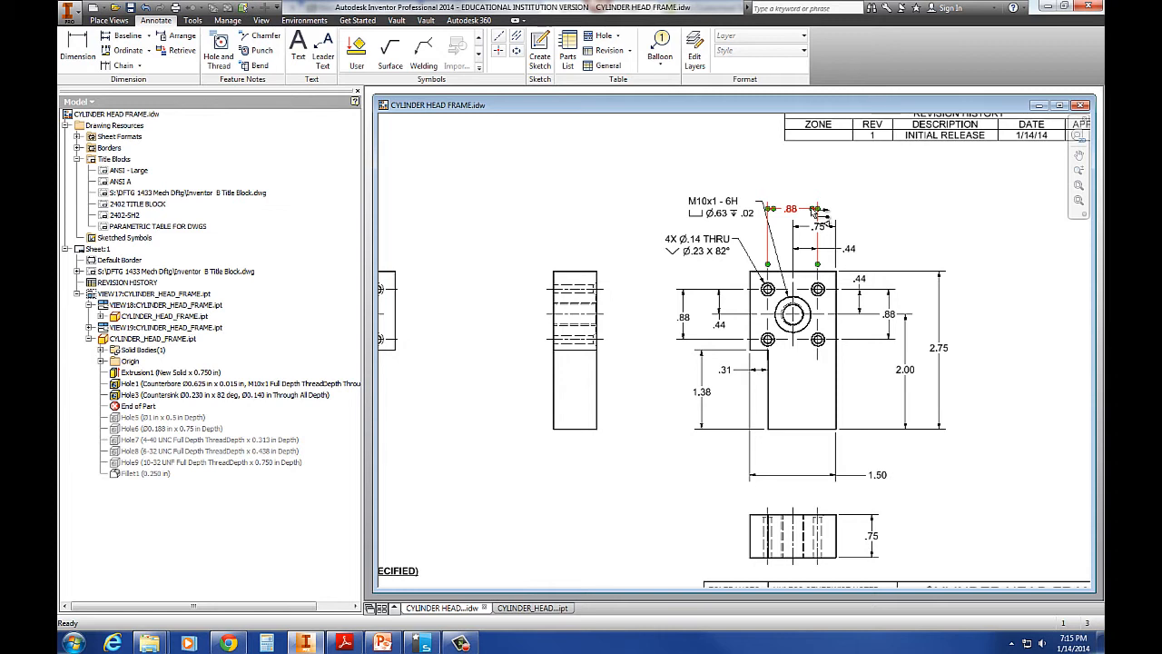
{"action": "left_click", "coordinate": [817, 295]}
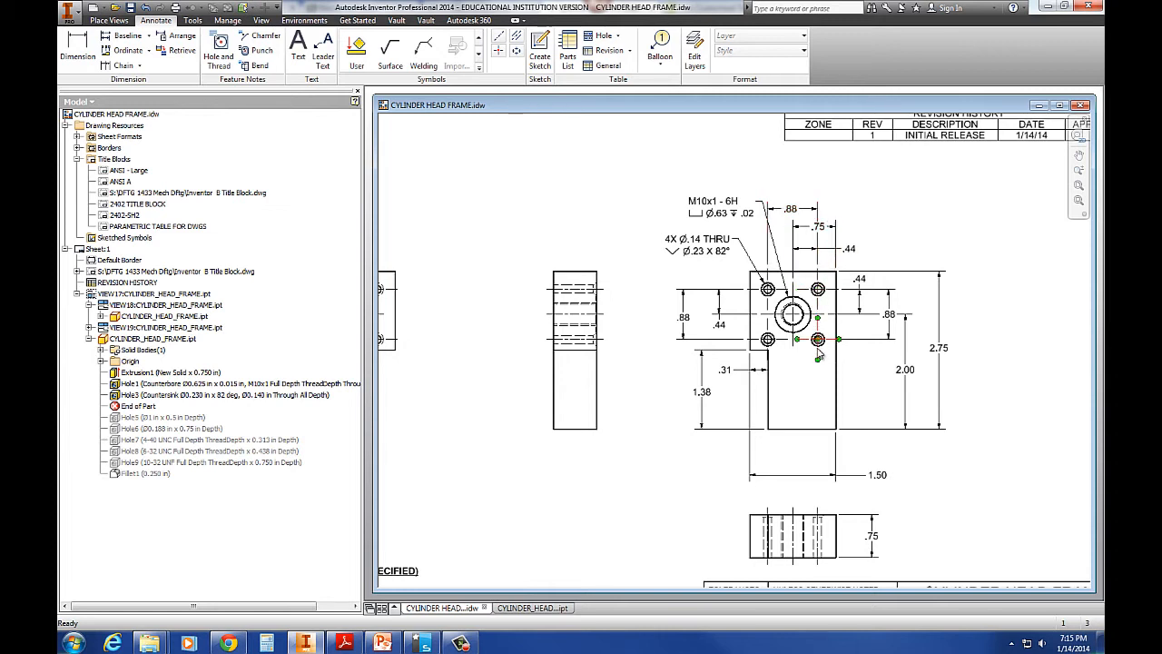
{"action": "scroll", "coordinate": [819, 354], "scroll_direction": "up", "scroll_amount": 3}
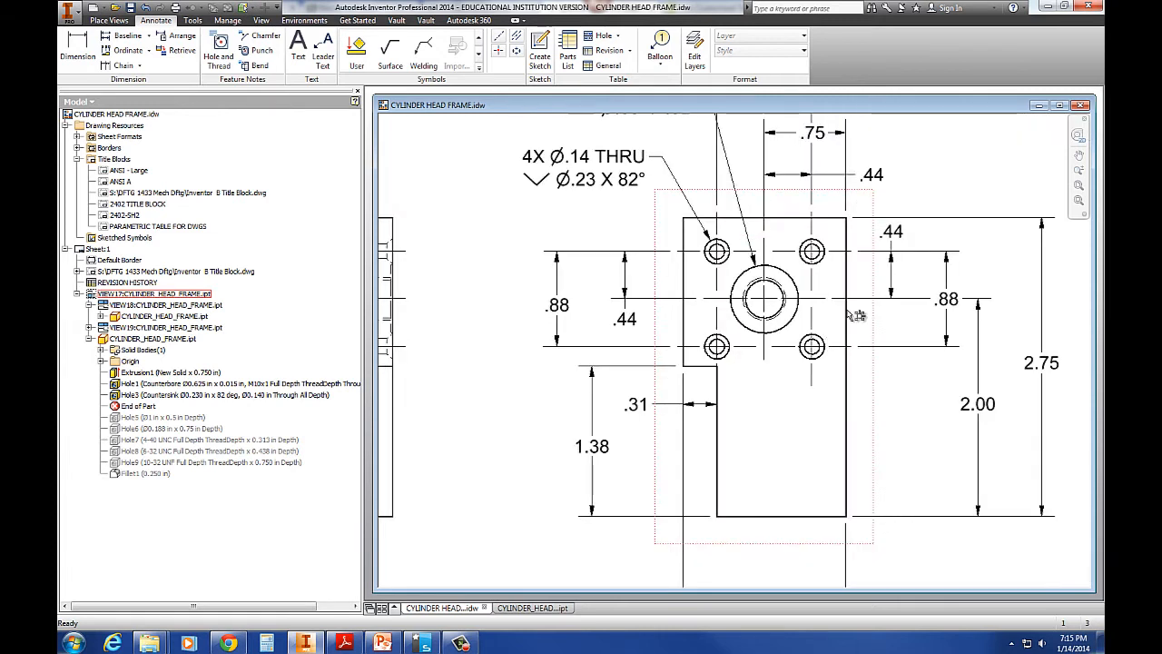
{"action": "left_click", "coordinate": [498, 37]}
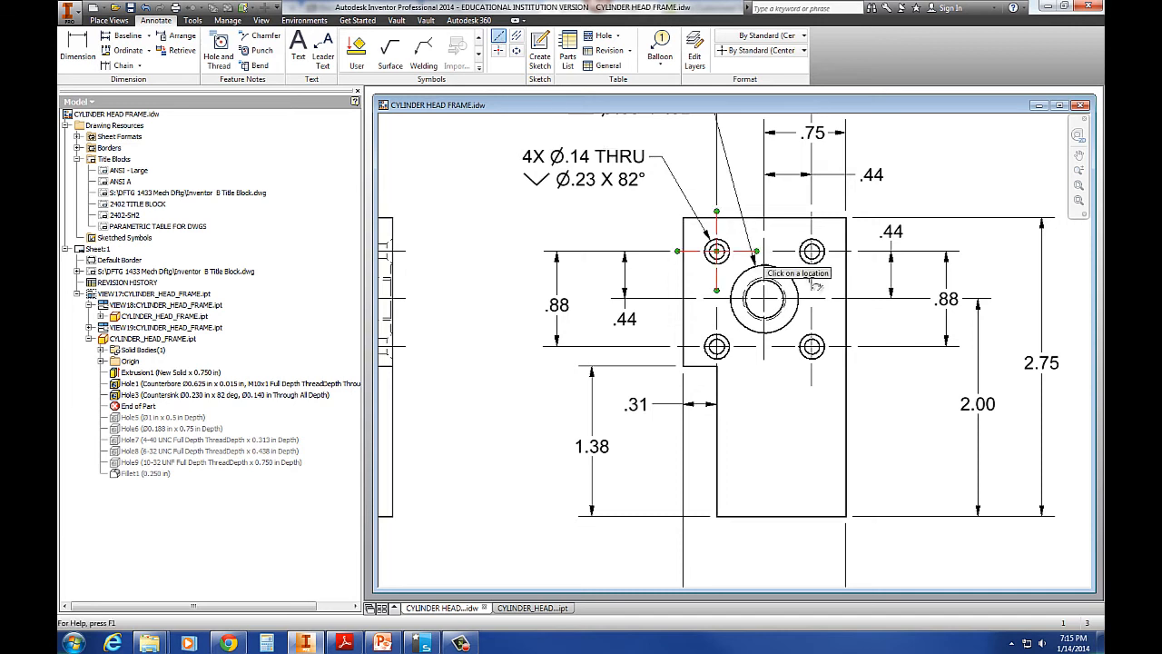
{"action": "left_click", "coordinate": [822, 248]}
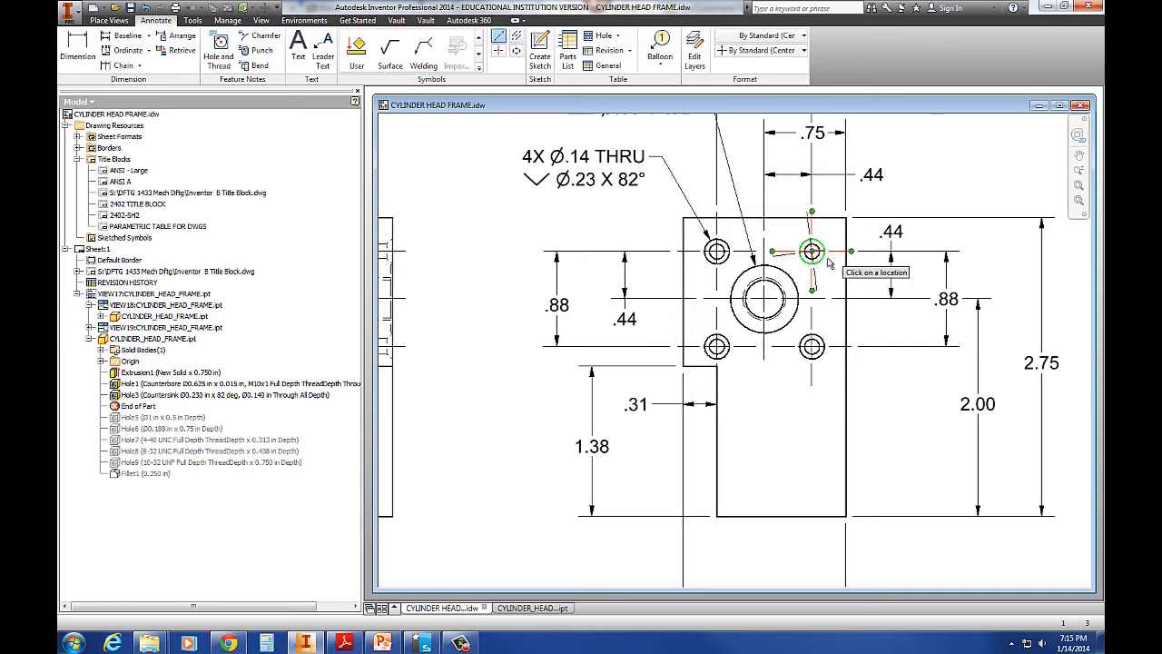
{"action": "left_click", "coordinate": [815, 346]}
{"action": "left_click", "coordinate": [1079, 154]}
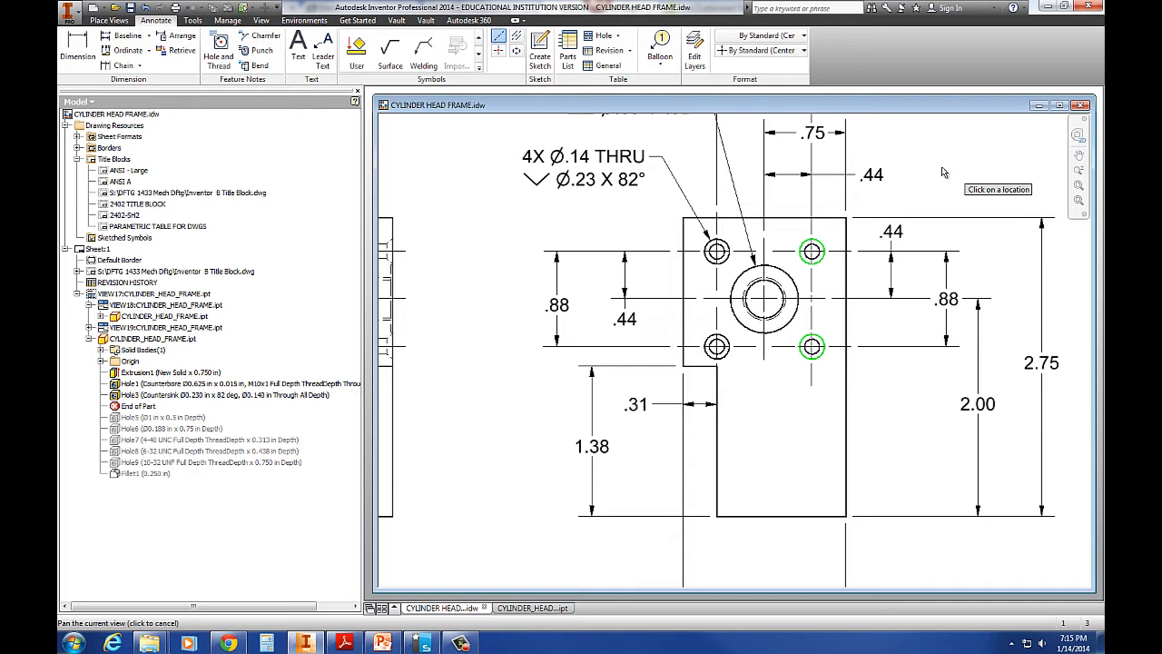
{"action": "left_click", "coordinate": [716, 251]}
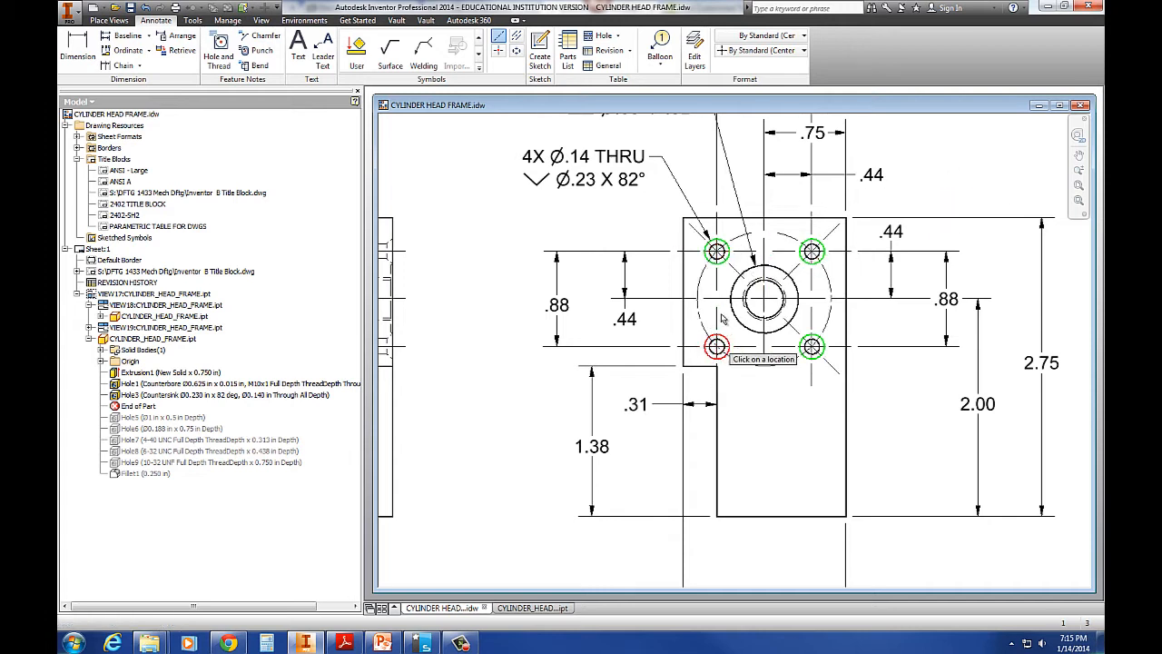
Create a vertical centerline joining the two left-hand countersunk holes in the front view
{"action": "left_click", "coordinate": [501, 39]}
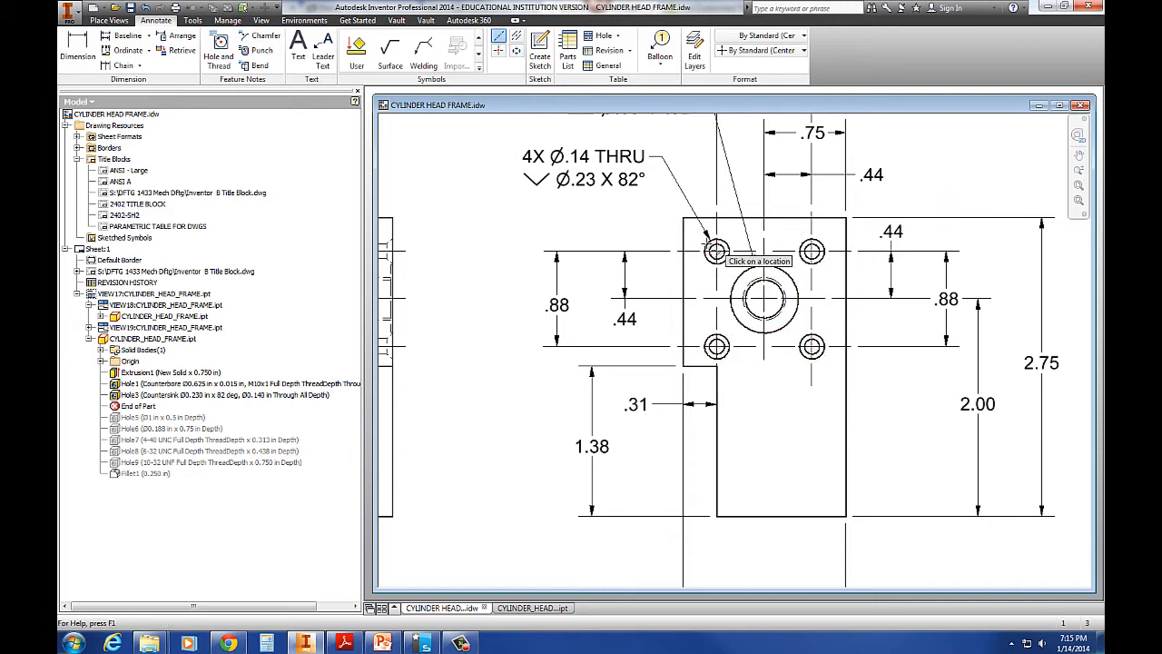
{"action": "left_click", "coordinate": [706, 248]}
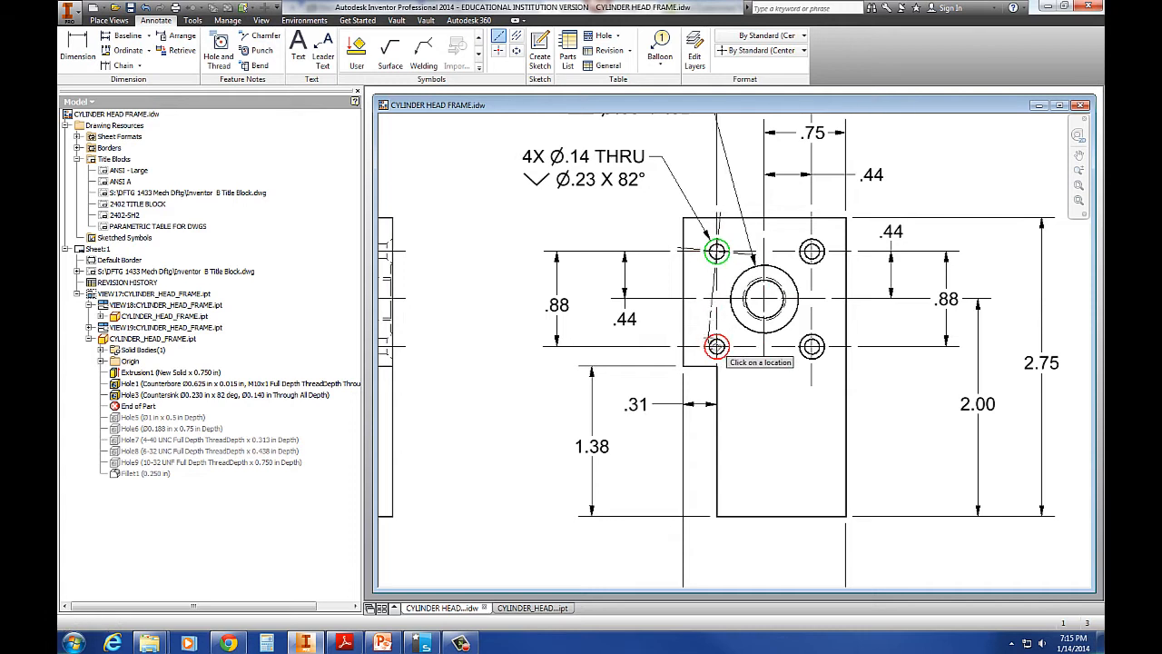
{"action": "left_click", "coordinate": [717, 346]}
{"action": "right_click", "coordinate": [877, 155]}
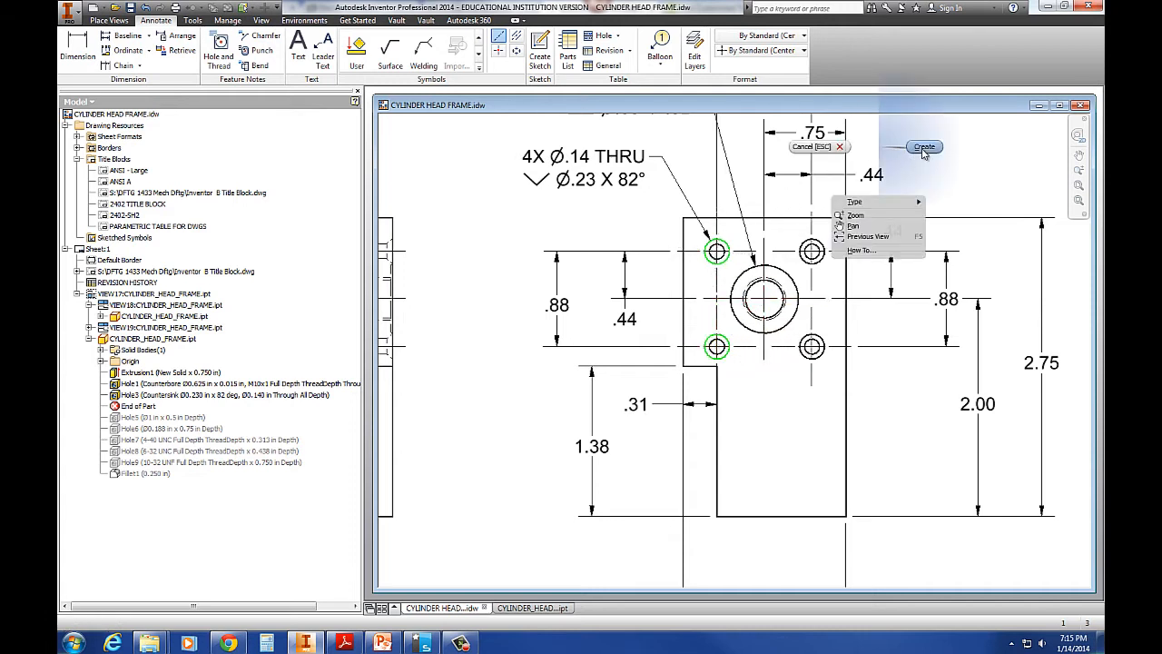
{"action": "left_click", "coordinate": [924, 148]}
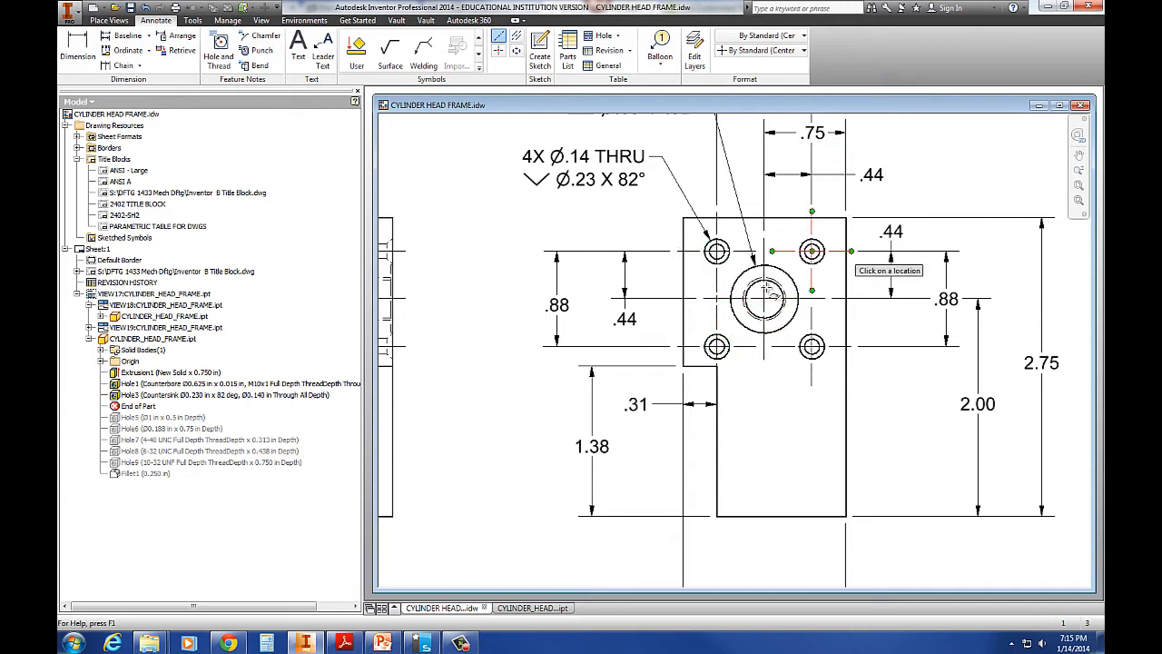
Create horizontal centerlines joining the upper pair and the lower pair of countersunk holes in the front view
{"action": "left_click", "coordinate": [717, 253]}
{"action": "left_click", "coordinate": [812, 254]}
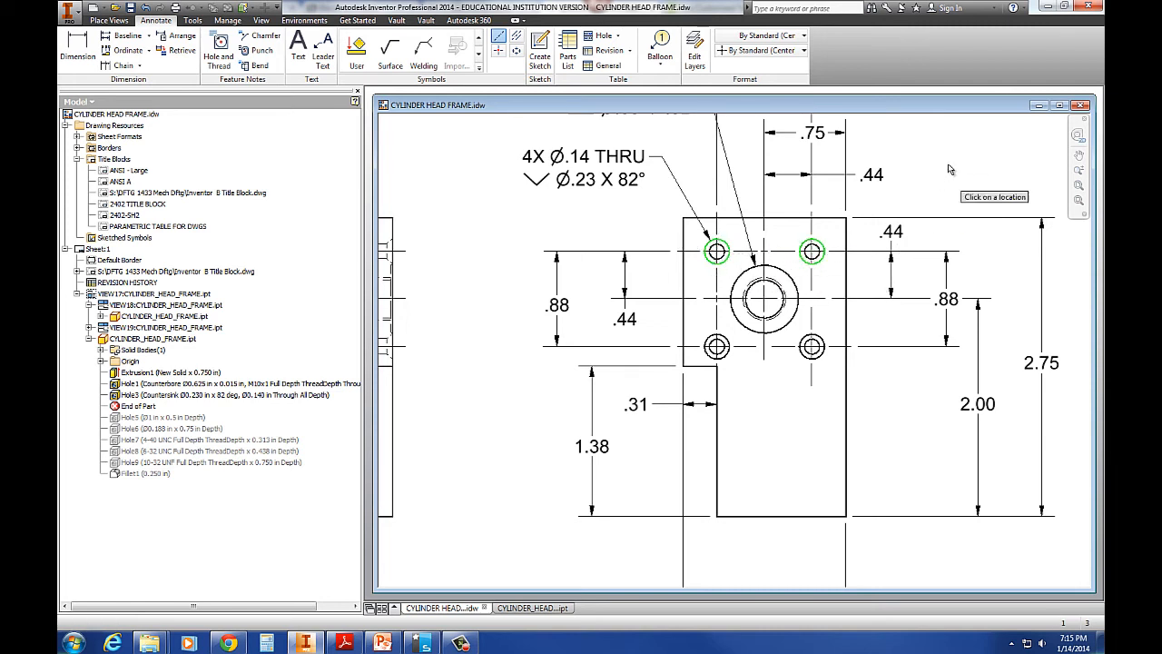
{"action": "right_click", "coordinate": [950, 169]}
{"action": "left_click", "coordinate": [996, 163]}
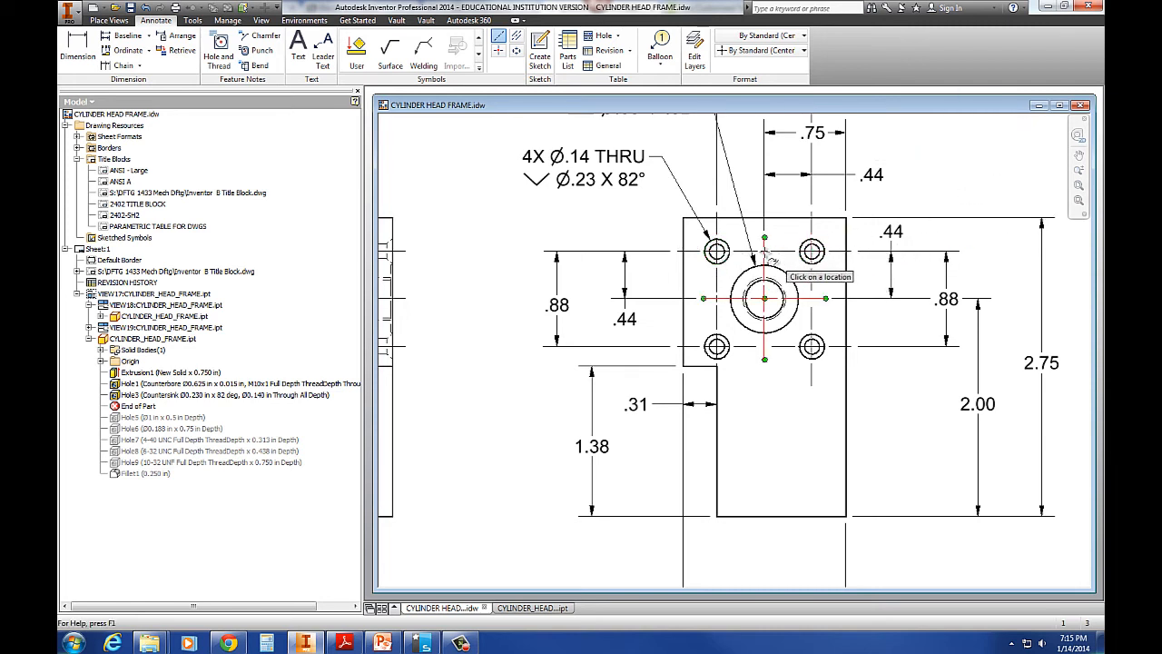
{"action": "left_click", "coordinate": [717, 347]}
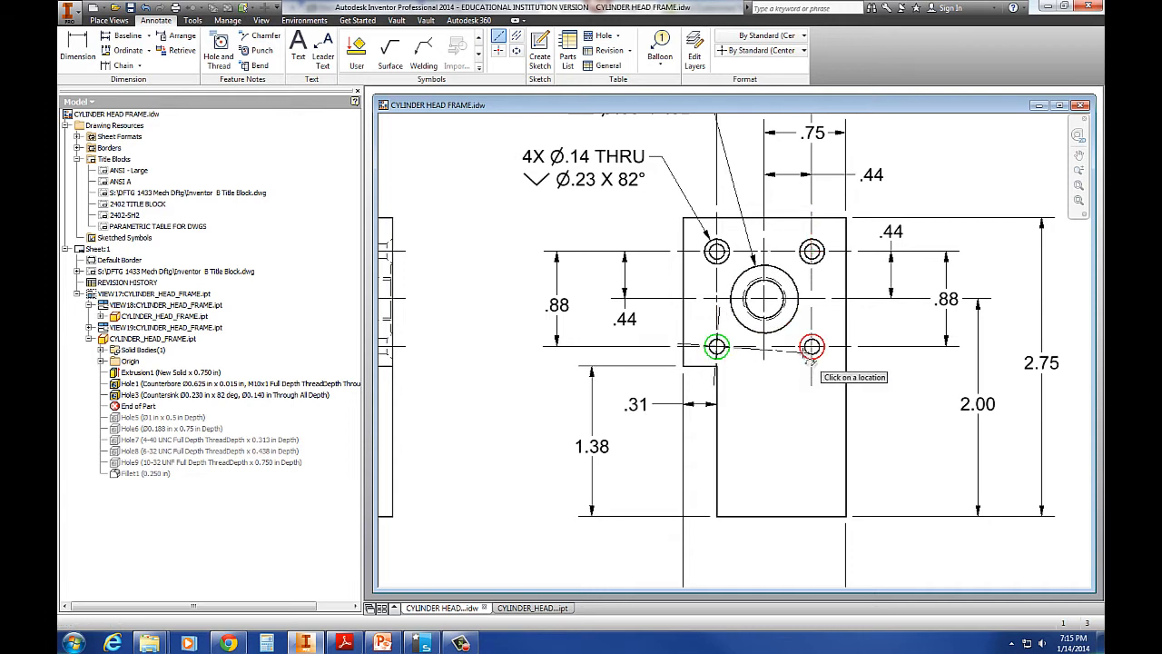
{"action": "left_click", "coordinate": [811, 346]}
{"action": "right_click", "coordinate": [953, 172]}
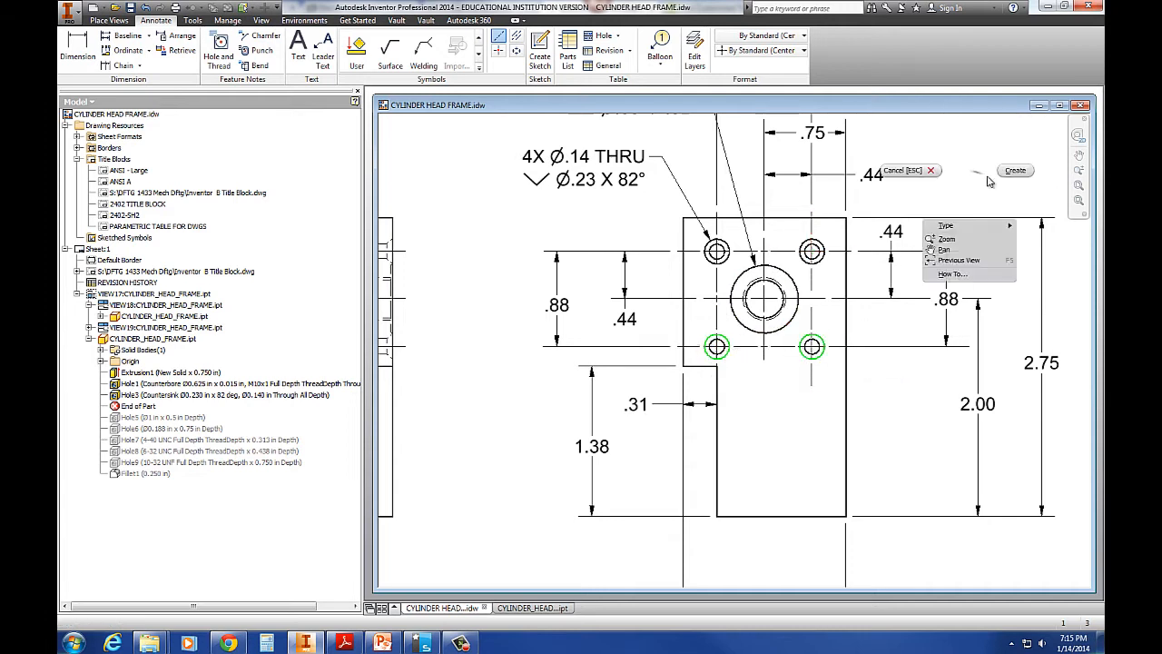
{"action": "left_click", "coordinate": [1001, 162]}
{"action": "scroll", "coordinate": [952, 155], "scroll_direction": "up", "scroll_amount": 3}
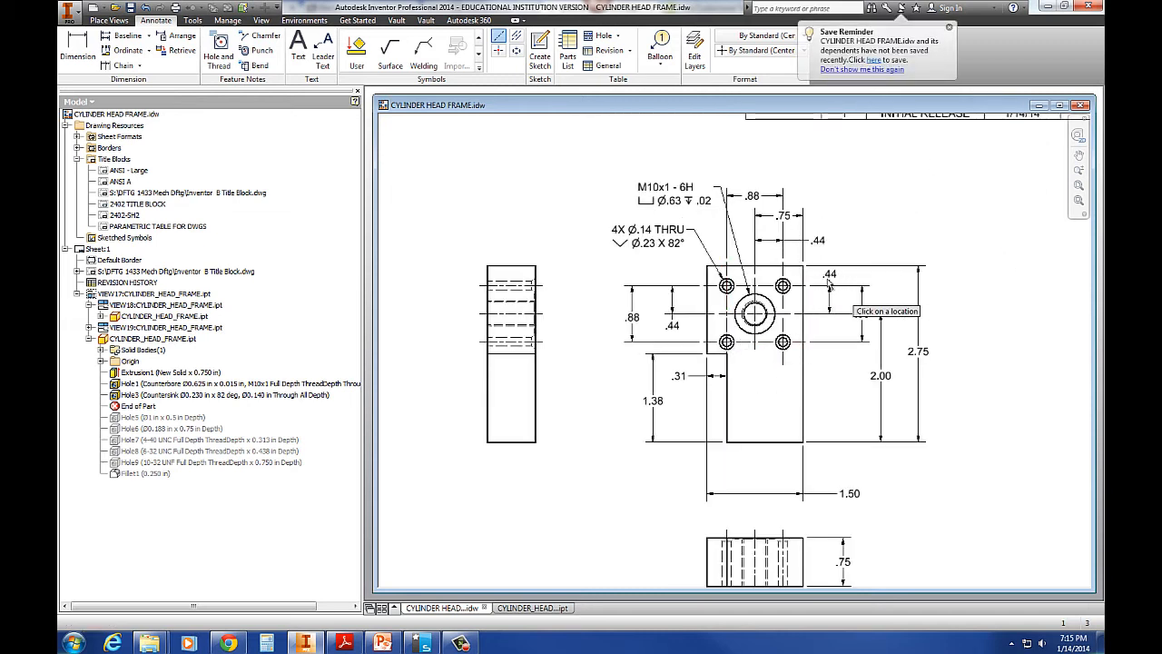
{"action": "key", "text": "Escape"}
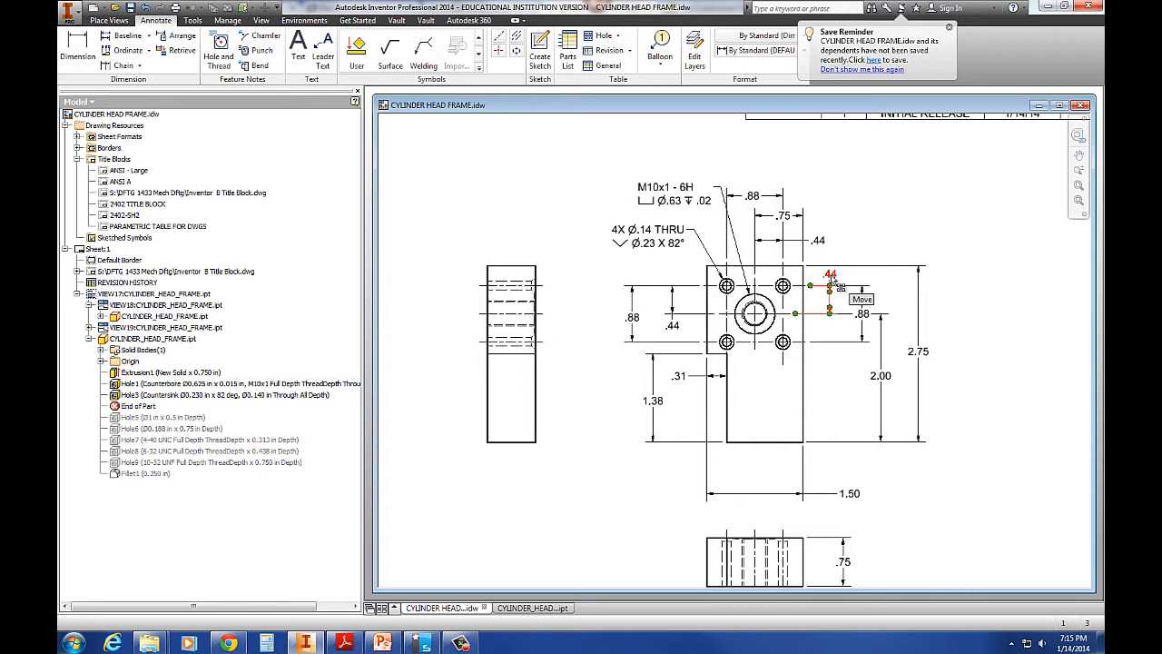
Delete the redundant vertical .44 and .88 dimensions beside the part's right edge in the front view
{"action": "left_click", "coordinate": [832, 280]}
{"action": "key", "text": "Delete"}
{"action": "left_click", "coordinate": [863, 319]}
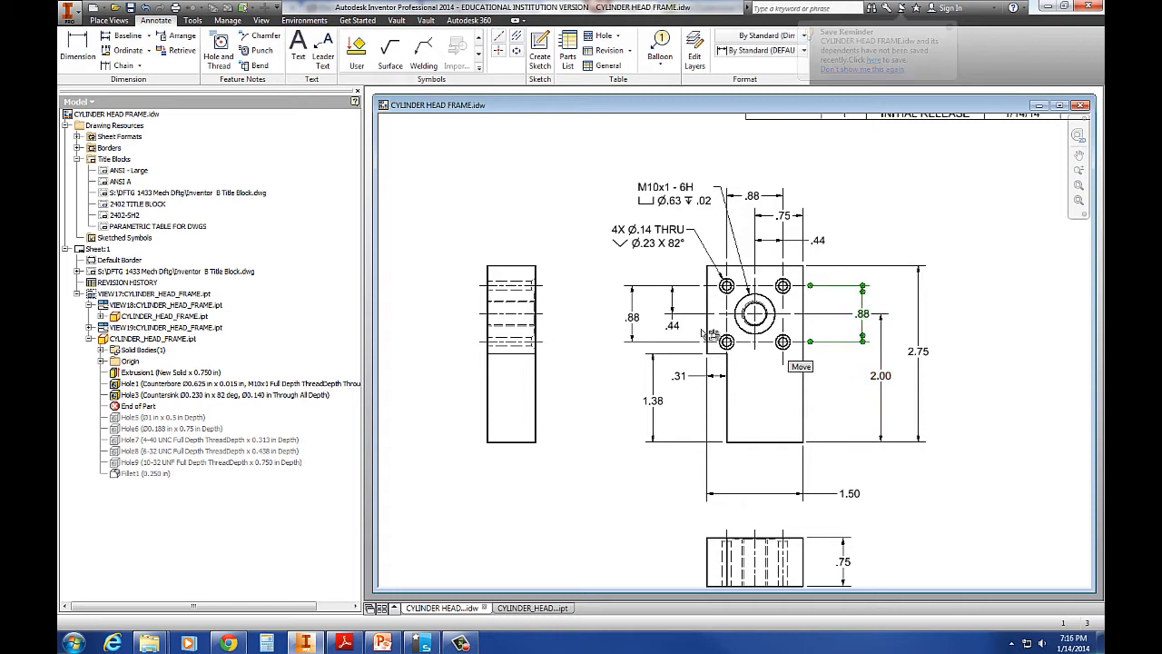
{"action": "key", "text": "Delete"}
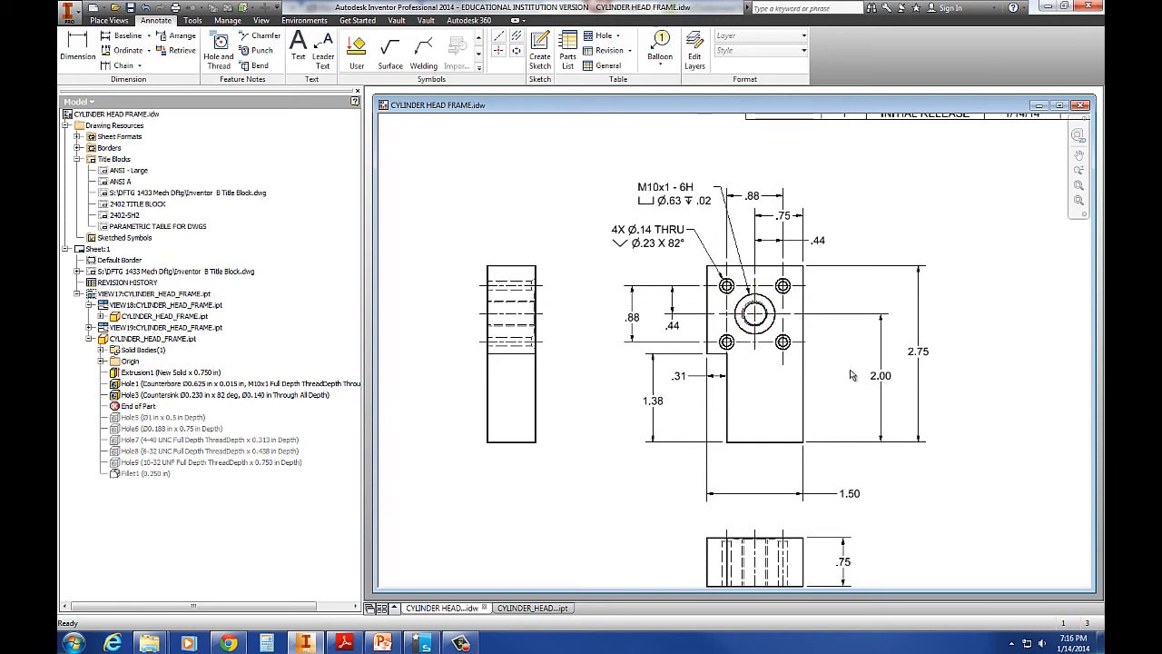
Create a vertical centerline joining the two right-hand countersunk holes in the front view
{"action": "left_click", "coordinate": [734, 291]}
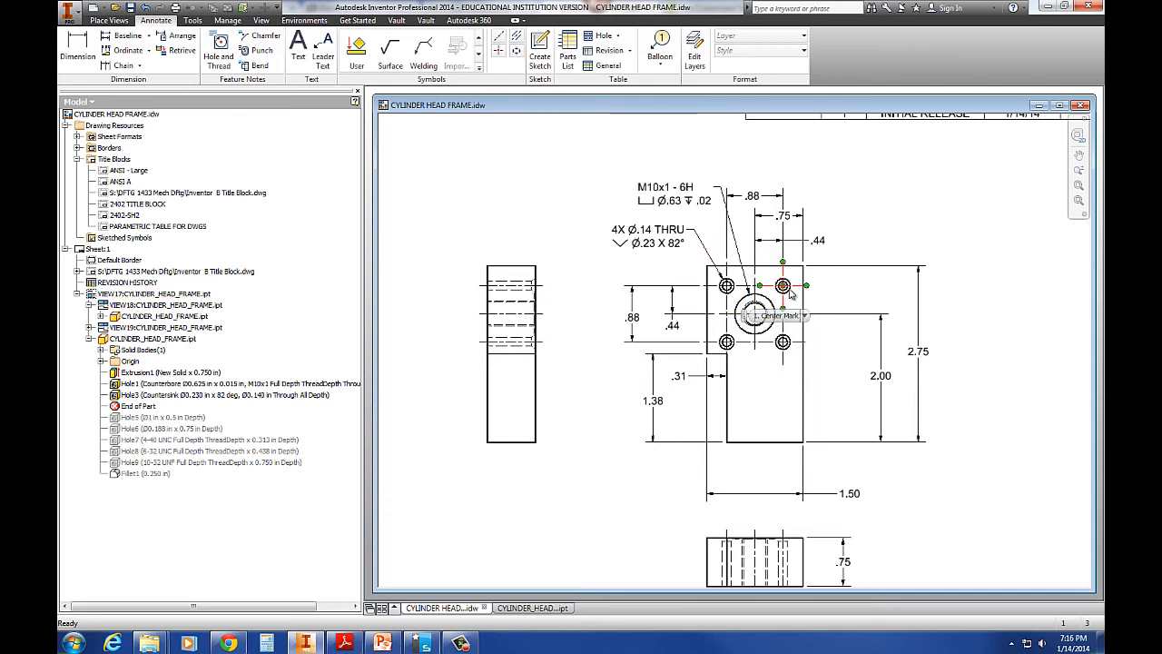
{"action": "scroll", "coordinate": [785, 322], "scroll_direction": "up", "scroll_amount": 3}
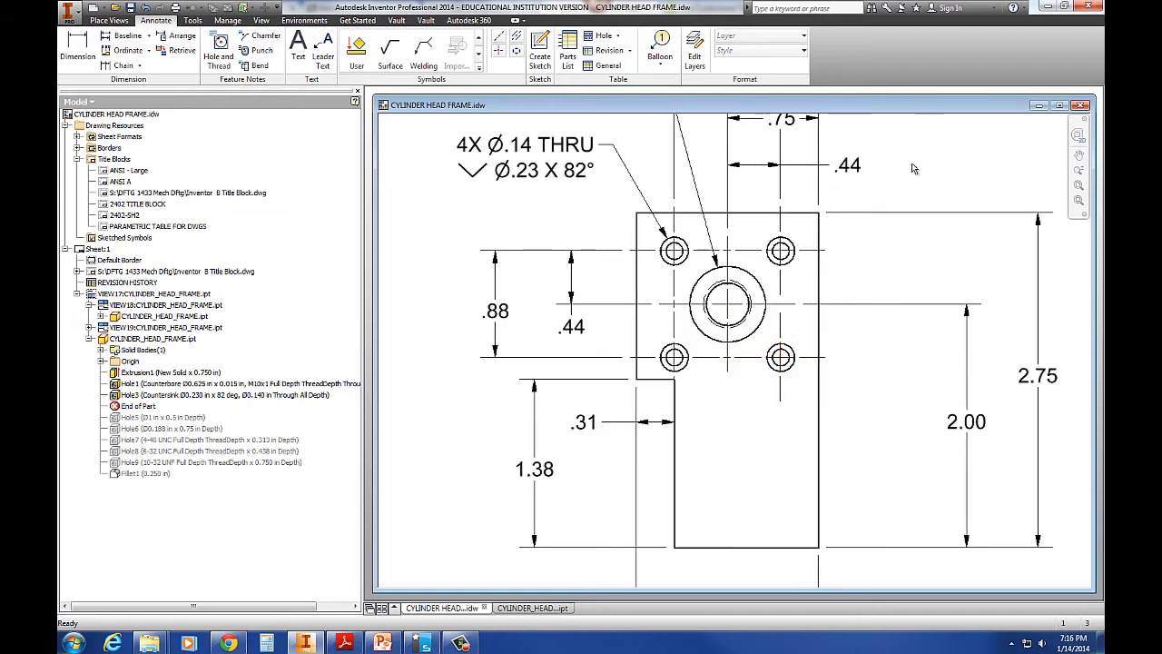
{"action": "left_click", "coordinate": [499, 35]}
{"action": "left_click", "coordinate": [782, 249]}
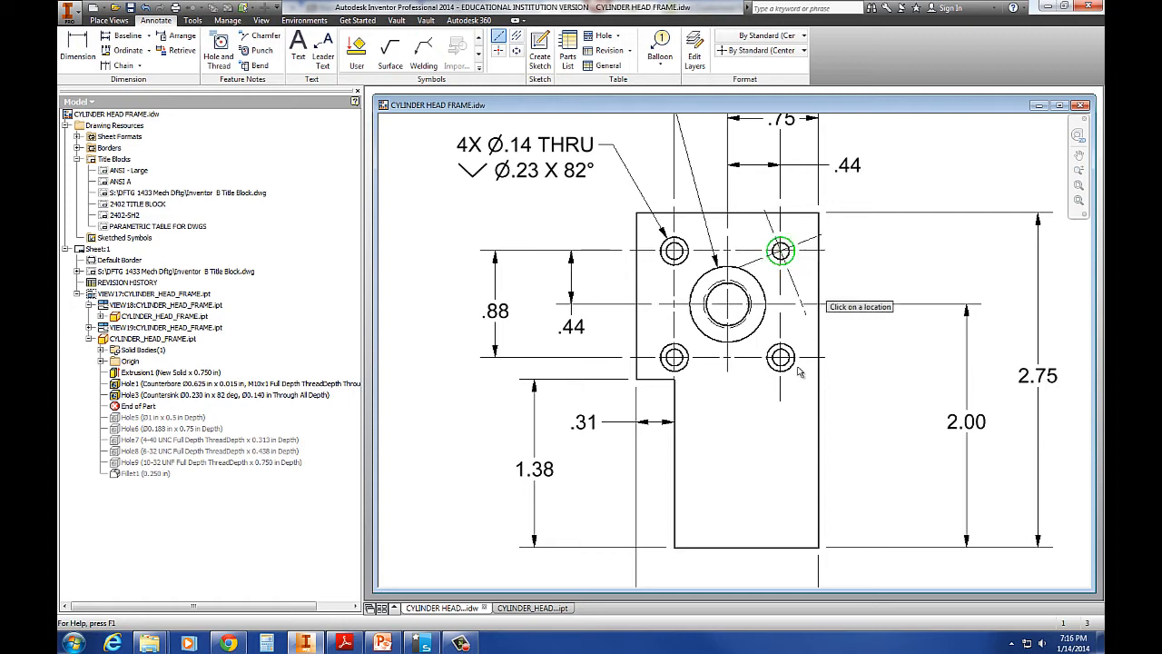
{"action": "left_click", "coordinate": [781, 357]}
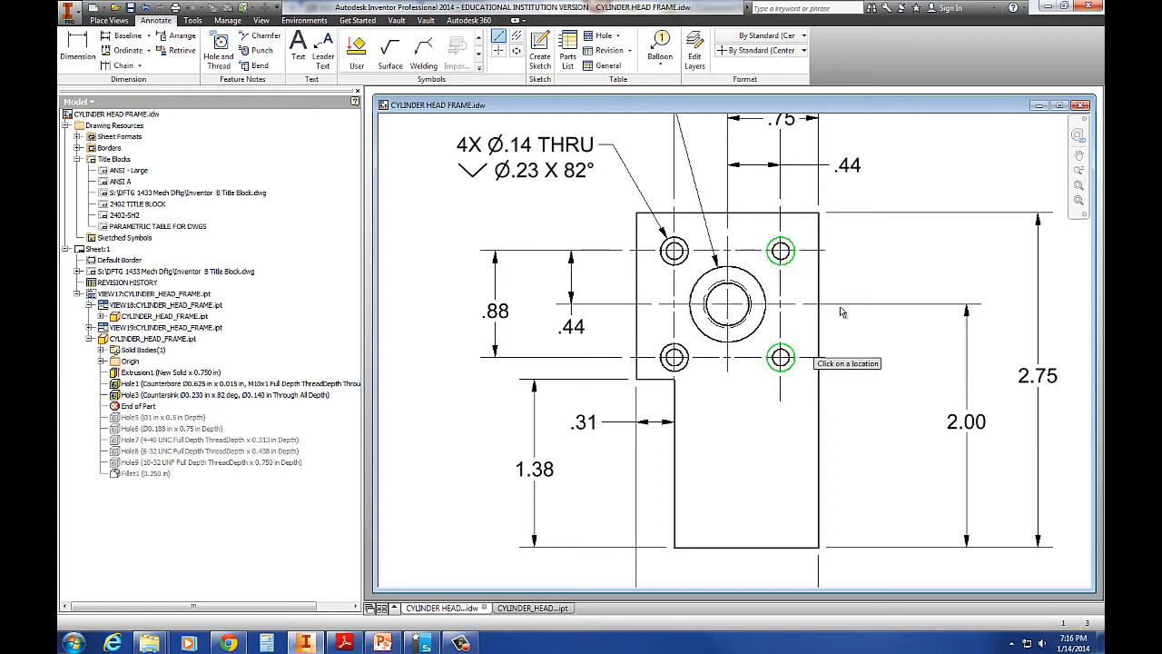
{"action": "right_click", "coordinate": [897, 250]}
{"action": "left_click", "coordinate": [933, 251]}
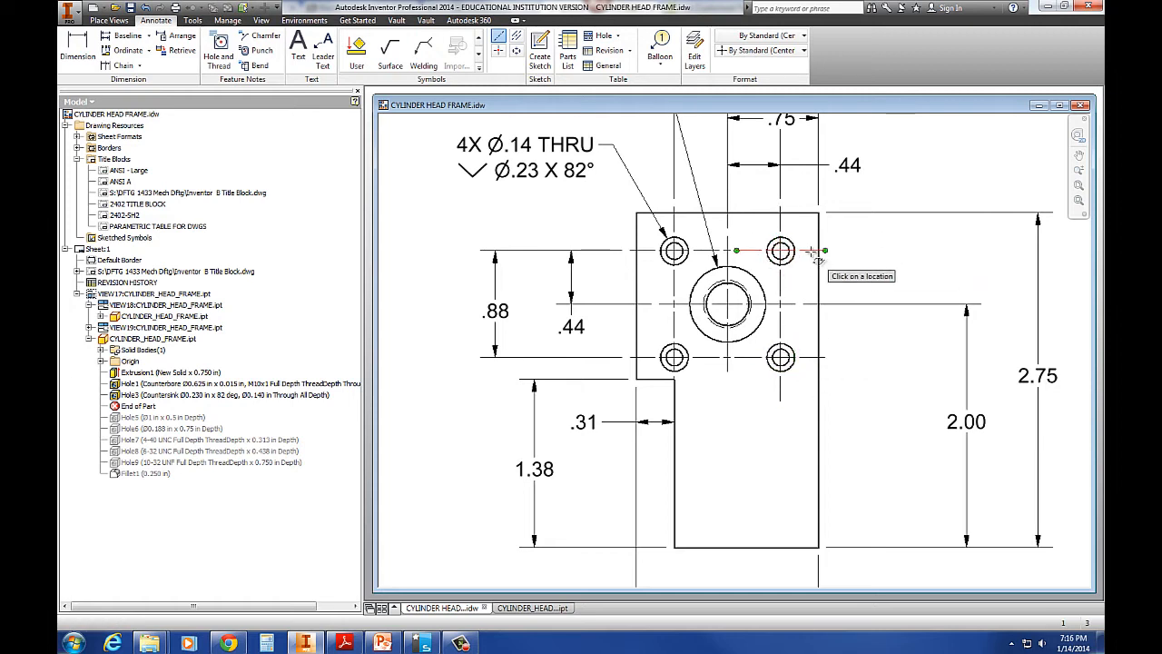
Move the M10x1 - 6H hole note left so its text lines up above the 4X Ø.14 THRU note
{"action": "scroll", "coordinate": [894, 176], "scroll_direction": "down", "scroll_amount": 2}
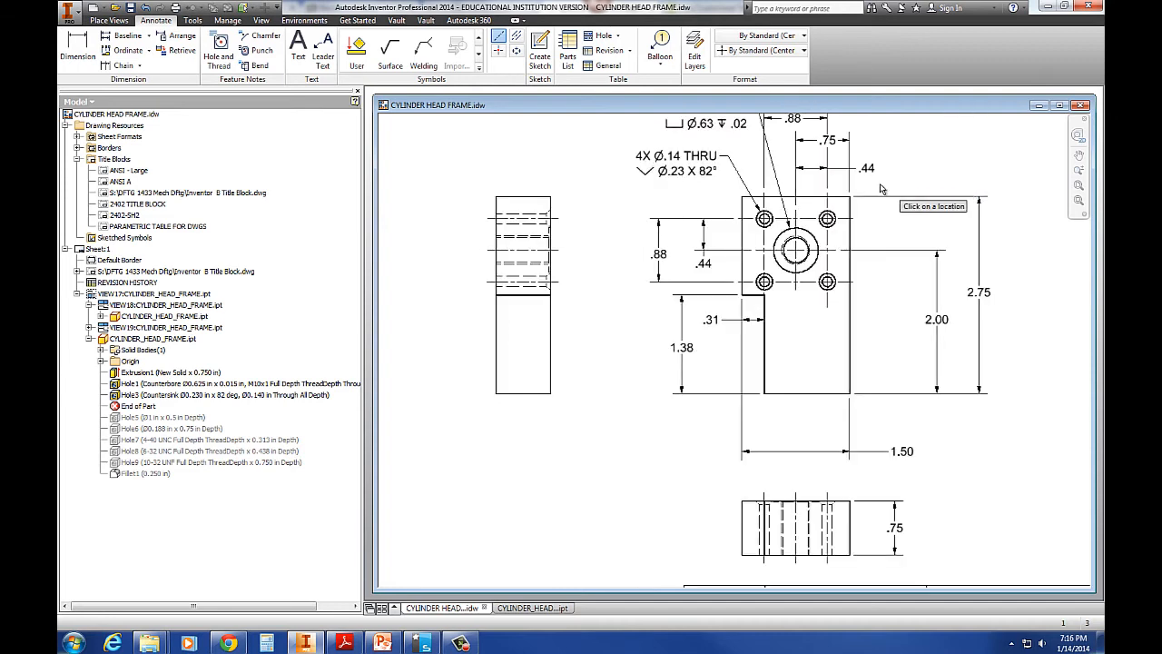
{"action": "scroll", "coordinate": [881, 187], "scroll_direction": "down", "scroll_amount": 2}
{"action": "middle_click_drag", "start_coordinate": [891, 147], "coordinate": [848, 213]}
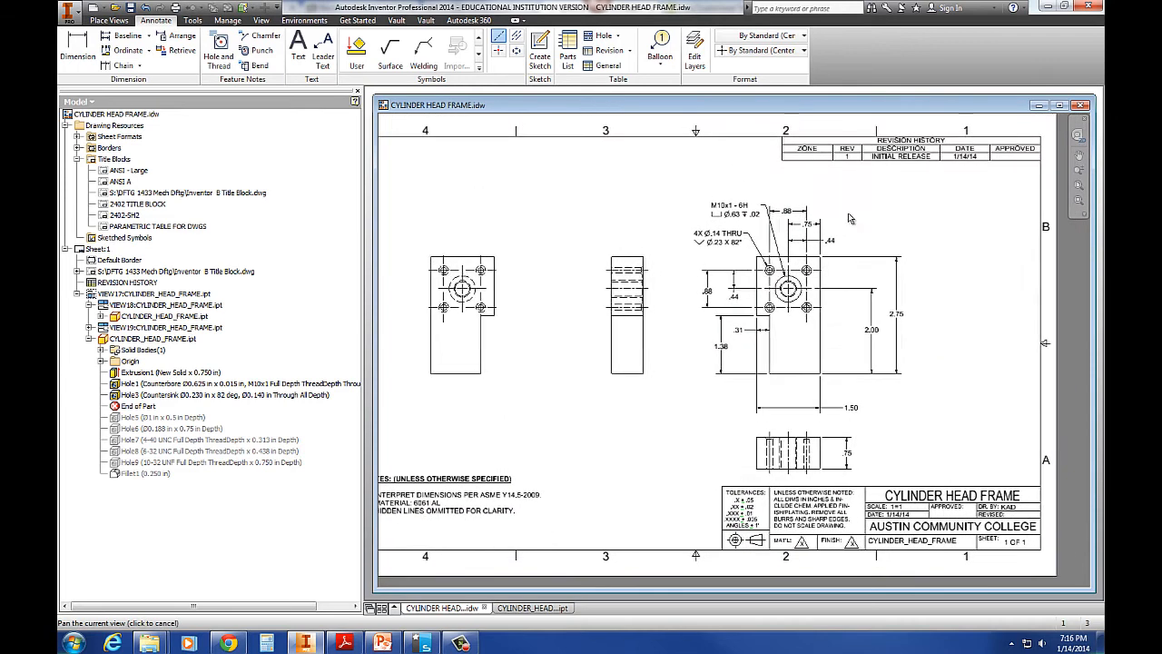
{"action": "left_click", "coordinate": [736, 207]}
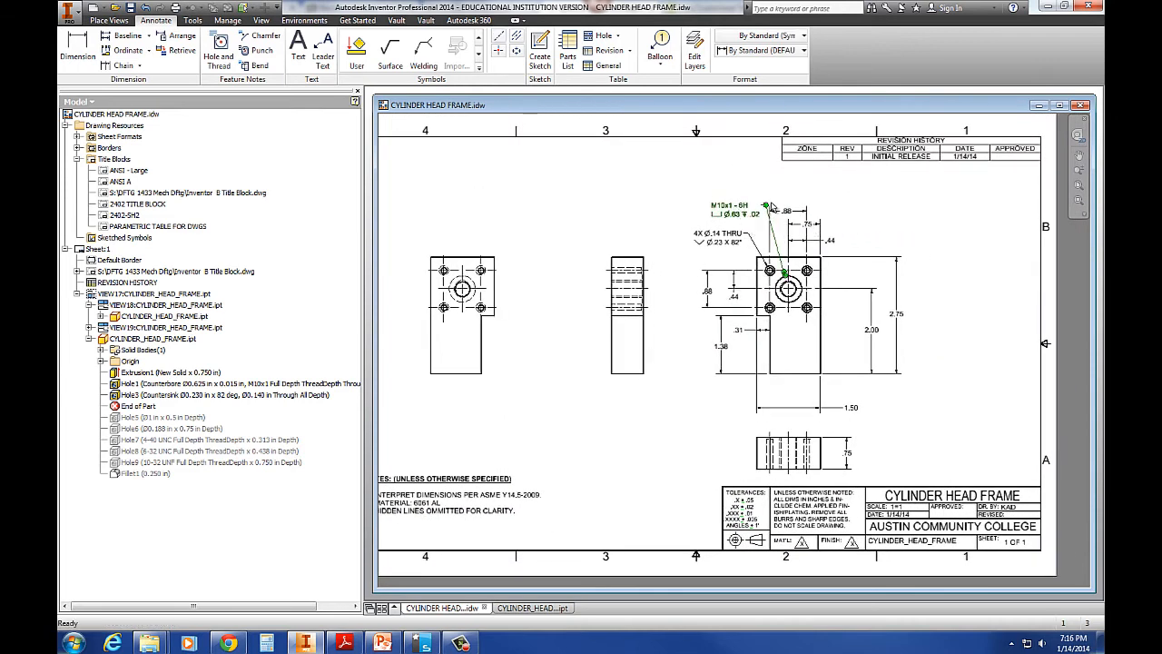
{"action": "left_click_drag", "start_coordinate": [766, 205], "coordinate": [727, 213]}
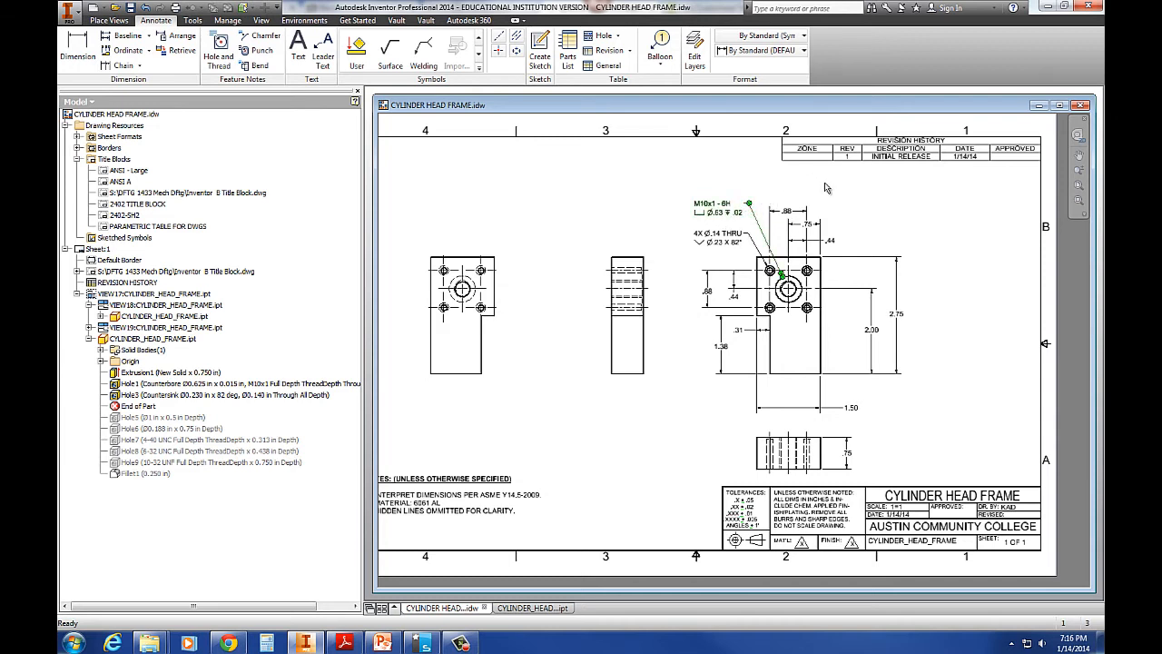
{"action": "left_click", "coordinate": [887, 207]}
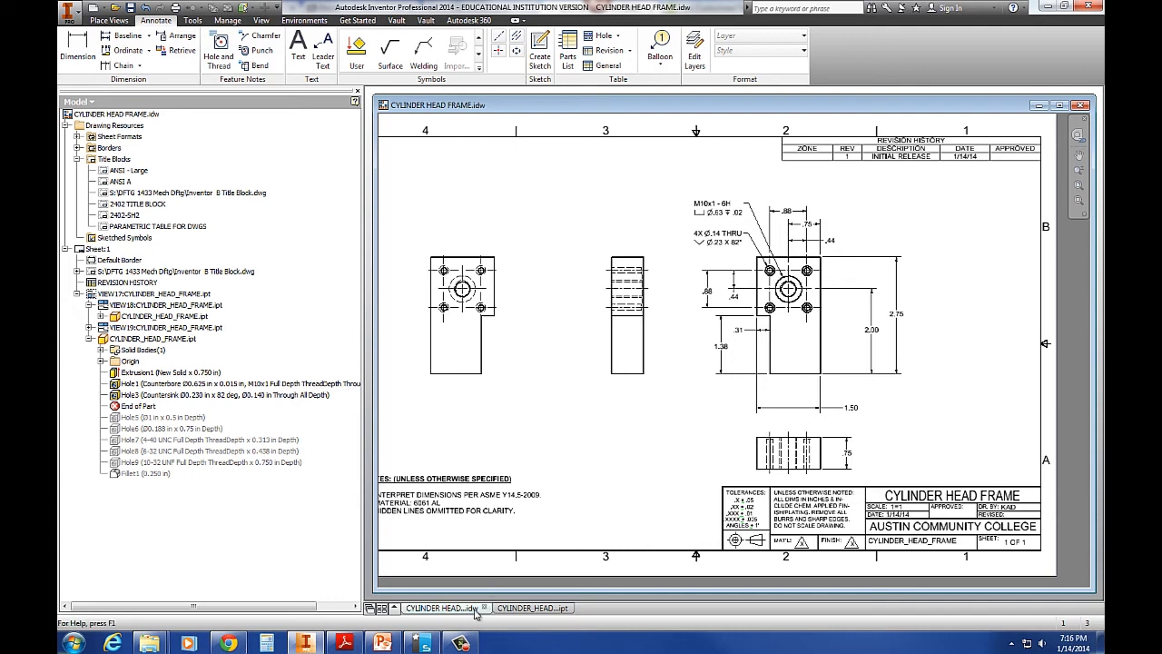
In the part model, move the End of Part marker below the Ø1 in x 0.5 in hole and inspect that hole on the back face
{"action": "left_click", "coordinate": [531, 607]}
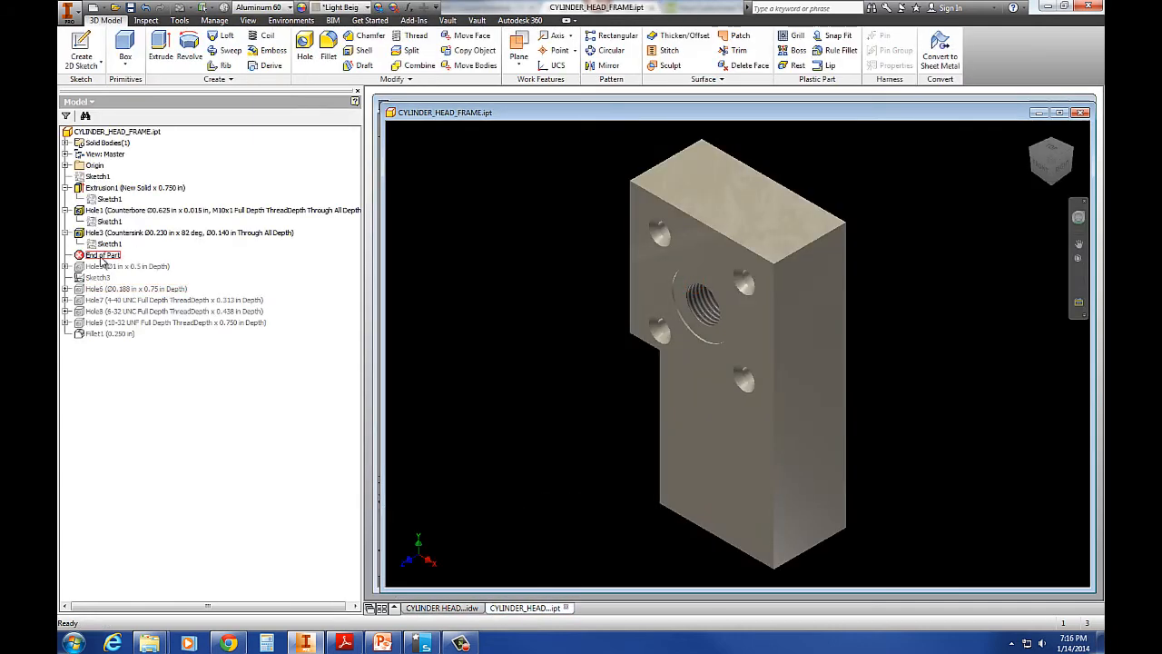
{"action": "left_click_drag", "start_coordinate": [103, 258], "coordinate": [103, 270]}
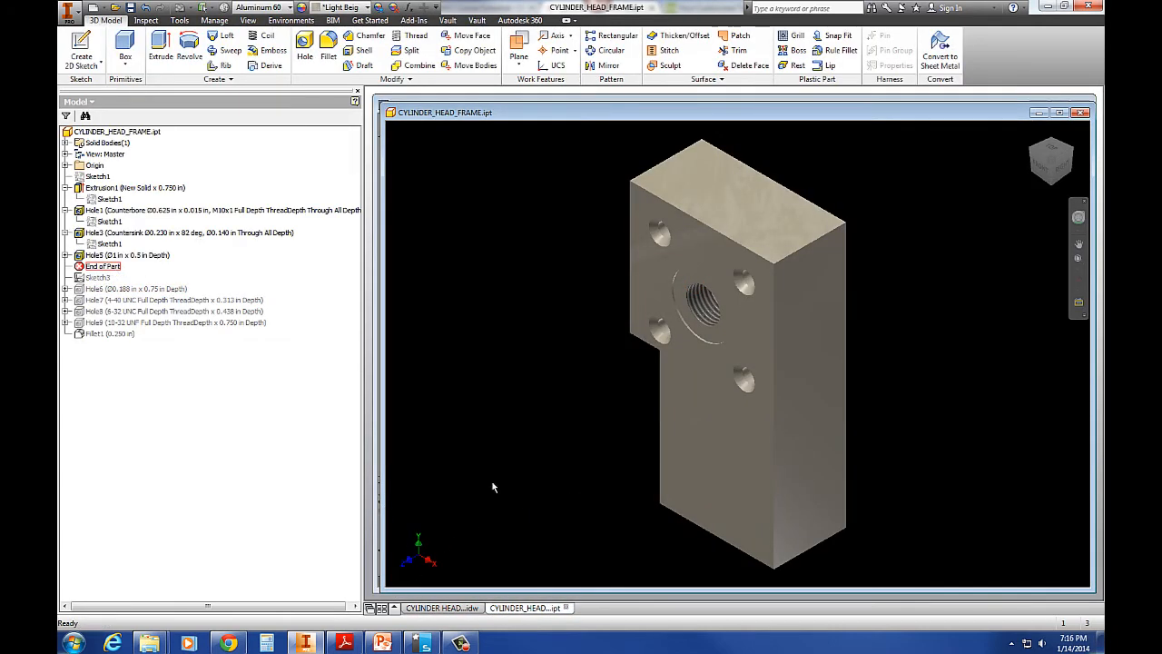
{"action": "left_click", "coordinate": [127, 255]}
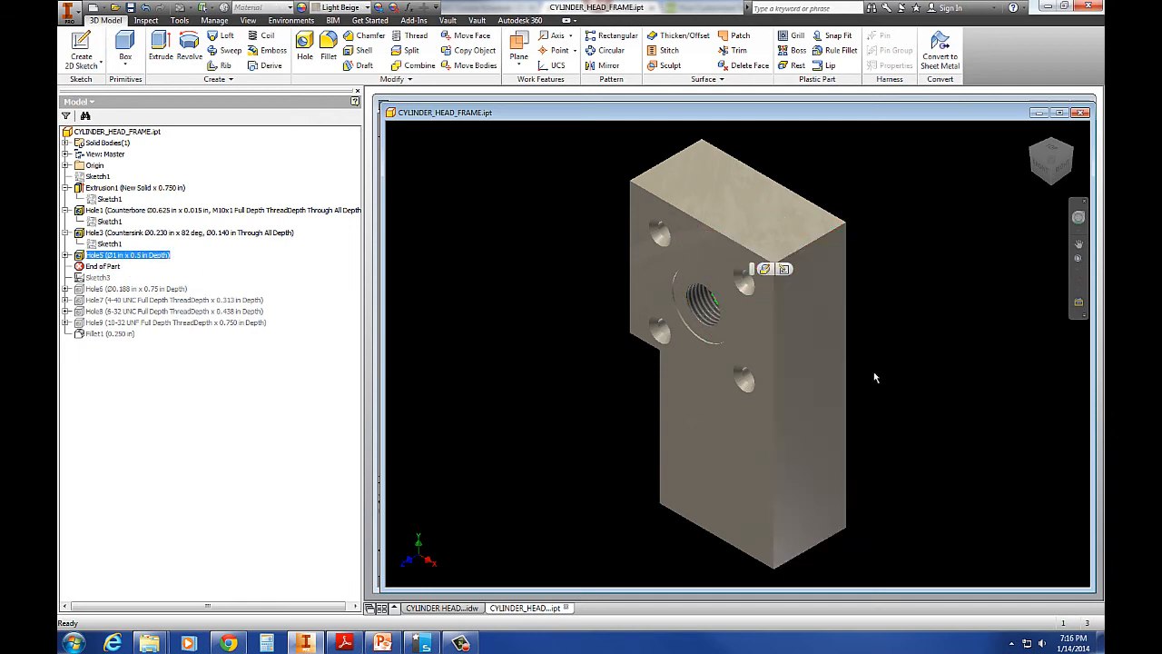
{"action": "middle_click_drag", "start_coordinate": [875, 377], "coordinate": [754, 408], "text": "shift"}
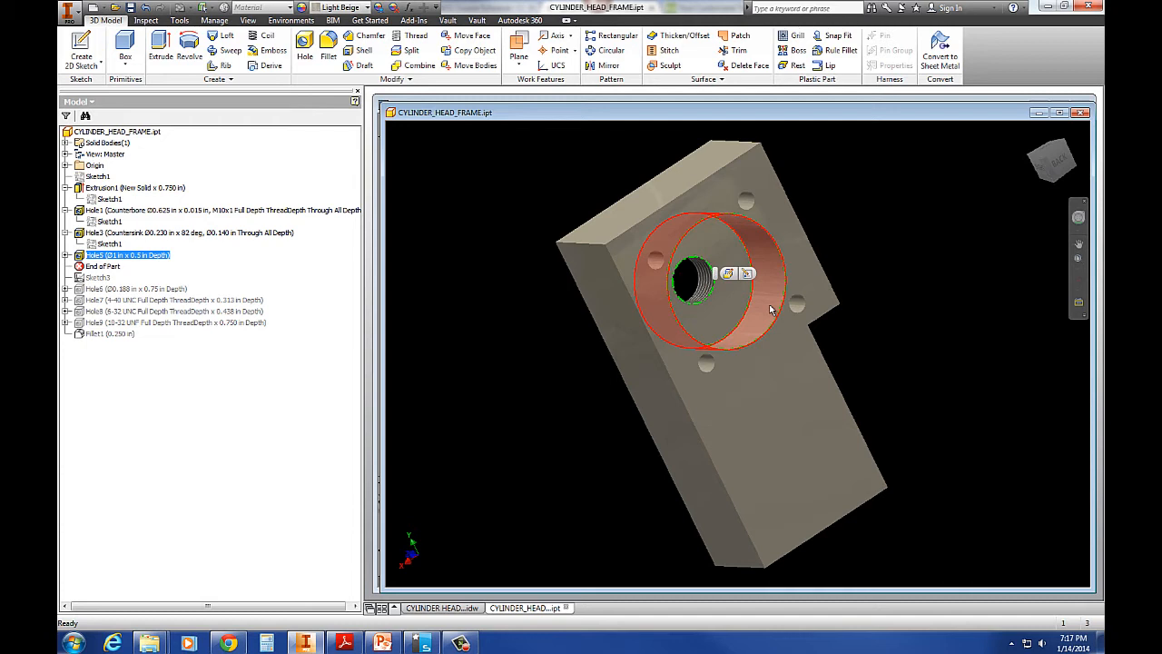
{"action": "mouse_move", "coordinate": [770, 307]}
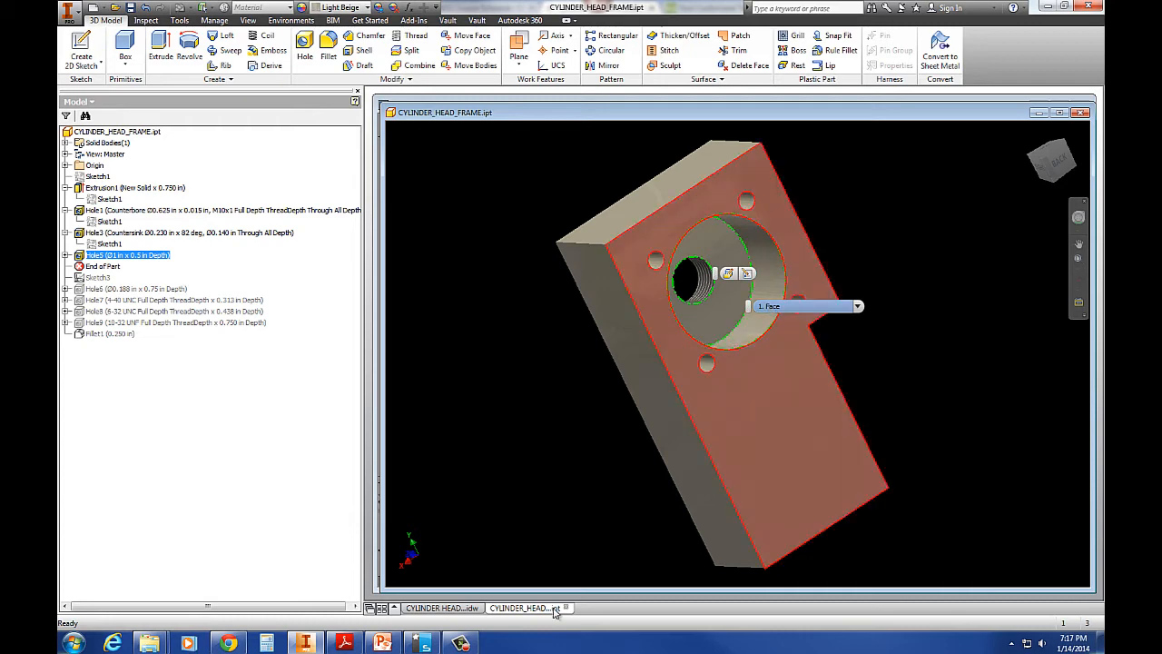
Back in the drawing, add a hole note for the 1.00 diameter, .50 deep hole above the rear view
{"action": "left_click", "coordinate": [455, 610]}
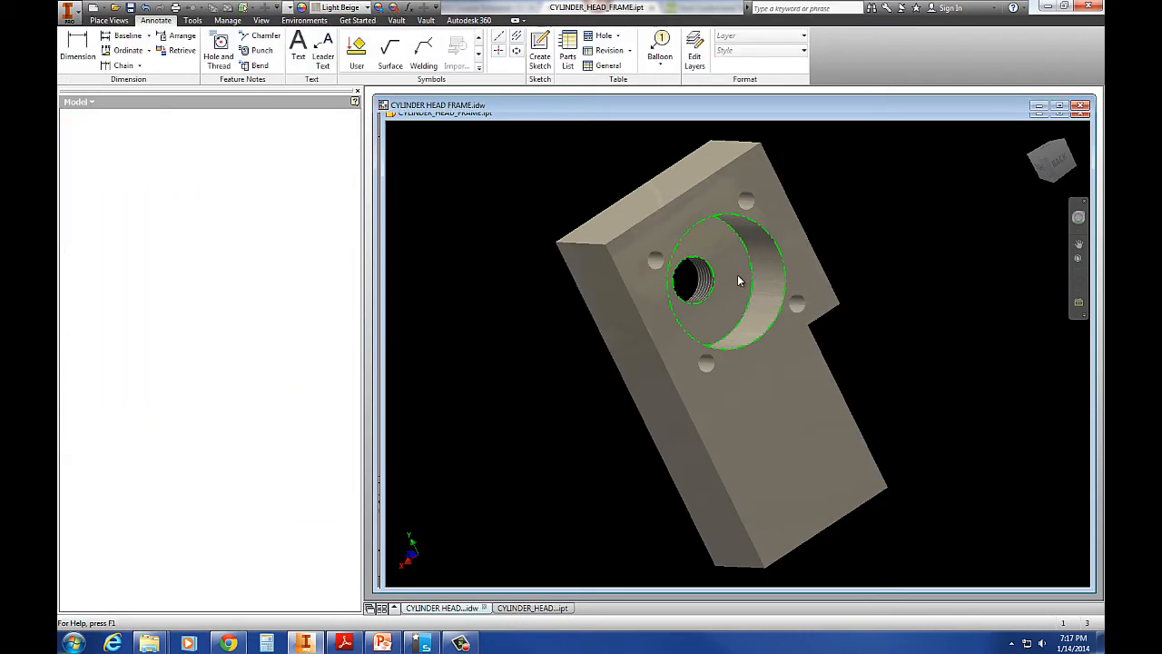
{"action": "scroll", "coordinate": [456, 262], "scroll_direction": "up", "scroll_amount": 5}
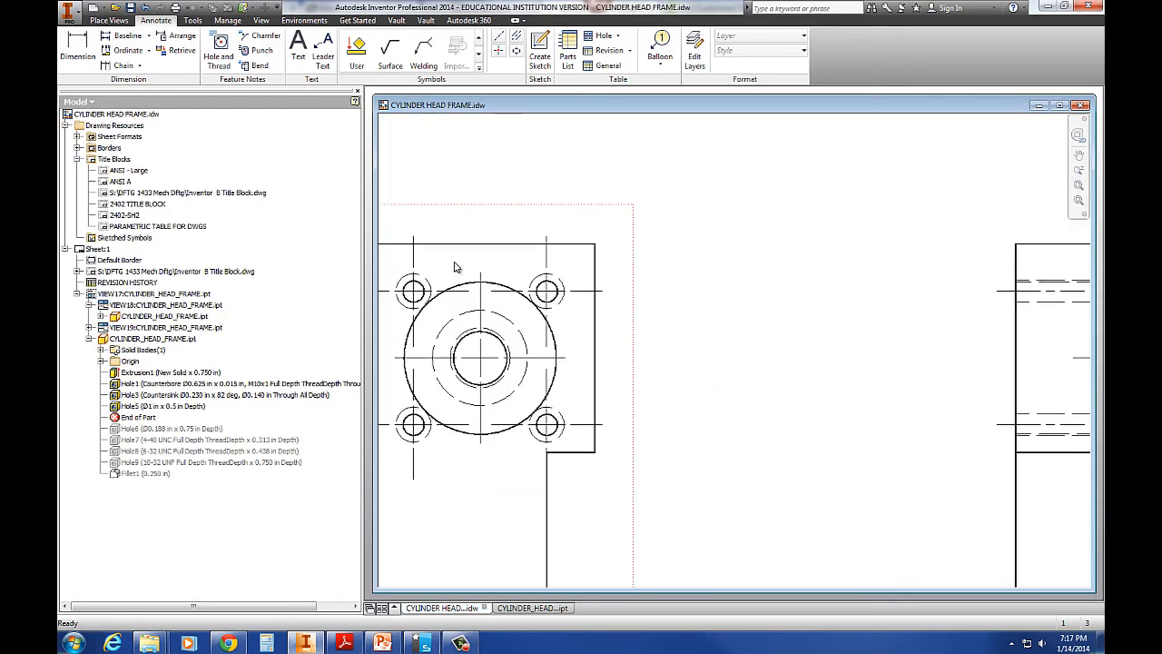
{"action": "left_click", "coordinate": [227, 54]}
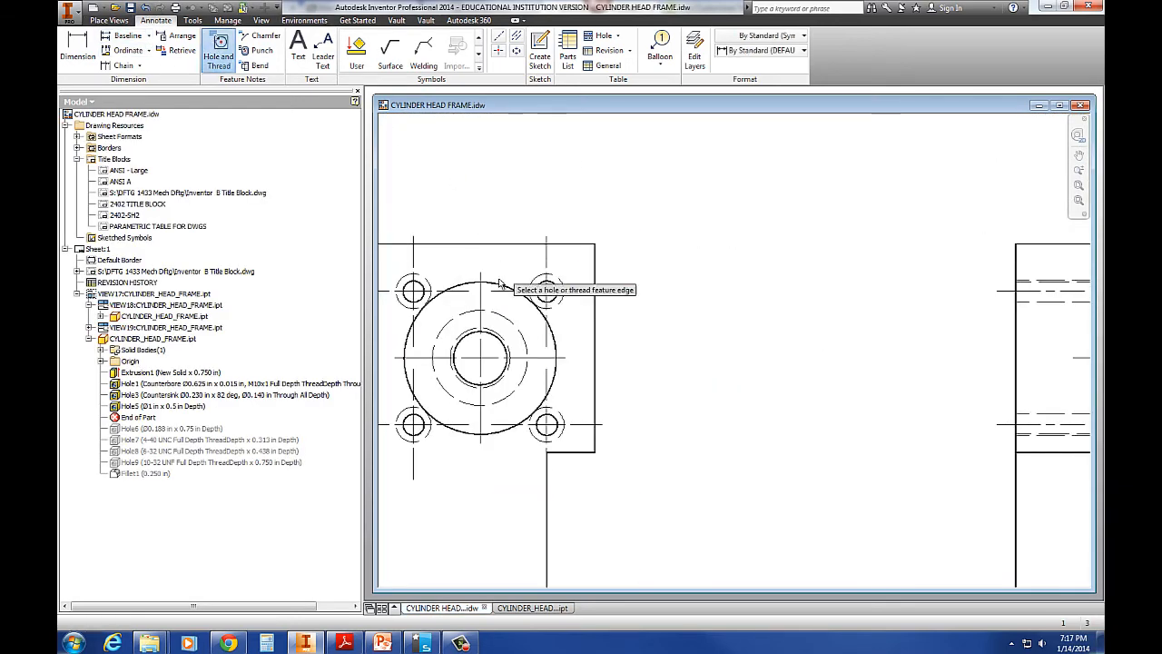
{"action": "left_click", "coordinate": [512, 283]}
{"action": "left_click", "coordinate": [563, 163]}
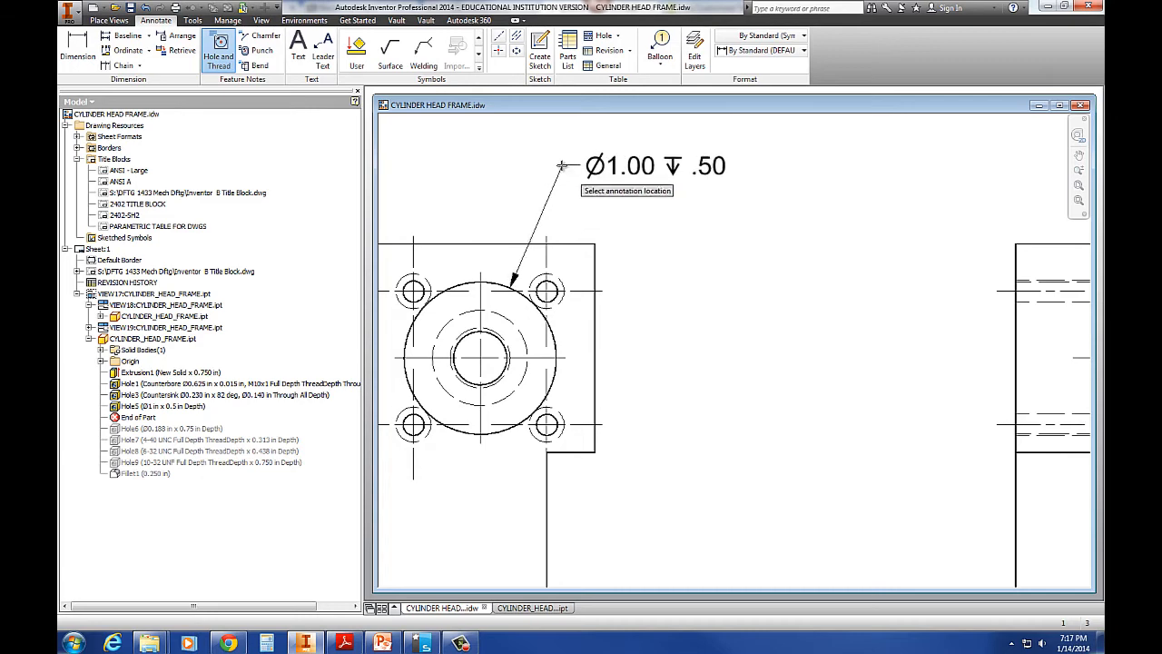
Turn off the default format for the 1.00 diameter hole note and insert a counterbore symbol before its diameter symbol
{"action": "key", "text": "Escape"}
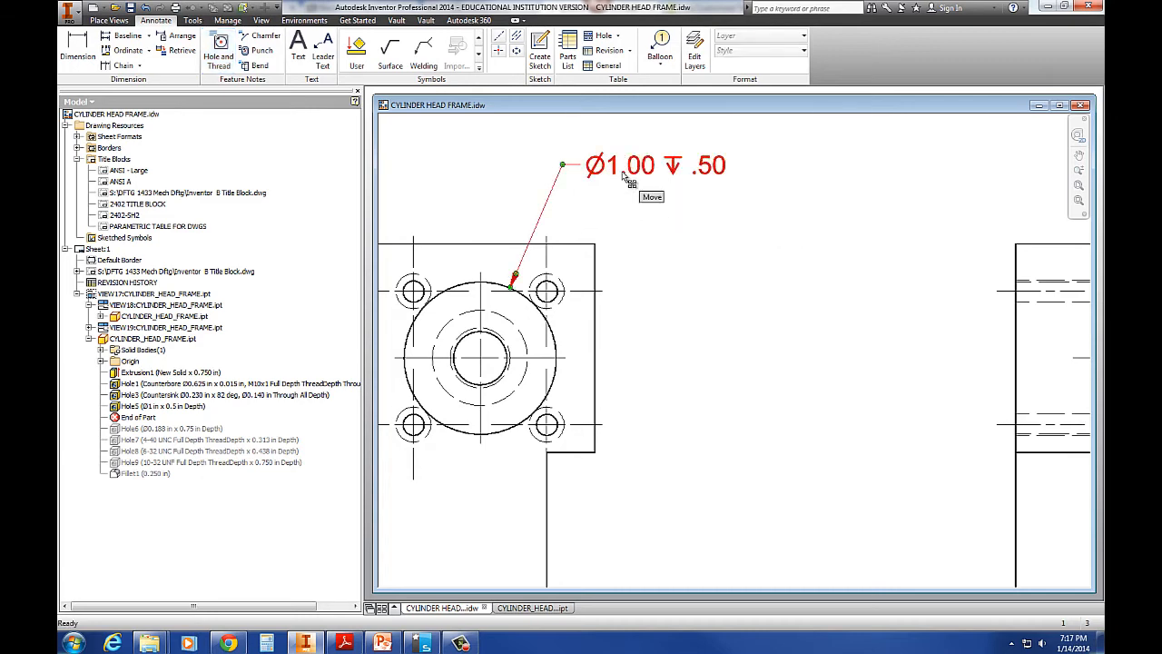
{"action": "double_click", "coordinate": [624, 178]}
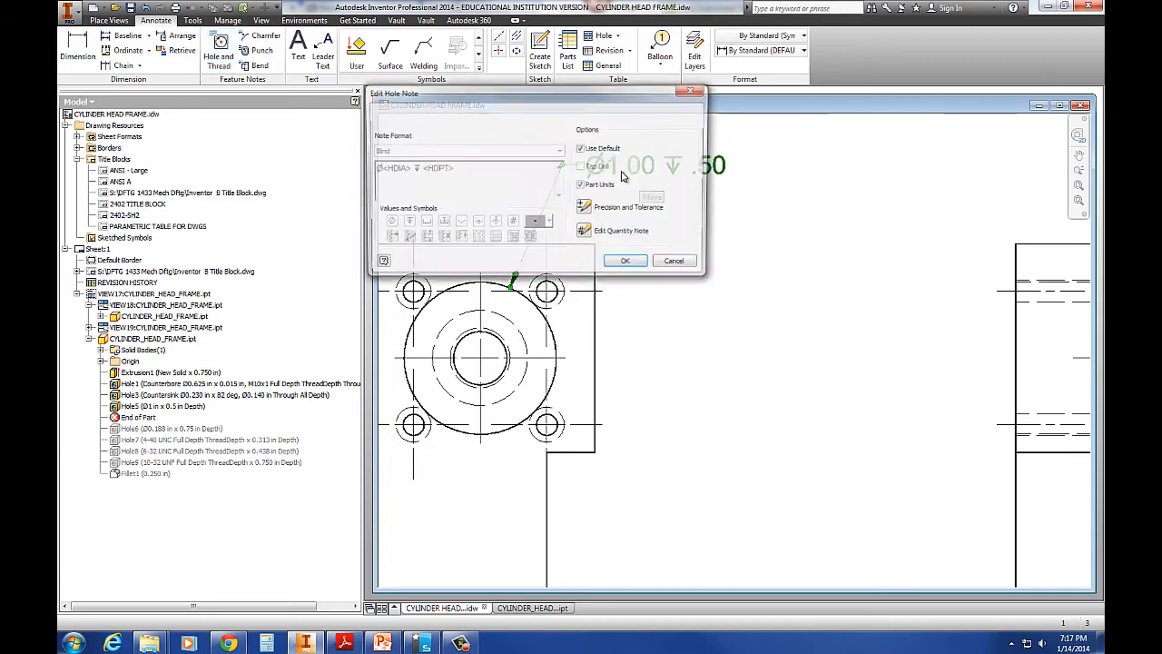
{"action": "left_click", "coordinate": [582, 149]}
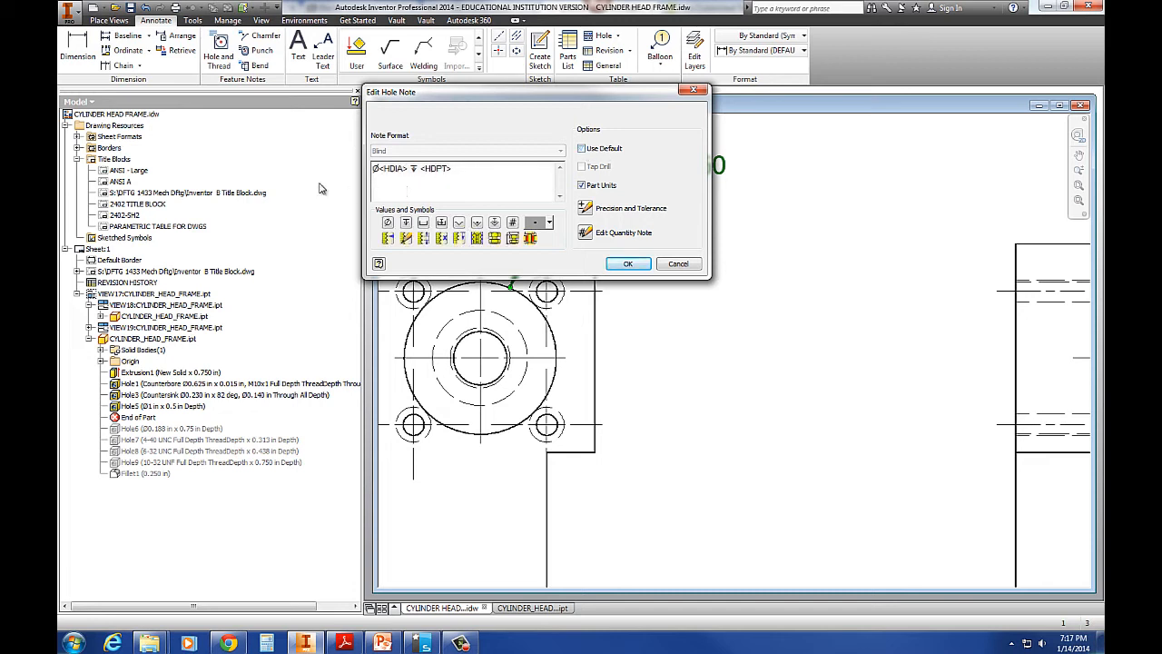
{"action": "left_click", "coordinate": [369, 174]}
{"action": "left_click", "coordinate": [374, 170]}
{"action": "left_click", "coordinate": [548, 223]}
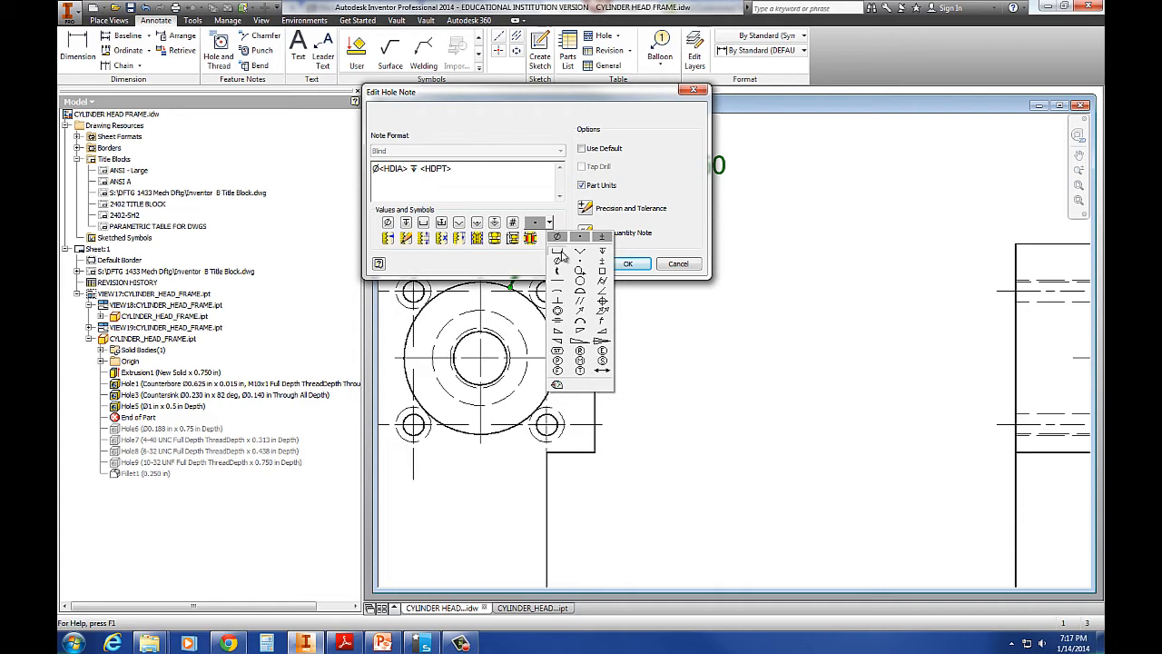
{"action": "left_click", "coordinate": [558, 252]}
{"action": "left_click", "coordinate": [627, 264]}
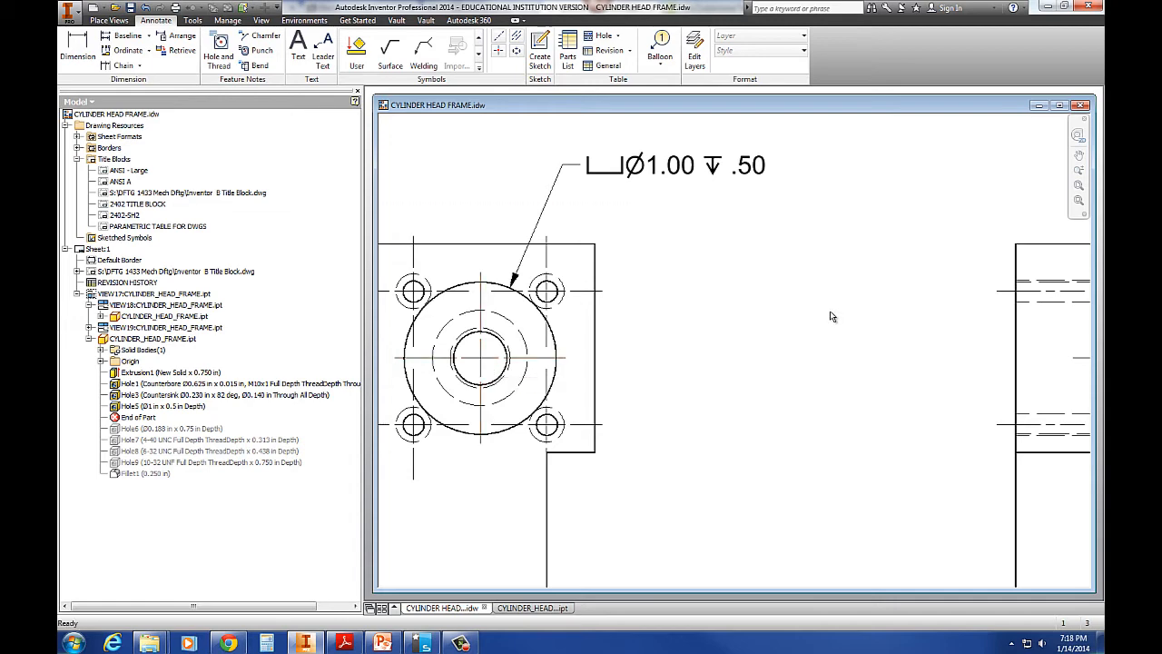
In the part model, move the End of Part marker below the Ø0.188 in x 0.75 in hole and check that hole in the drawing's side view
{"action": "scroll", "coordinate": [693, 296], "scroll_direction": "down", "scroll_amount": 2}
{"action": "scroll", "coordinate": [817, 357], "scroll_direction": "down", "scroll_amount": 3}
{"action": "scroll", "coordinate": [798, 355], "scroll_direction": "up", "scroll_amount": 2}
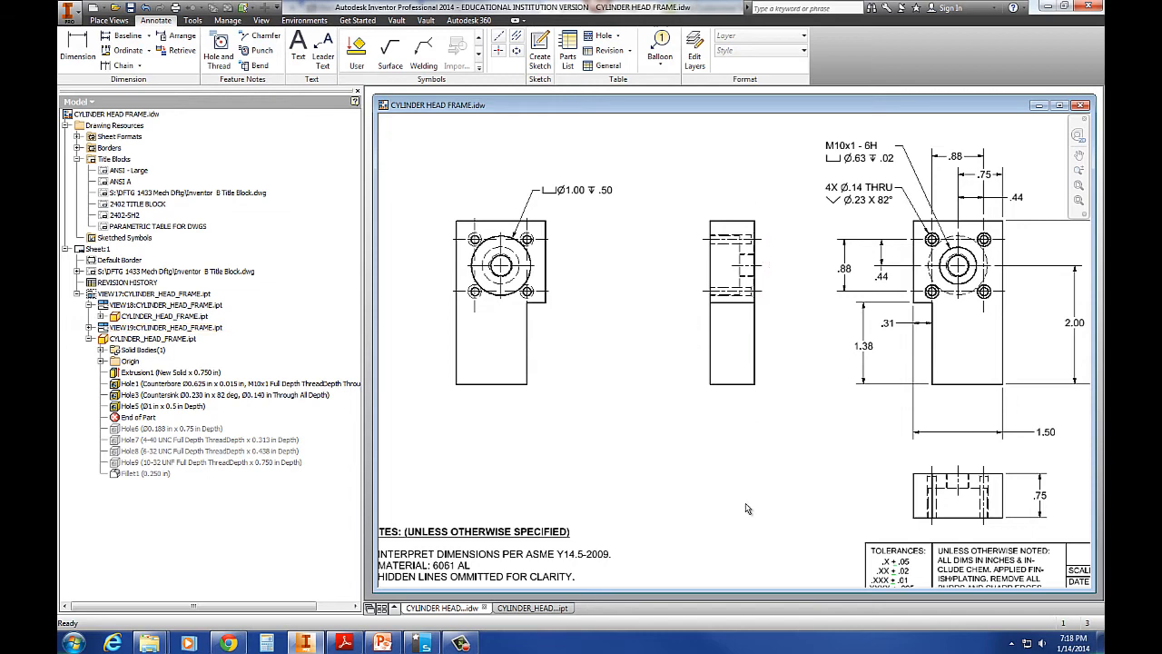
{"action": "left_click", "coordinate": [533, 607]}
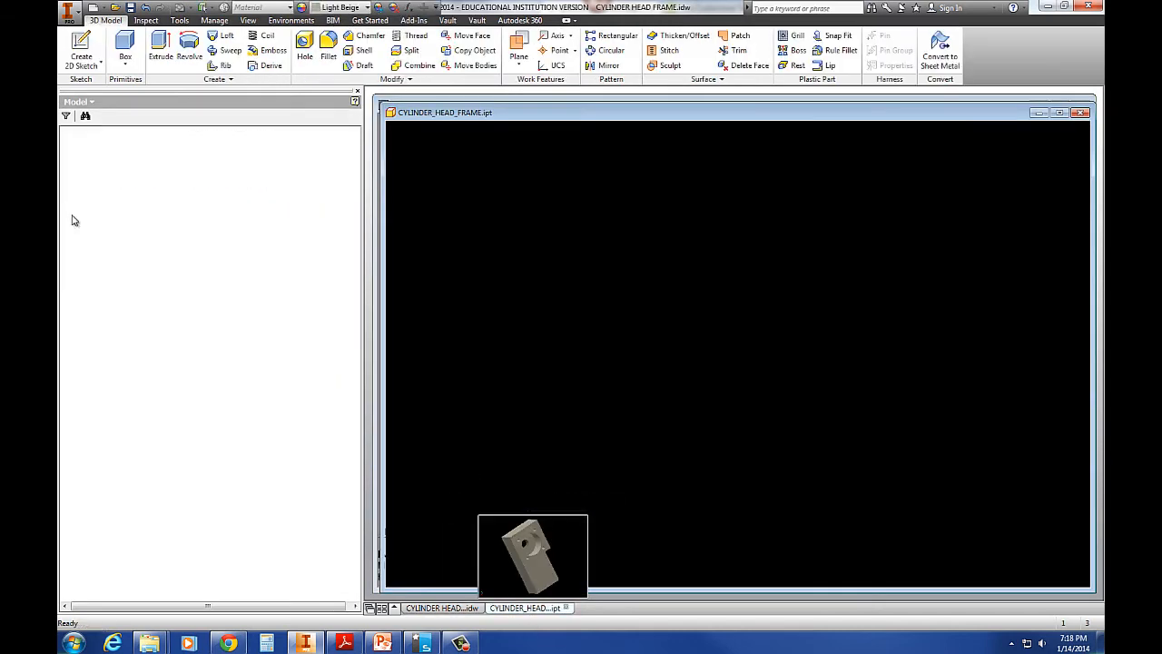
{"action": "left_click_drag", "start_coordinate": [100, 266], "coordinate": [98, 284]}
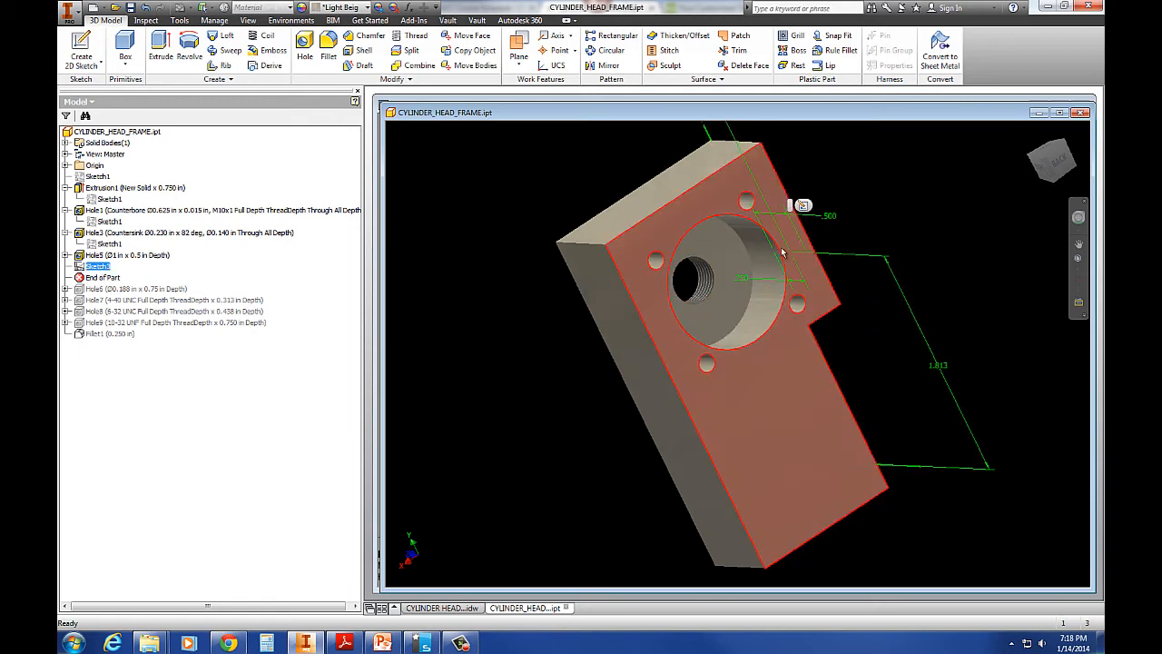
{"action": "left_click_drag", "start_coordinate": [101, 277], "coordinate": [105, 290]}
{"action": "left_click", "coordinate": [109, 277]}
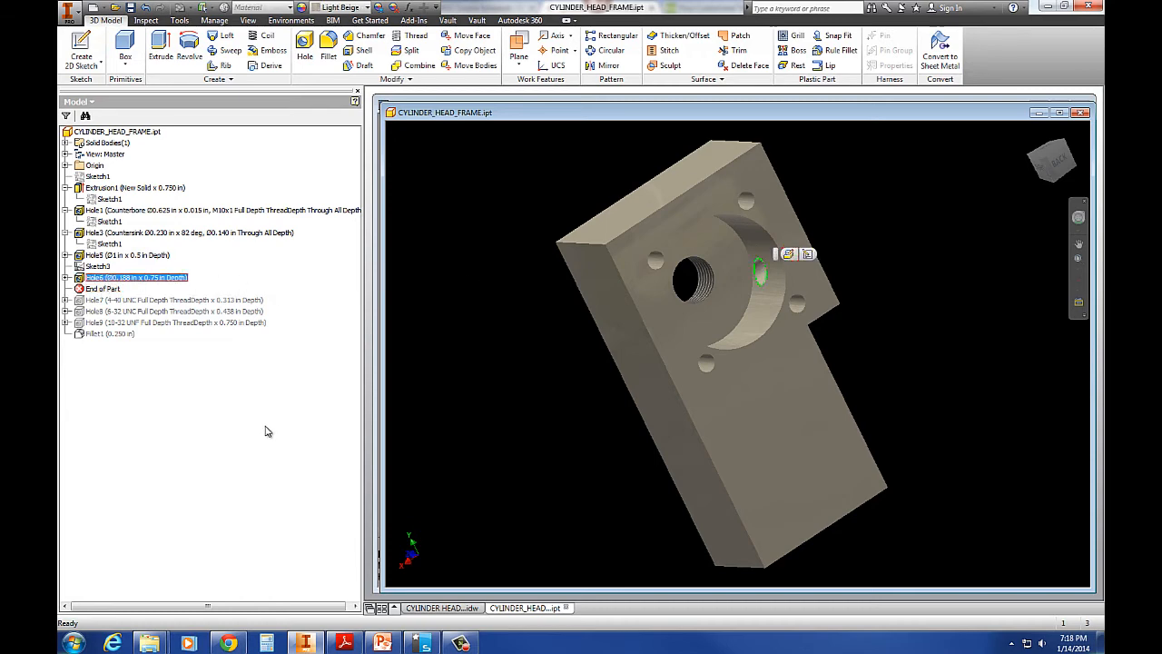
{"action": "left_click", "coordinate": [471, 610]}
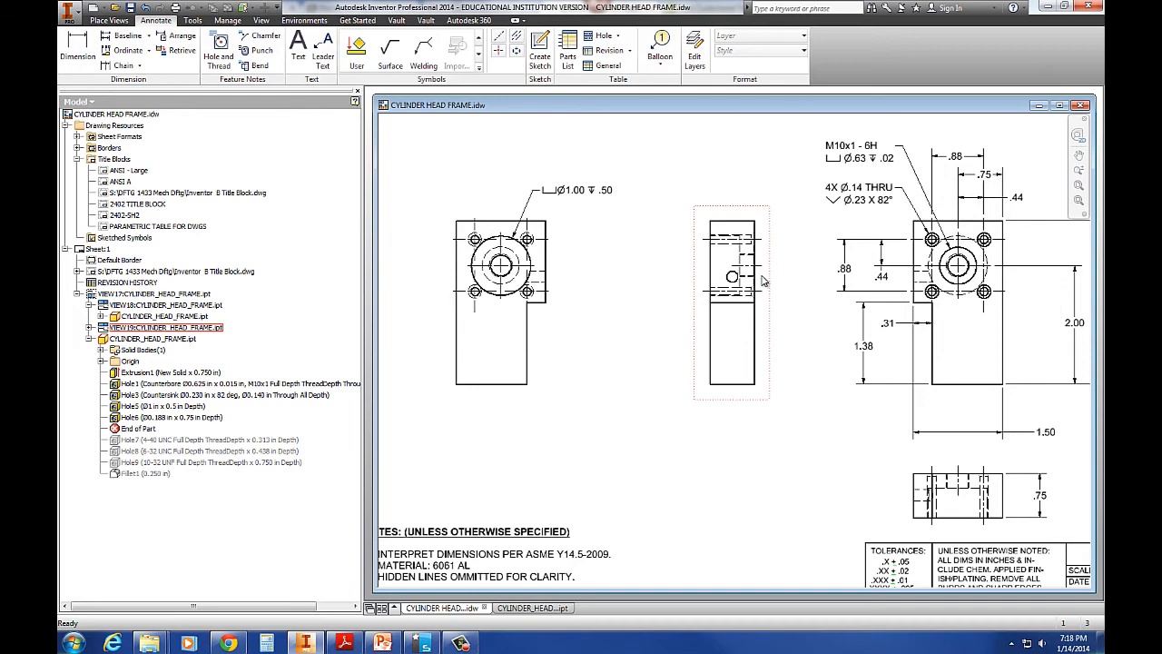
{"action": "scroll", "coordinate": [765, 277], "scroll_direction": "up", "scroll_amount": 3}
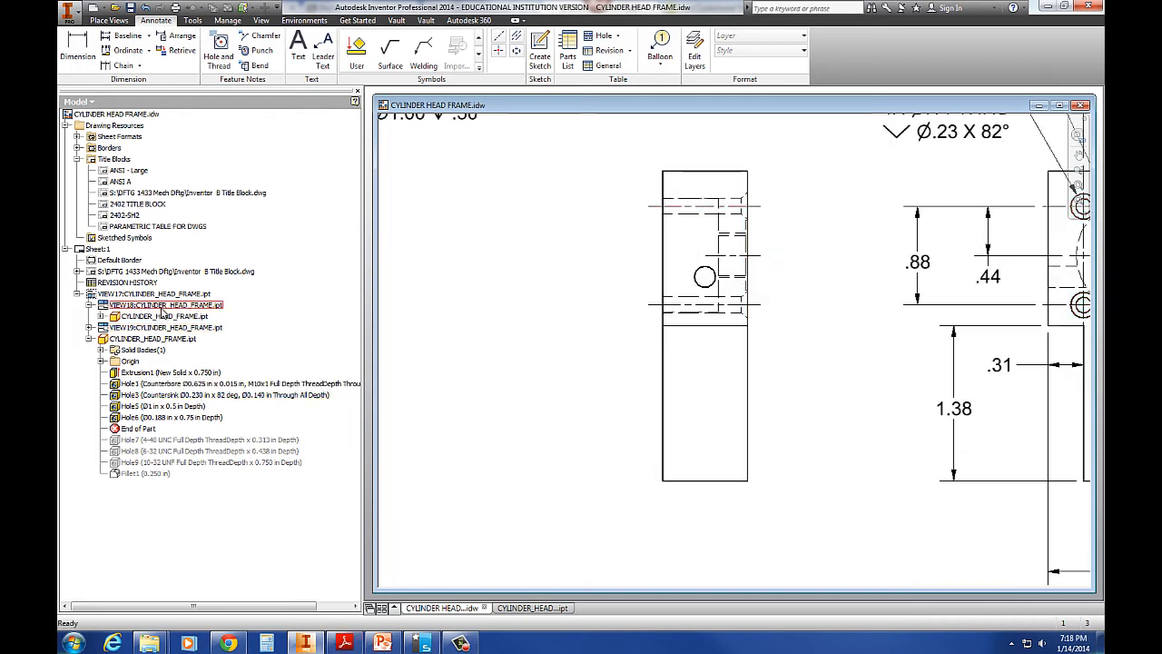
{"action": "left_click", "coordinate": [164, 407]}
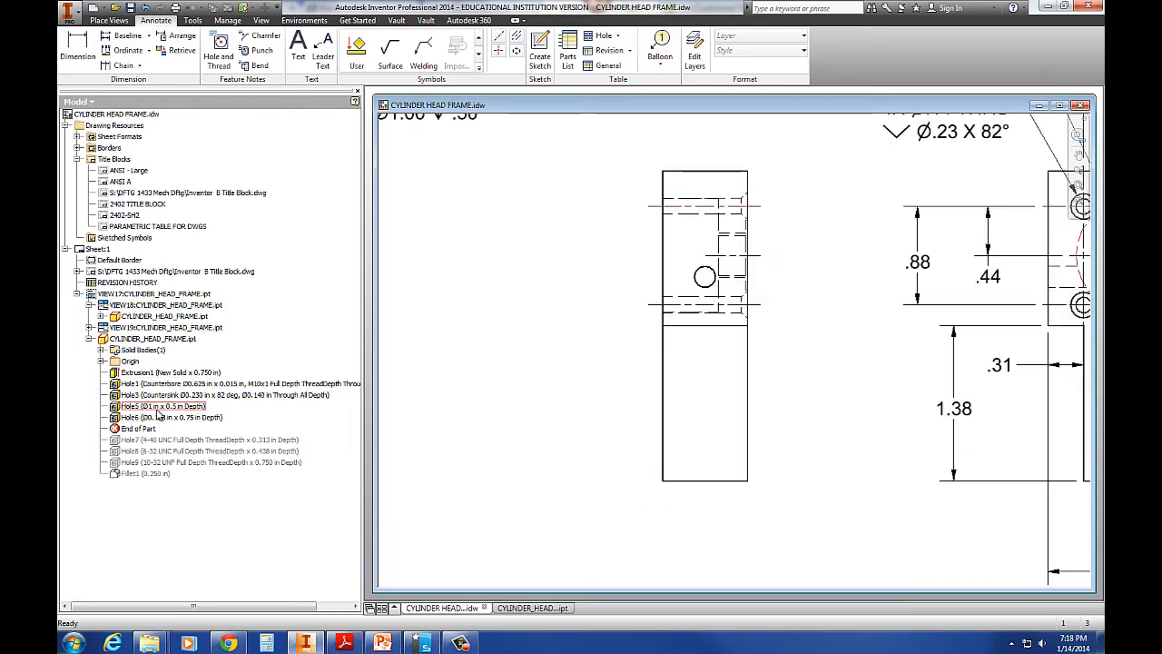
In the part model, move the End of Part marker below the 4-40 UNC hole feature and inspect those holes on the side face
{"action": "left_click", "coordinate": [532, 607]}
{"action": "left_click_drag", "start_coordinate": [102, 289], "coordinate": [102, 300]}
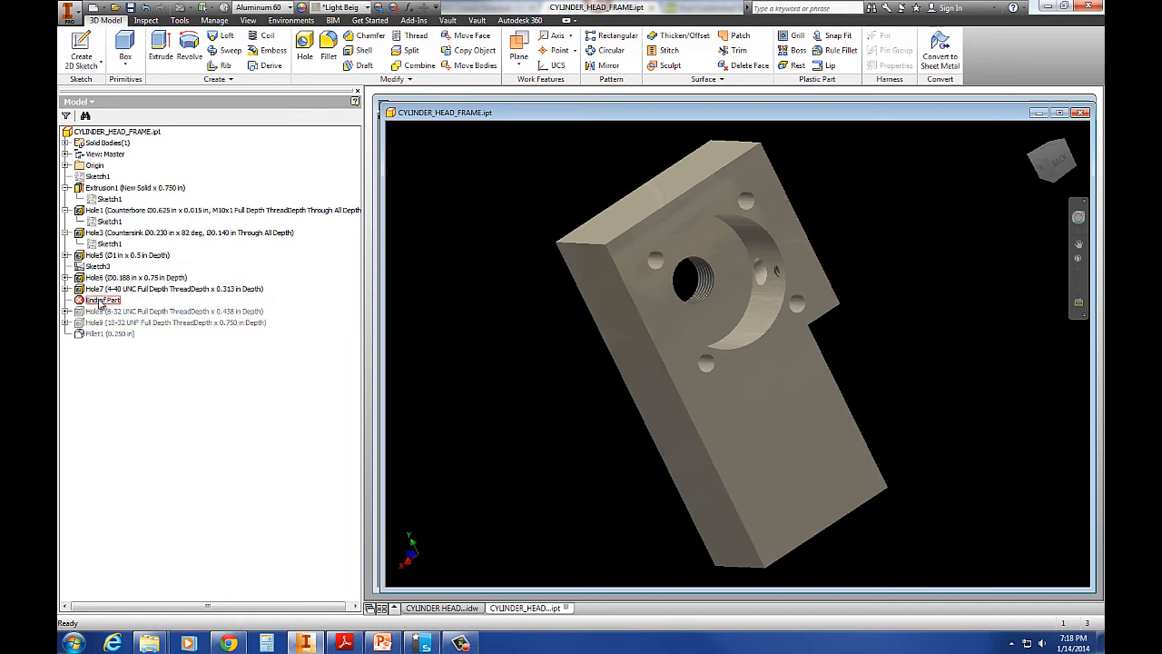
{"action": "left_click_drag", "start_coordinate": [102, 305], "coordinate": [107, 296]}
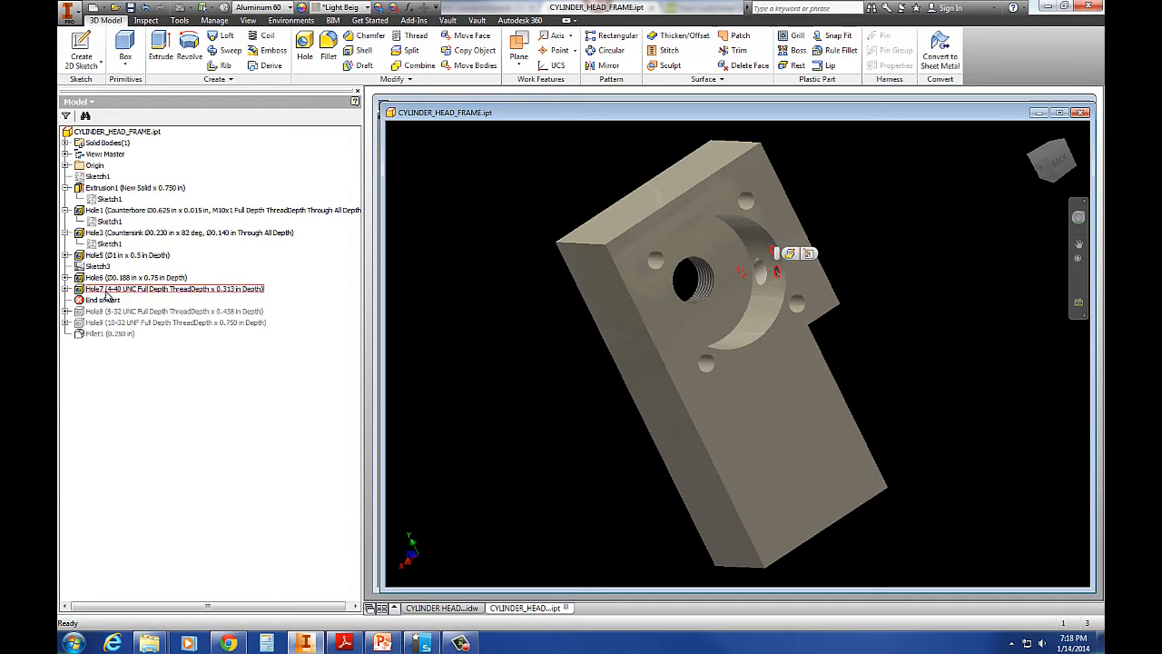
{"action": "left_click", "coordinate": [107, 292]}
{"action": "middle_click_drag", "start_coordinate": [928, 285], "coordinate": [780, 318], "text": "shift"}
{"action": "left_click", "coordinate": [829, 247]}
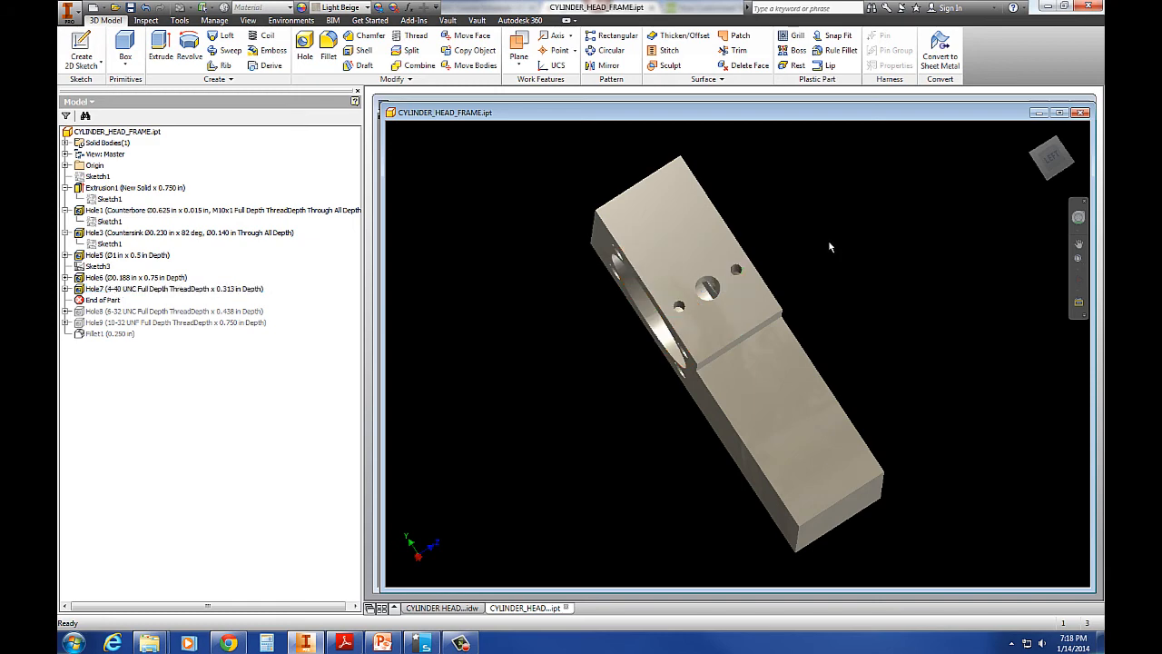
Back in the drawing, add automated centerlines to the front, side, rear and bottom views together with the dialog's existing settings
{"action": "left_click", "coordinate": [443, 607]}
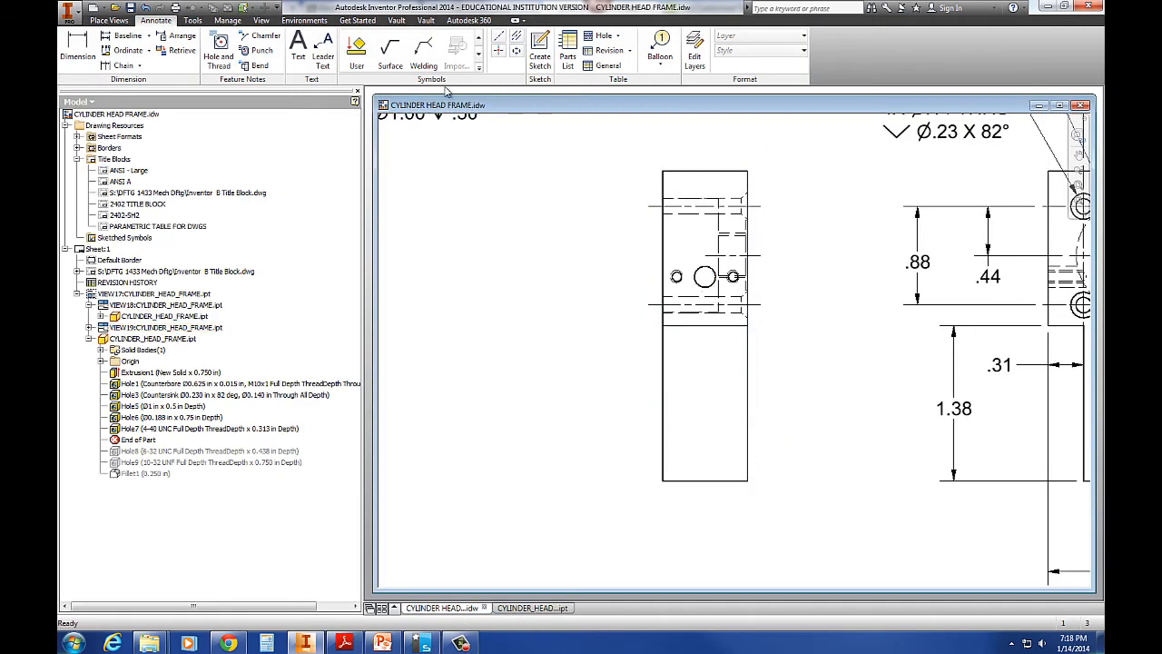
{"action": "right_click", "coordinate": [762, 325]}
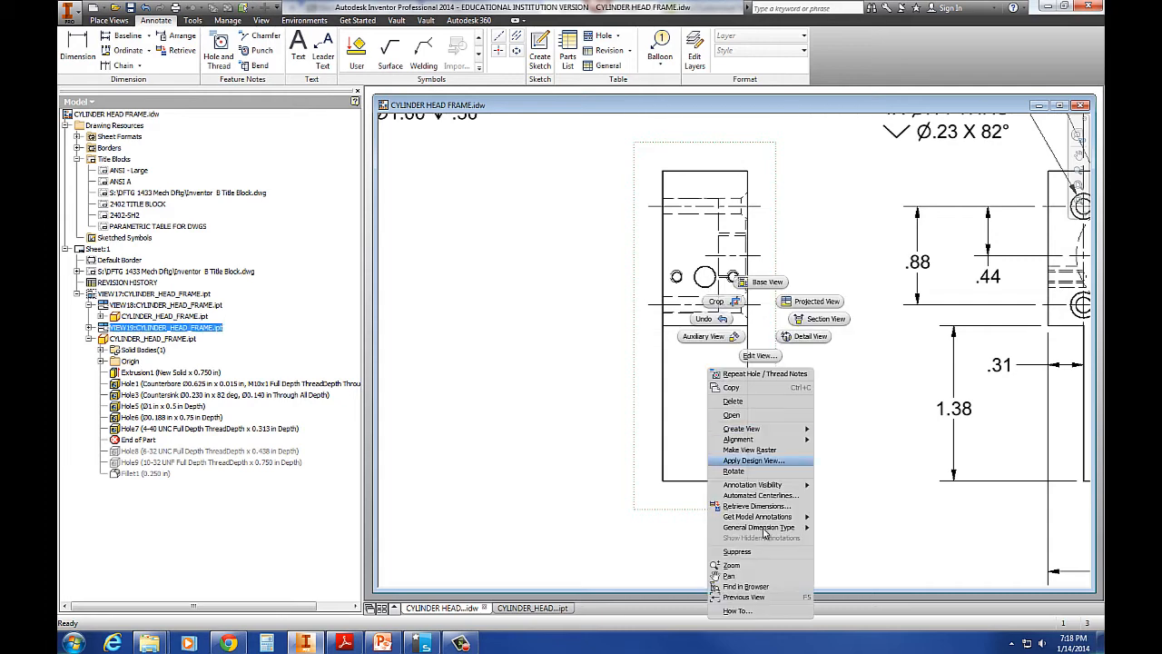
{"action": "left_click", "coordinate": [888, 345]}
{"action": "scroll", "coordinate": [721, 423], "scroll_direction": "up", "scroll_amount": 5}
{"action": "scroll", "coordinate": [741, 417], "scroll_direction": "down", "scroll_amount": 3}
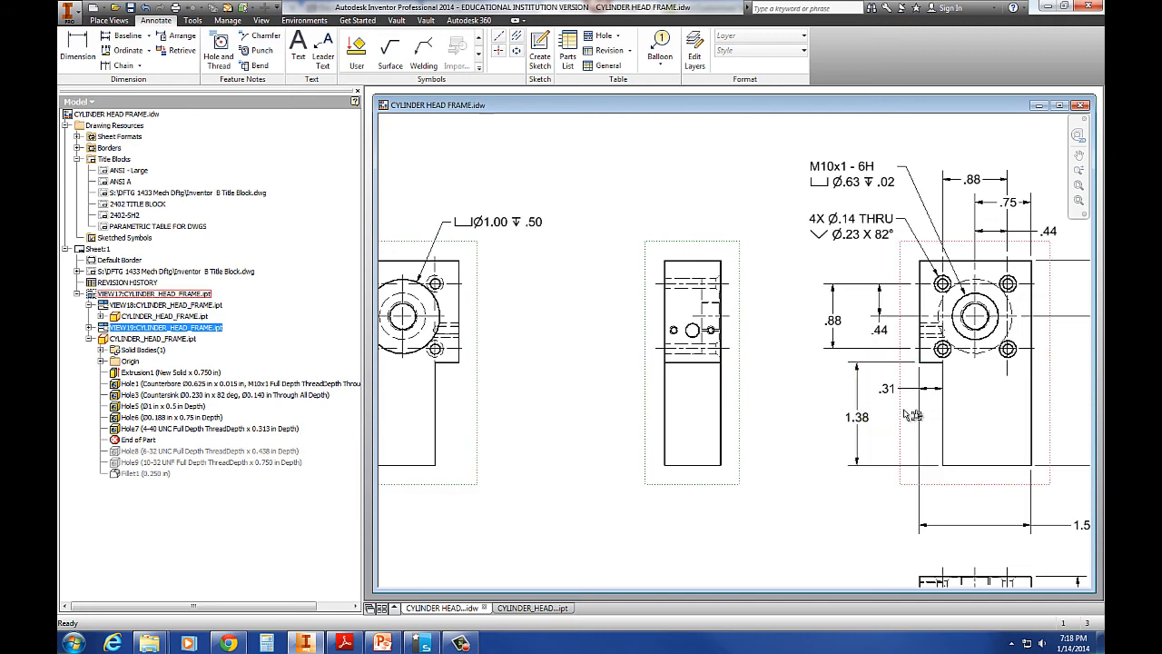
{"action": "left_click", "coordinate": [928, 424], "text": "ctrl"}
{"action": "scroll", "coordinate": [929, 424], "scroll_direction": "up", "scroll_amount": 3}
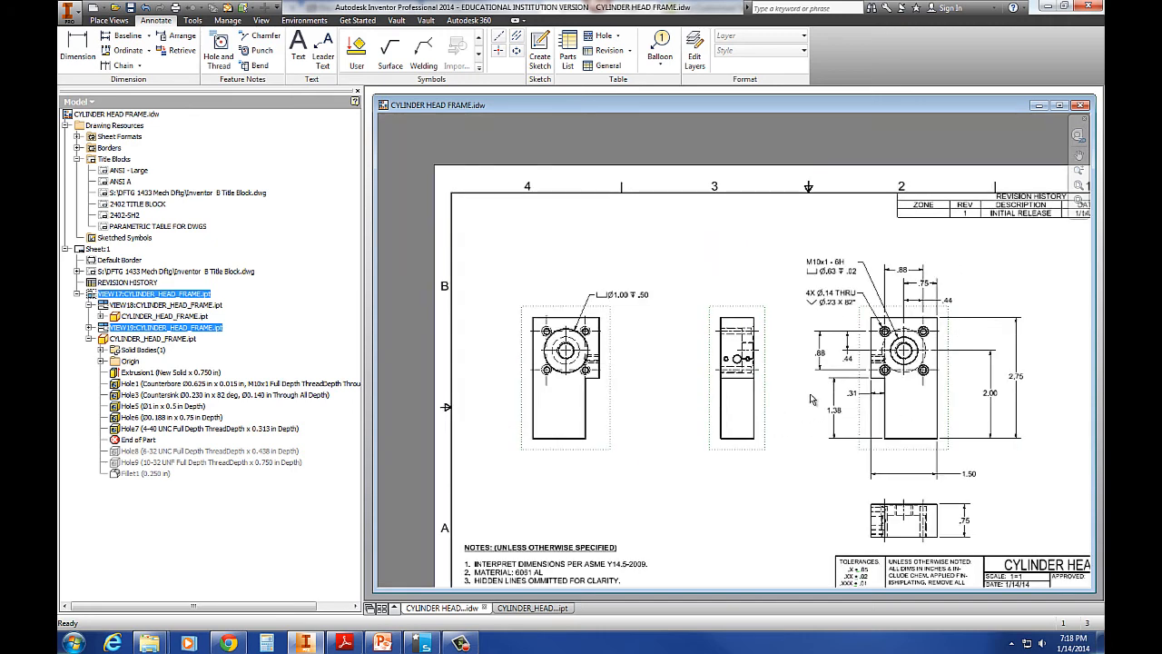
{"action": "left_click", "coordinate": [858, 520], "text": "ctrl"}
{"action": "right_click", "coordinate": [857, 516]}
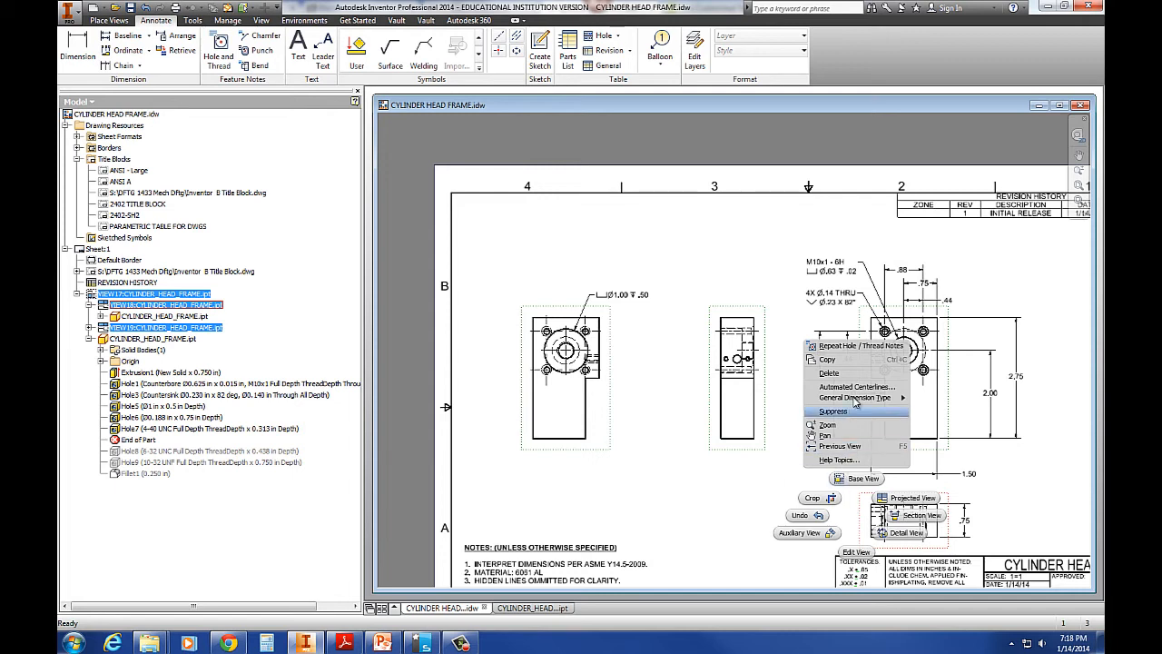
{"action": "left_click", "coordinate": [856, 388]}
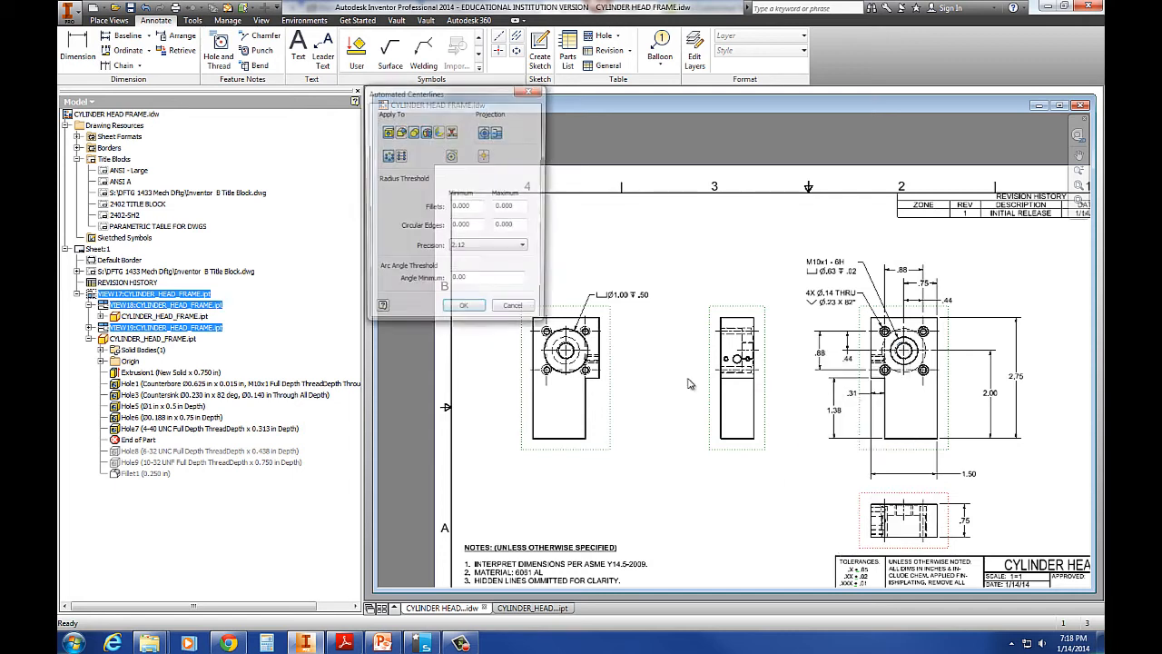
{"action": "left_click", "coordinate": [465, 311]}
{"action": "key", "text": "Escape"}
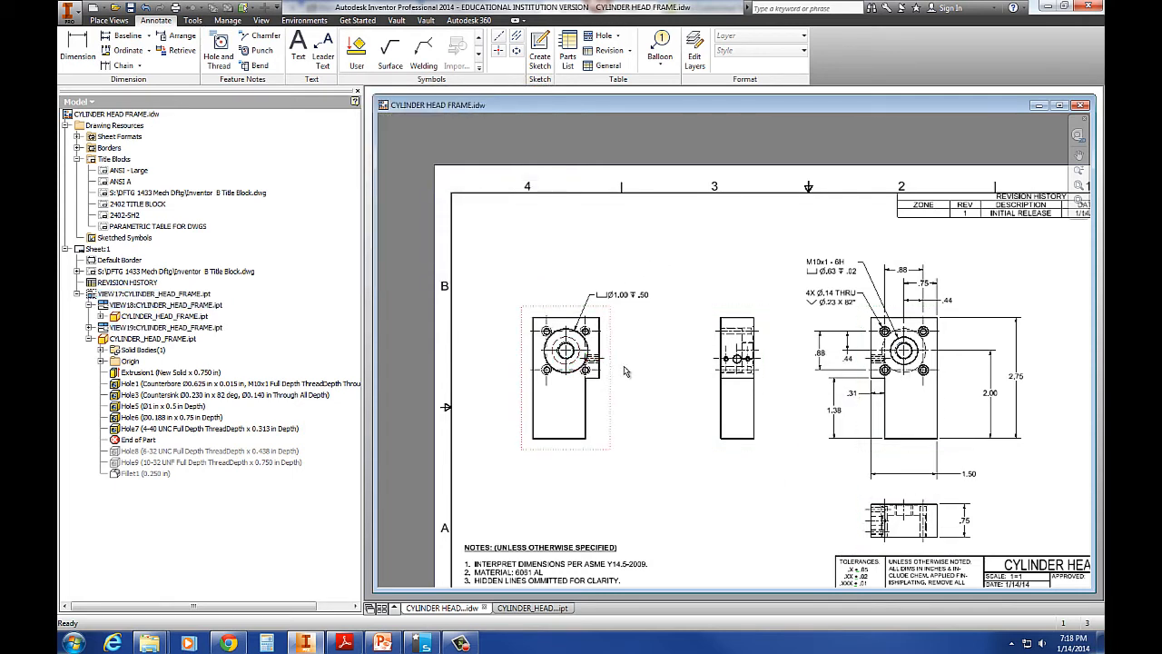
Set the front base view's display style to Hidden Line Removed
{"action": "scroll", "coordinate": [627, 370], "scroll_direction": "up", "scroll_amount": 3}
{"action": "scroll", "coordinate": [631, 371], "scroll_direction": "down", "scroll_amount": 2}
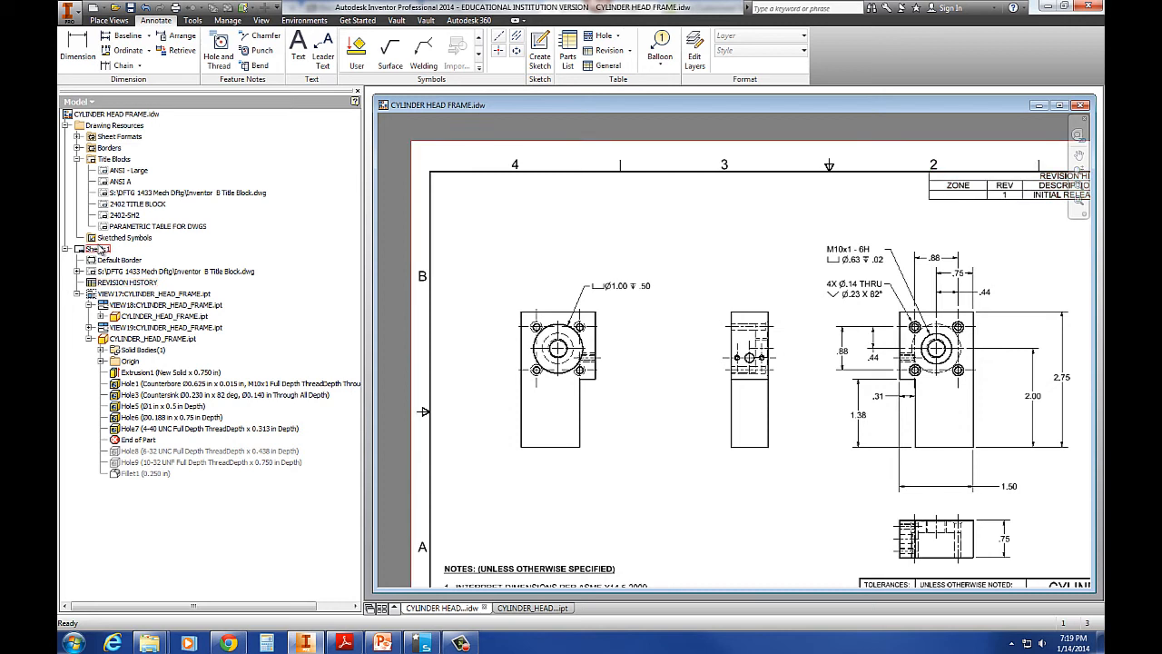
{"action": "left_click", "coordinate": [107, 297]}
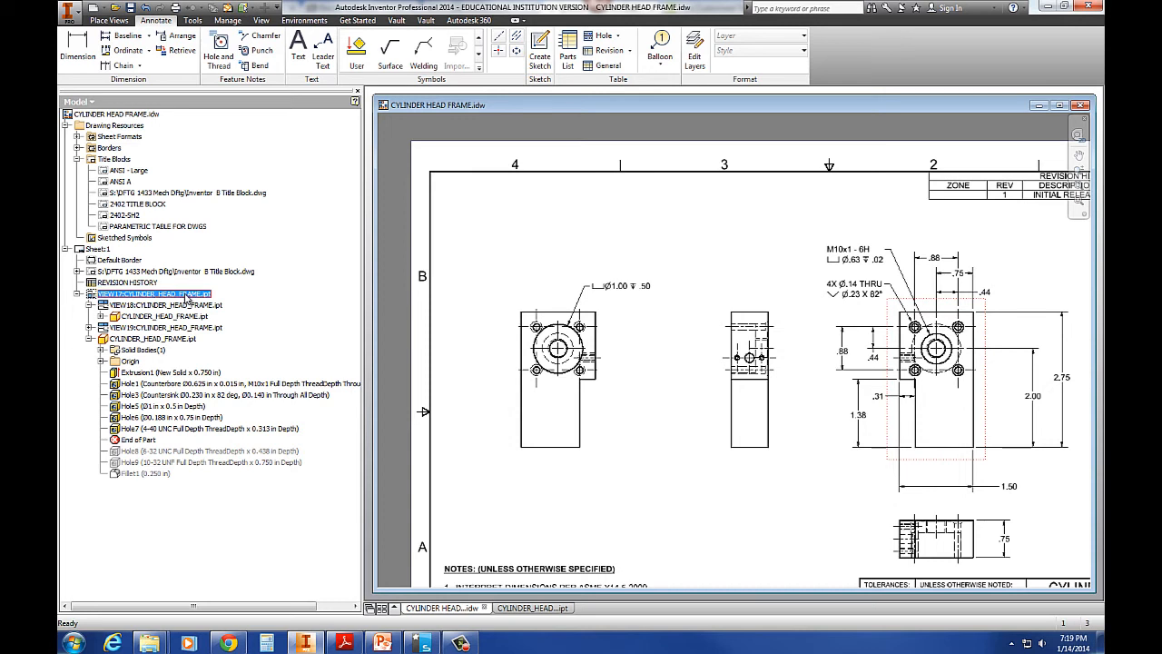
{"action": "right_click", "coordinate": [187, 298]}
{"action": "left_click", "coordinate": [291, 273]}
{"action": "right_click", "coordinate": [150, 293]}
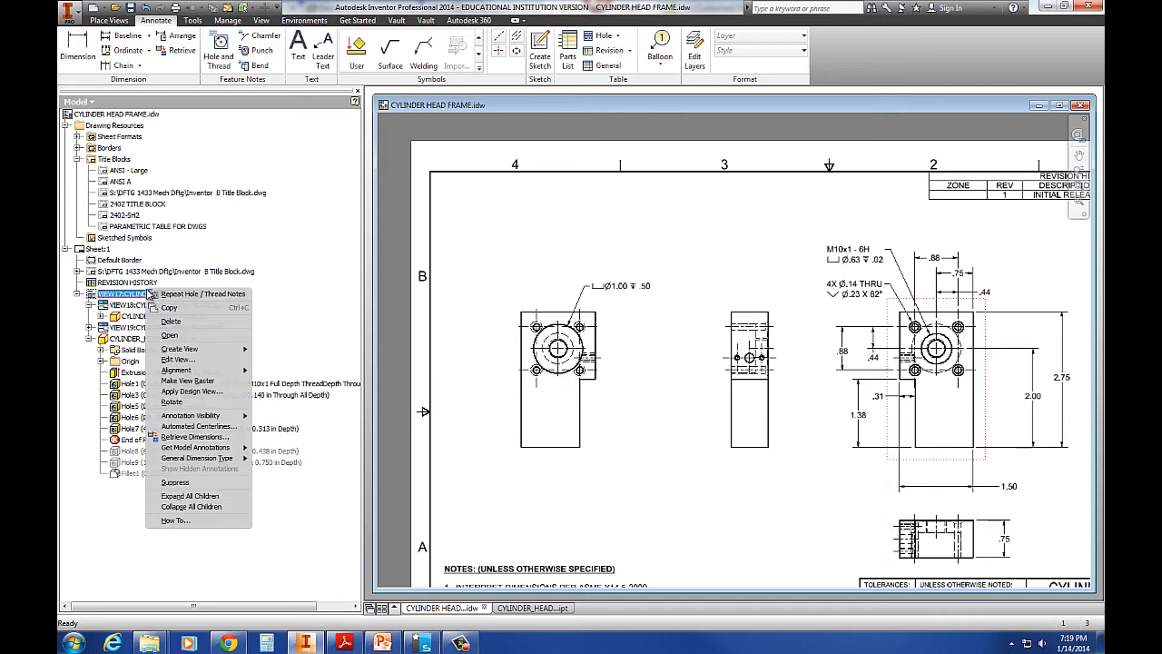
{"action": "left_click", "coordinate": [186, 359]}
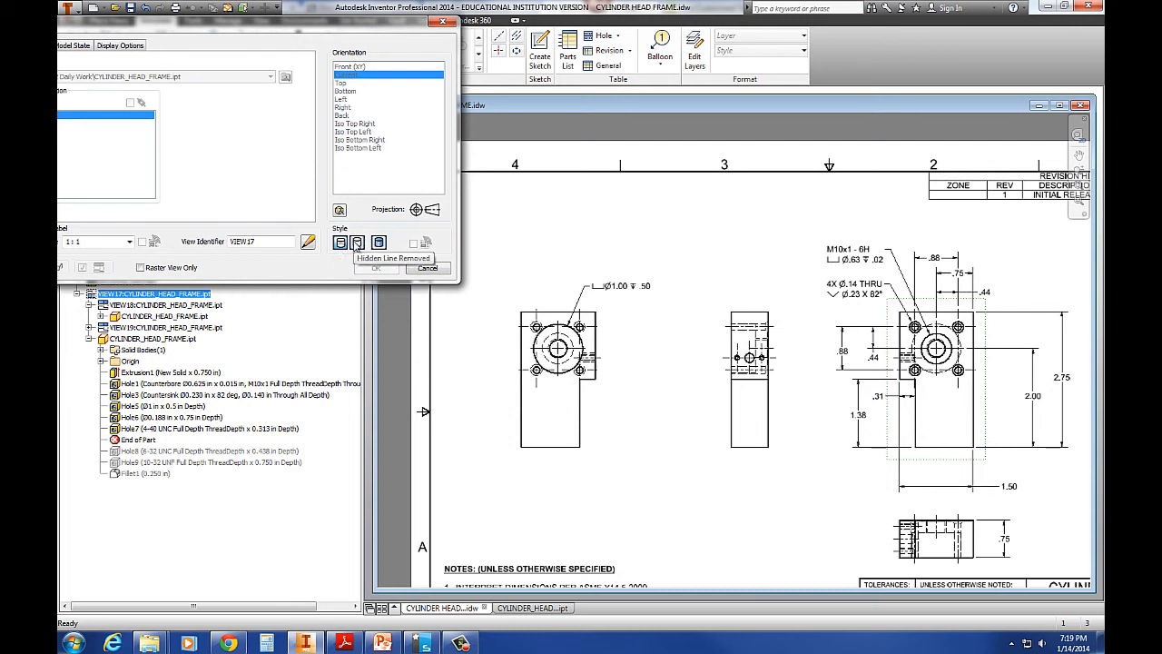
{"action": "left_click", "coordinate": [357, 242]}
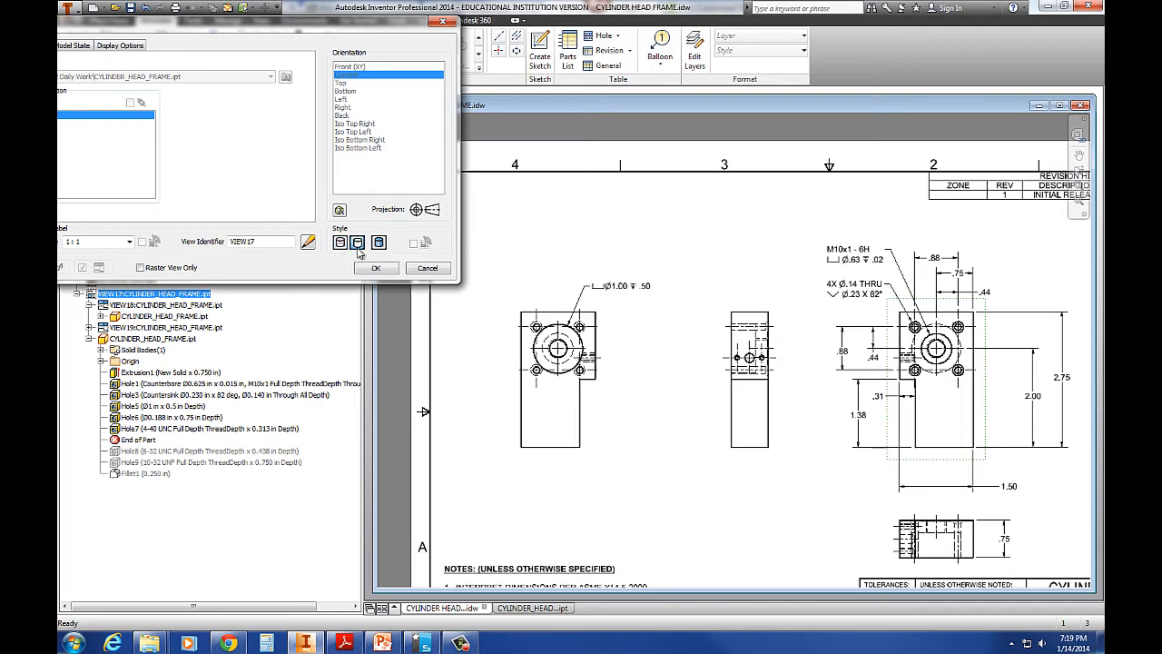
{"action": "left_click", "coordinate": [373, 268]}
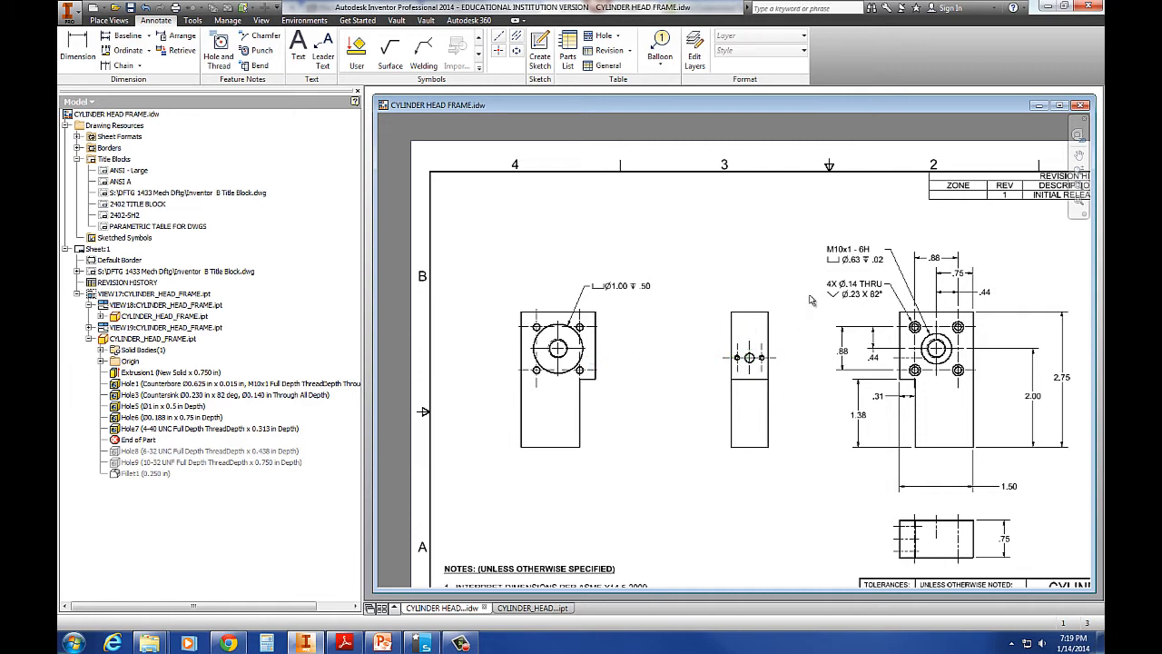
Check the side view's inherited display style in its view settings without changing anything
{"action": "left_click", "coordinate": [752, 309]}
{"action": "right_click", "coordinate": [751, 308]}
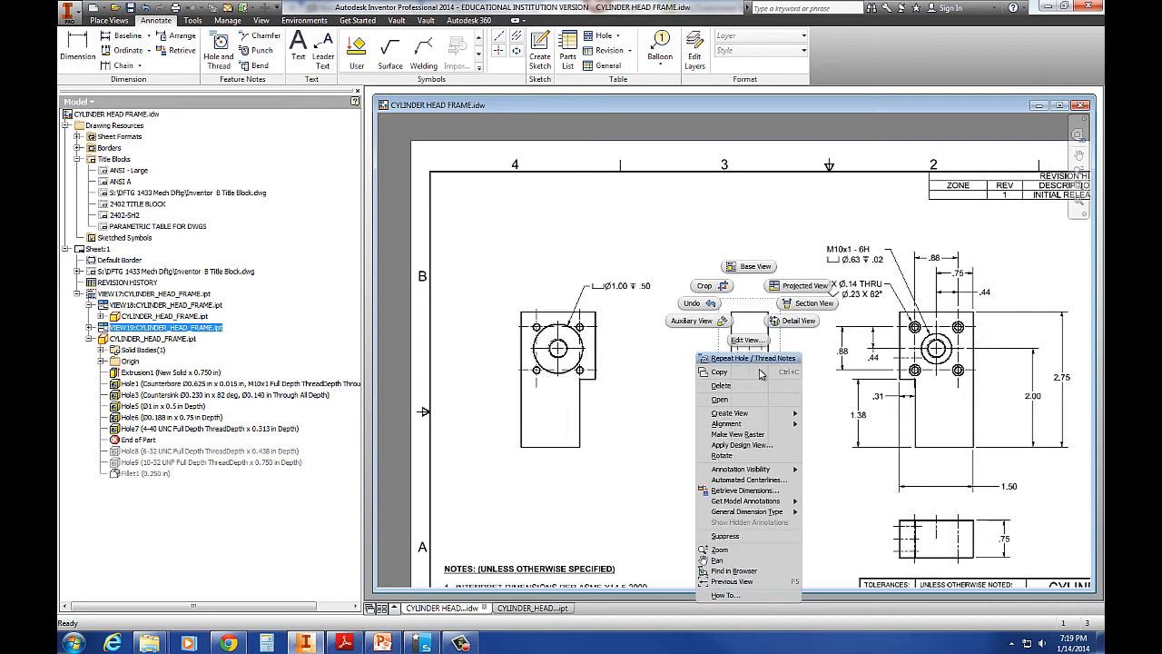
{"action": "left_click", "coordinate": [746, 340]}
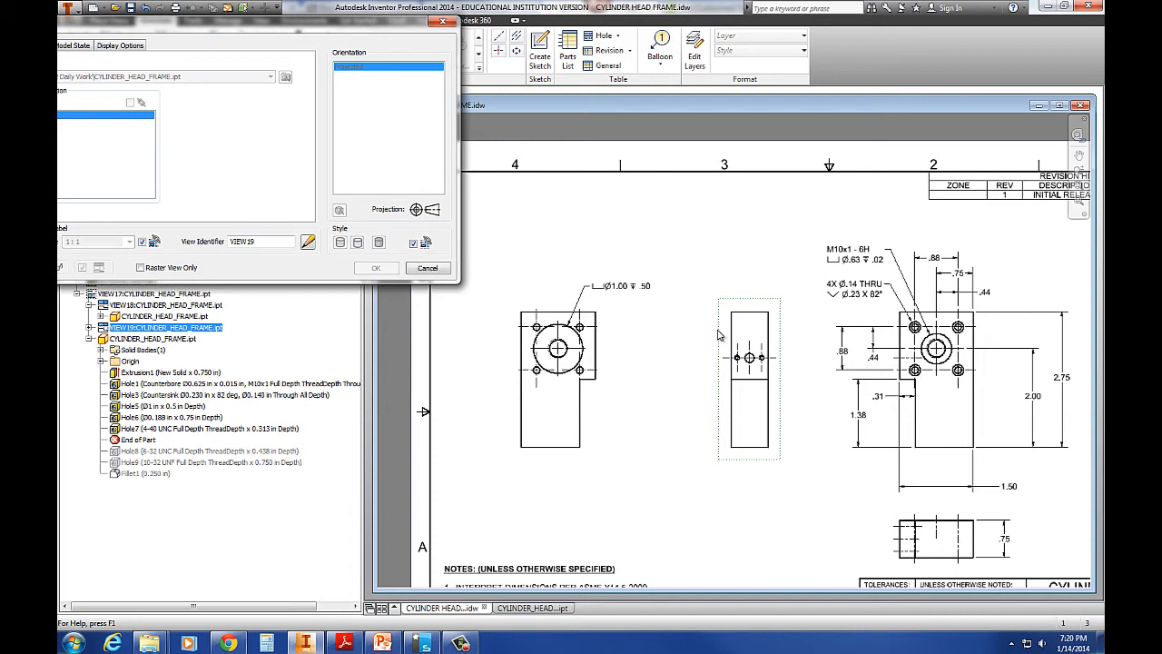
{"action": "left_click", "coordinate": [428, 270]}
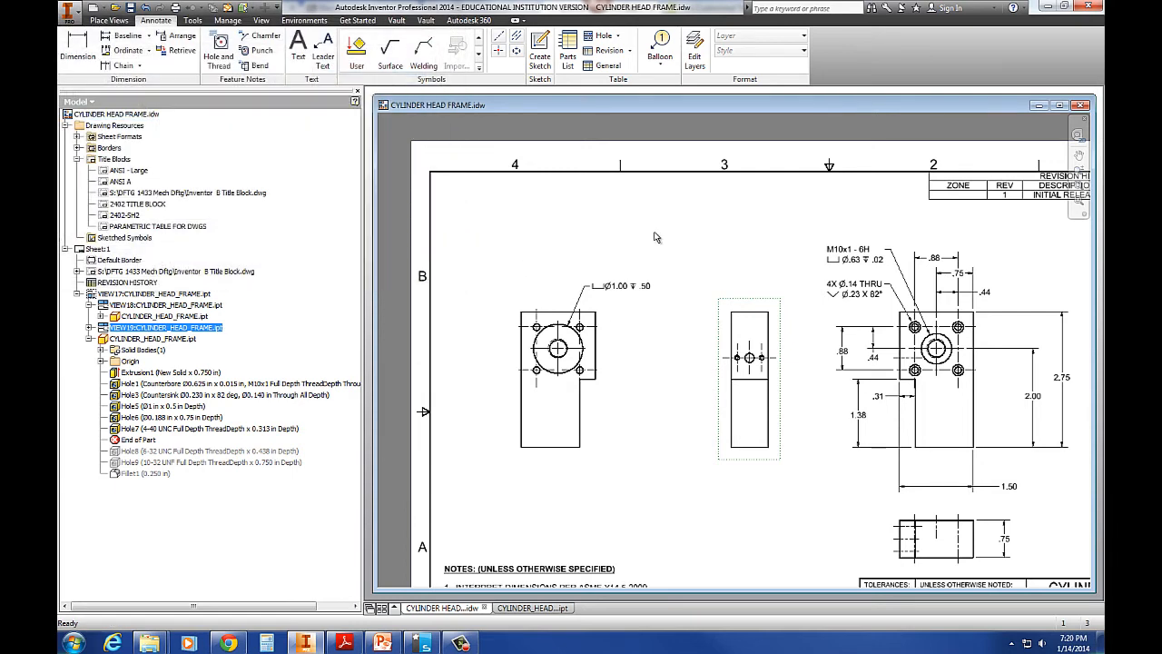
Delete all the horizontal and vertical centerlines from the bottom view of the frame
{"action": "scroll", "coordinate": [612, 423], "scroll_direction": "up", "scroll_amount": 3}
{"action": "scroll", "coordinate": [606, 437], "scroll_direction": "down", "scroll_amount": 5}
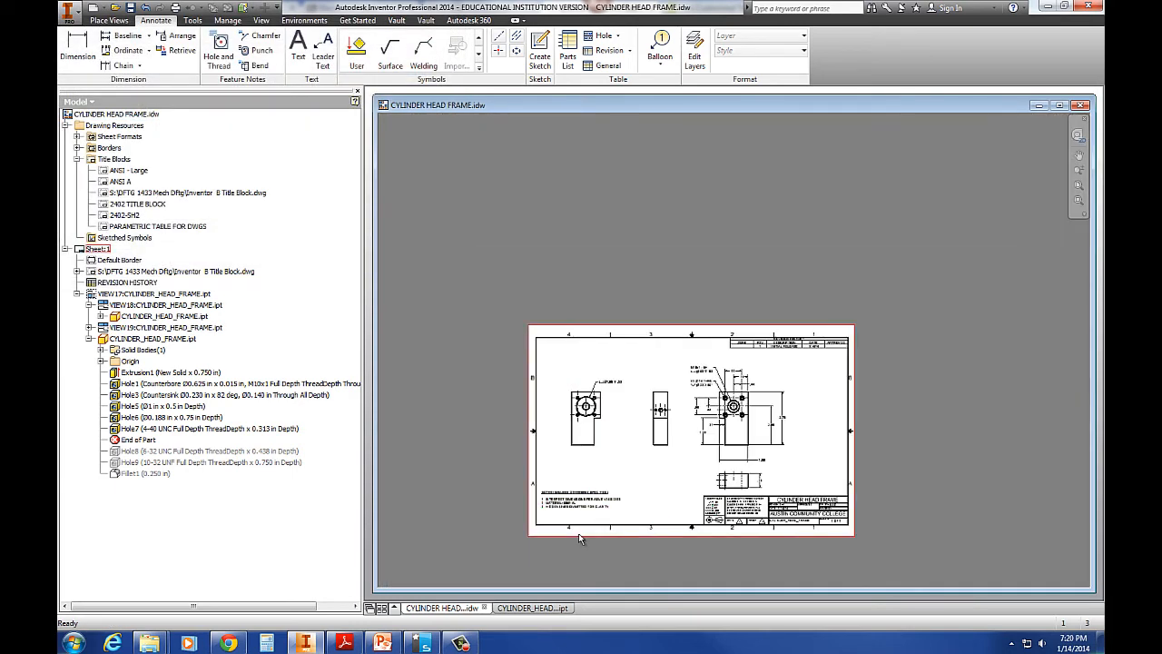
{"action": "scroll", "coordinate": [596, 522], "scroll_direction": "up", "scroll_amount": 2}
{"action": "scroll", "coordinate": [855, 474], "scroll_direction": "up", "scroll_amount": 4}
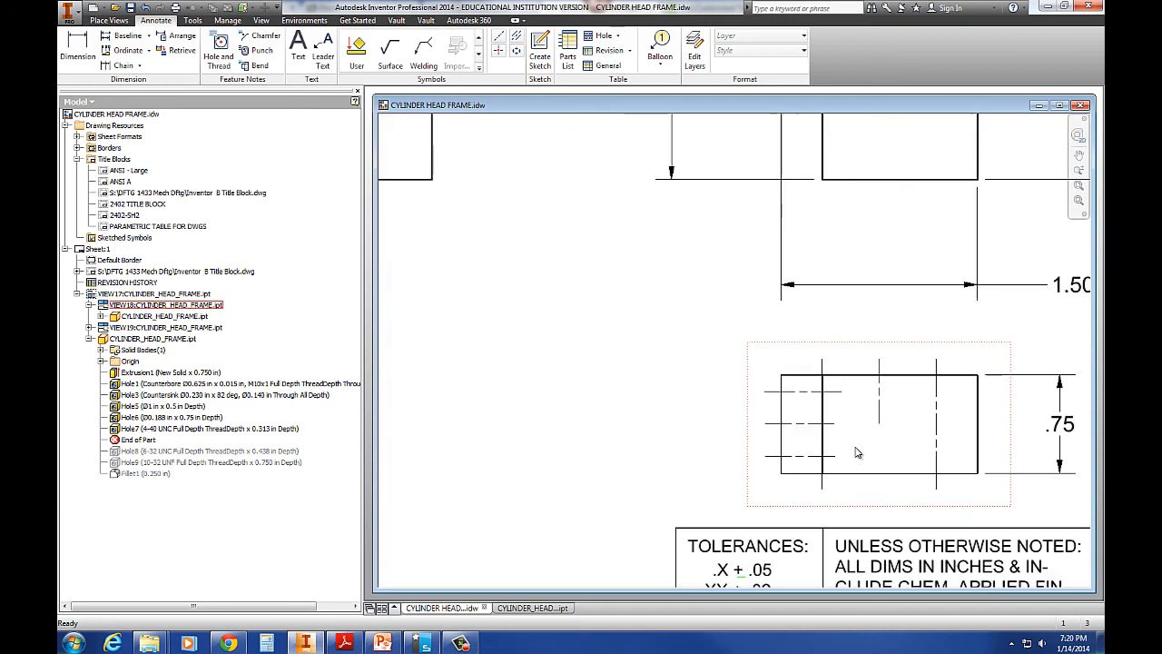
{"action": "scroll", "coordinate": [853, 454], "scroll_direction": "down", "scroll_amount": 2}
{"action": "left_click", "coordinate": [806, 452]}
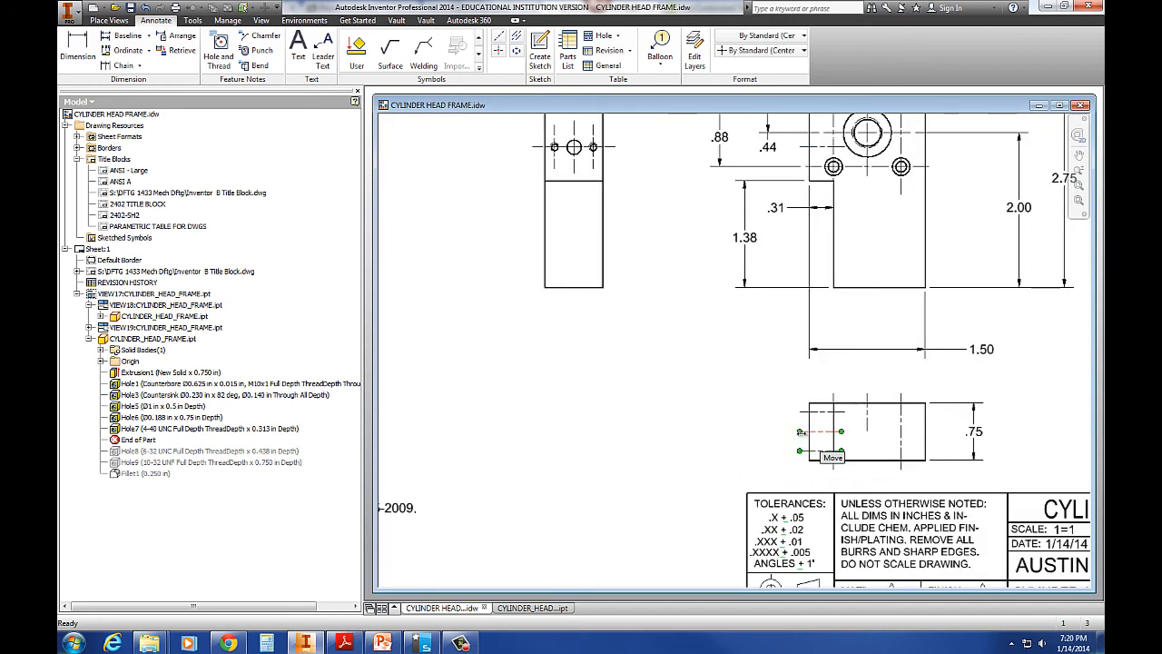
{"action": "left_click", "coordinate": [801, 431], "text": "ctrl"}
{"action": "left_click", "coordinate": [802, 412], "text": "ctrl"}
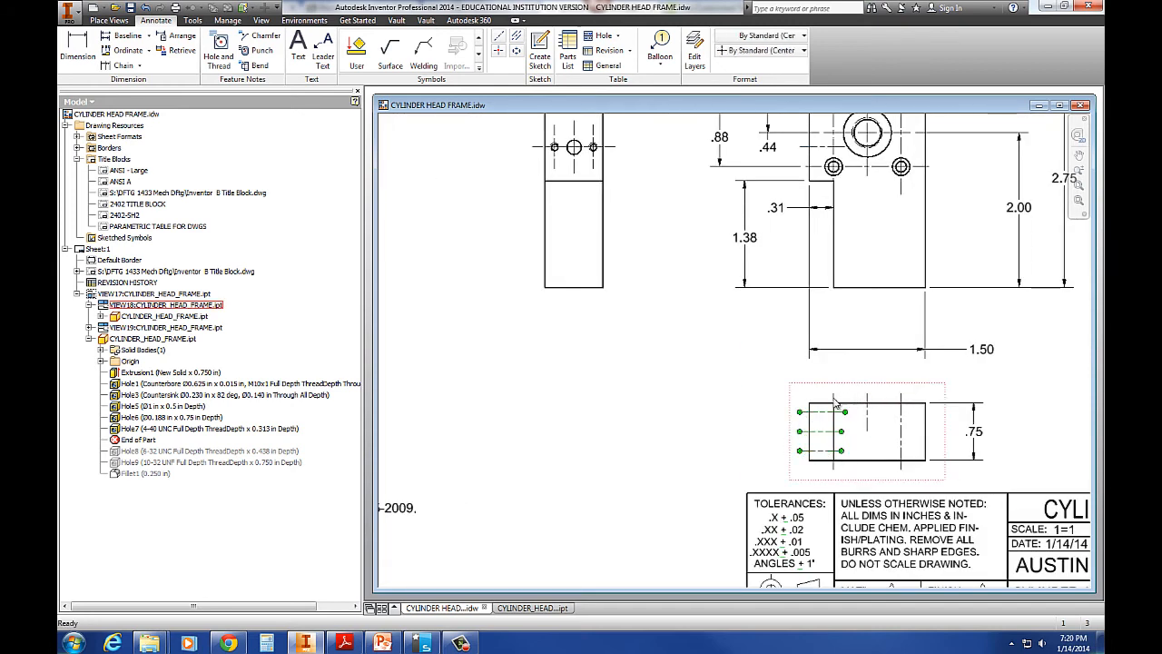
{"action": "left_click", "coordinate": [869, 404], "text": "ctrl"}
{"action": "left_click", "coordinate": [901, 404], "text": "ctrl"}
{"action": "right_click", "coordinate": [732, 370]}
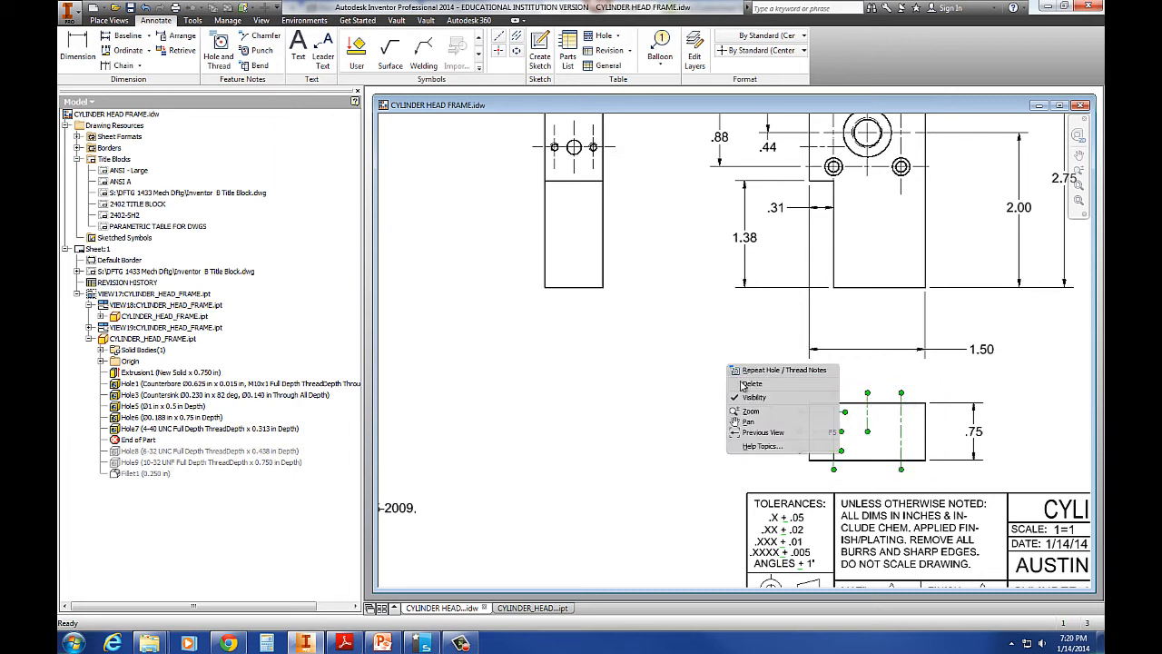
{"action": "left_click", "coordinate": [752, 384]}
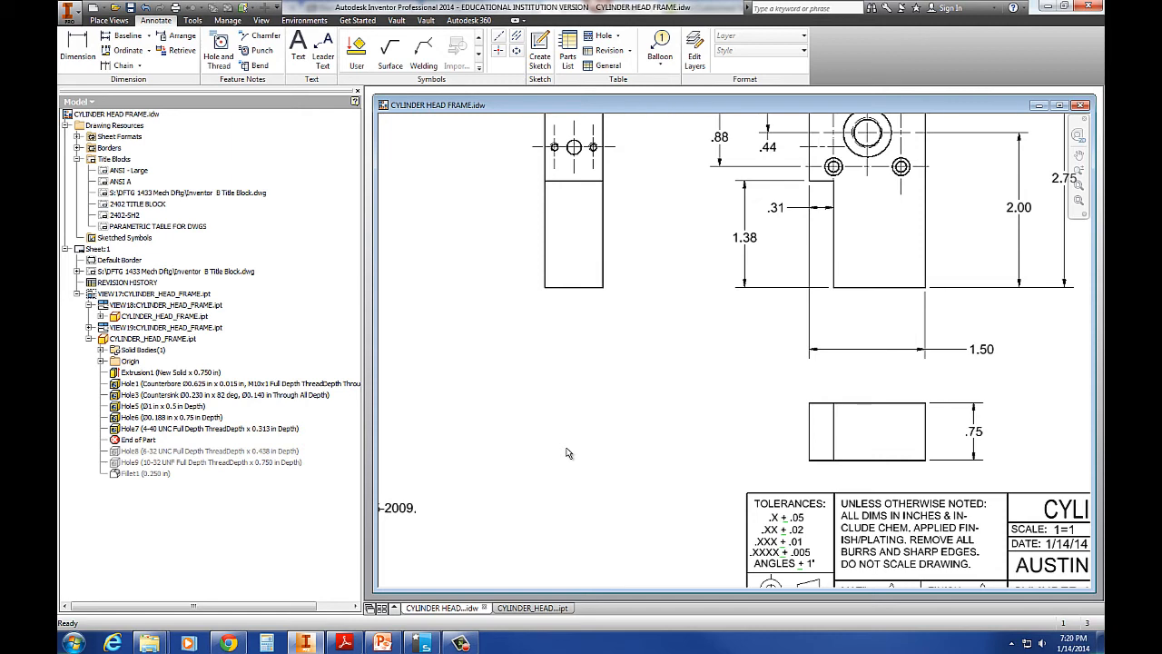
Add a hole note to one of the small 4-40 UNC threaded holes, placed above and beside the side view
{"action": "scroll", "coordinate": [586, 458], "scroll_direction": "down", "scroll_amount": 2}
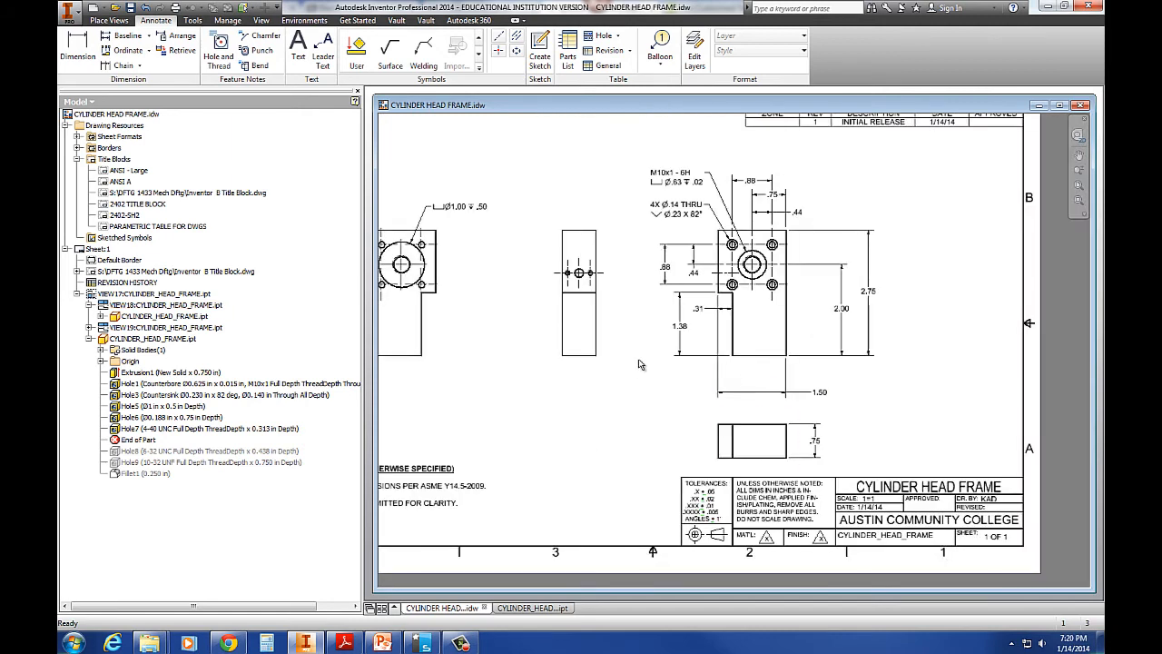
{"action": "scroll", "coordinate": [638, 364], "scroll_direction": "down", "scroll_amount": 2}
{"action": "scroll", "coordinate": [585, 309], "scroll_direction": "up", "scroll_amount": 4}
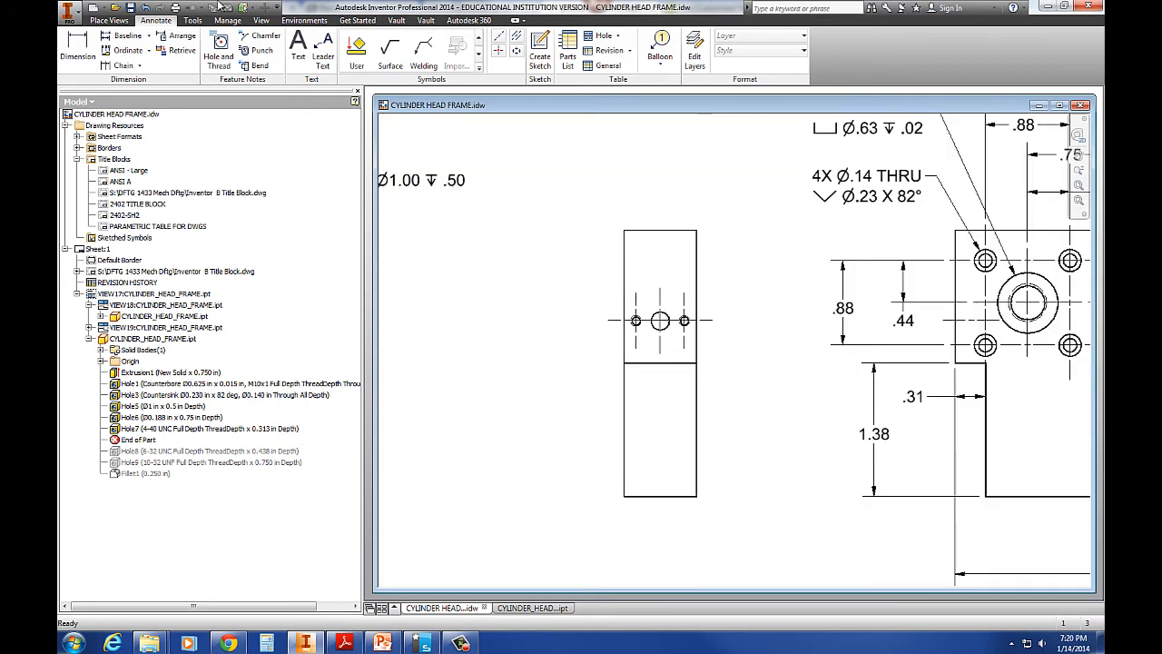
{"action": "left_click", "coordinate": [221, 46]}
{"action": "scroll", "coordinate": [640, 313], "scroll_direction": "up", "scroll_amount": 5}
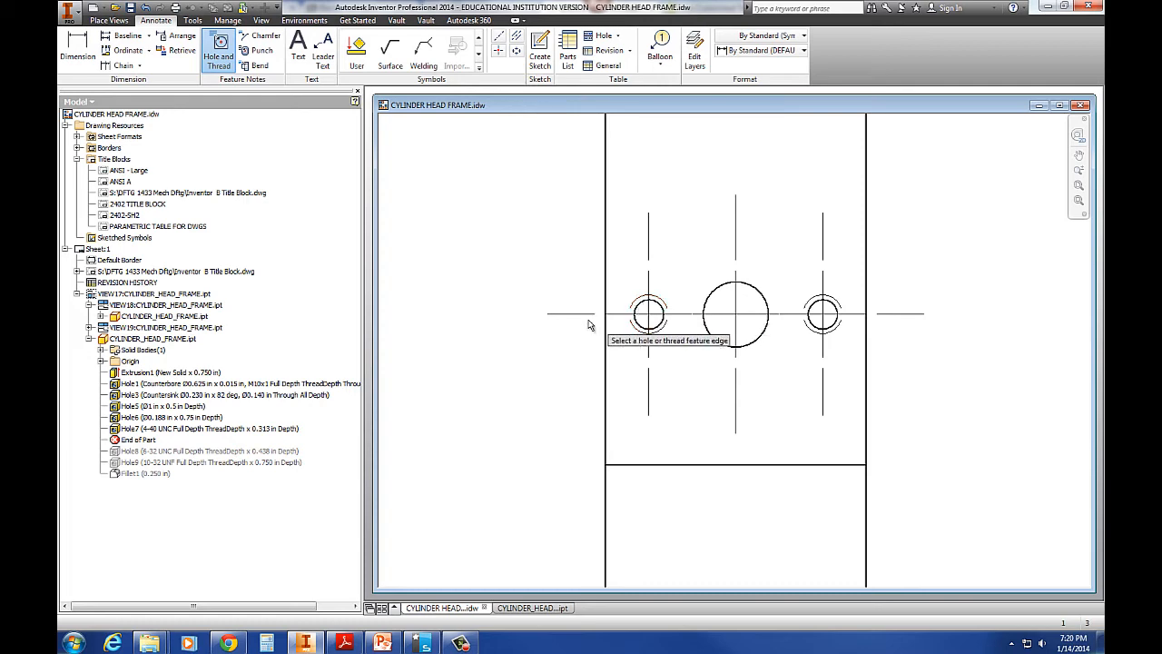
{"action": "left_click", "coordinate": [648, 312]}
{"action": "scroll", "coordinate": [542, 149], "scroll_direction": "down", "scroll_amount": 5}
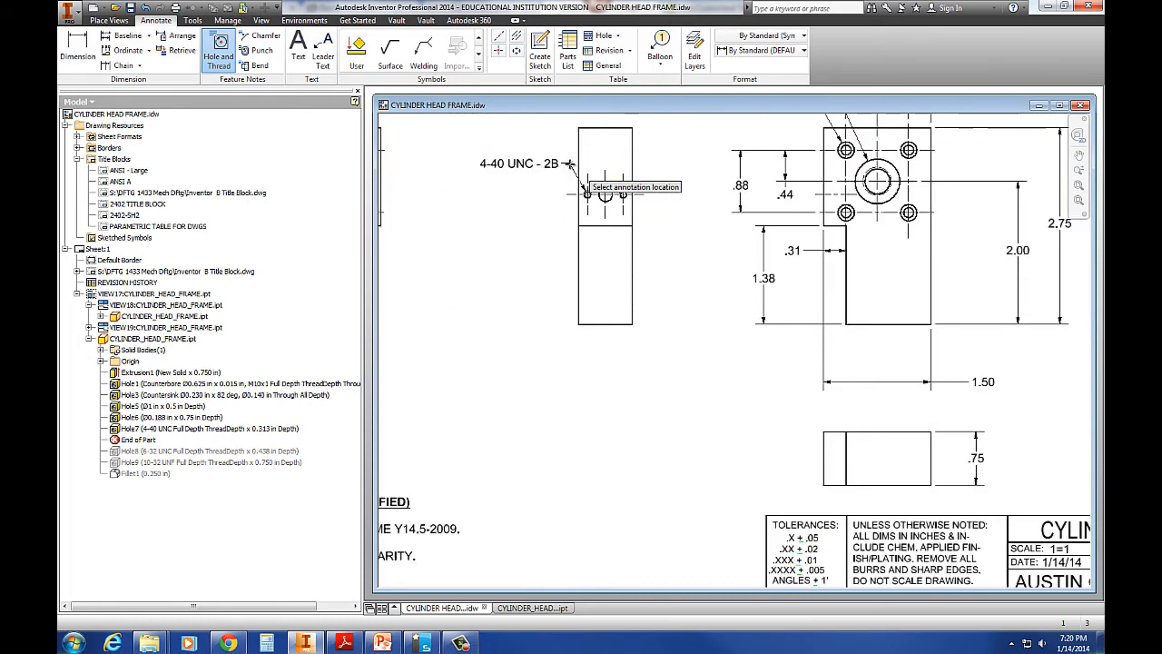
{"action": "left_click", "coordinate": [547, 152]}
{"action": "key", "text": "Escape"}
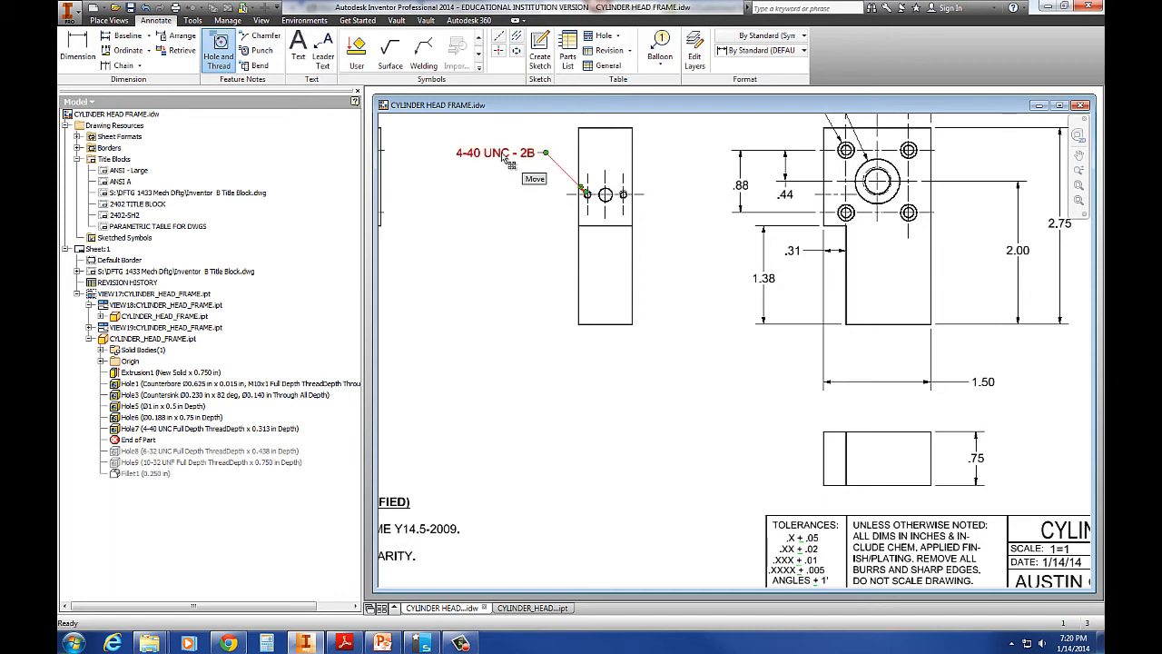
Prefix the 4-40 UNC hole note with the quantity 2X
{"action": "double_click", "coordinate": [502, 156]}
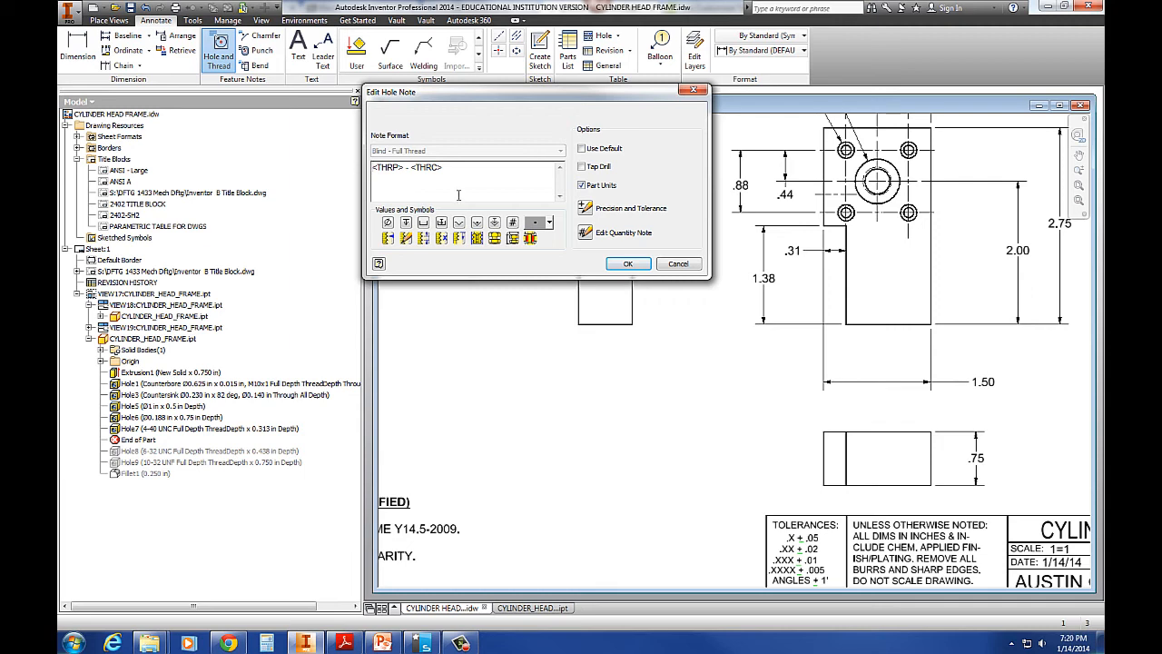
{"action": "type", "text": "2X"}
{"action": "left_click", "coordinate": [630, 265]}
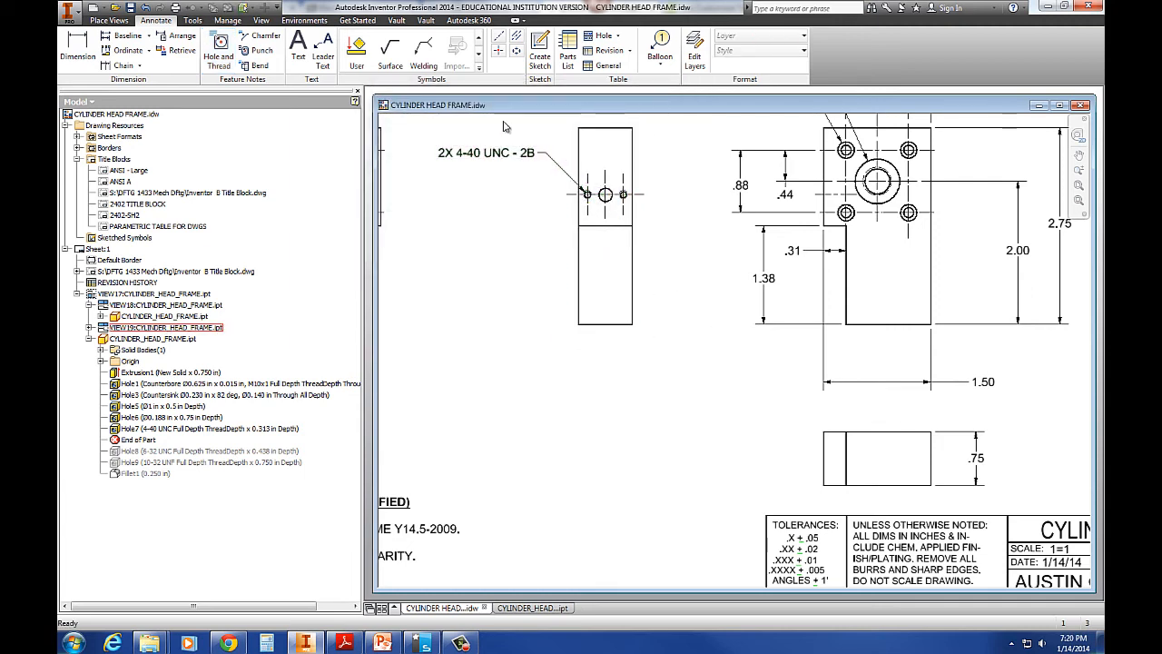
Add a hole note to the plain center hole in the side view, placed beside the view's upper edge
{"action": "left_click", "coordinate": [221, 55]}
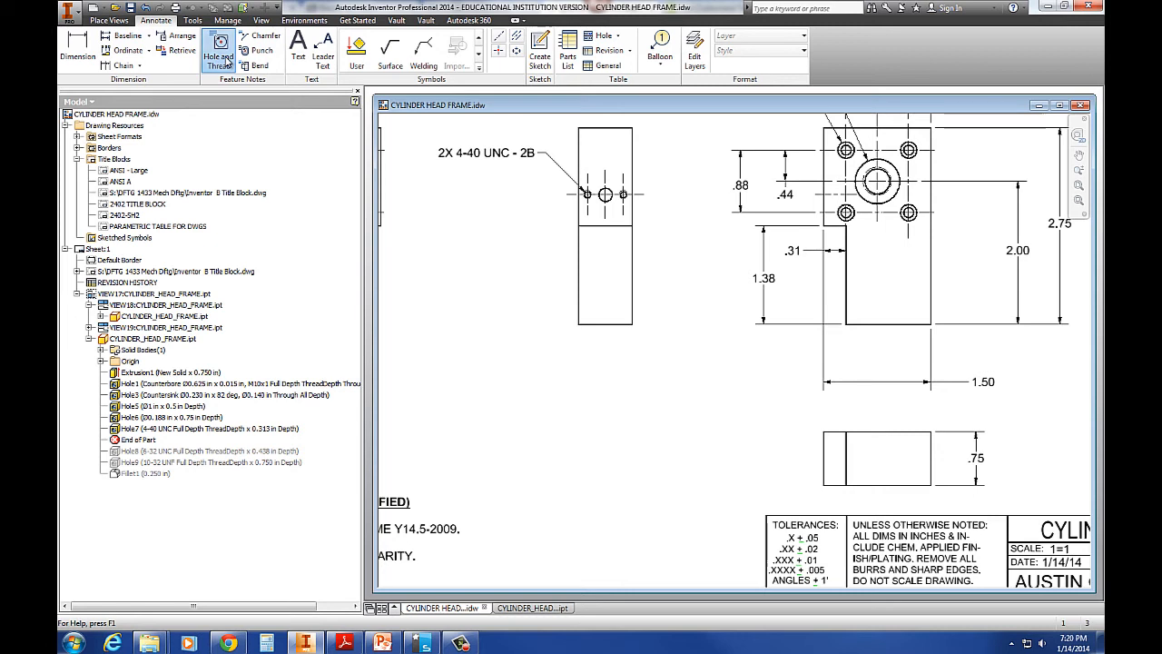
{"action": "left_click", "coordinate": [607, 192]}
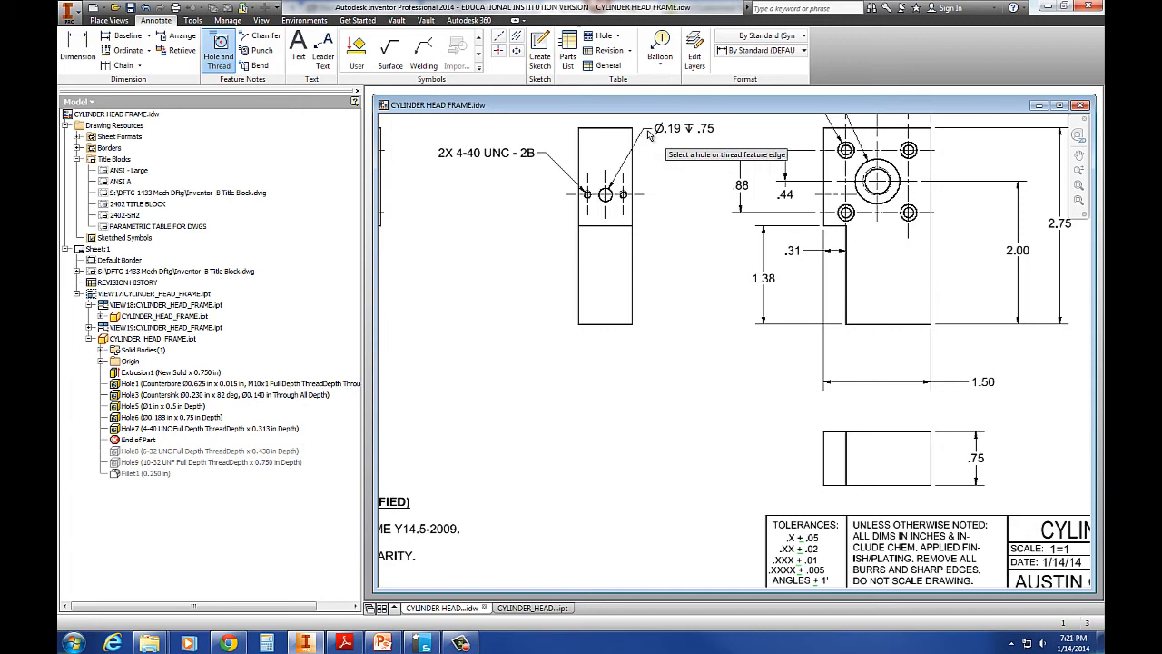
{"action": "left_click", "coordinate": [645, 130]}
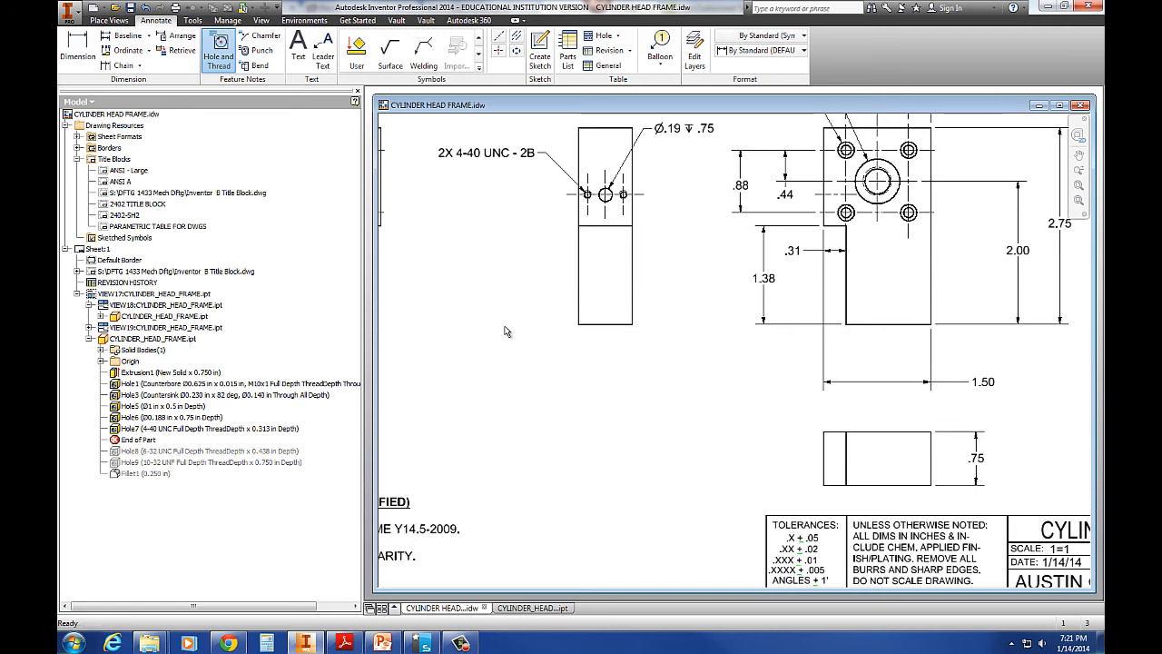
{"action": "key", "text": "Escape"}
Retrieve all model dimensions of the center hole feature into the side view
{"action": "right_click", "coordinate": [567, 290]}
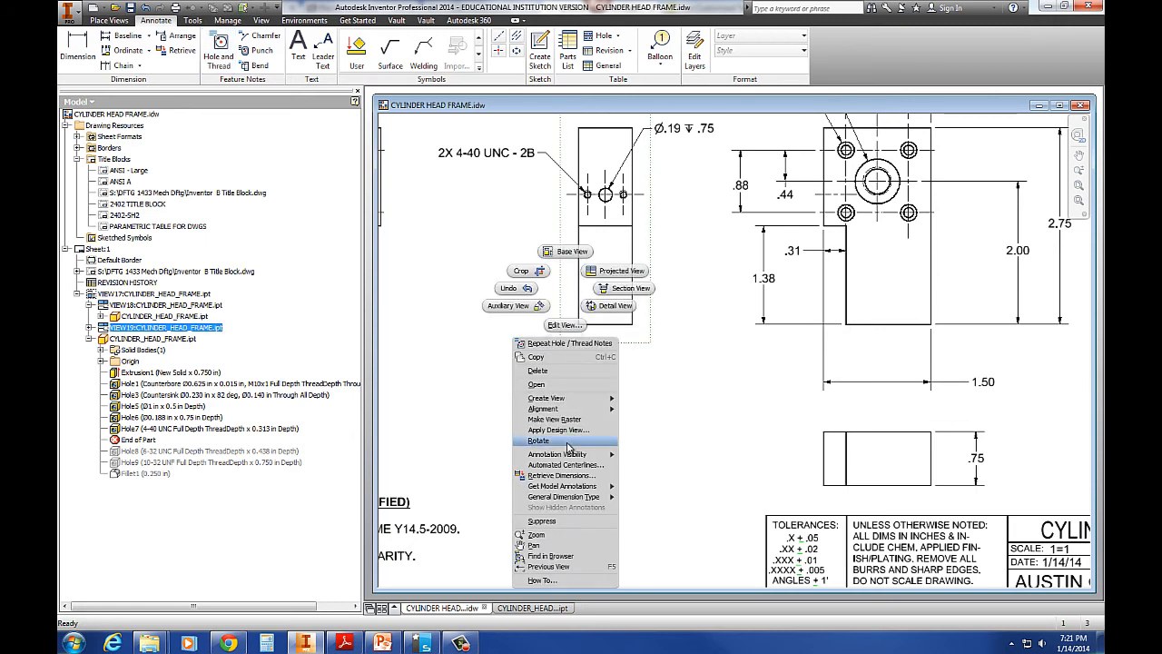
{"action": "left_click", "coordinate": [582, 476]}
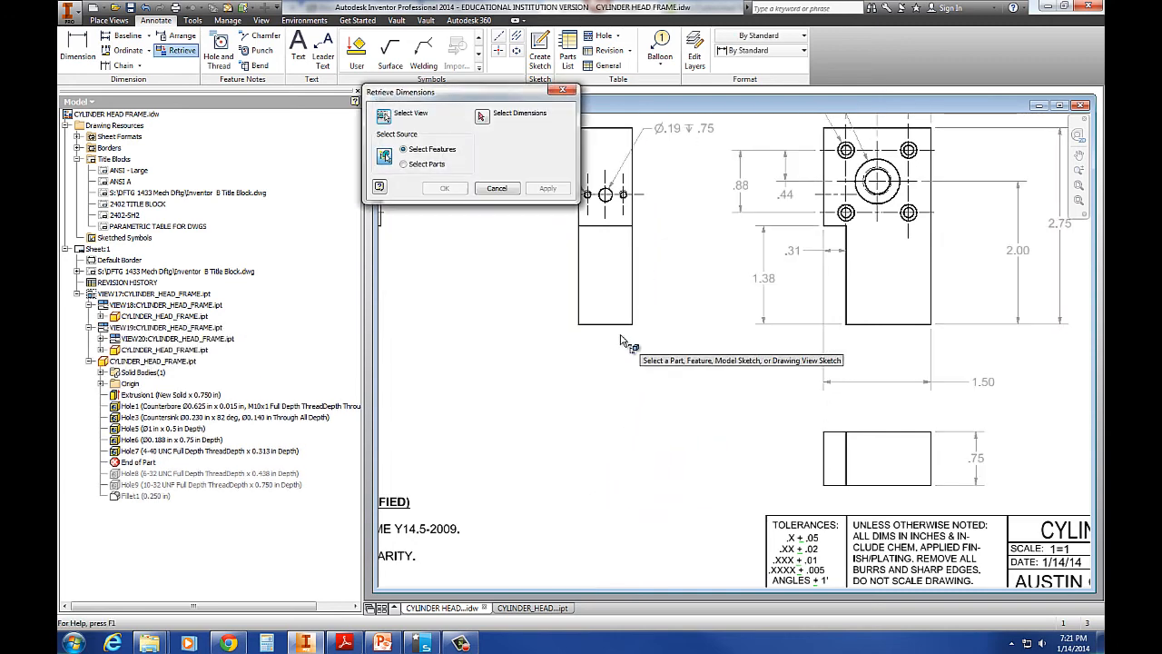
{"action": "left_click", "coordinate": [608, 202]}
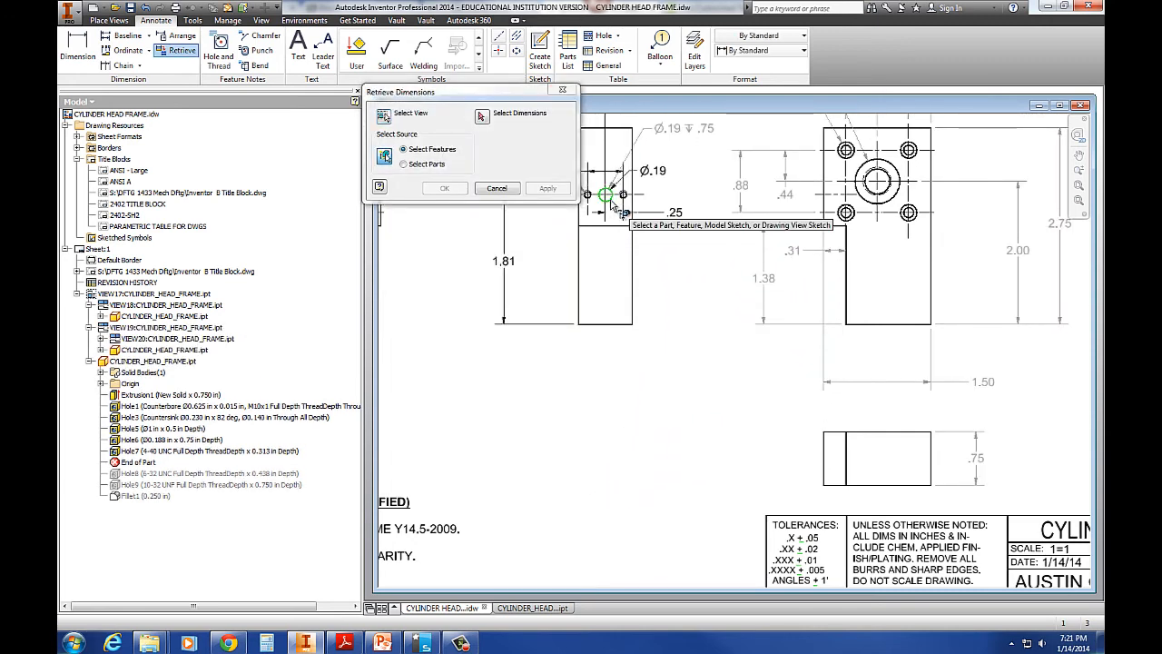
{"action": "scroll", "coordinate": [687, 282], "scroll_direction": "down", "scroll_amount": 2}
{"action": "scroll", "coordinate": [636, 177], "scroll_direction": "up", "scroll_amount": 2}
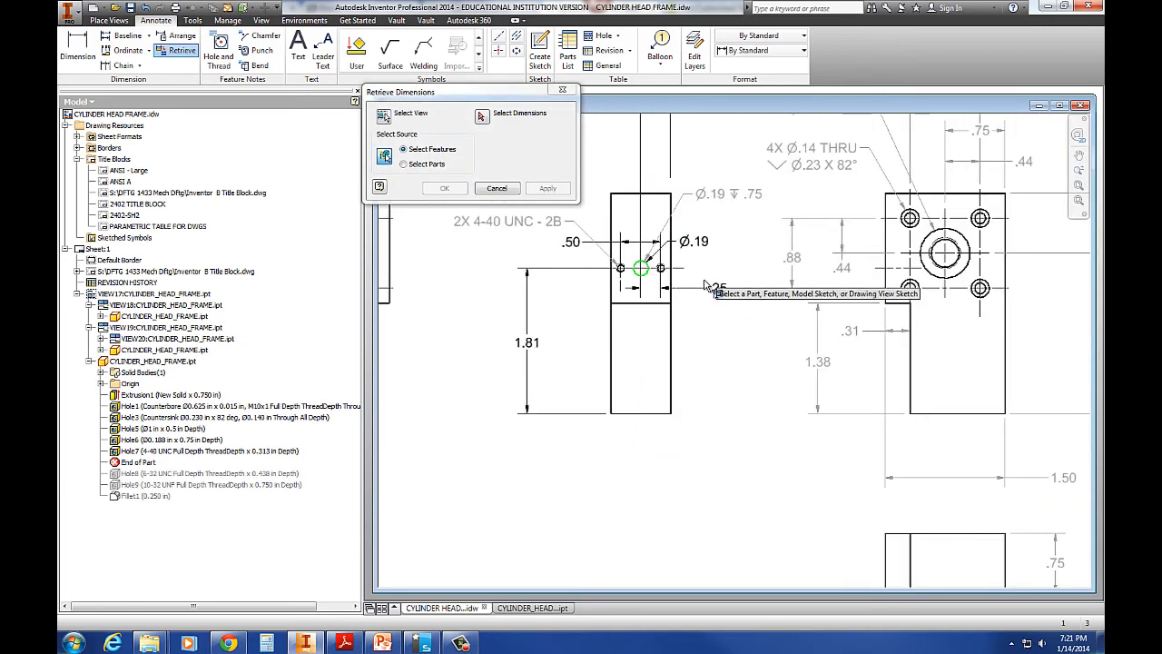
{"action": "scroll", "coordinate": [672, 191], "scroll_direction": "down", "scroll_amount": 2}
{"action": "scroll", "coordinate": [666, 203], "scroll_direction": "up", "scroll_amount": 2}
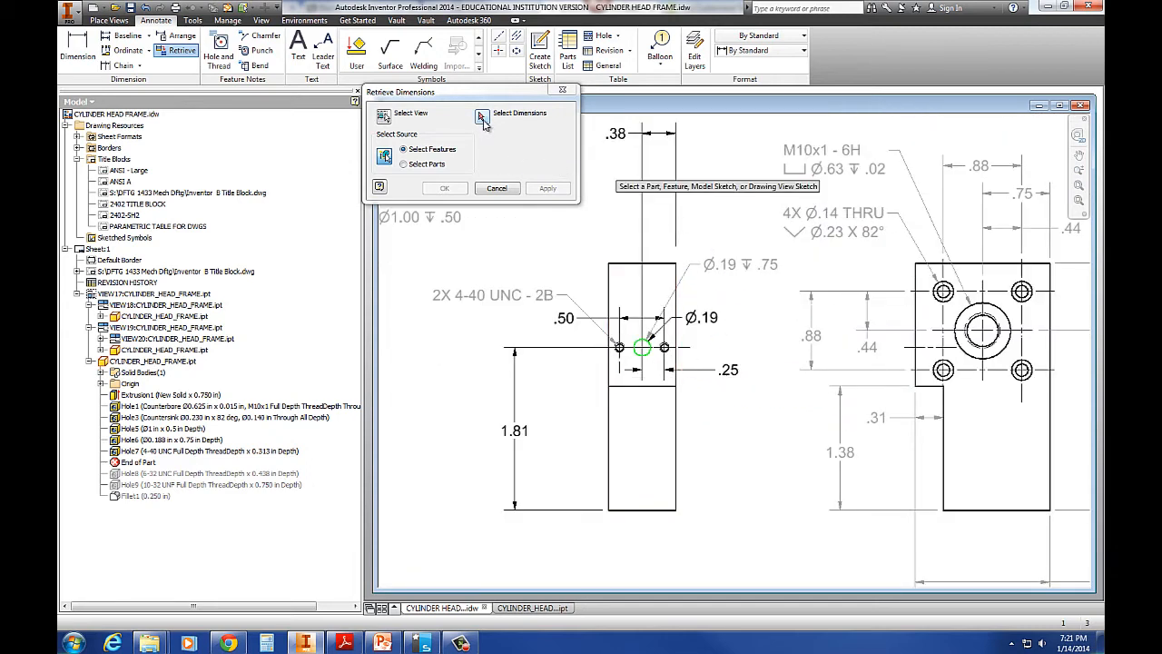
{"action": "left_click", "coordinate": [483, 116]}
{"action": "scroll", "coordinate": [715, 365], "scroll_direction": "down", "scroll_amount": 2}
{"action": "left_click_drag", "start_coordinate": [630, 257], "coordinate": [757, 481]}
{"action": "left_click", "coordinate": [546, 188]}
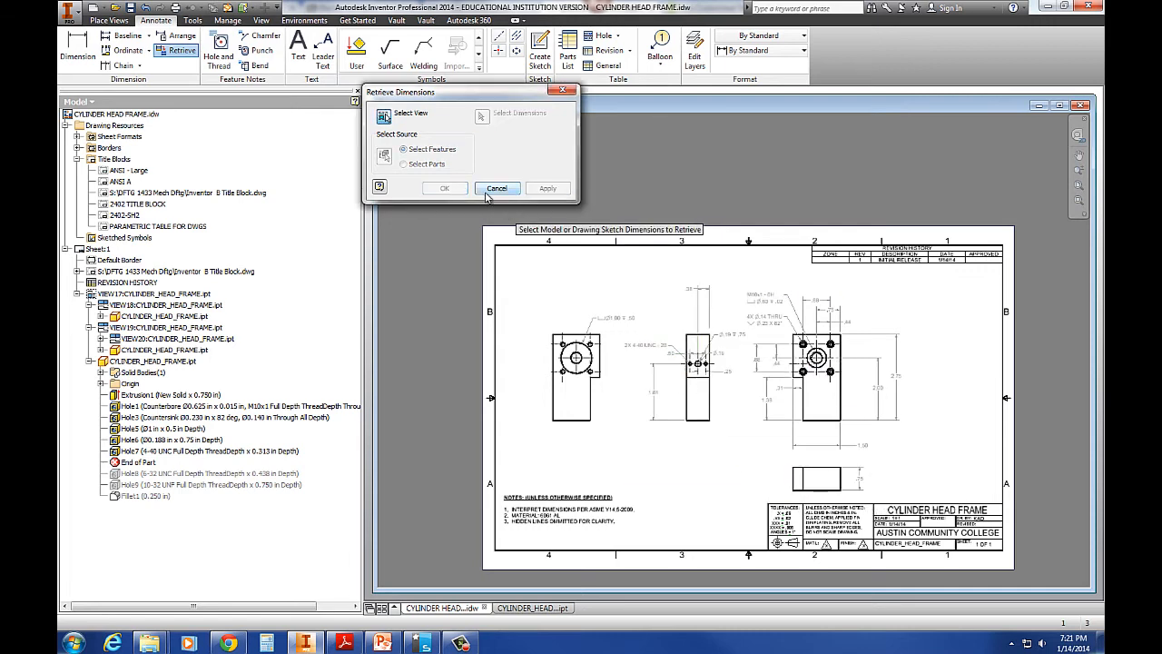
{"action": "left_click", "coordinate": [497, 188]}
Delete the retrieved Ø.19 dimension that duplicates the center hole's note in the side view
{"action": "scroll", "coordinate": [740, 377], "scroll_direction": "up", "scroll_amount": 3}
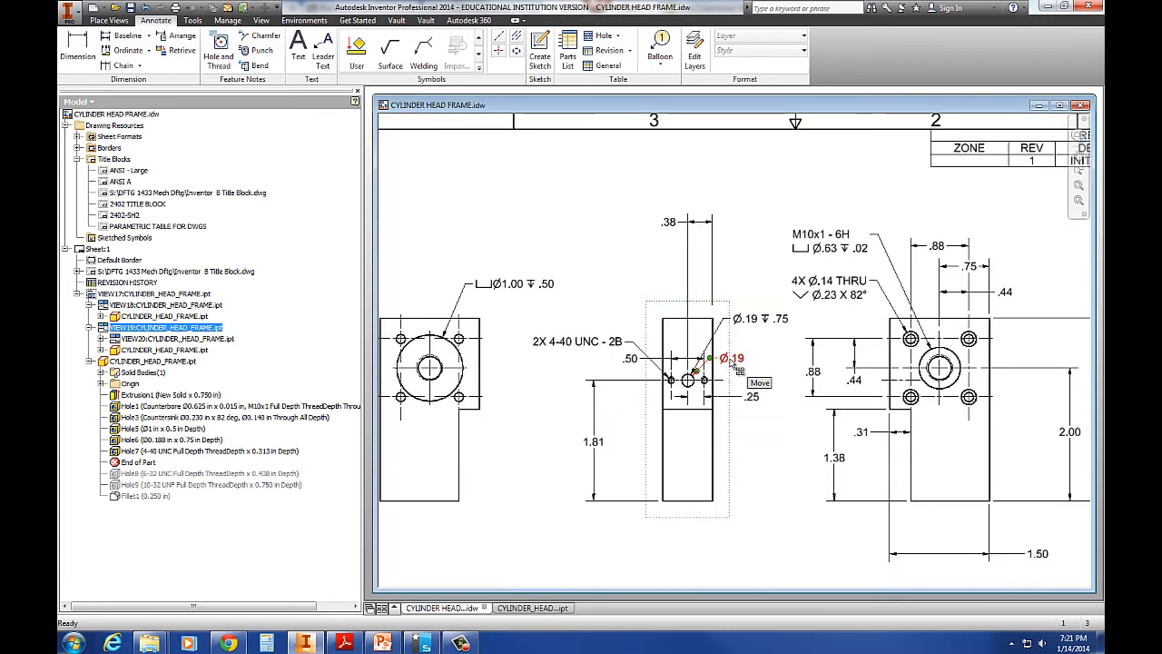
{"action": "left_click", "coordinate": [732, 362]}
{"action": "key", "text": "Delete"}
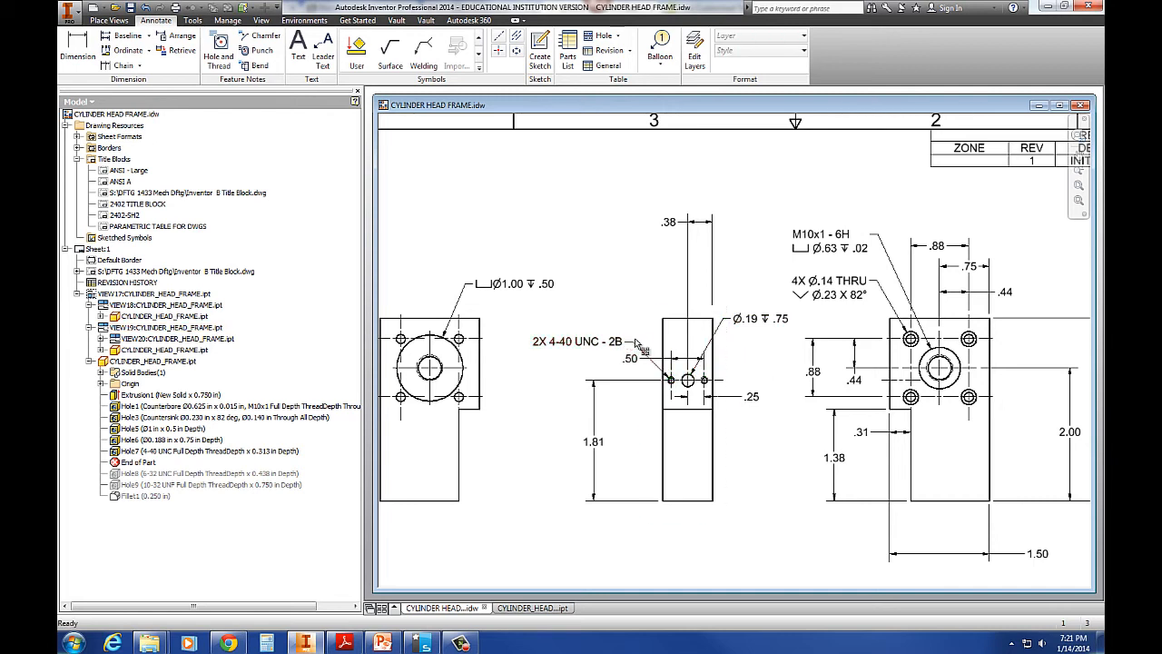
Lower the 2X 4-40 UNC note, raise the .50 dimension above the side view, and extend the .38 extension line toward the part edge
{"action": "left_click_drag", "start_coordinate": [638, 345], "coordinate": [638, 262]}
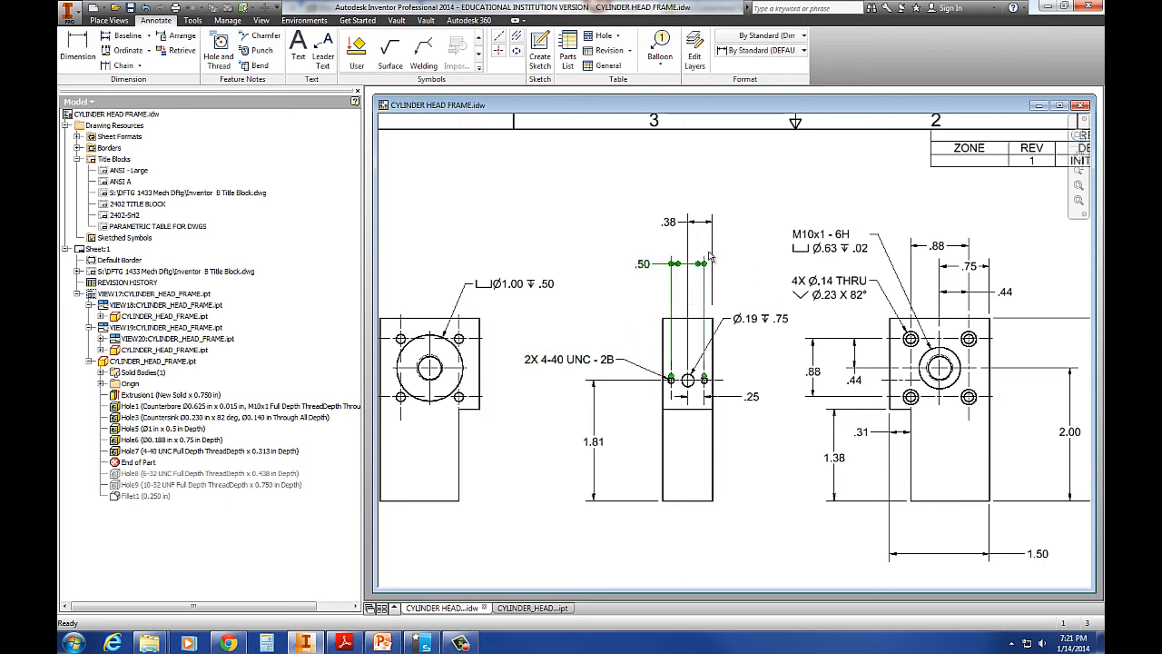
{"action": "left_click_drag", "start_coordinate": [712, 305], "coordinate": [712, 315]}
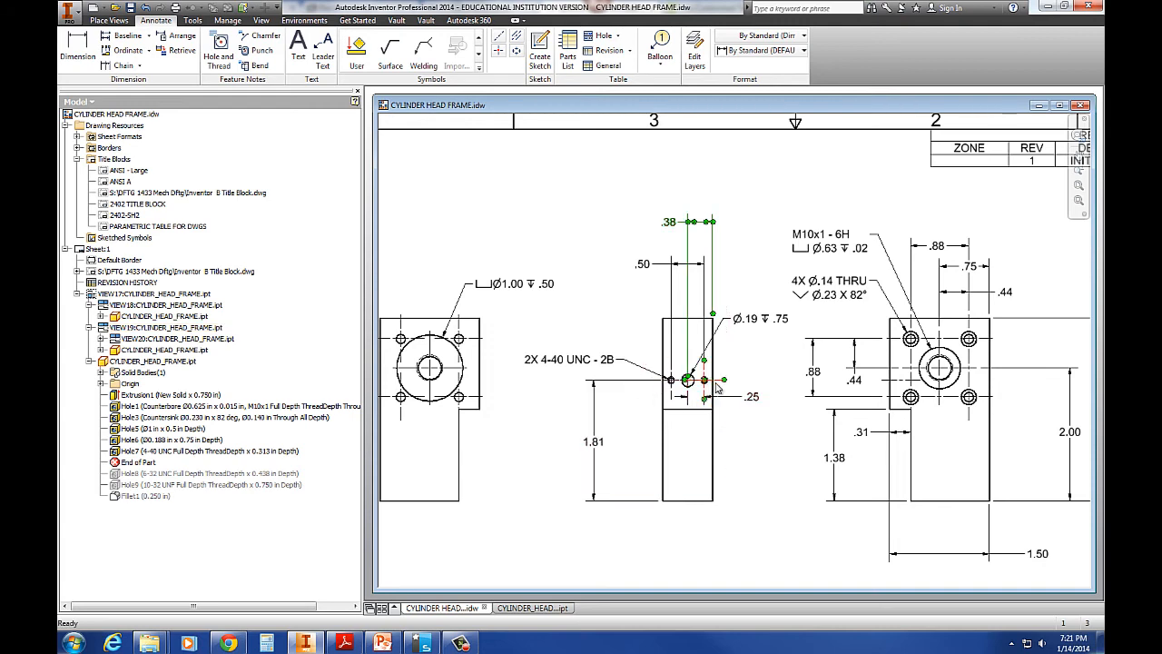
{"action": "scroll", "coordinate": [690, 386], "scroll_direction": "up", "scroll_amount": 5}
{"action": "scroll", "coordinate": [665, 405], "scroll_direction": "down", "scroll_amount": 5}
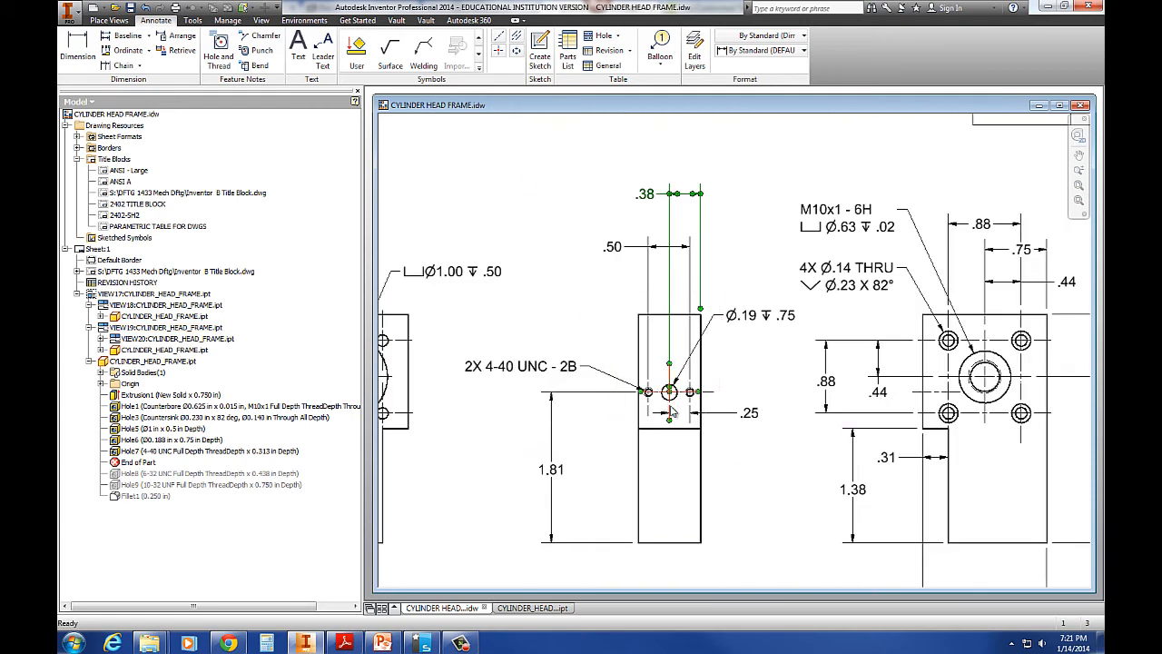
{"action": "left_click", "coordinate": [776, 396]}
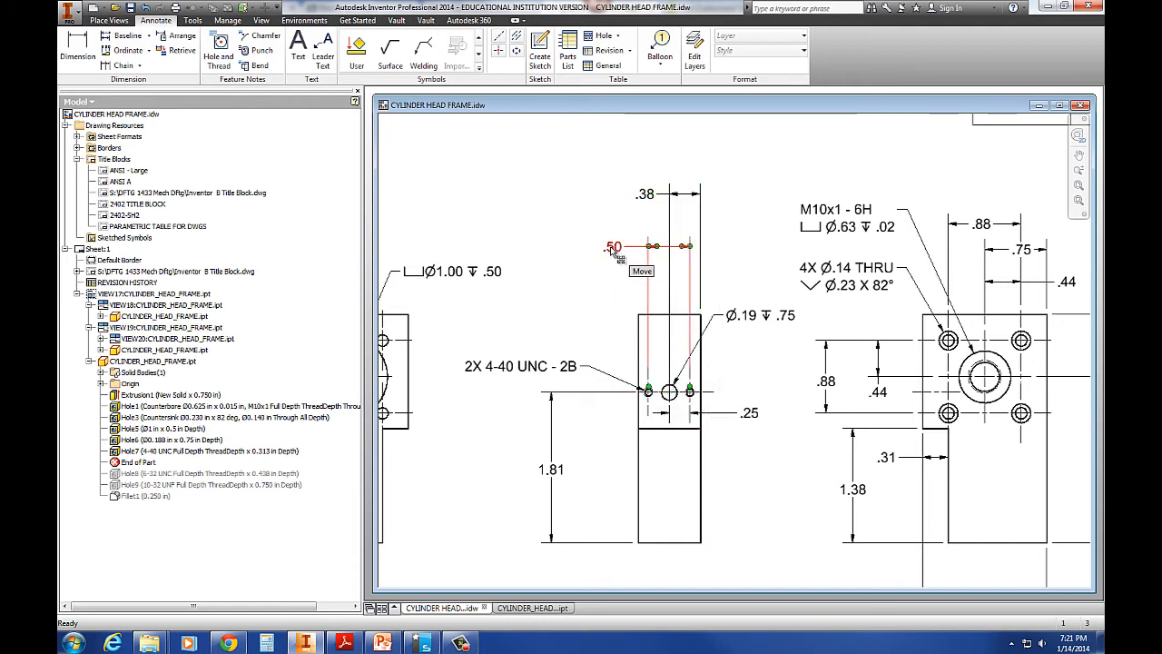
Move the .50 dimension below the side view and bring the .38 dimension closer to the view's upper edge
{"action": "left_click_drag", "start_coordinate": [616, 254], "coordinate": [736, 566]}
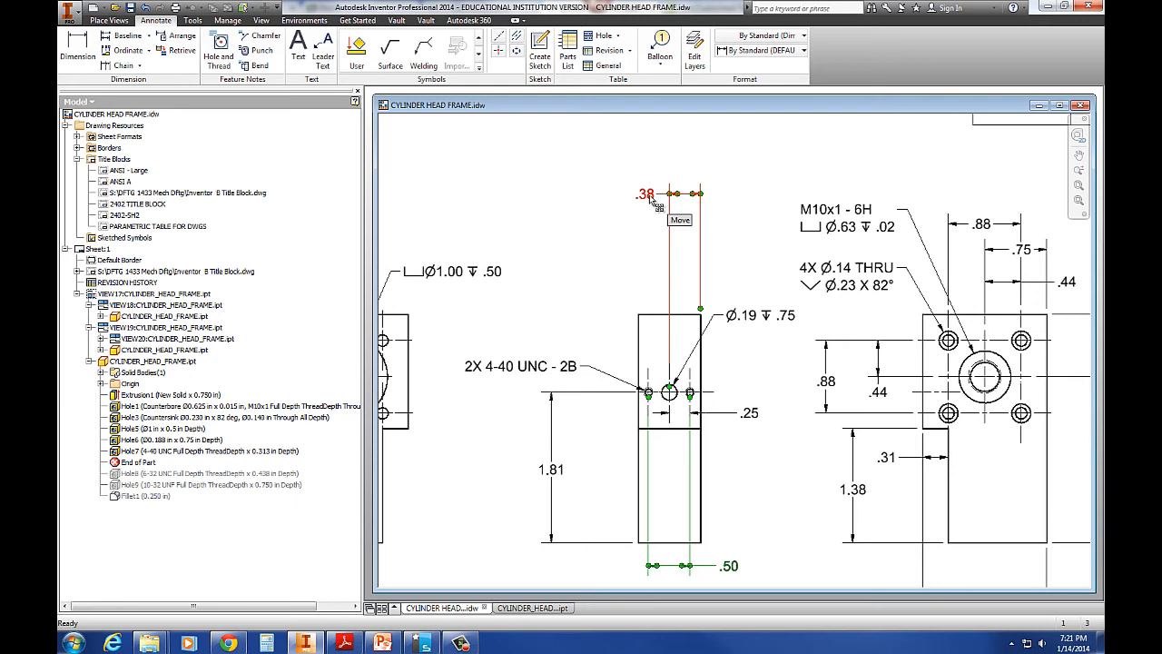
{"action": "left_click_drag", "start_coordinate": [650, 201], "coordinate": [658, 284]}
{"action": "left_click", "coordinate": [620, 191]}
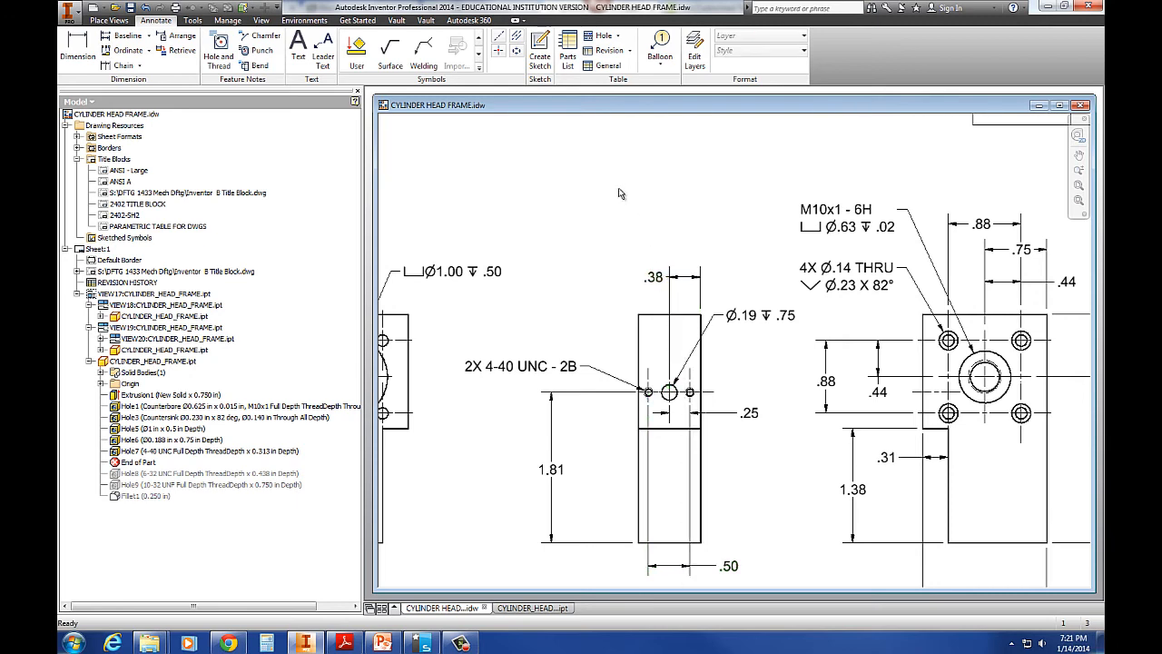
In the part model, move the End of Part marker below the 6-32 UNC hole feature and return to the drawing's side view
{"action": "scroll", "coordinate": [620, 194], "scroll_direction": "down", "scroll_amount": 3}
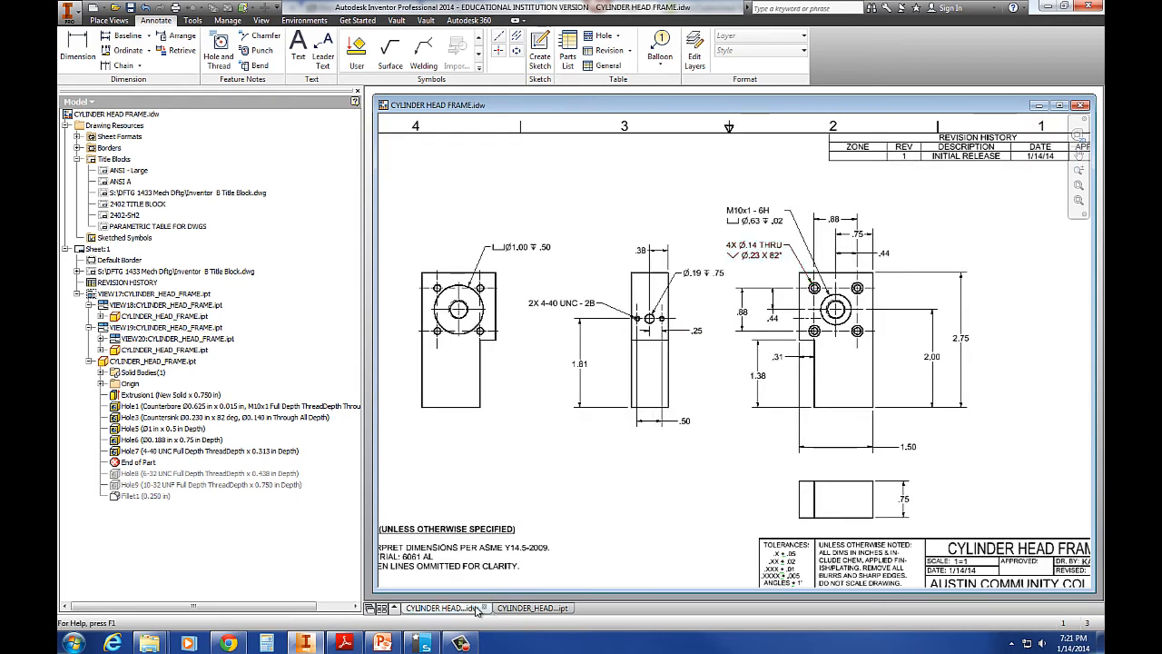
{"action": "left_click", "coordinate": [522, 608]}
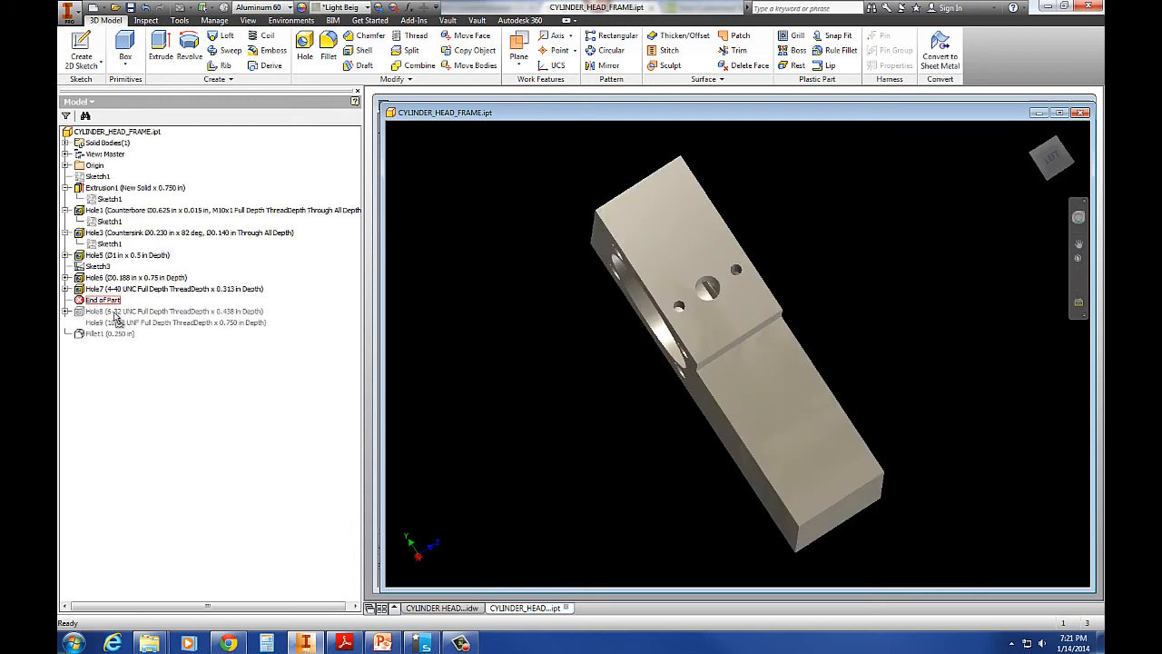
{"action": "left_click_drag", "start_coordinate": [116, 318], "coordinate": [133, 323]}
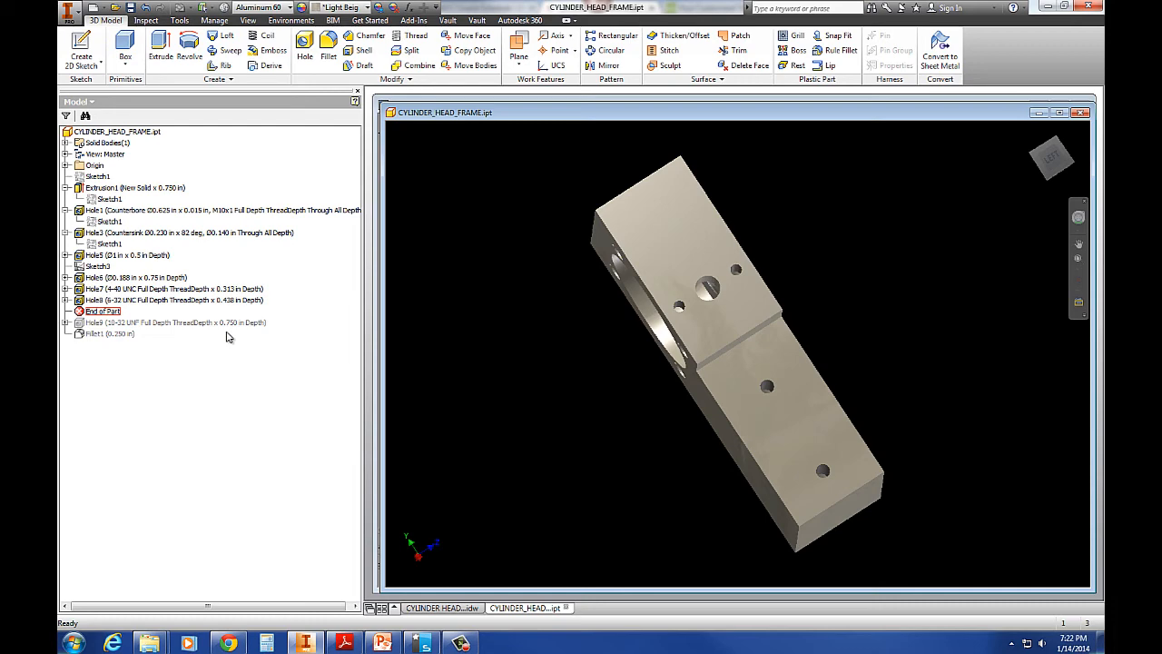
{"action": "left_click", "coordinate": [468, 607]}
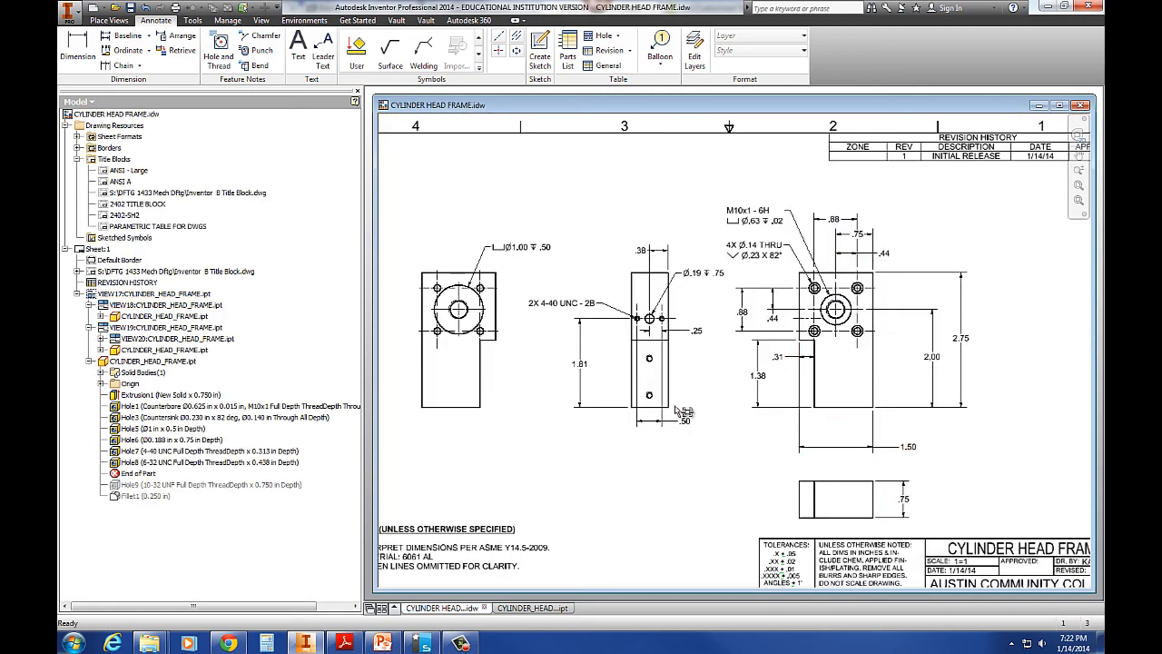
{"action": "scroll", "coordinate": [628, 380], "scroll_direction": "up", "scroll_amount": 3}
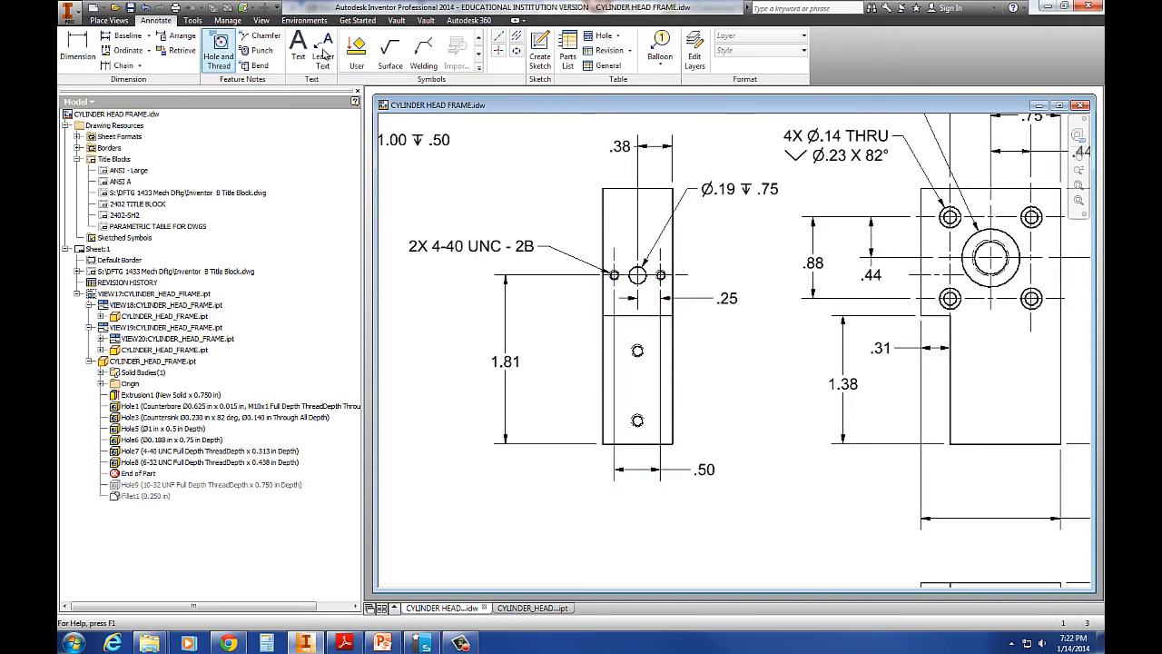
Add automated centerlines to the side view, giving the two 6-32 UNC holes center marks
{"action": "left_click", "coordinate": [214, 47]}
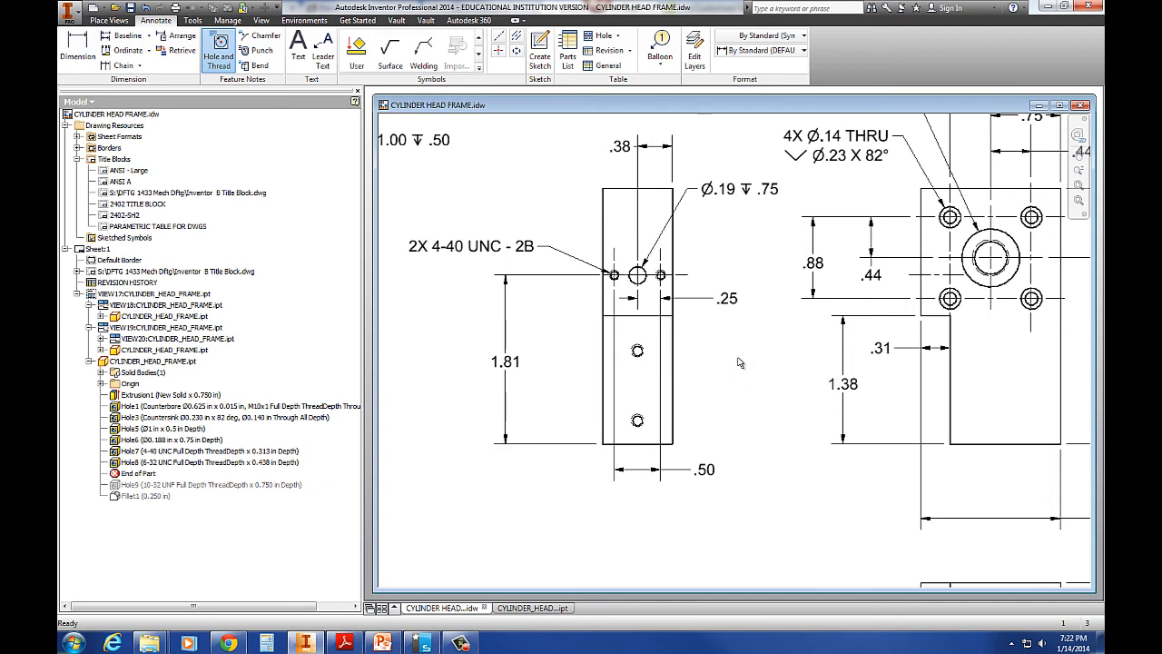
{"action": "key", "text": "Escape"}
{"action": "right_click", "coordinate": [694, 362]}
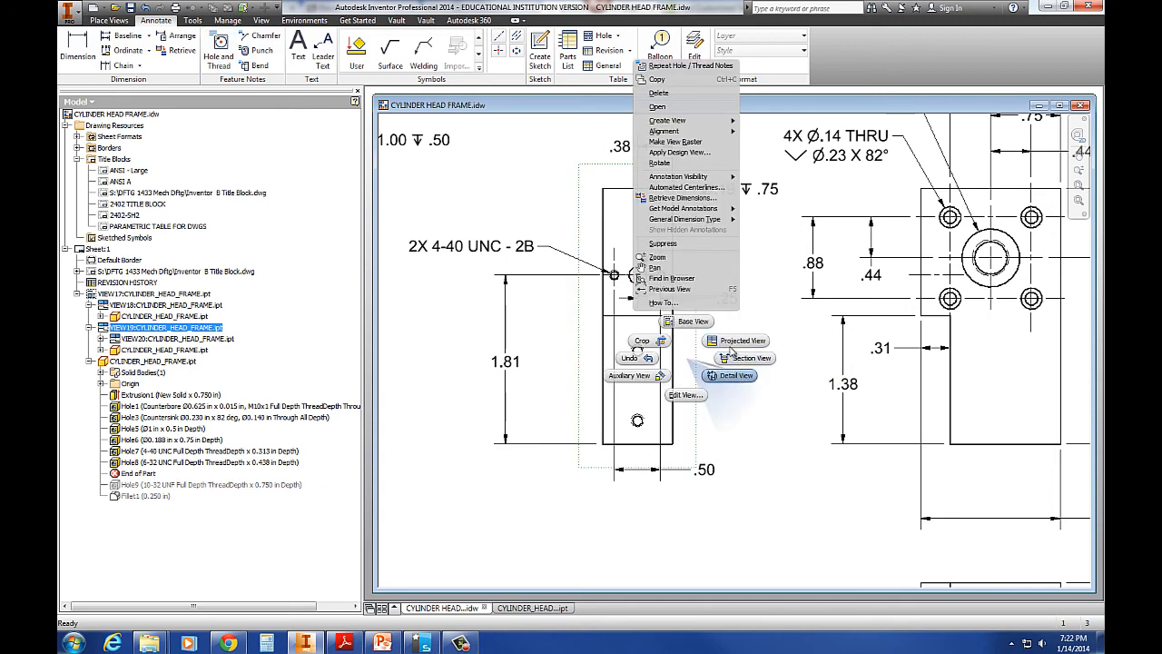
{"action": "left_click", "coordinate": [671, 189]}
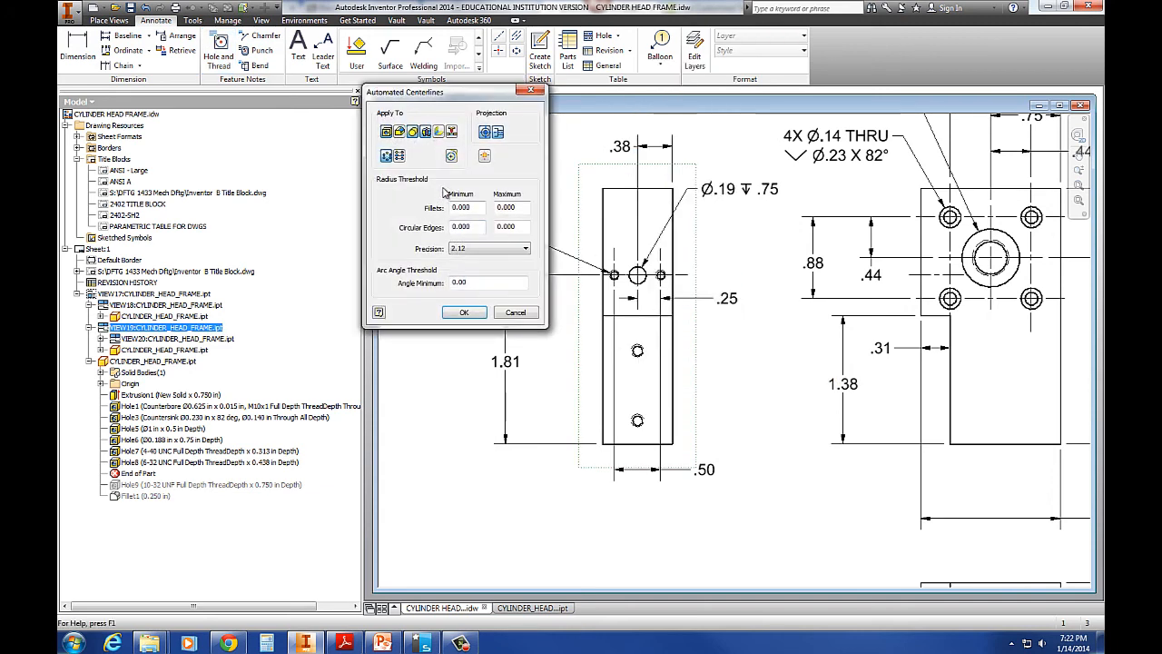
{"action": "left_click", "coordinate": [463, 312]}
Retrieve the .75 and .25 location dimensions of the 6-32 UNC holes into the side view, leaving out the Ø.10 diameter
{"action": "scroll", "coordinate": [701, 386], "scroll_direction": "down", "scroll_amount": 5}
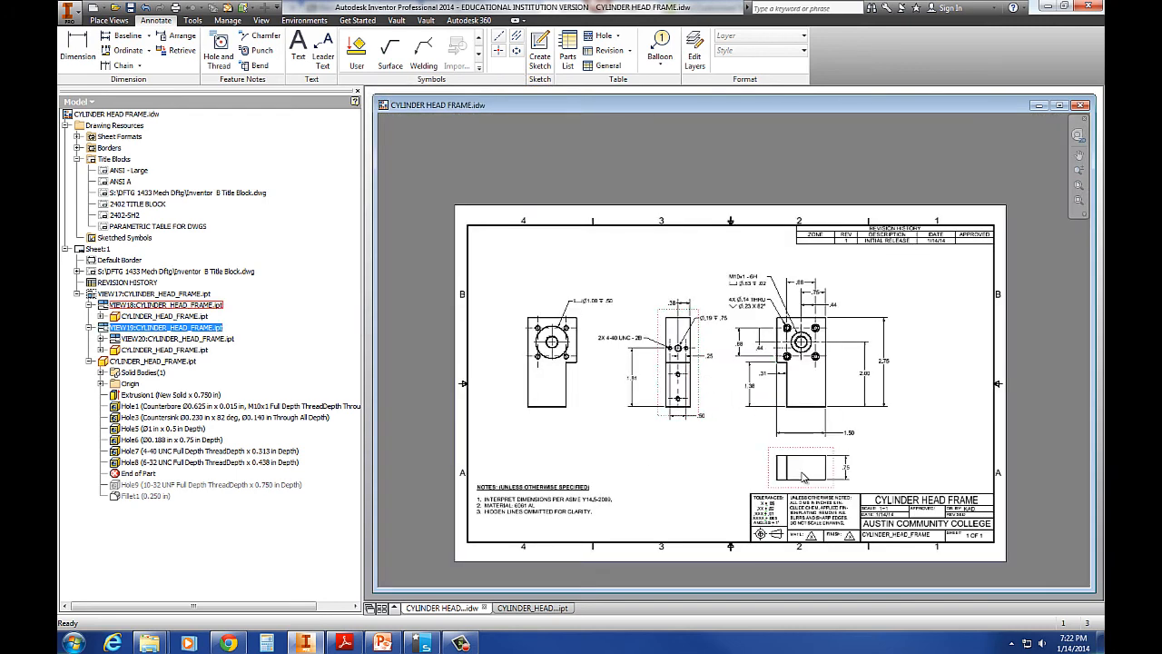
{"action": "scroll", "coordinate": [706, 384], "scroll_direction": "up", "scroll_amount": 3}
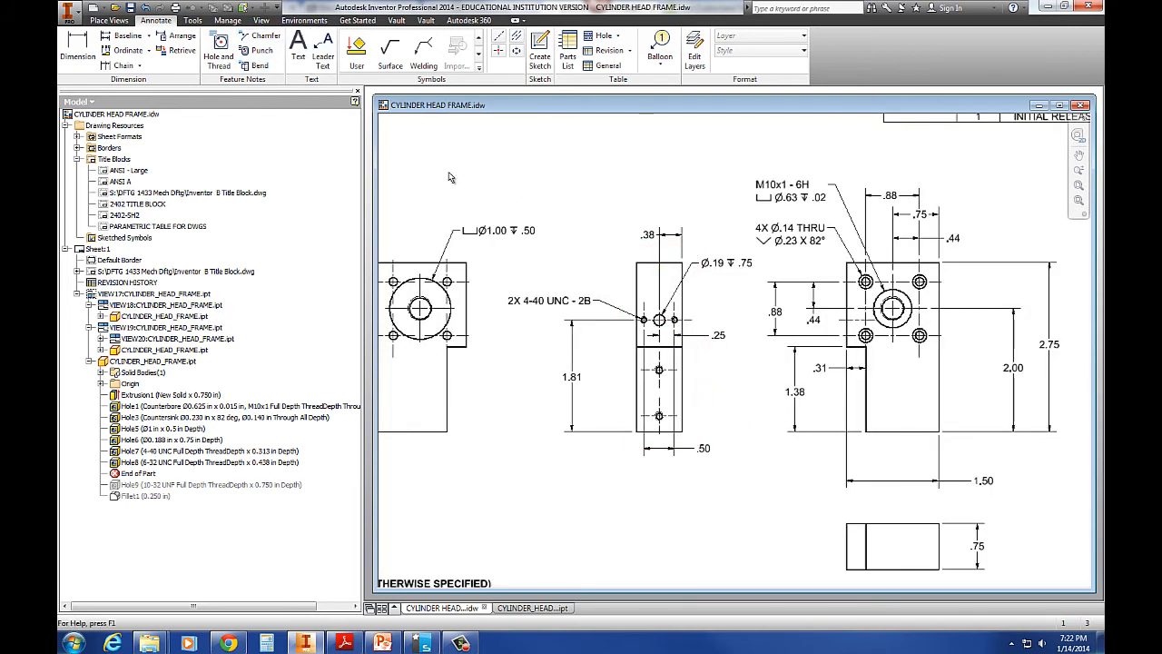
{"action": "right_click", "coordinate": [636, 256]}
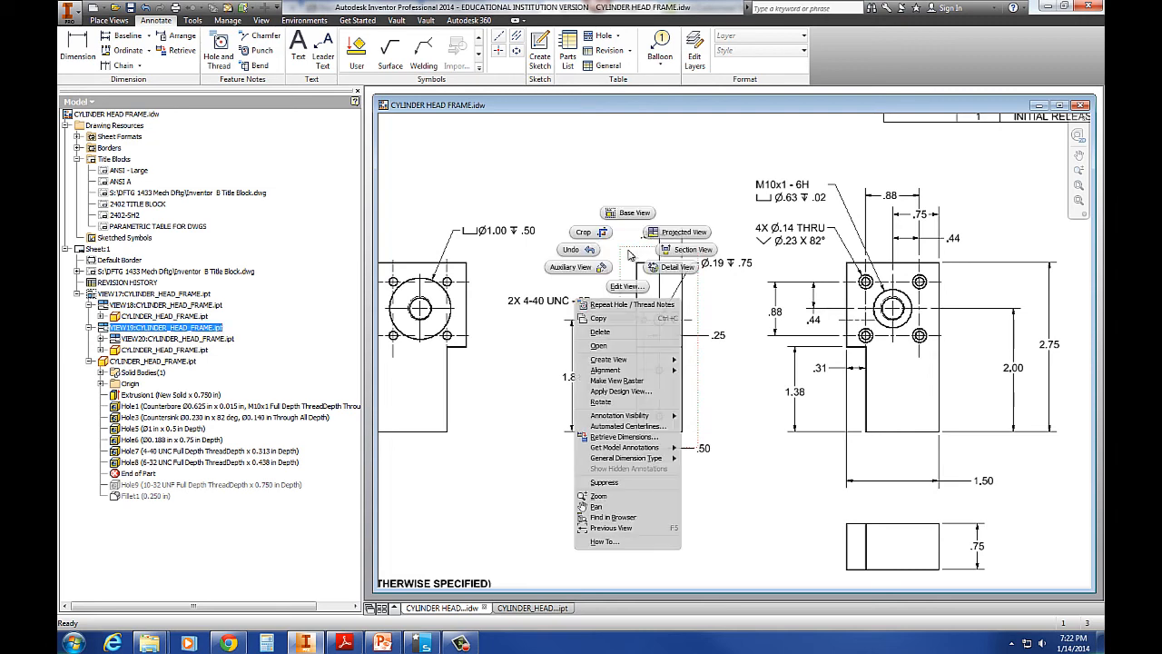
{"action": "left_click", "coordinate": [635, 437]}
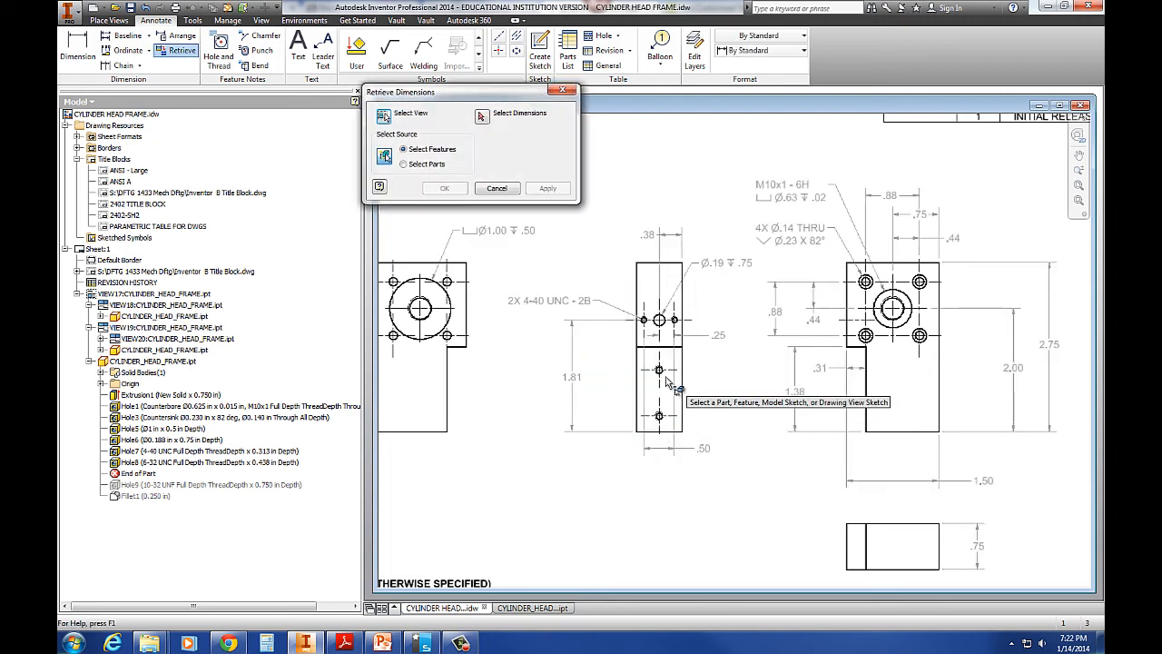
{"action": "left_click", "coordinate": [663, 376]}
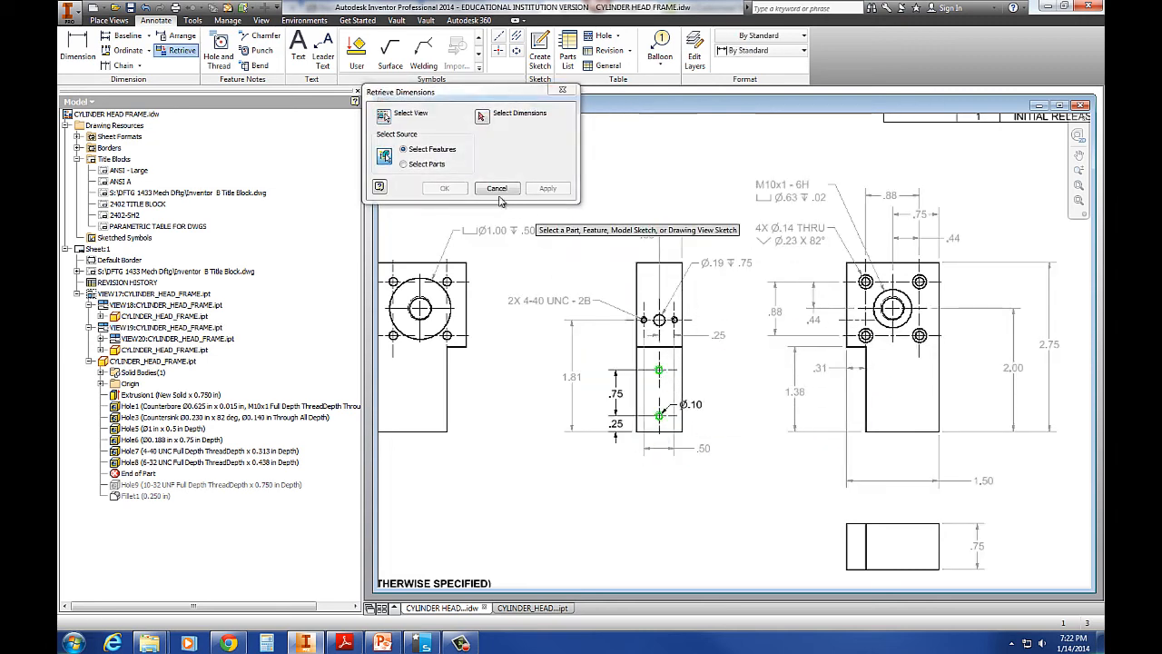
{"action": "left_click", "coordinate": [483, 118]}
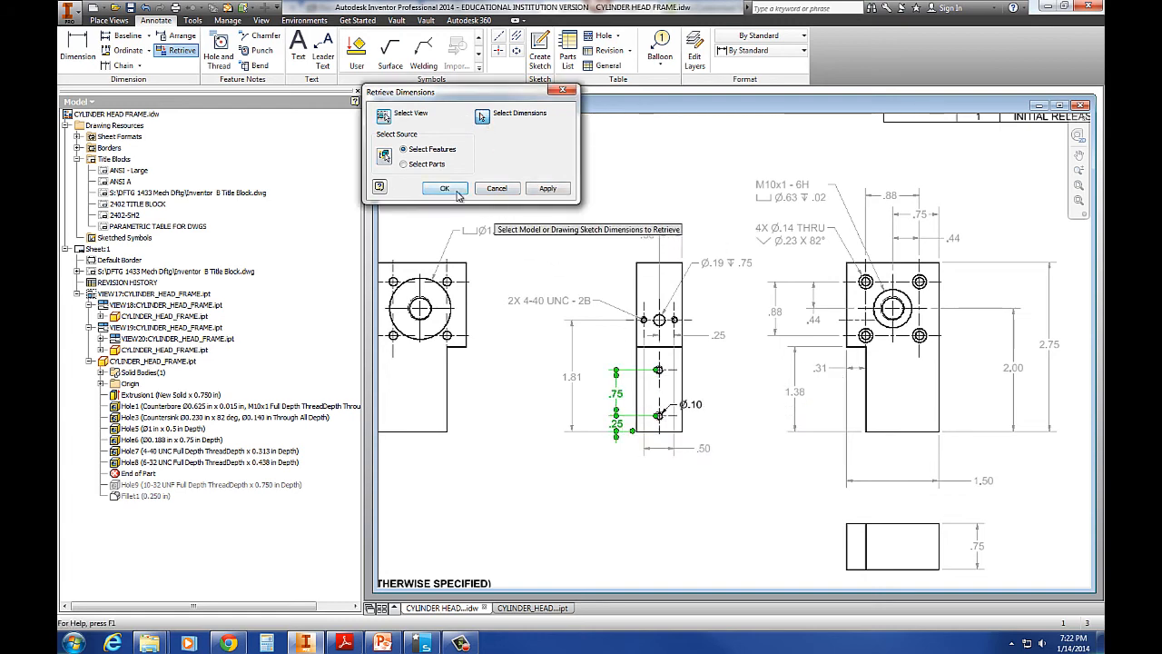
{"action": "left_click", "coordinate": [544, 192]}
{"action": "left_click", "coordinate": [493, 190]}
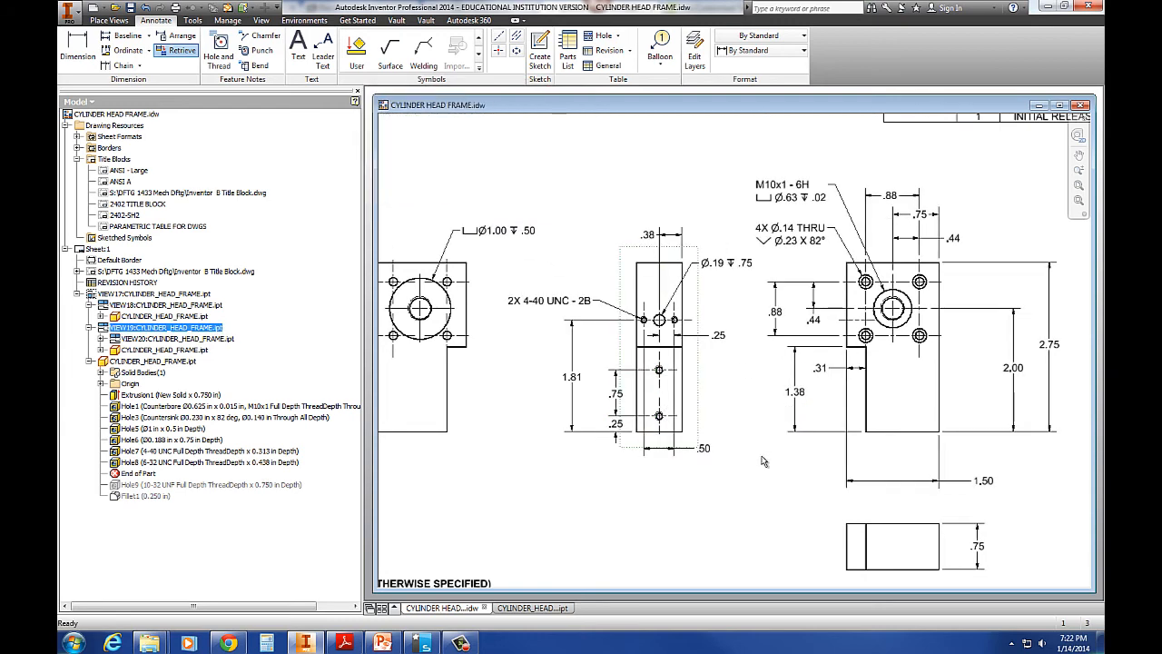
Attach a hole note to the upper 6-32 UNC hole in the side view, placing its text beside the part
{"action": "left_click", "coordinate": [219, 50]}
{"action": "scroll", "coordinate": [671, 386], "scroll_direction": "down", "scroll_amount": 3}
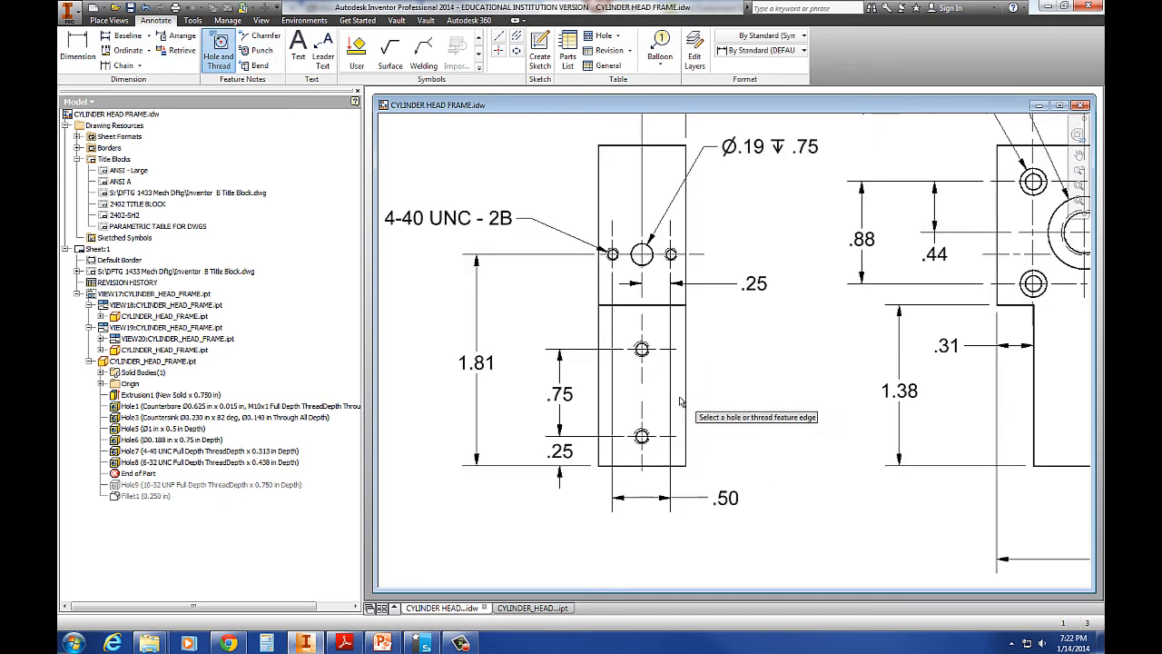
{"action": "left_click", "coordinate": [643, 349]}
{"action": "left_click", "coordinate": [710, 318]}
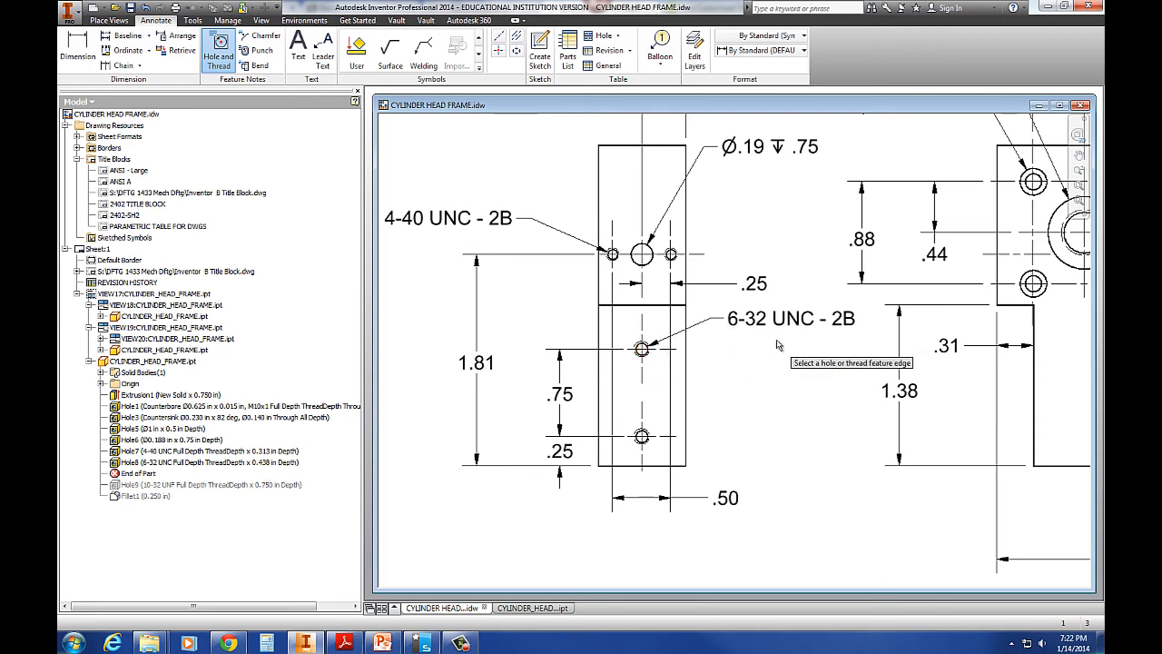
{"action": "key", "text": "Escape"}
Override the default format of the 6-32 UNC hole note and add the prefix 2X
{"action": "double_click", "coordinate": [759, 329]}
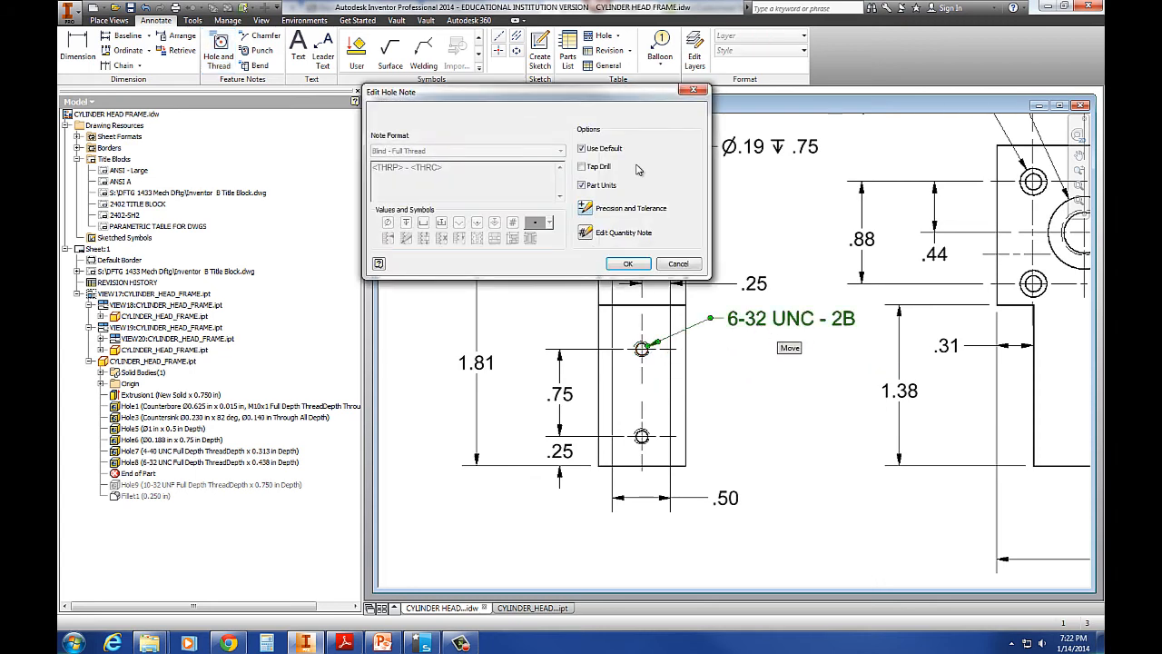
{"action": "left_click", "coordinate": [595, 150]}
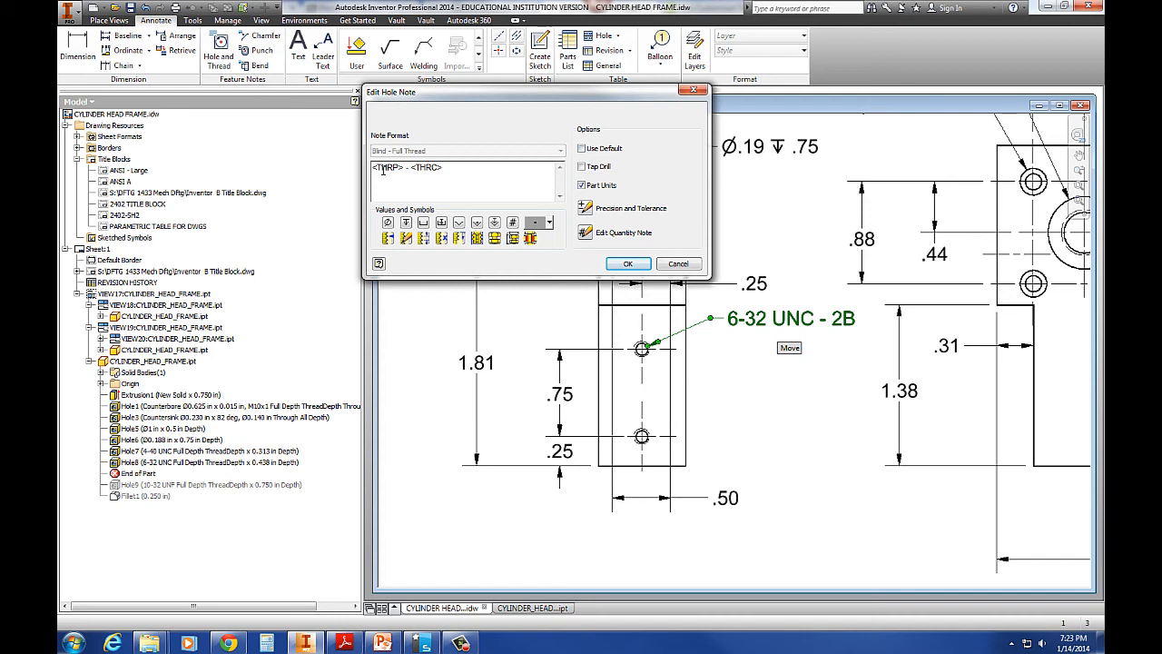
{"action": "left_click", "coordinate": [476, 222]}
{"action": "type", "text": "X"}
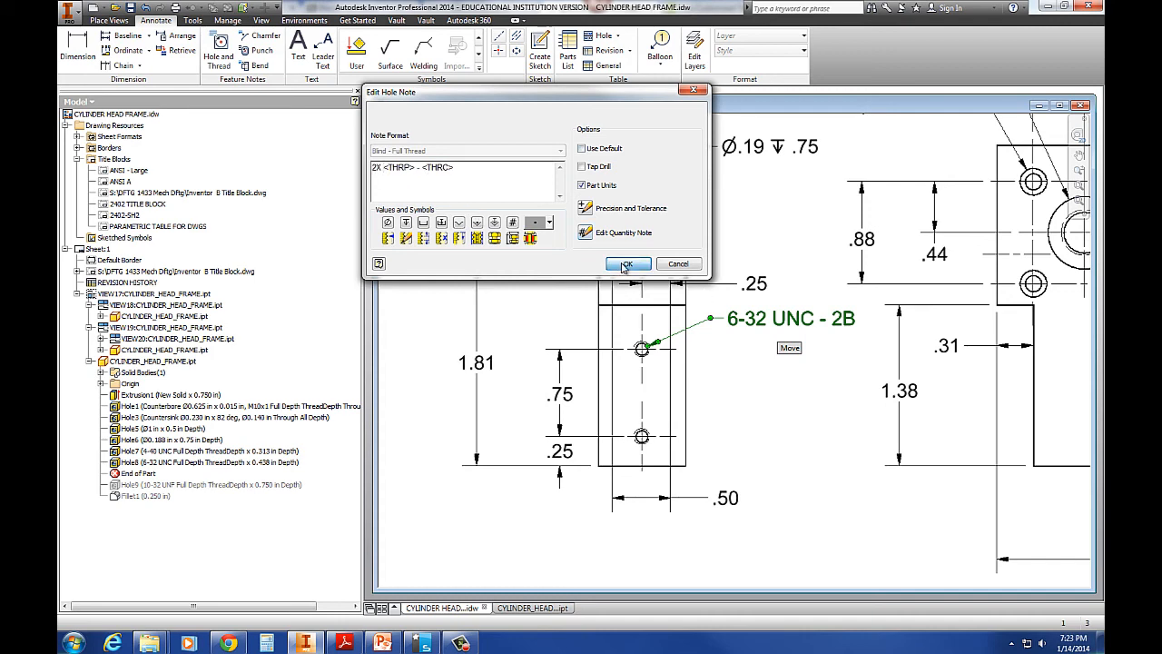
{"action": "left_click", "coordinate": [627, 263]}
Create a centerline in the side view connecting the Ø.19 hole with the lower 6-32 UNC hole
{"action": "scroll", "coordinate": [788, 461], "scroll_direction": "up", "scroll_amount": 3}
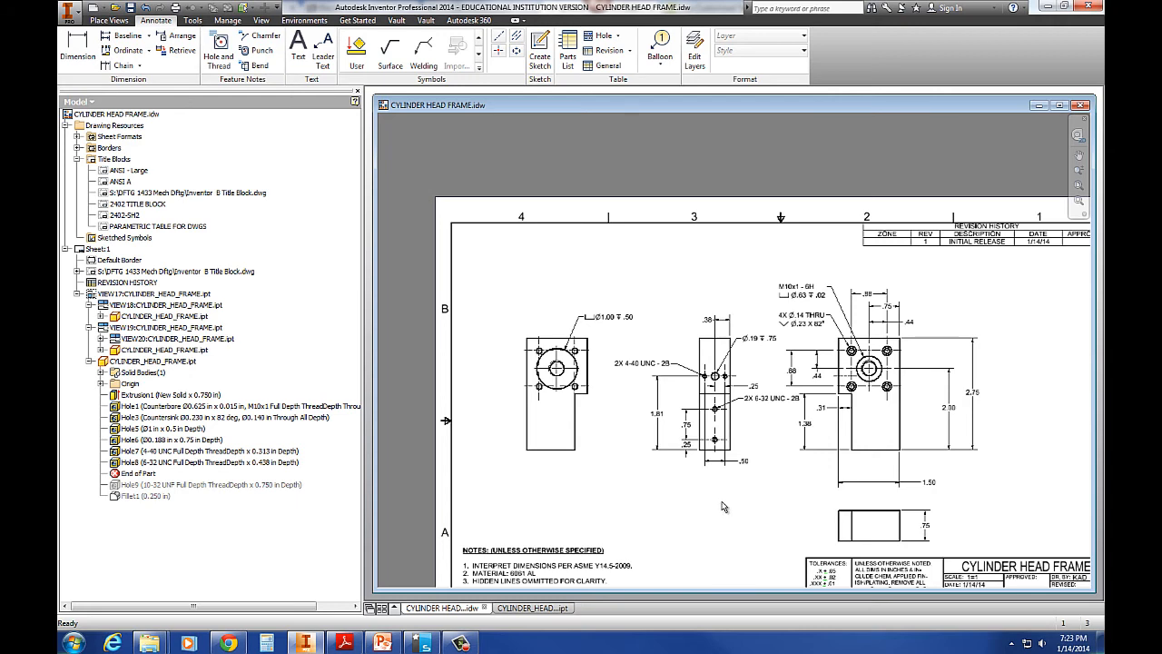
{"action": "scroll", "coordinate": [722, 506], "scroll_direction": "down", "scroll_amount": 2}
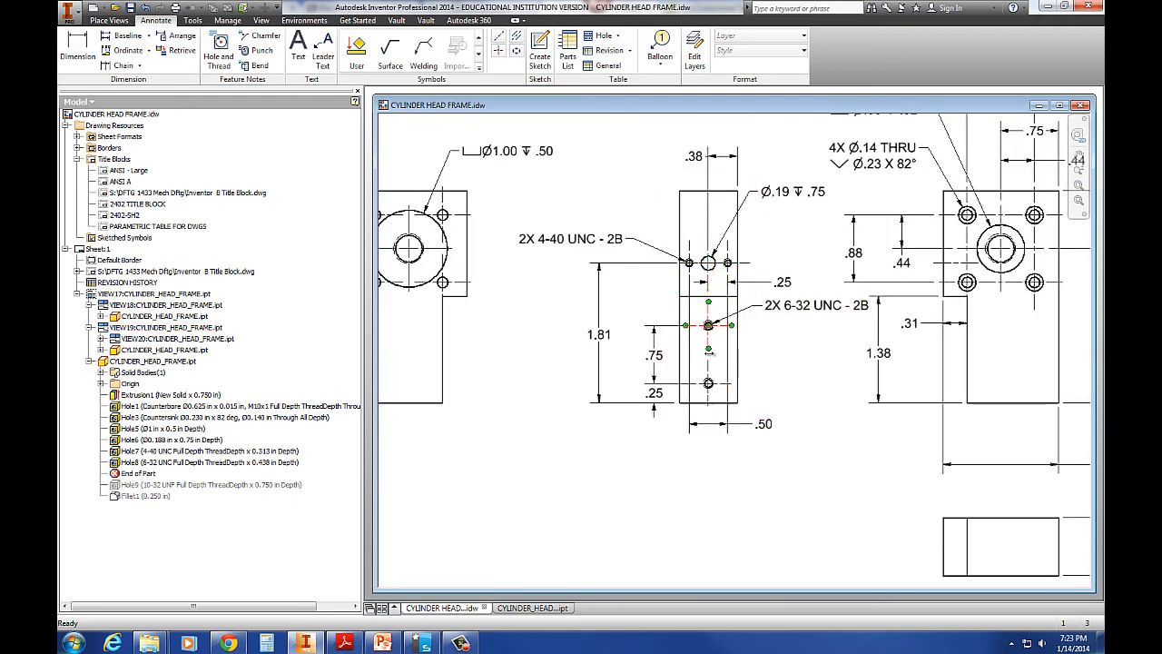
{"action": "left_click", "coordinate": [499, 37]}
{"action": "left_click", "coordinate": [707, 262]}
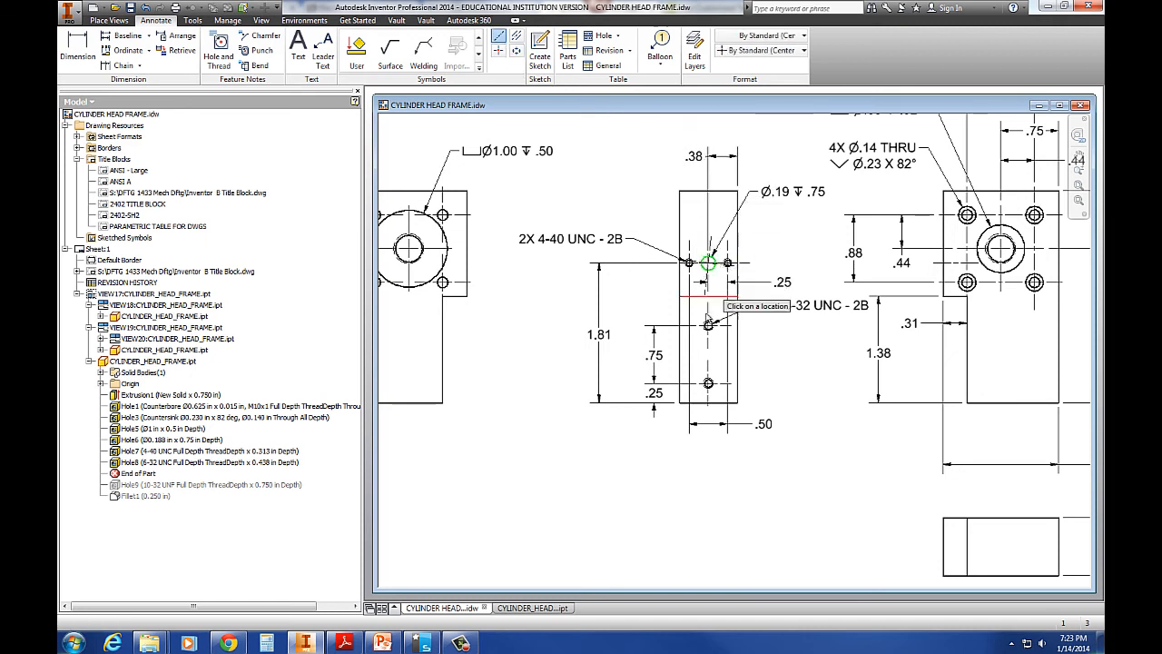
{"action": "scroll", "coordinate": [708, 382], "scroll_direction": "up", "scroll_amount": 3}
{"action": "left_click", "coordinate": [705, 382]}
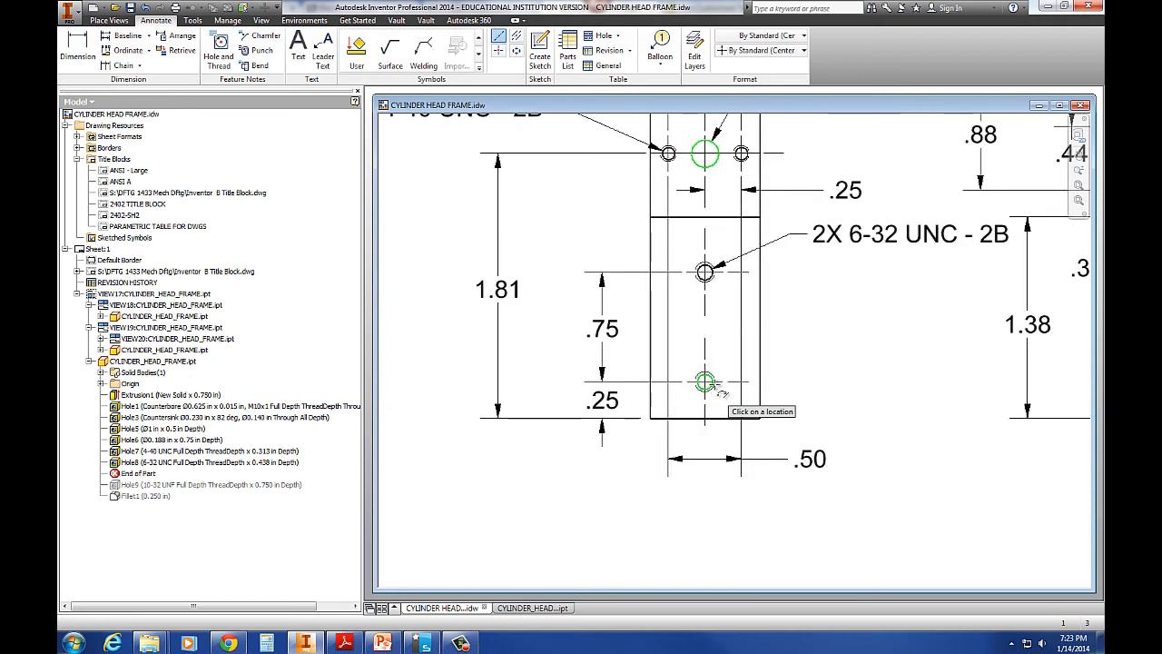
{"action": "right_click", "coordinate": [831, 329]}
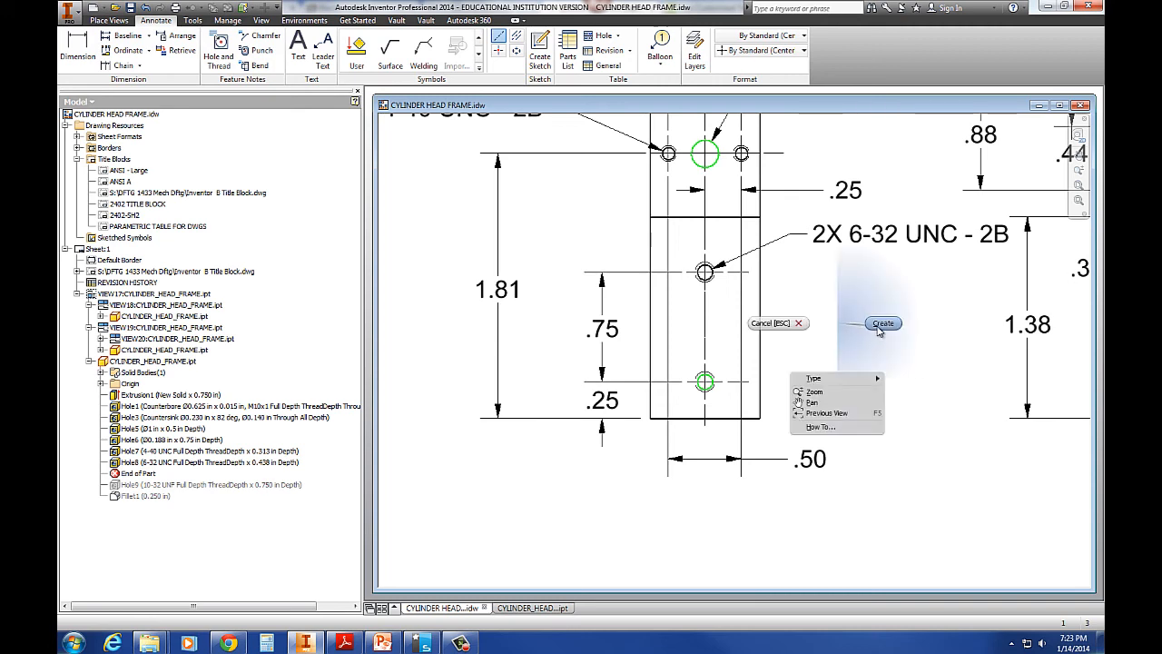
{"action": "left_click", "coordinate": [881, 324]}
In the part model, move the End of Part marker below the 10-32 UNF hole feature and return to the drawing
{"action": "scroll", "coordinate": [835, 383], "scroll_direction": "down", "scroll_amount": 2}
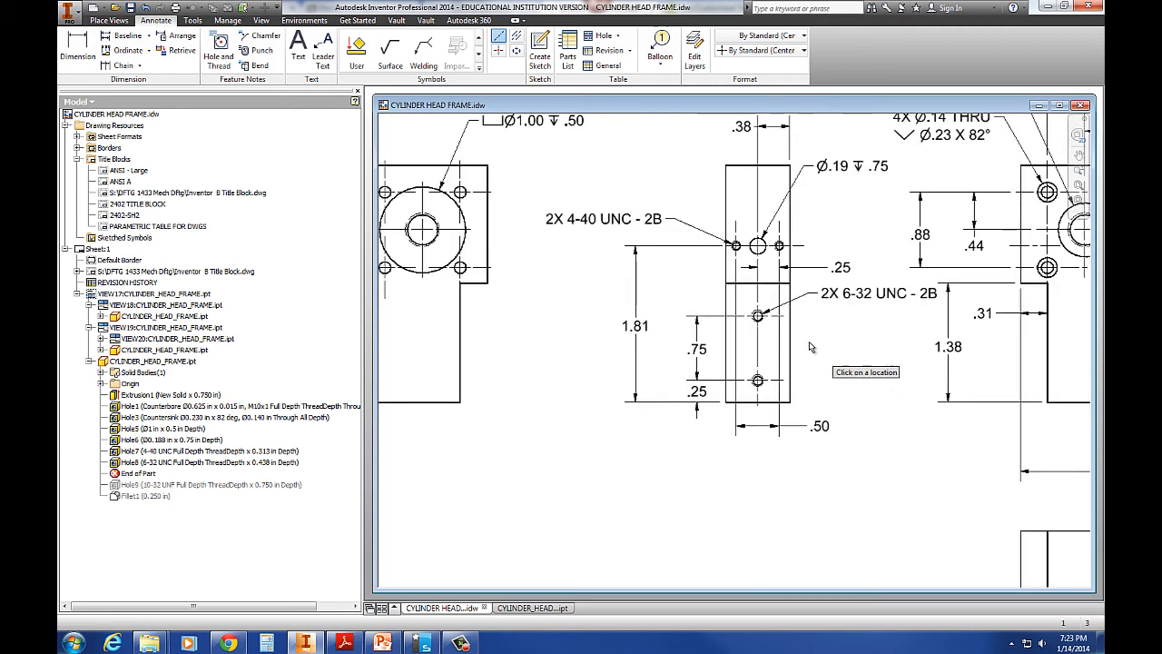
{"action": "scroll", "coordinate": [858, 362], "scroll_direction": "down", "scroll_amount": 2}
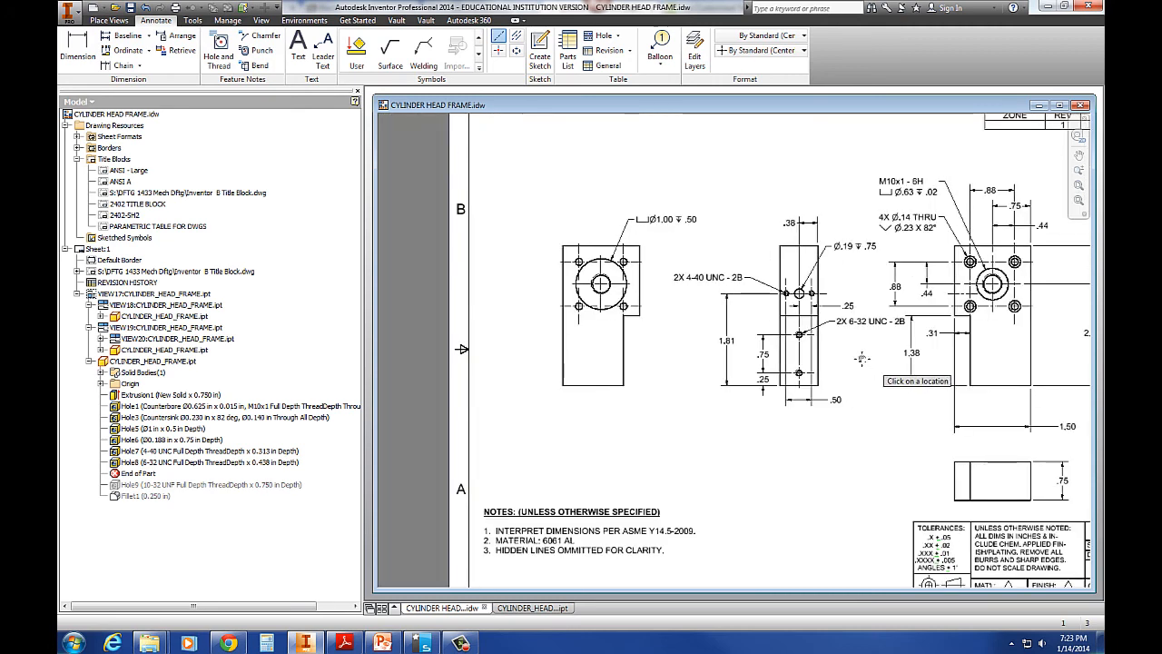
{"action": "middle_click_drag", "start_coordinate": [861, 358], "coordinate": [771, 378]}
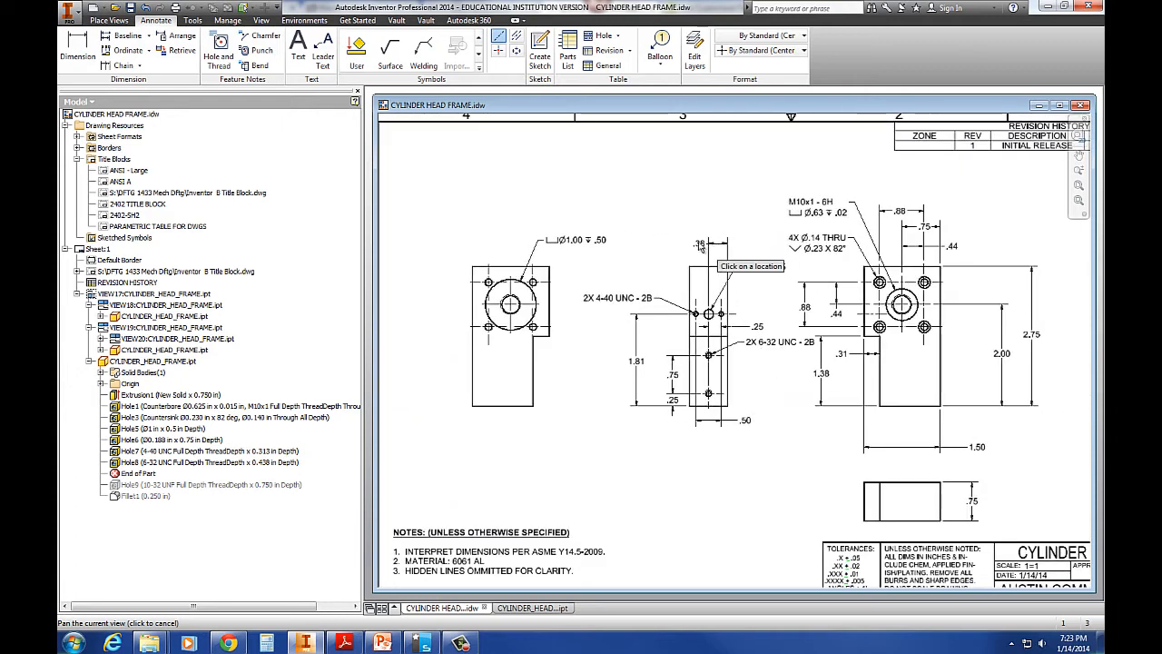
{"action": "left_click", "coordinate": [737, 268]}
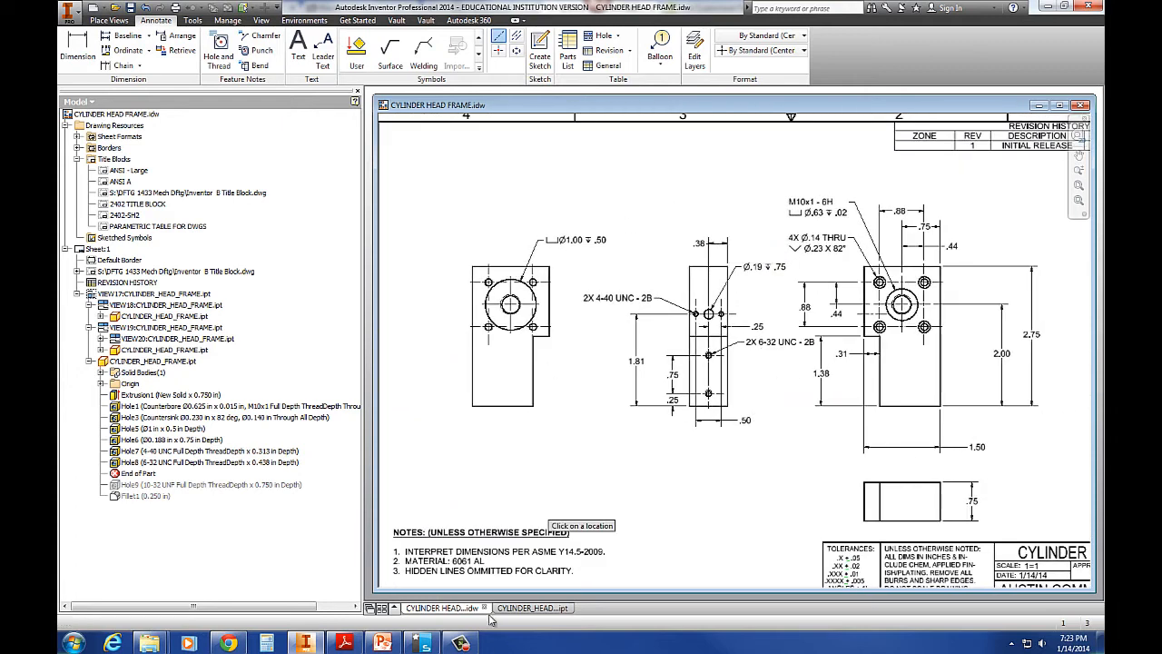
{"action": "left_click", "coordinate": [532, 607]}
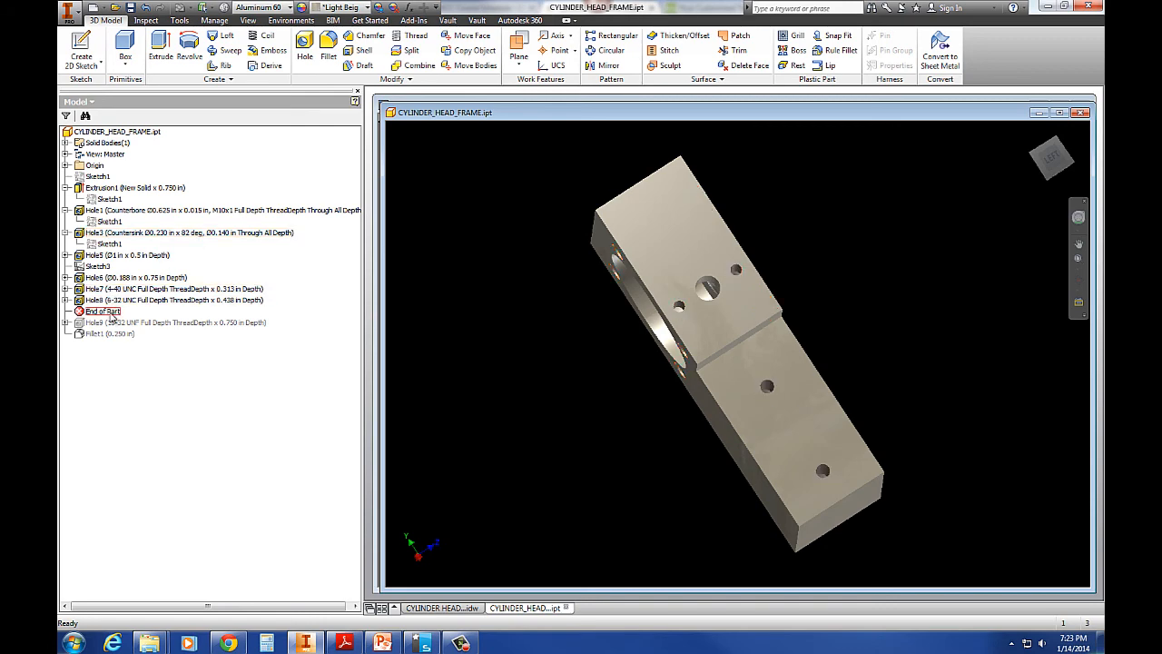
{"action": "left_click_drag", "start_coordinate": [113, 324], "coordinate": [115, 327]}
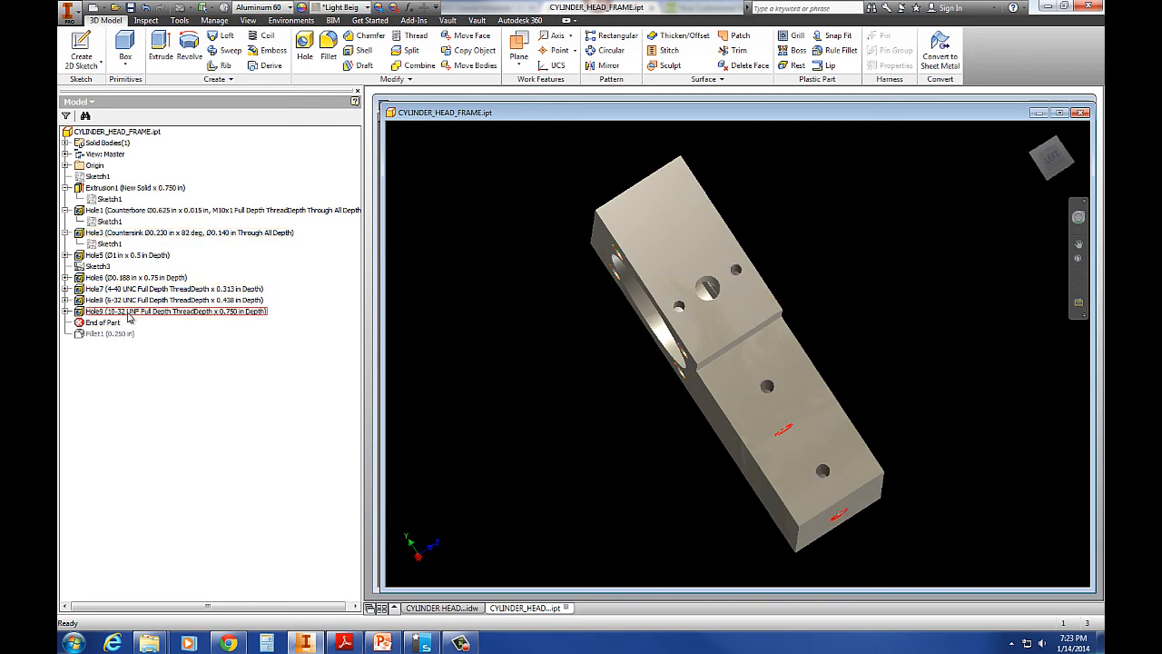
{"action": "left_click", "coordinate": [446, 608]}
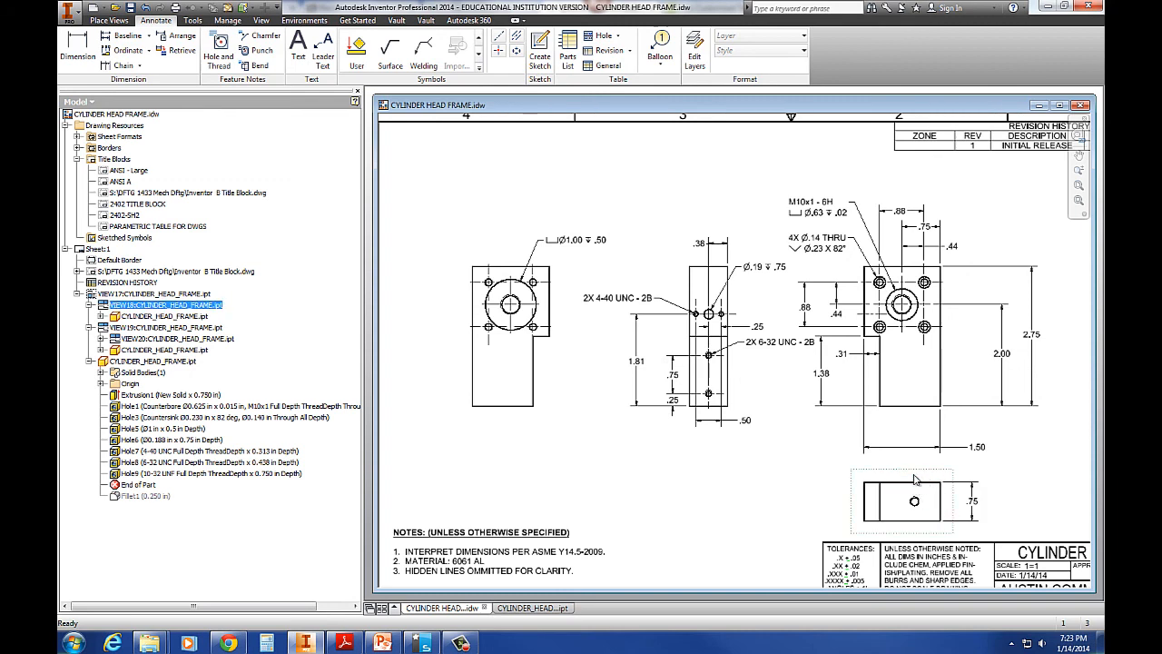
Add automated centerlines to the bottom view to mark the center of the 10-32 UNF hole
{"action": "right_click", "coordinate": [923, 479]}
{"action": "left_click", "coordinate": [922, 308]}
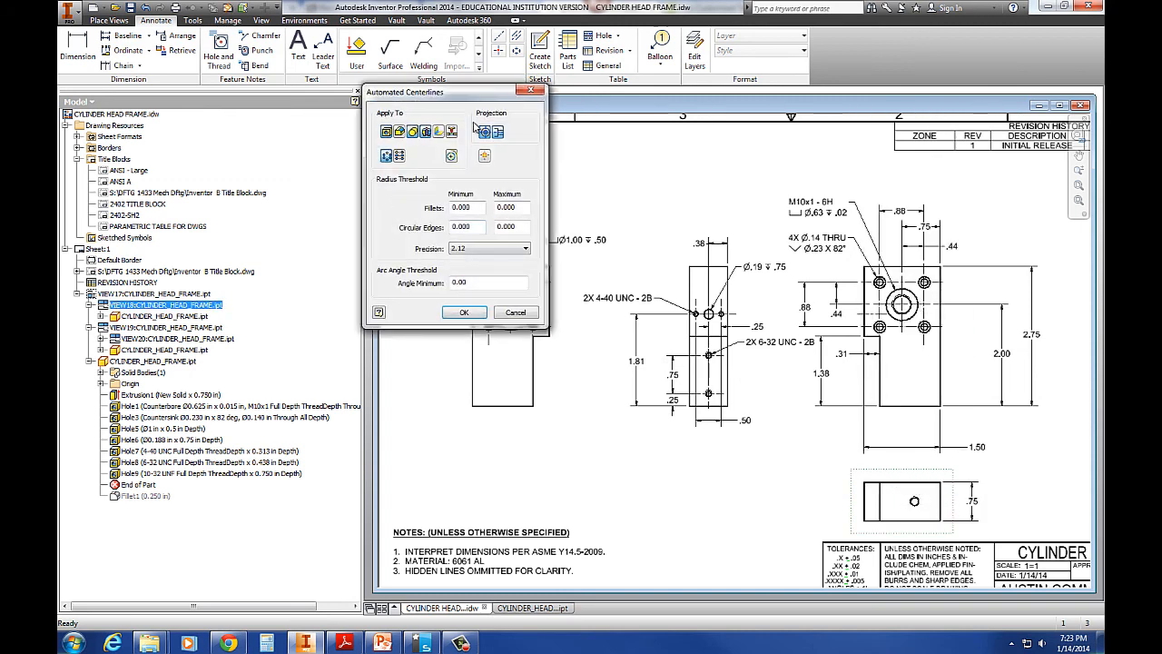
{"action": "left_click", "coordinate": [464, 313]}
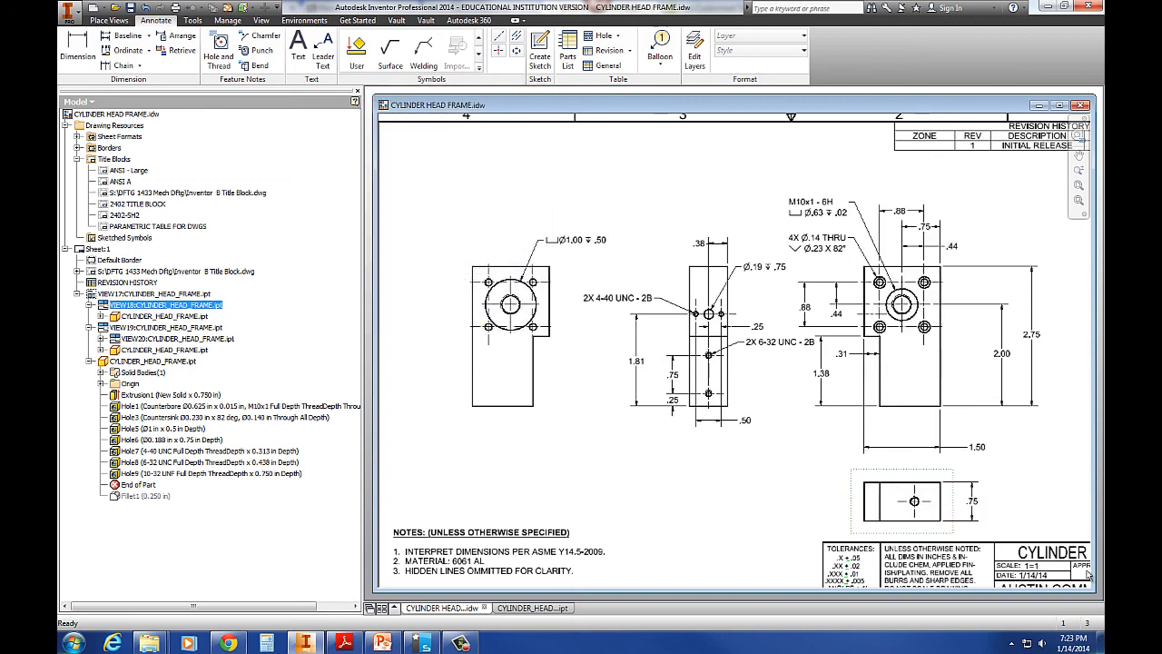
Retrieve the 10-32 UNF hole's .69 and .38 location dimensions into the bottom view and move the .69 dimension closer to the part
{"action": "right_click", "coordinate": [869, 476]}
{"action": "left_click", "coordinate": [867, 311]}
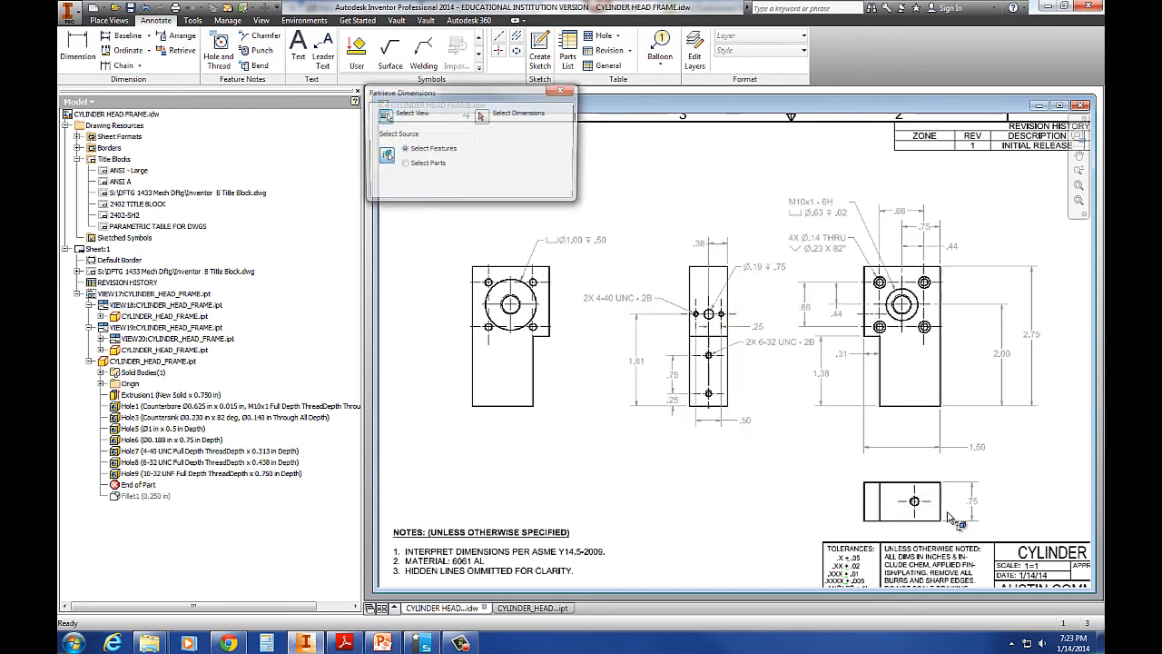
{"action": "left_click", "coordinate": [912, 501]}
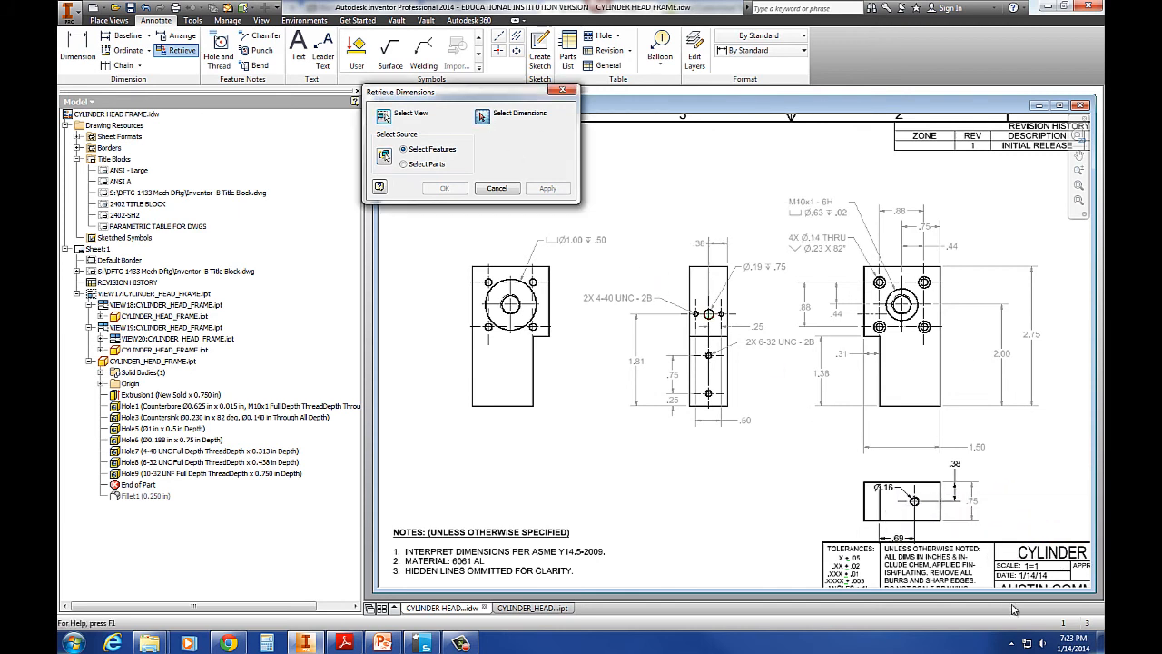
{"action": "left_click", "coordinate": [914, 545]}
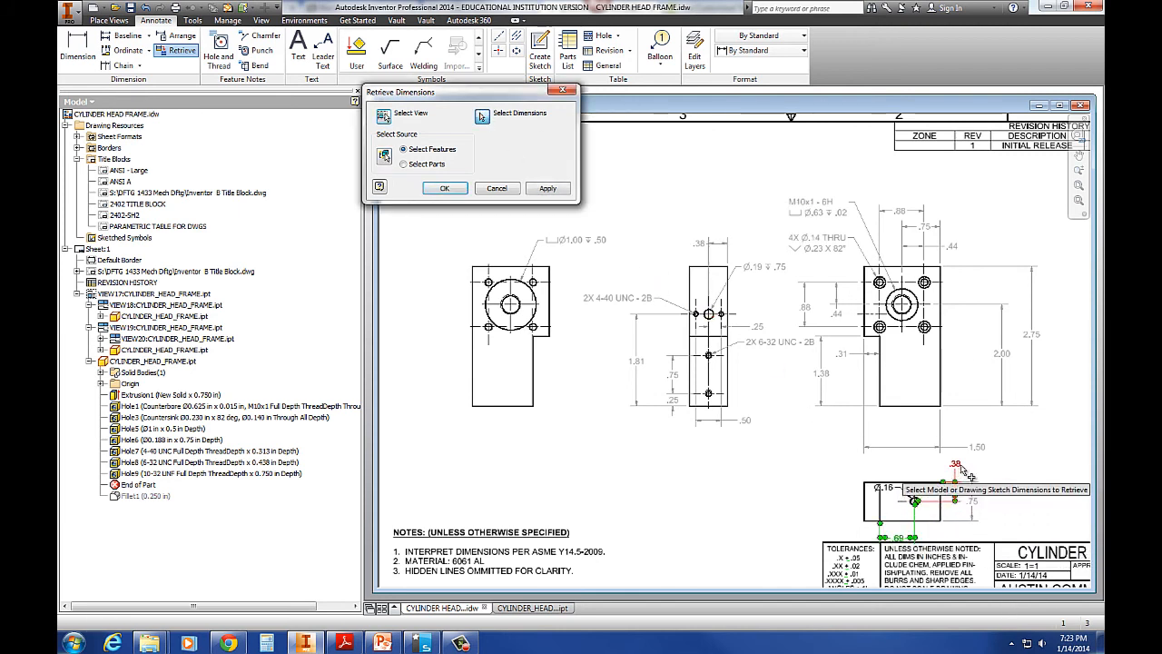
{"action": "left_click", "coordinate": [548, 188]}
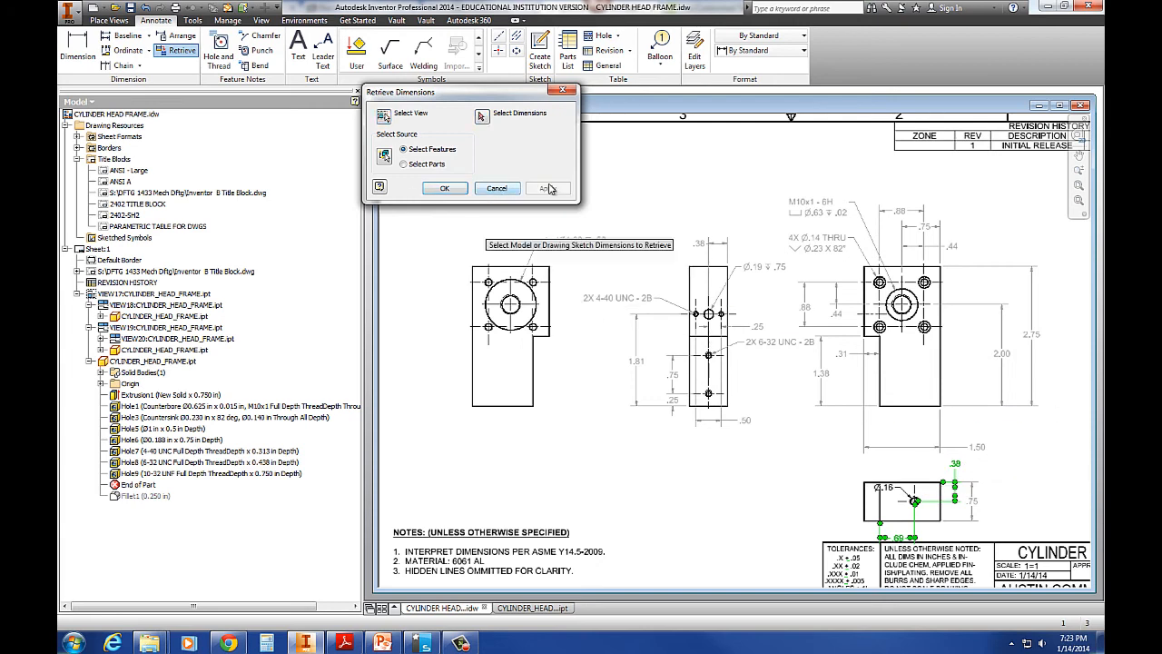
{"action": "left_click", "coordinate": [512, 193]}
{"action": "left_click", "coordinate": [1017, 514]}
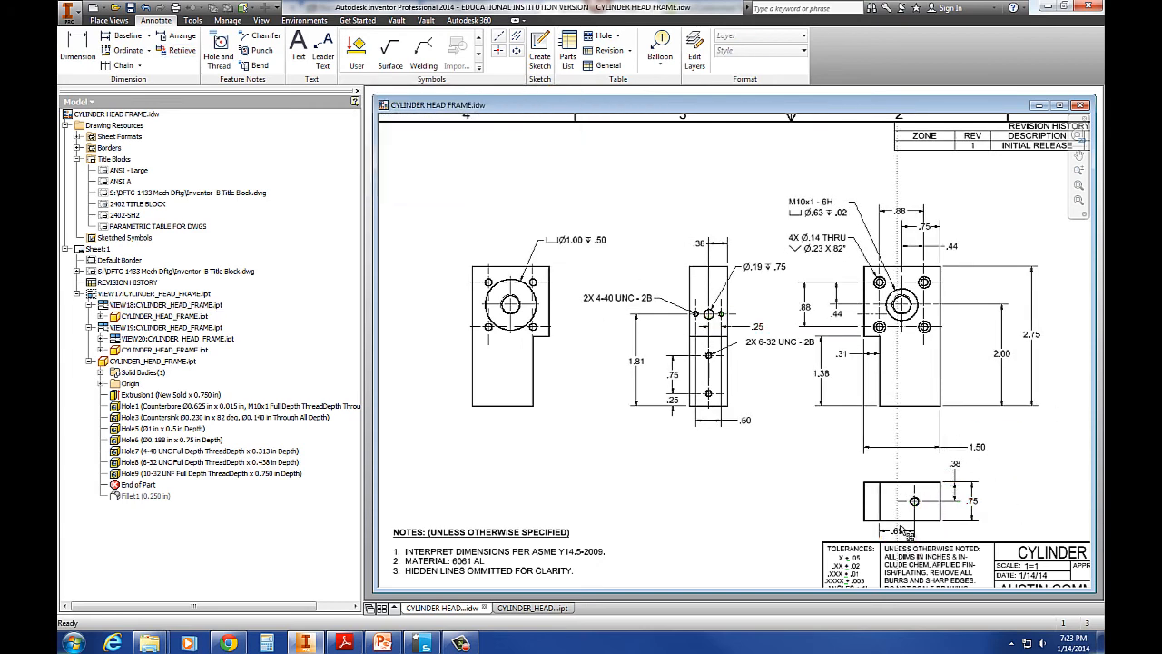
{"action": "left_click", "coordinate": [902, 536]}
Add a hole note to the 10-32 UNF hole in the bottom view, placed above the view
{"action": "left_click", "coordinate": [218, 47]}
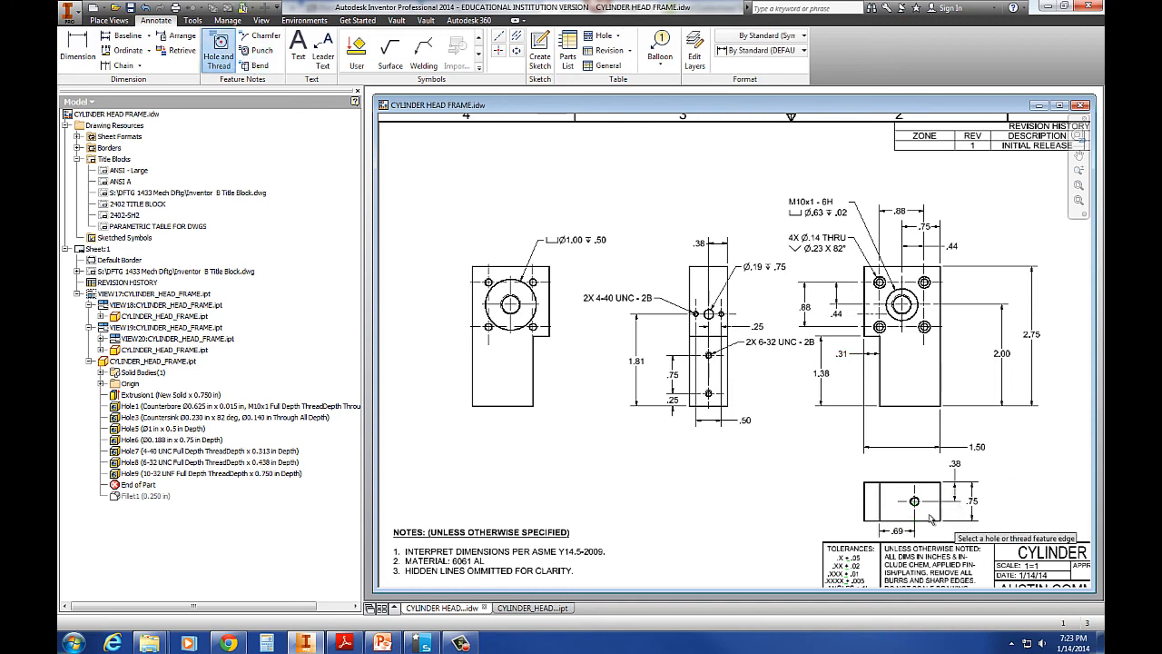
{"action": "scroll", "coordinate": [913, 500], "scroll_direction": "up", "scroll_amount": 2}
{"action": "left_click", "coordinate": [902, 489]}
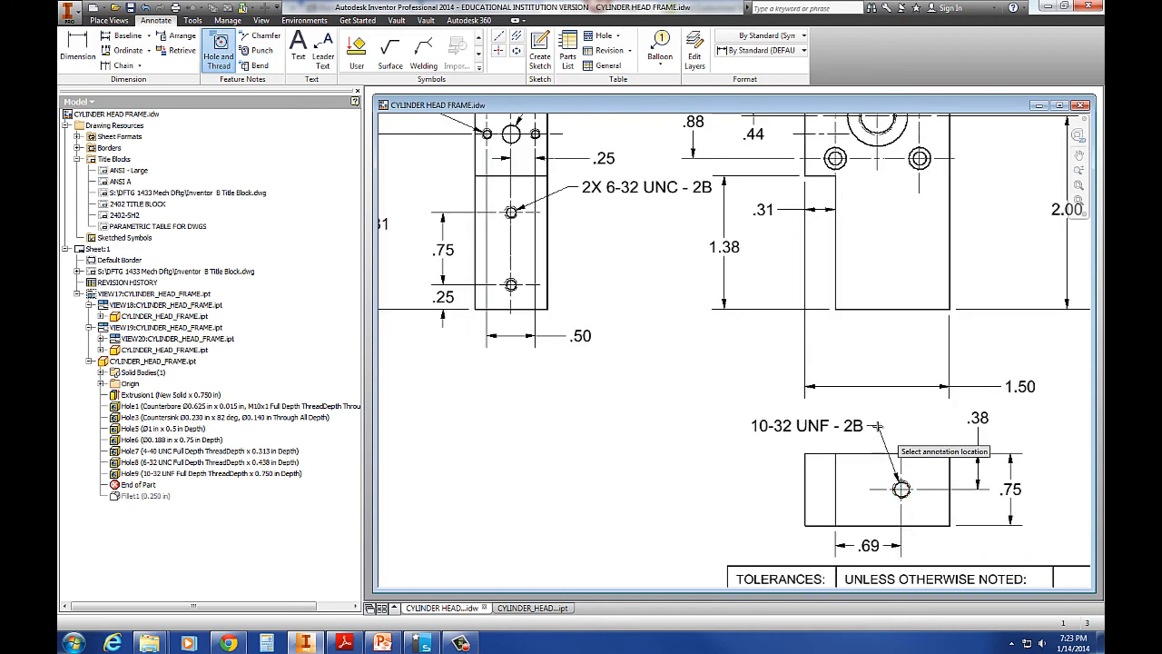
{"action": "left_click", "coordinate": [862, 418]}
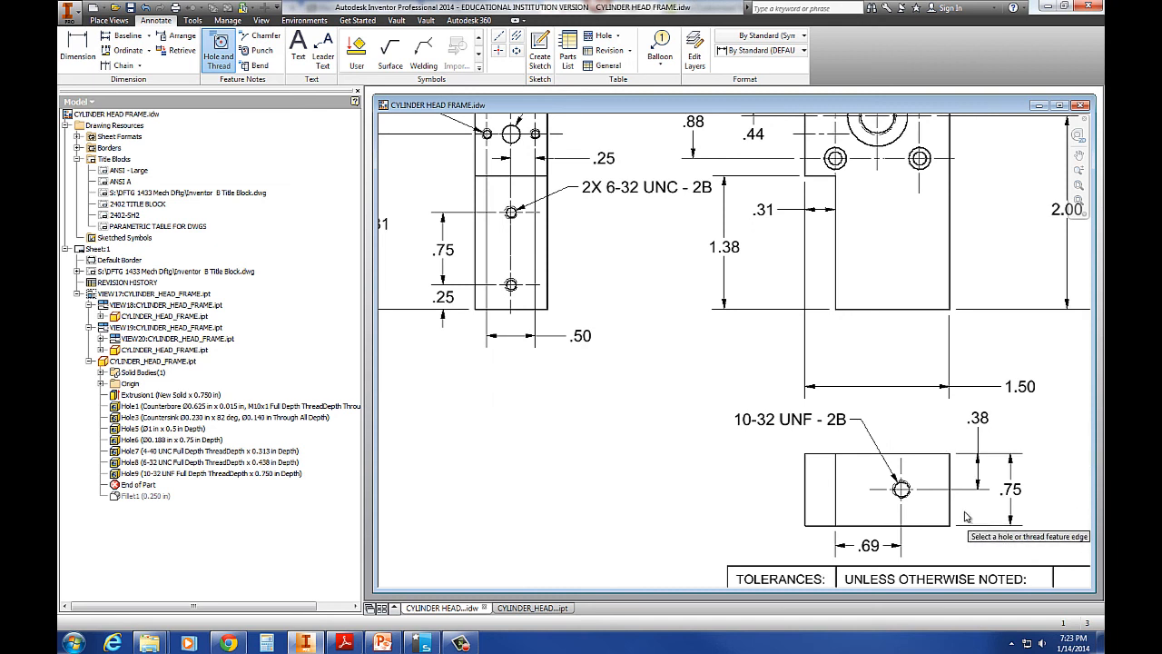
{"action": "key", "text": "Escape"}
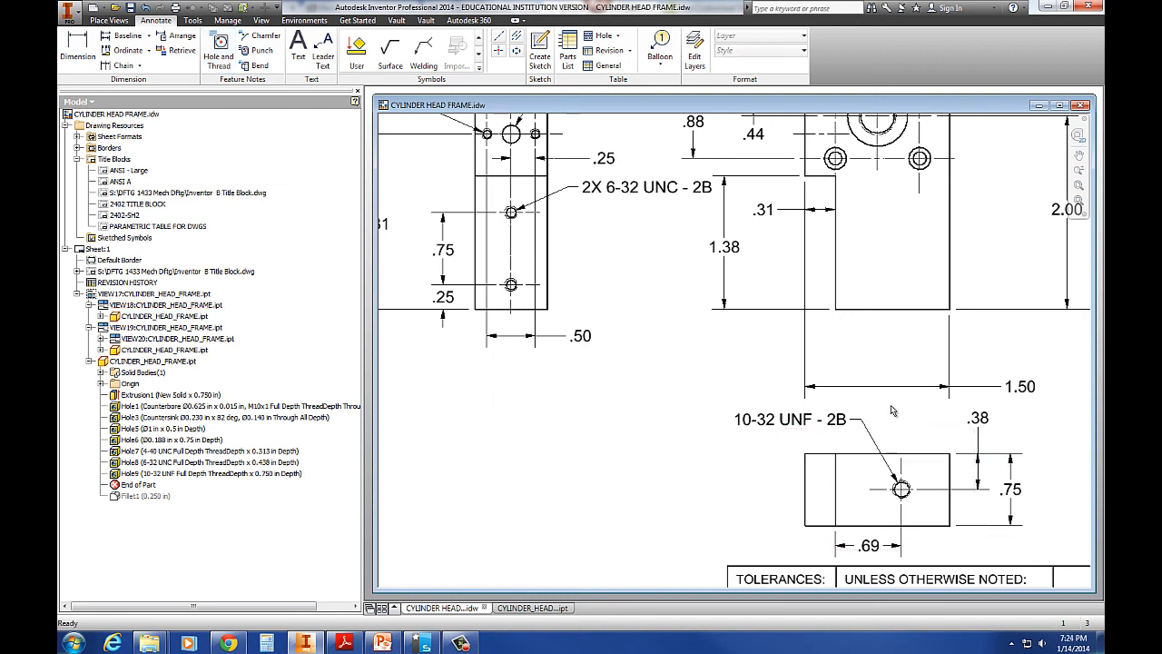
Override the default format of the 10-32 UNF hole note and append a space, the depth symbol and the hole depth value
{"action": "double_click", "coordinate": [836, 424]}
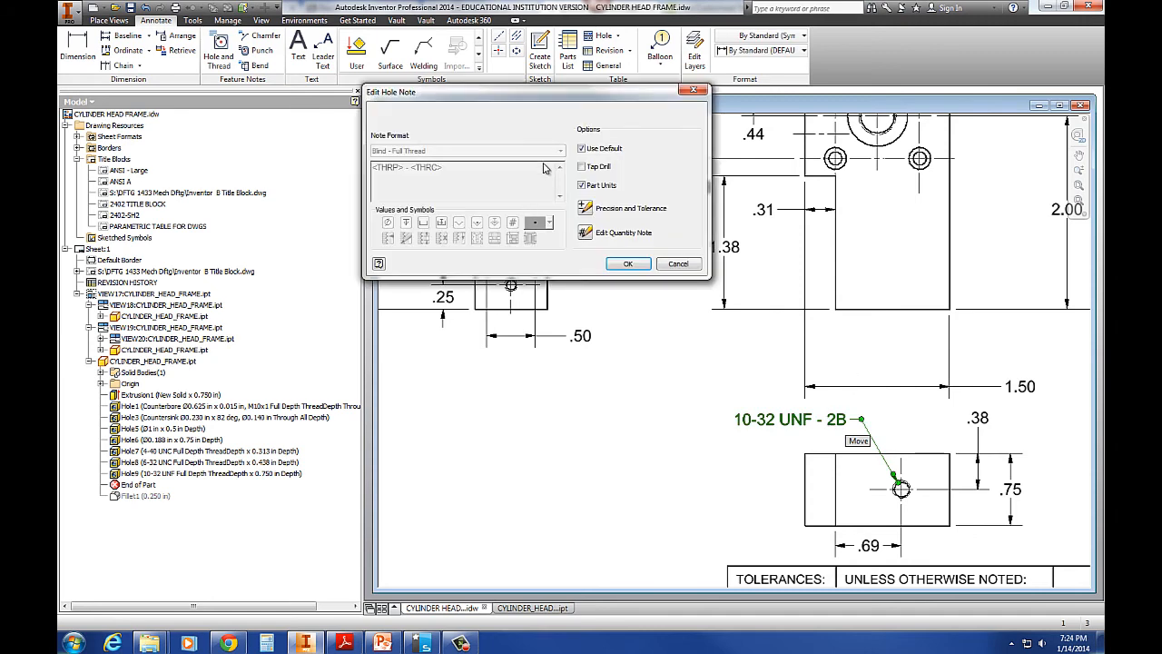
{"action": "left_click", "coordinate": [581, 149]}
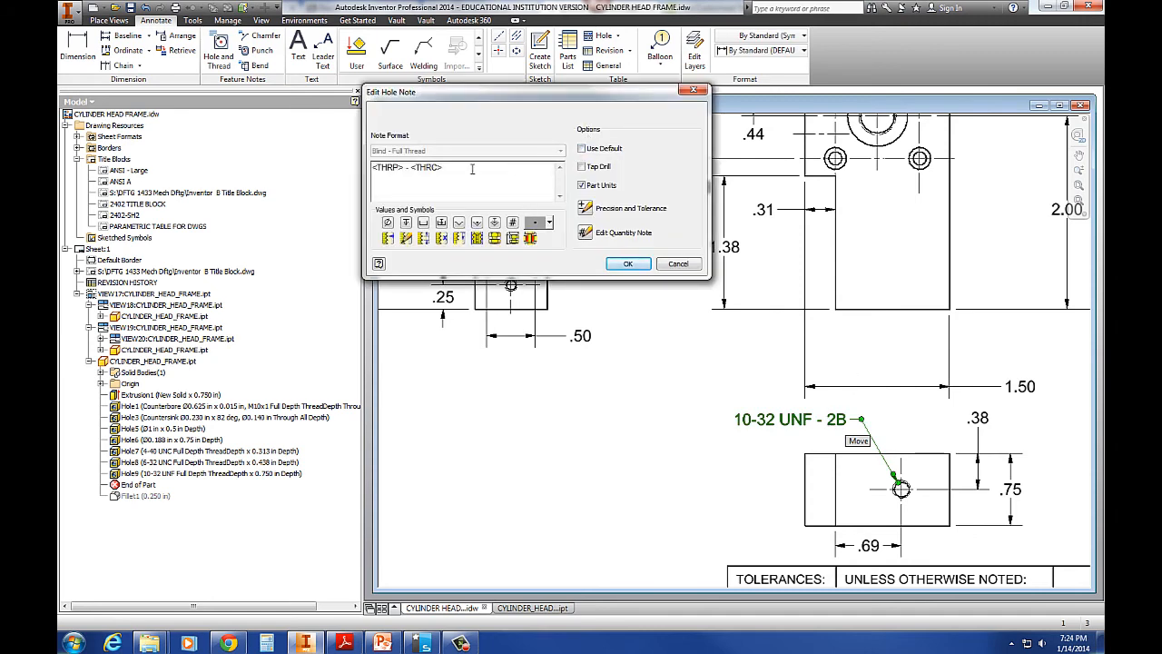
{"action": "left_click", "coordinate": [405, 224]}
{"action": "left_click", "coordinate": [626, 264]}
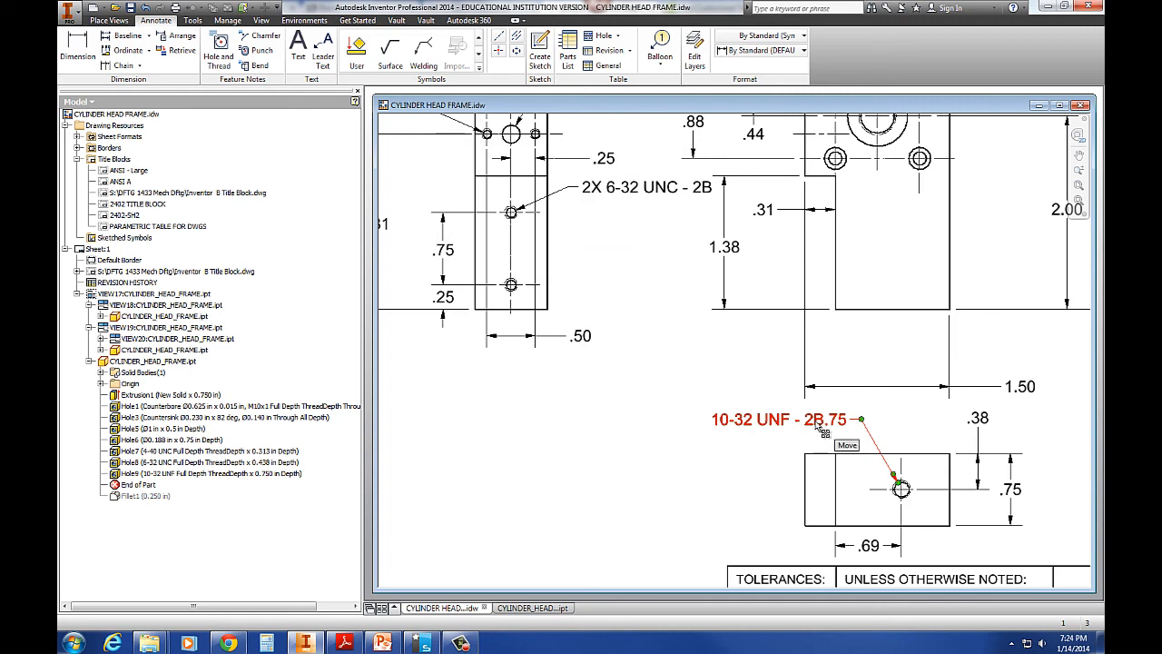
{"action": "double_click", "coordinate": [819, 428]}
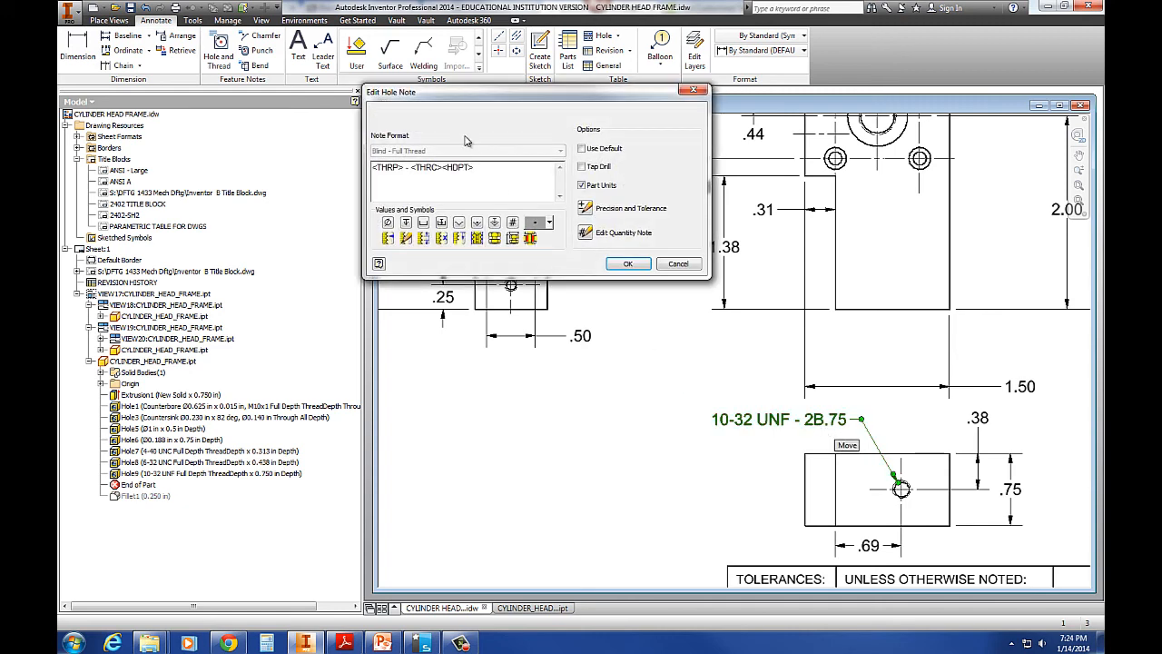
{"action": "left_click", "coordinate": [549, 223]}
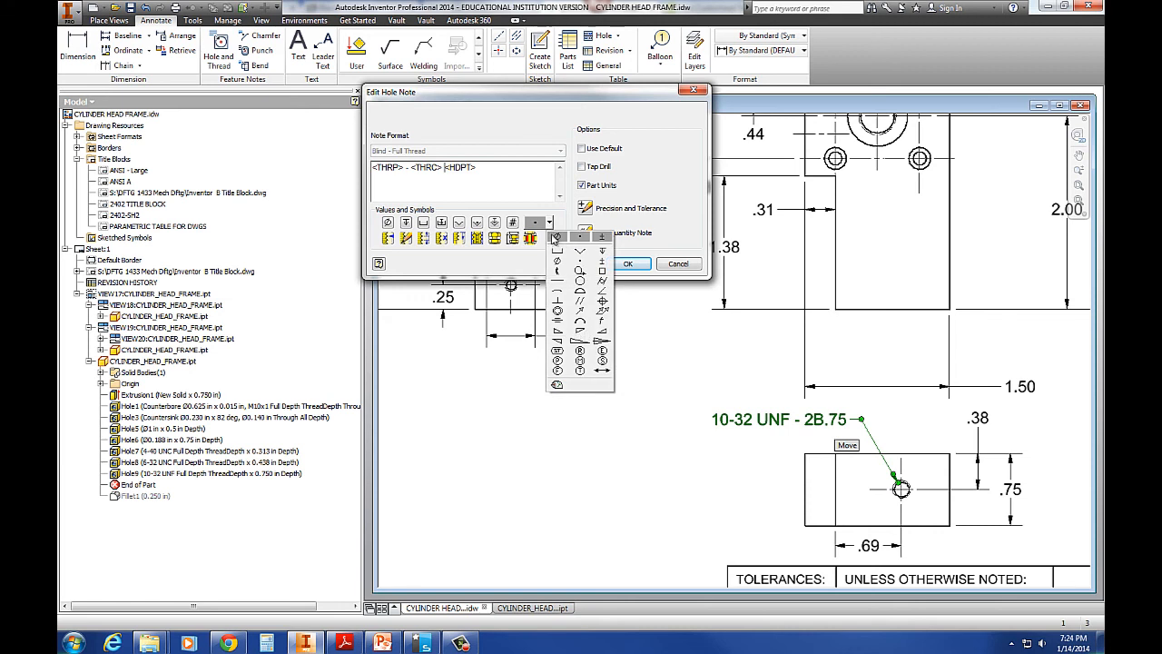
{"action": "left_click", "coordinate": [602, 252]}
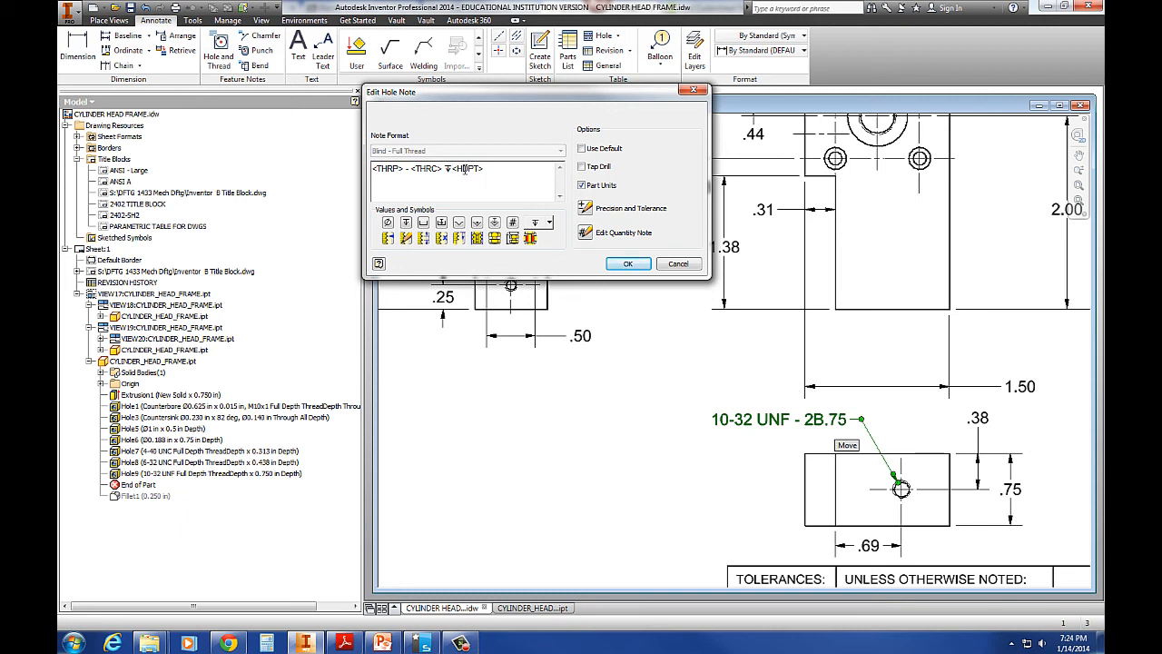
{"action": "left_click", "coordinate": [626, 263]}
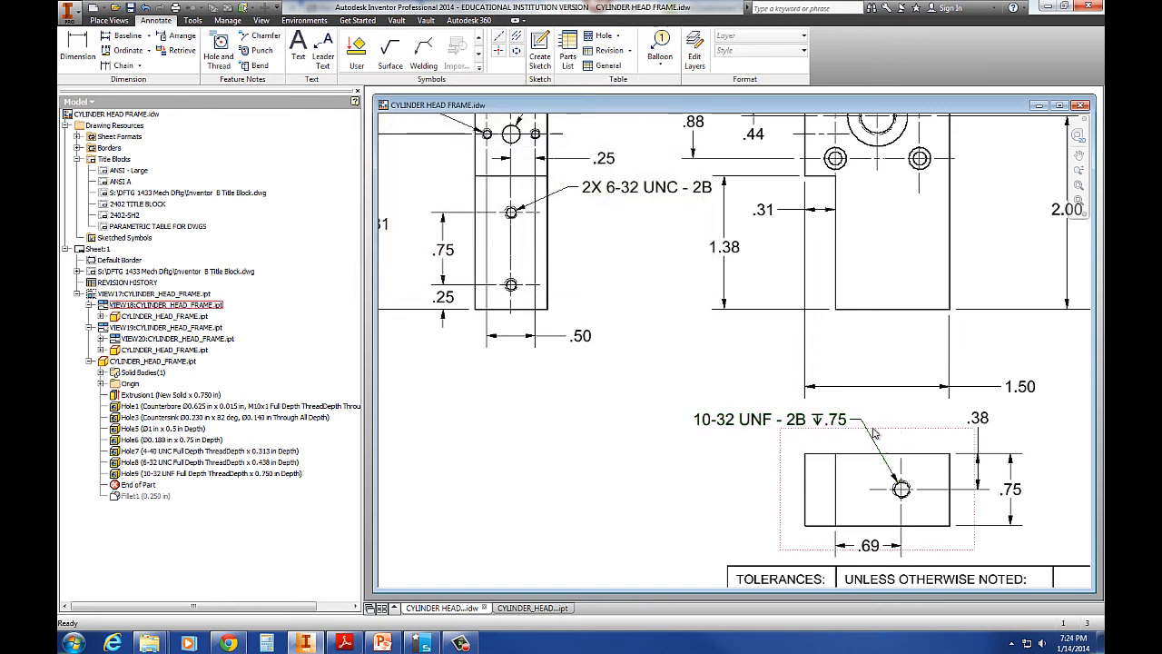
Add a second line with the depth symbol and the .44 depth value to the 2X 6-32 UNC hole note
{"action": "double_click", "coordinate": [647, 193]}
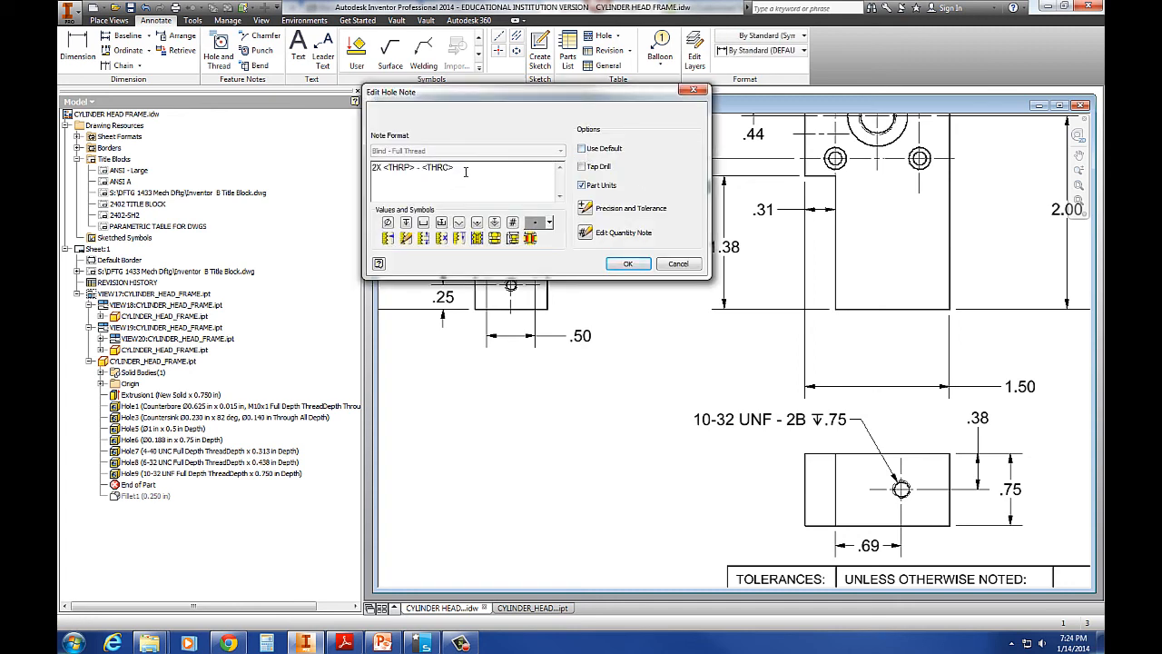
{"action": "left_click", "coordinate": [549, 222]}
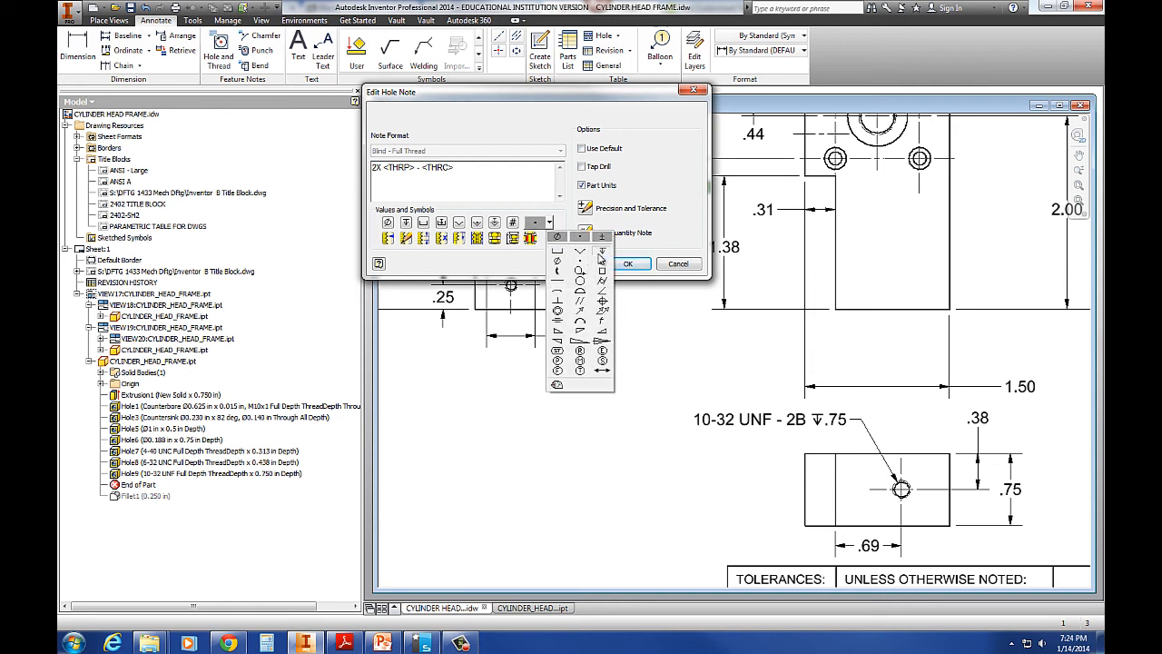
{"action": "left_click", "coordinate": [484, 172]}
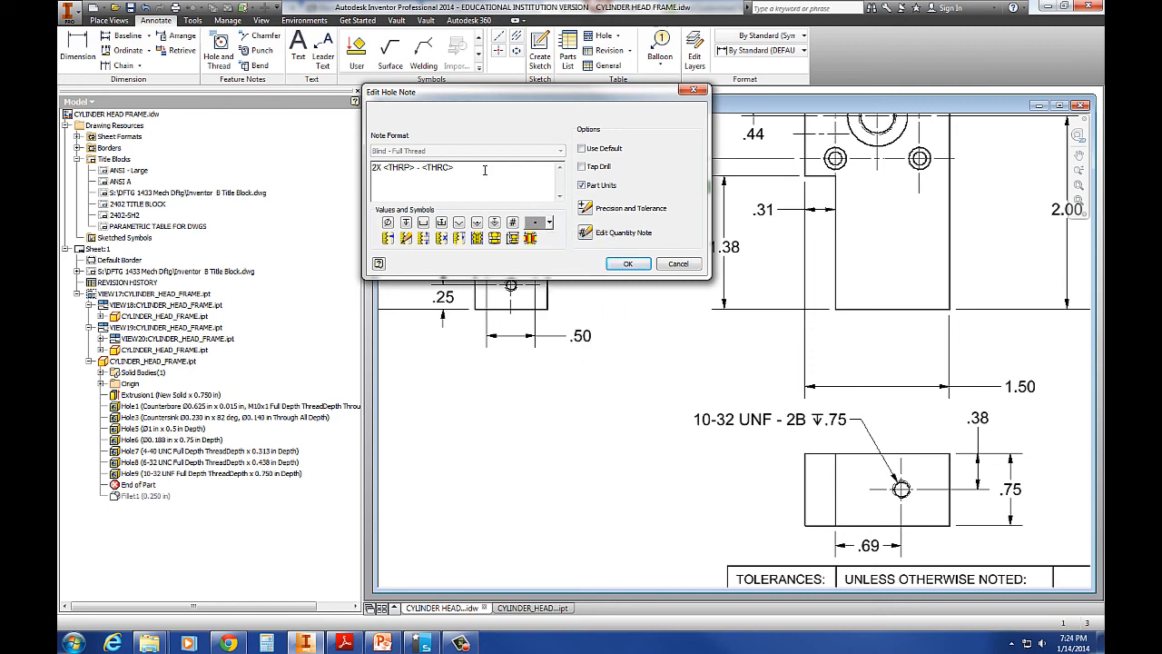
{"action": "left_click", "coordinate": [549, 222]}
{"action": "left_click", "coordinate": [602, 251]}
{"action": "left_click", "coordinate": [618, 264]}
{"action": "left_click", "coordinate": [622, 387]}
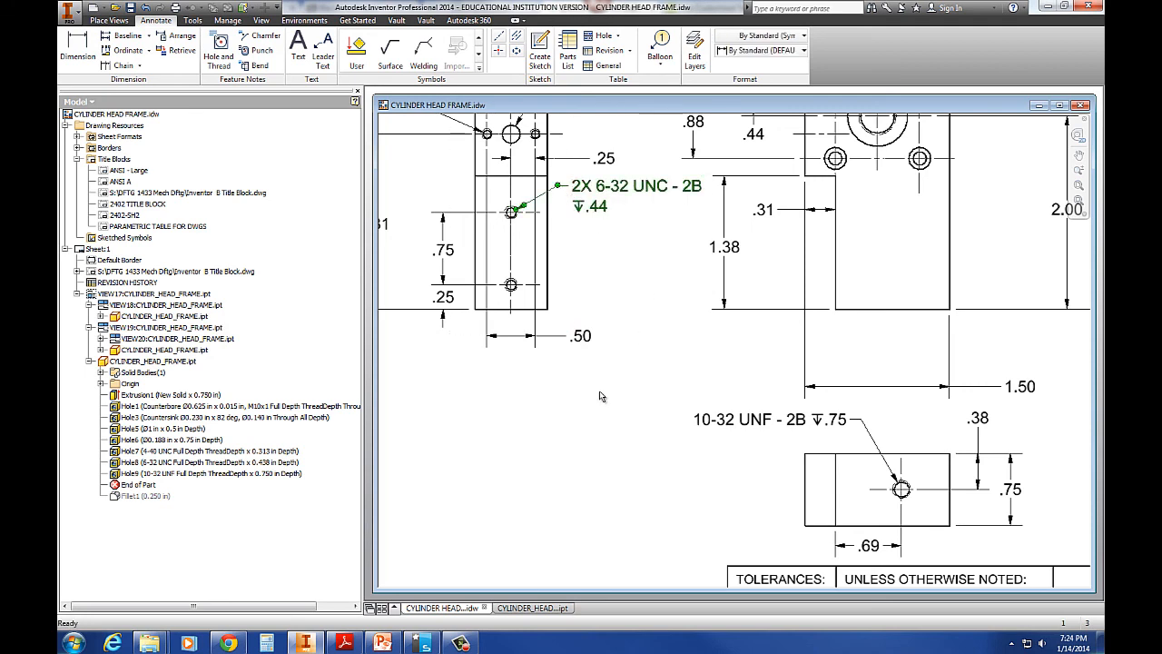
Add a second line with the depth symbol and the .31 depth value to the 2X 4-40 UNC hole note
{"action": "scroll", "coordinate": [630, 373], "scroll_direction": "down", "scroll_amount": 3}
{"action": "scroll", "coordinate": [630, 373], "scroll_direction": "down", "scroll_amount": 2}
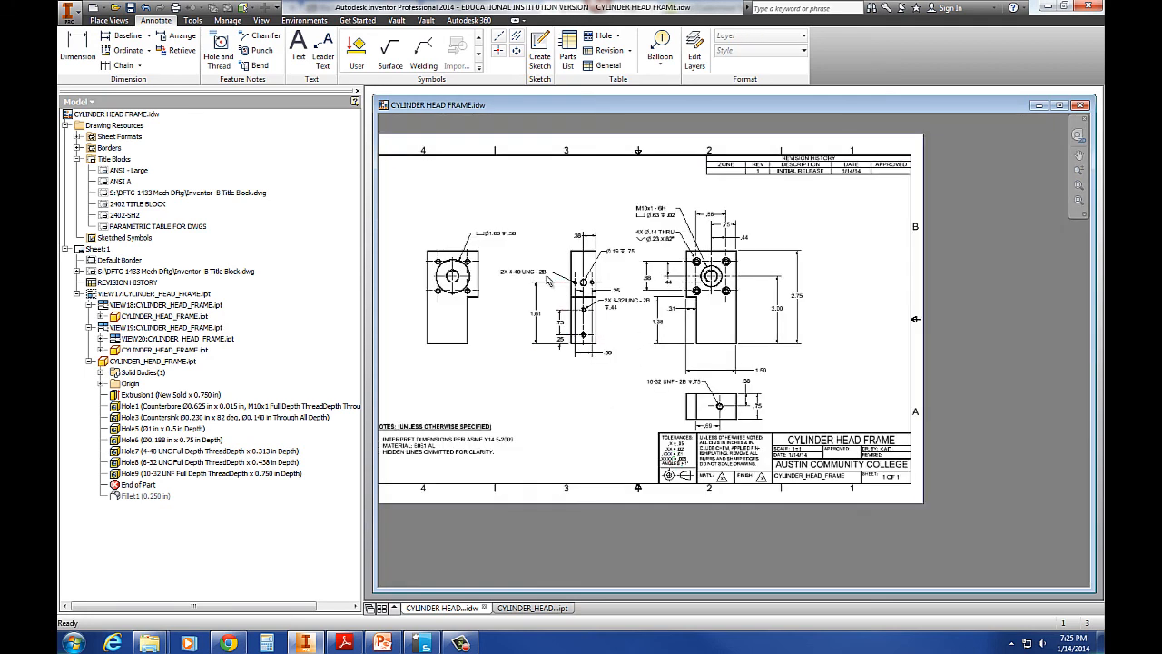
{"action": "scroll", "coordinate": [550, 281], "scroll_direction": "up", "scroll_amount": 3}
{"action": "double_click", "coordinate": [539, 278]}
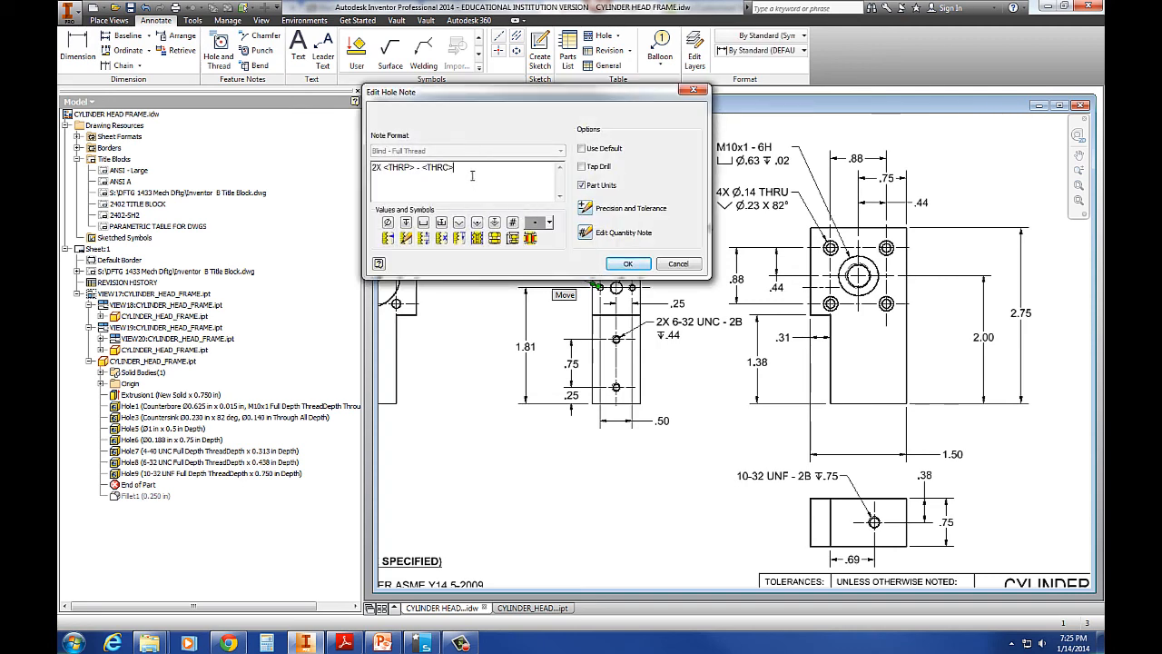
{"action": "left_click", "coordinate": [550, 222]}
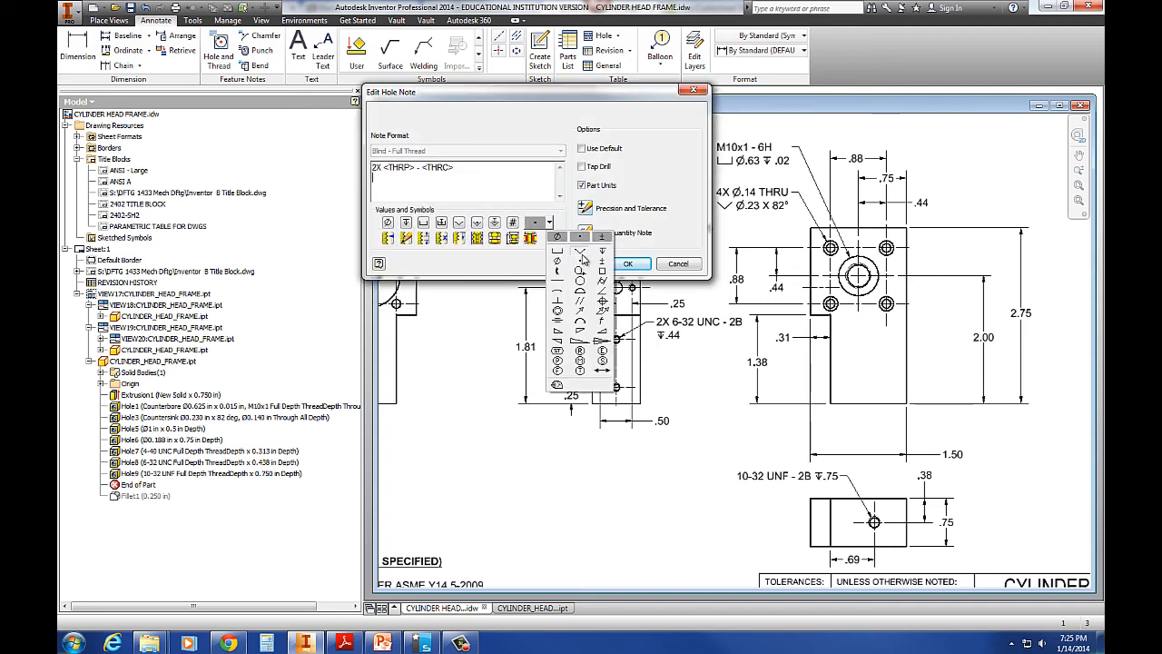
{"action": "left_click", "coordinate": [600, 253]}
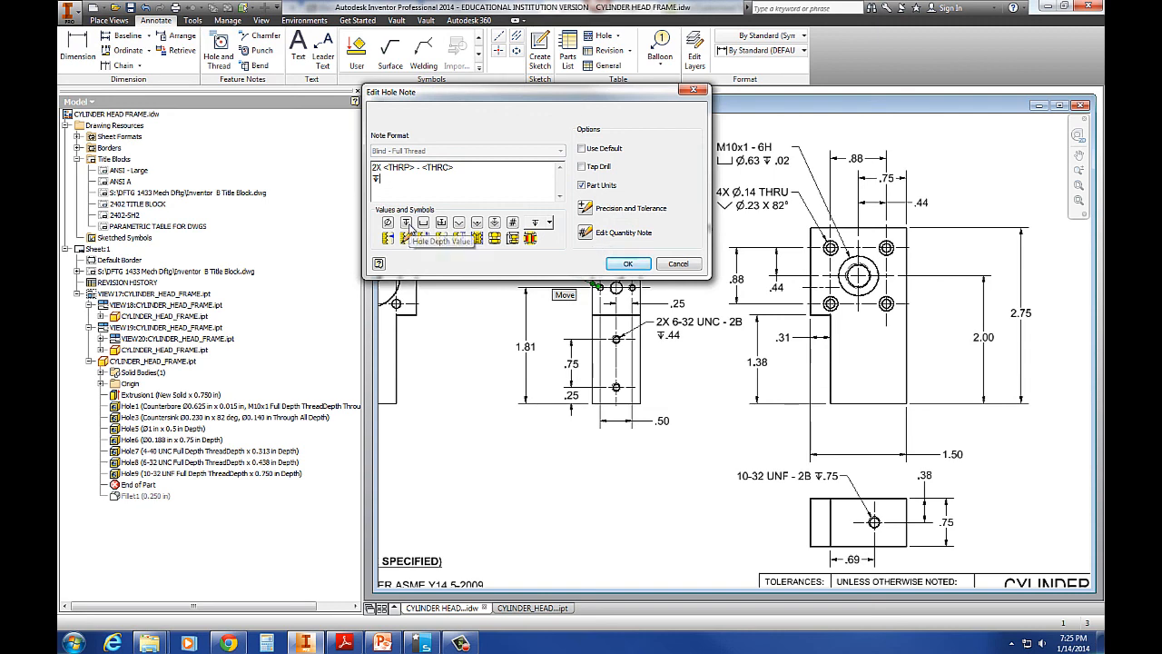
{"action": "left_click", "coordinate": [458, 240]}
{"action": "left_click", "coordinate": [627, 265]}
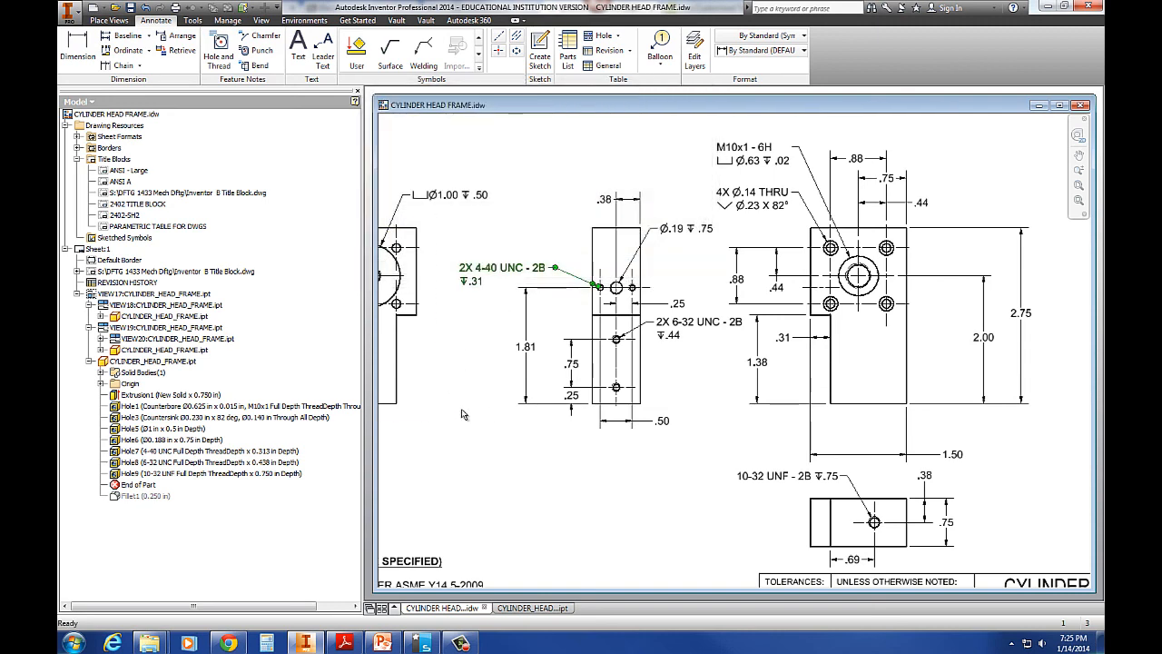
In the part model, move the End of Part marker below the Fillet1 feature and return to the drawing
{"action": "key", "text": "Home"}
{"action": "scroll", "coordinate": [577, 452], "scroll_direction": "down", "scroll_amount": 3}
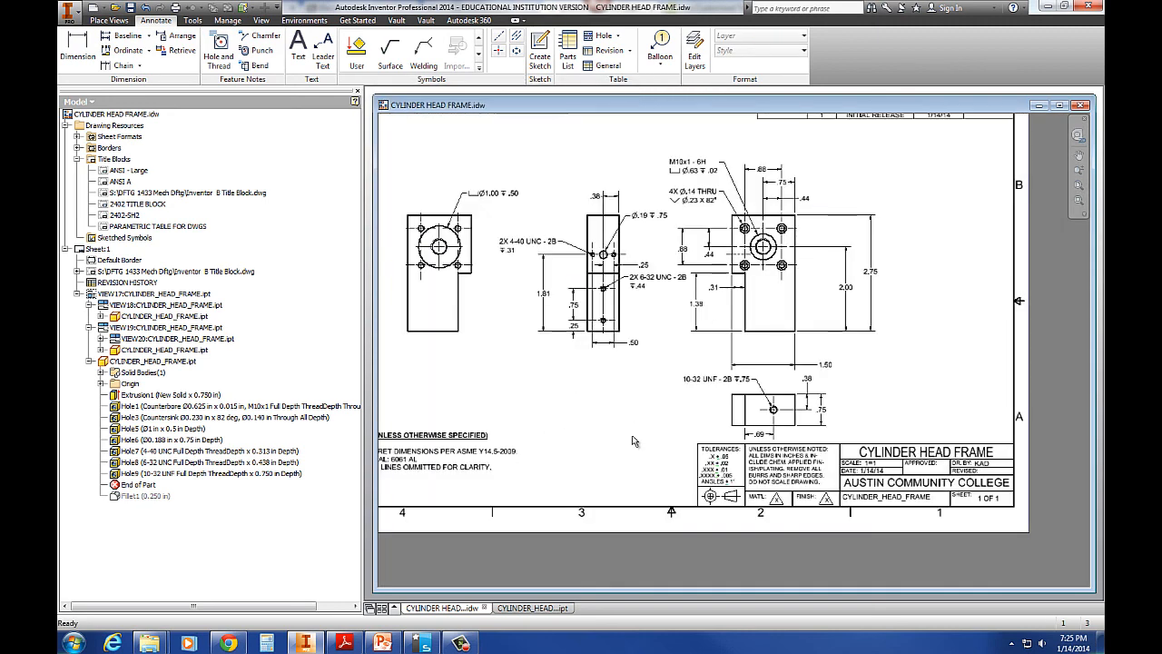
{"action": "left_click", "coordinate": [532, 607]}
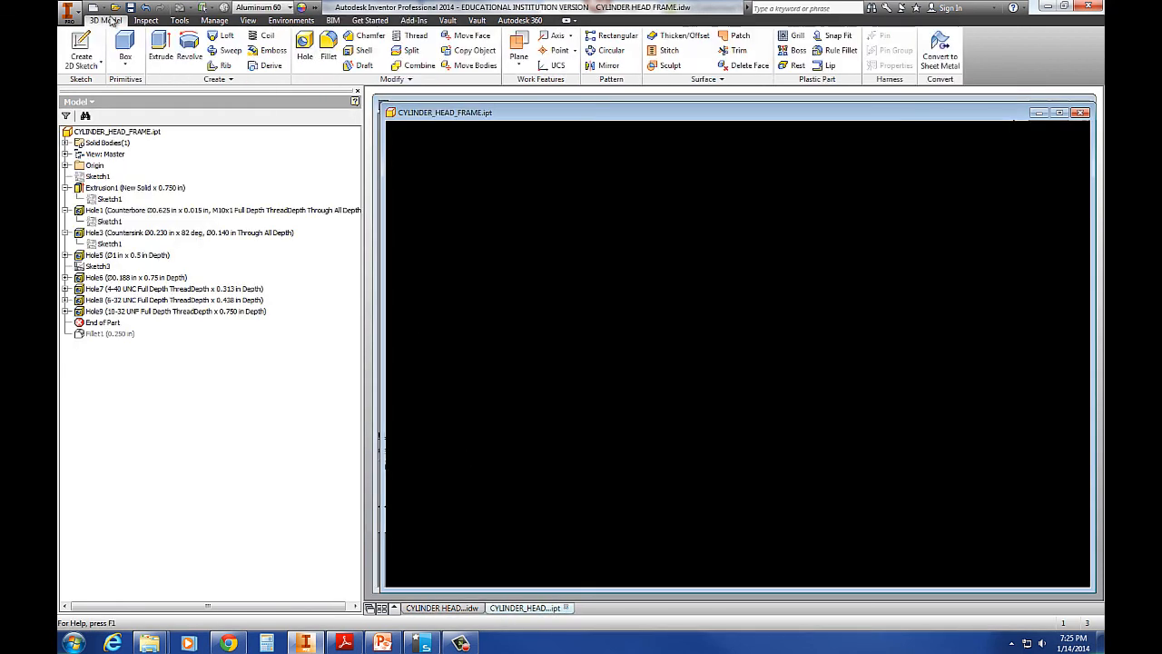
{"action": "left_click_drag", "start_coordinate": [111, 324], "coordinate": [115, 340]}
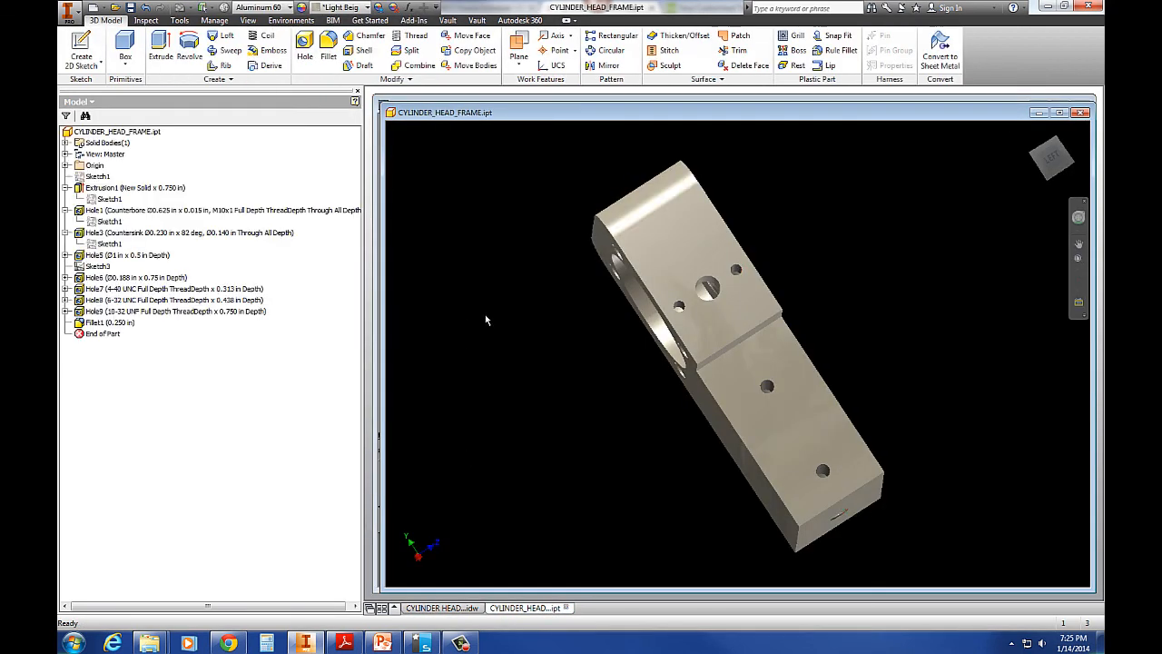
{"action": "left_click", "coordinate": [441, 608]}
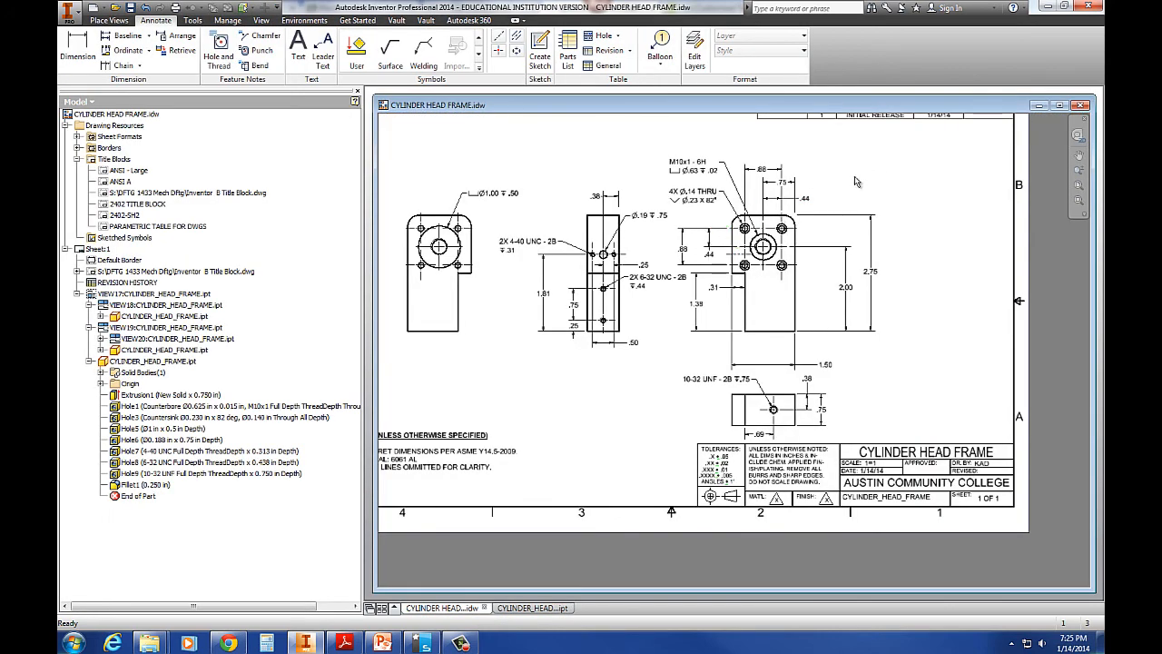
Retrieve the fillet's radius dimension into the view that carries the Ø1.00 counterbore note
{"action": "scroll", "coordinate": [849, 187], "scroll_direction": "down", "scroll_amount": 5}
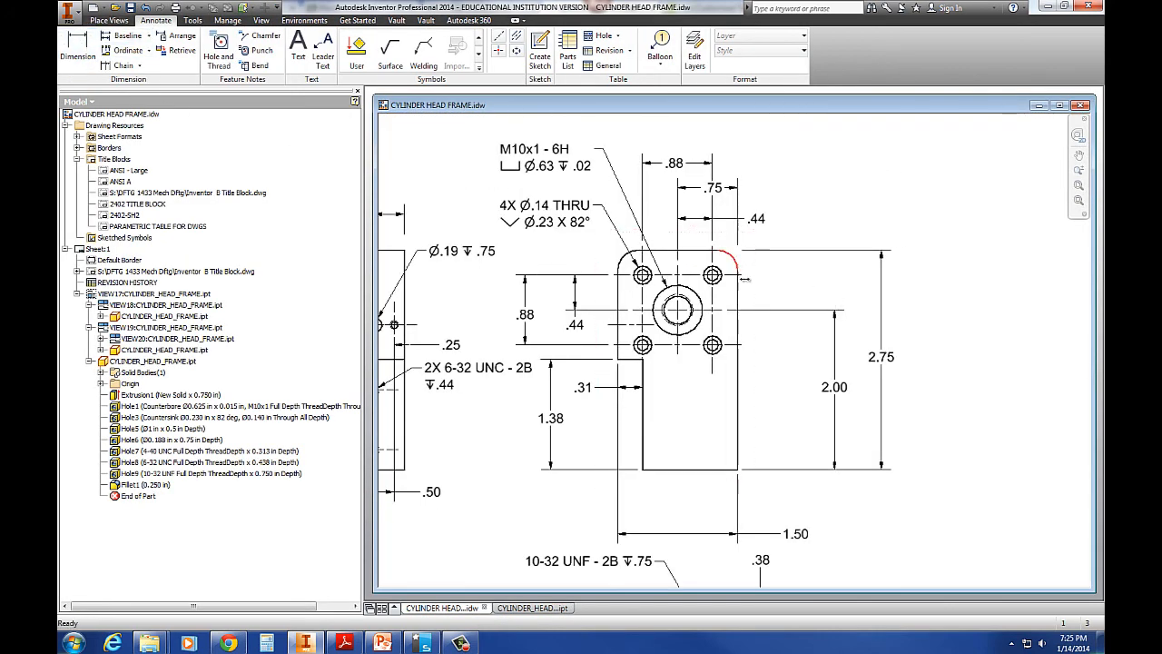
{"action": "scroll", "coordinate": [910, 286], "scroll_direction": "up", "scroll_amount": 5}
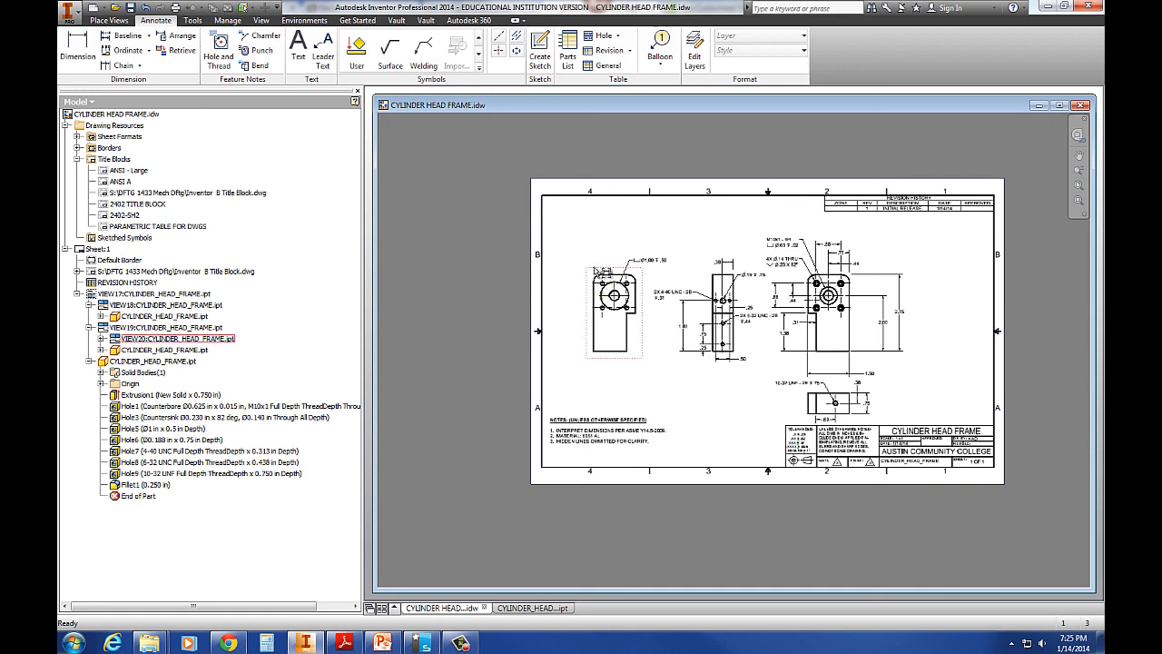
{"action": "right_click", "coordinate": [596, 271]}
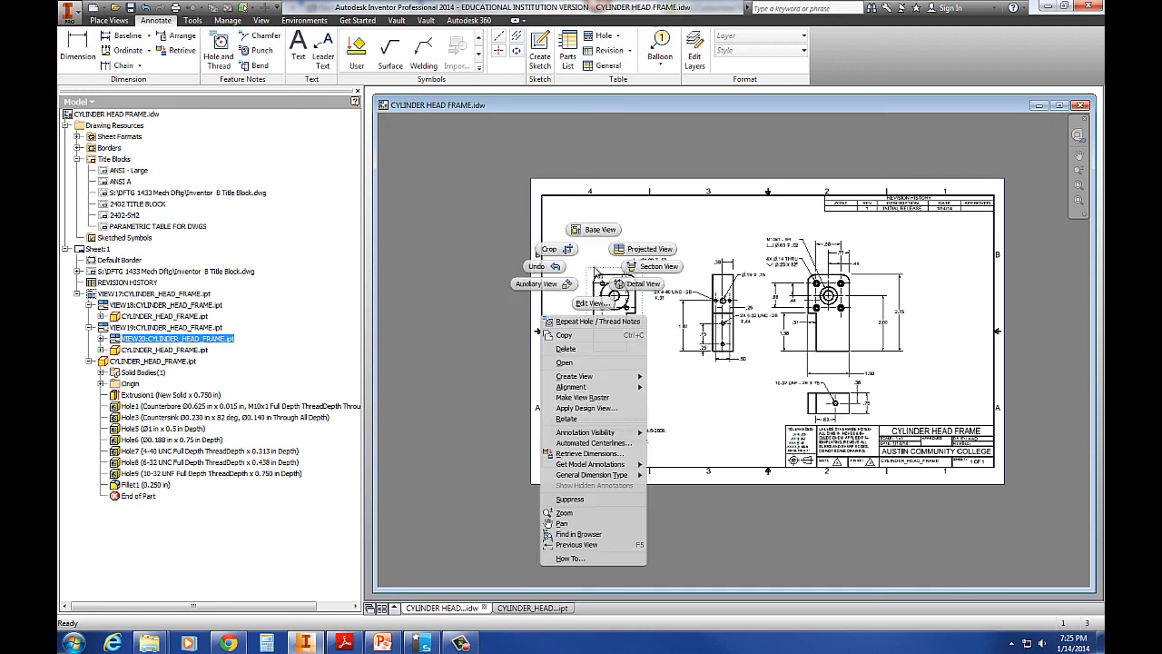
{"action": "left_click", "coordinate": [592, 453]}
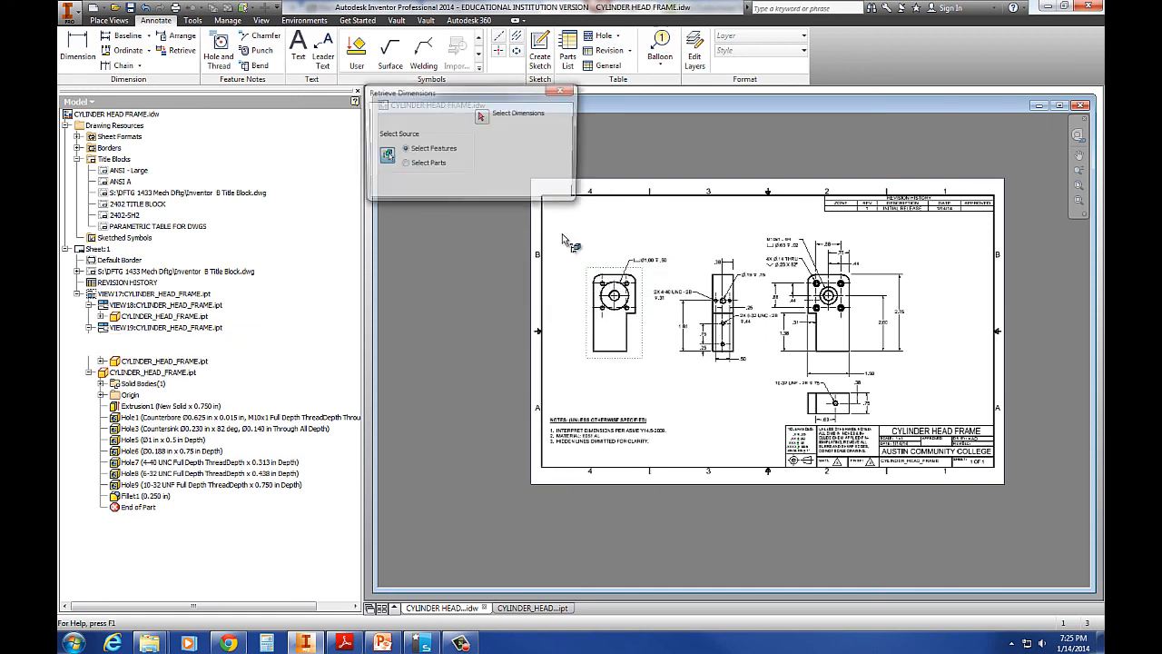
{"action": "left_click", "coordinate": [613, 275]}
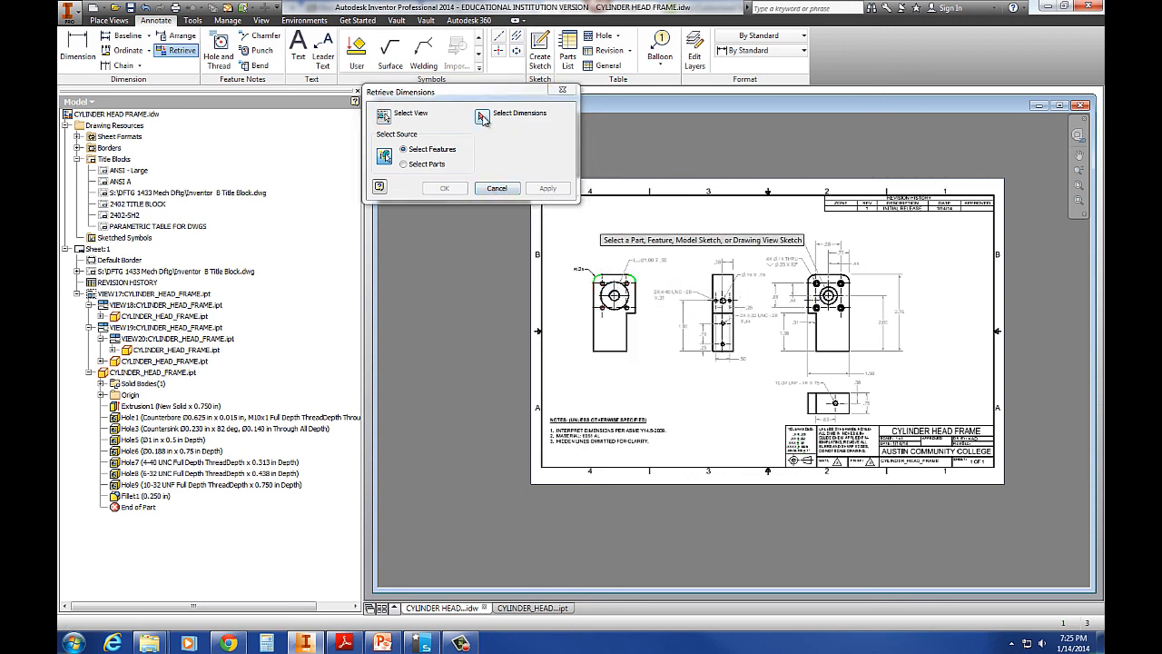
{"action": "left_click", "coordinate": [482, 117]}
{"action": "left_click", "coordinate": [586, 270]}
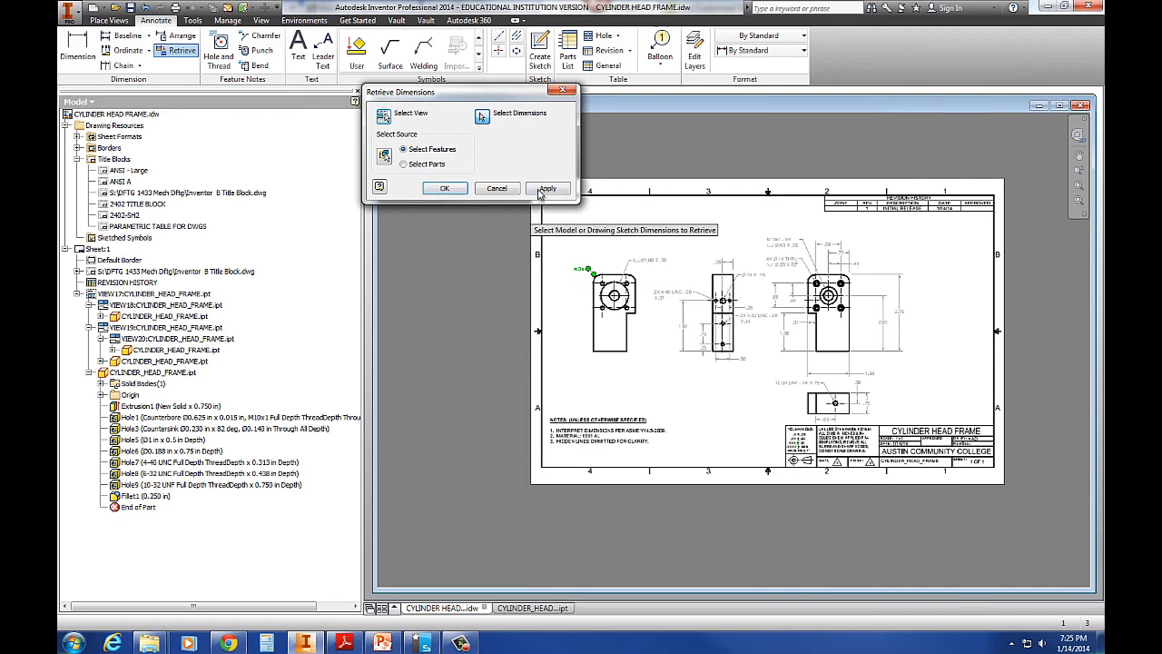
{"action": "left_click", "coordinate": [546, 188]}
Add the prefix 2X and a space before the R.25 fillet radius dimension's value
{"action": "scroll", "coordinate": [581, 260], "scroll_direction": "down", "scroll_amount": 4}
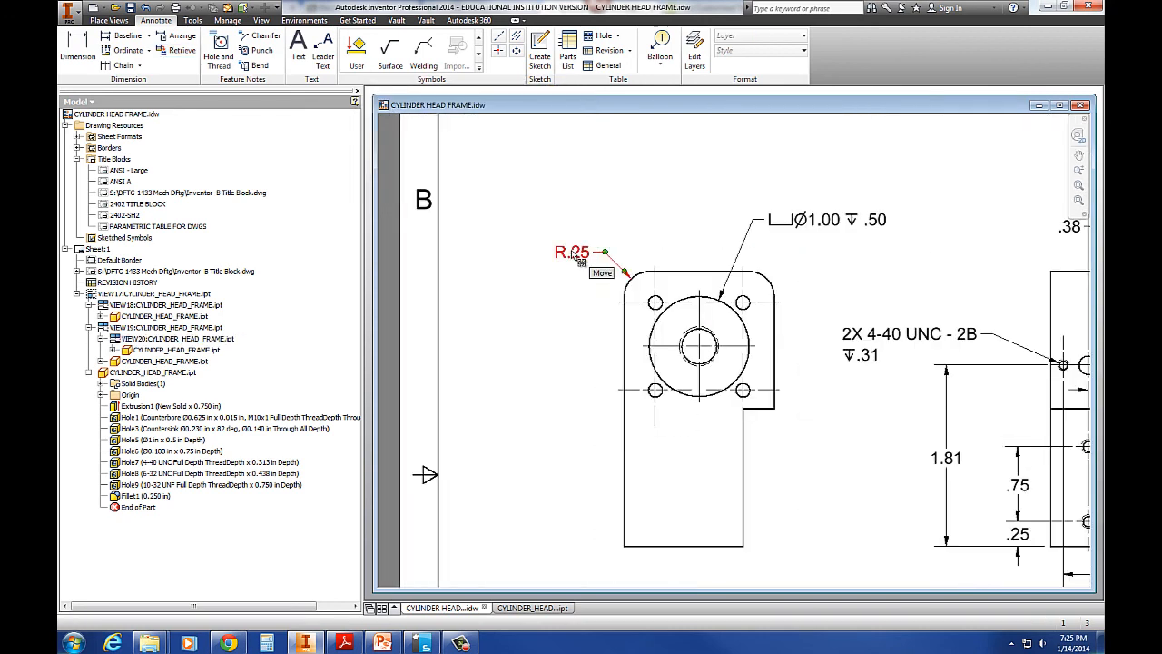
{"action": "double_click", "coordinate": [573, 256]}
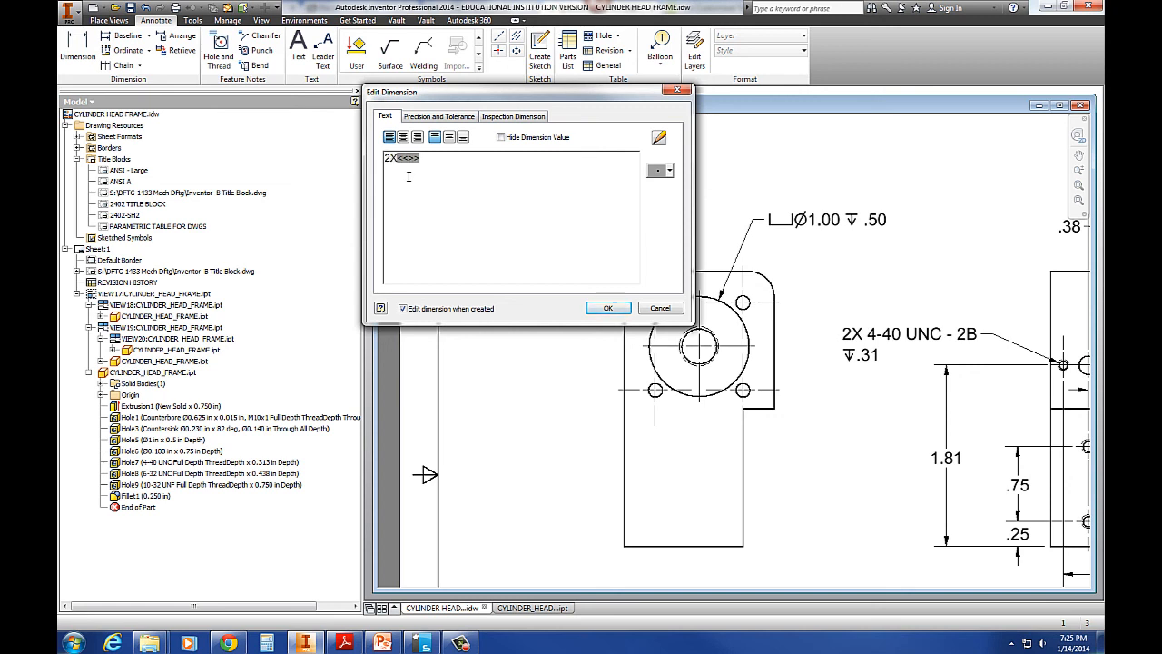
{"action": "left_click", "coordinate": [607, 308]}
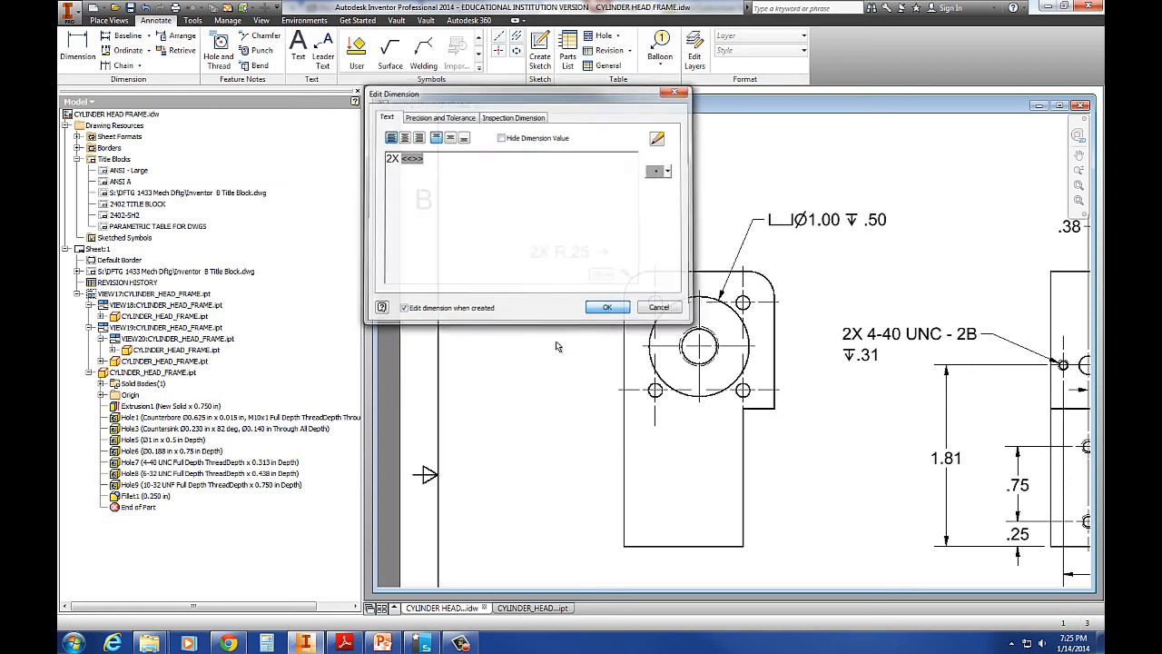
{"action": "scroll", "coordinate": [513, 399], "scroll_direction": "up", "scroll_amount": 2}
{"action": "scroll", "coordinate": [513, 399], "scroll_direction": "up", "scroll_amount": 3}
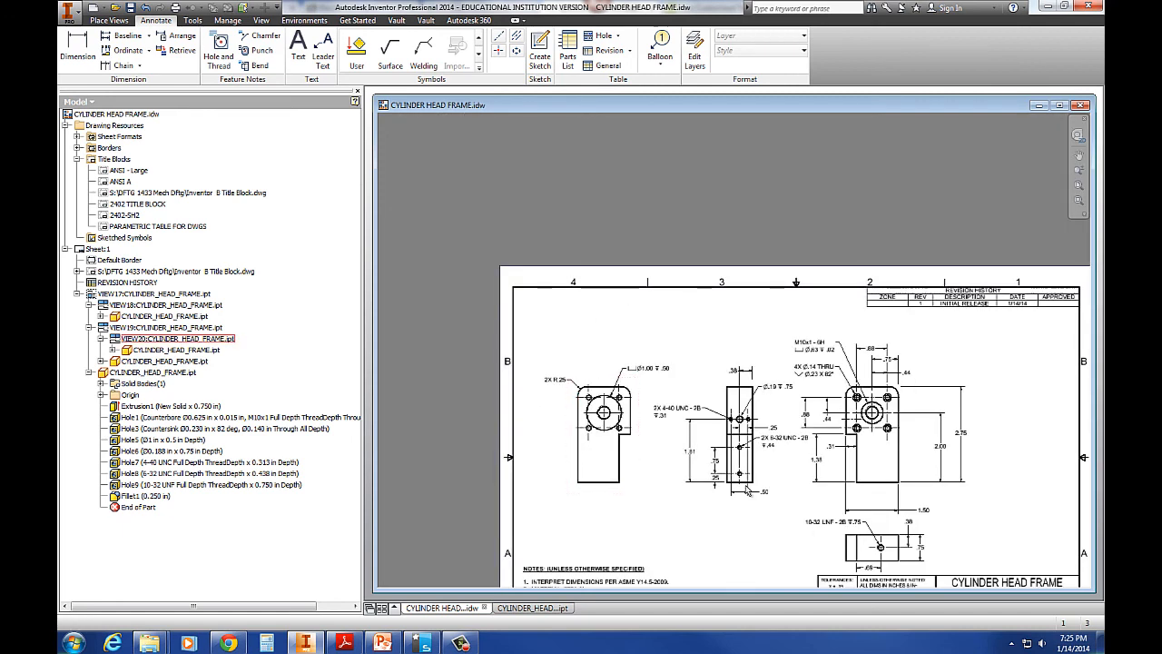
{"action": "scroll", "coordinate": [936, 545], "scroll_direction": "down", "scroll_amount": 3}
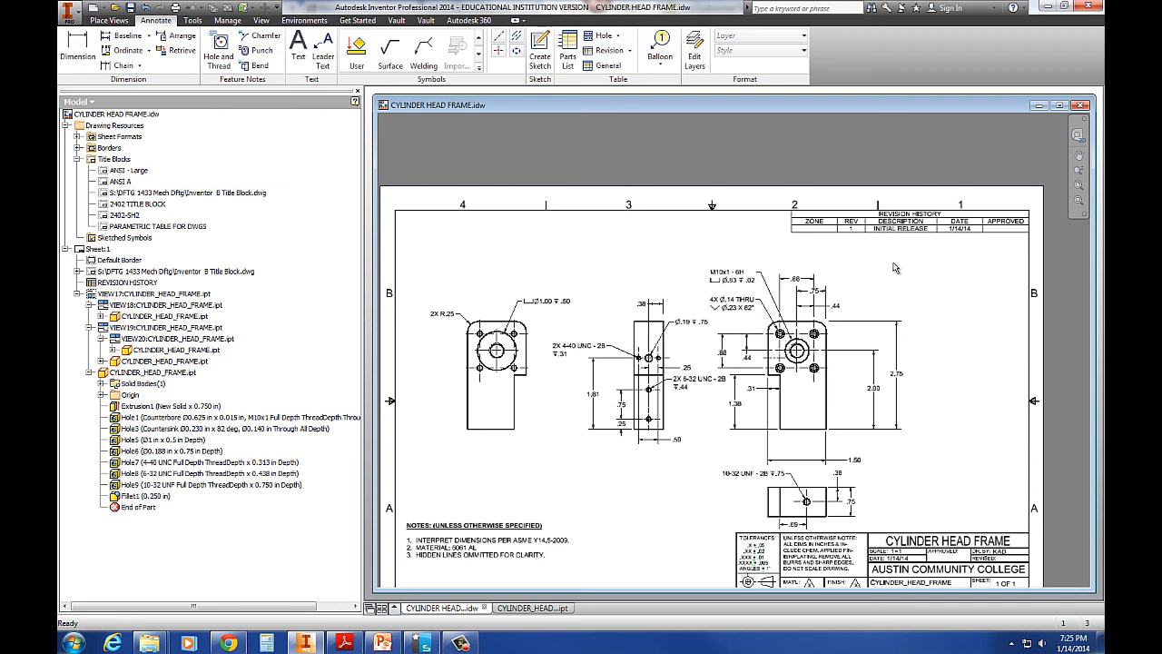
Adjust the anchor point of the .75 horizontal dimension's extension line at the rounded upper corner of the view with the M10x1 hole
{"action": "scroll", "coordinate": [828, 295], "scroll_direction": "down", "scroll_amount": 6}
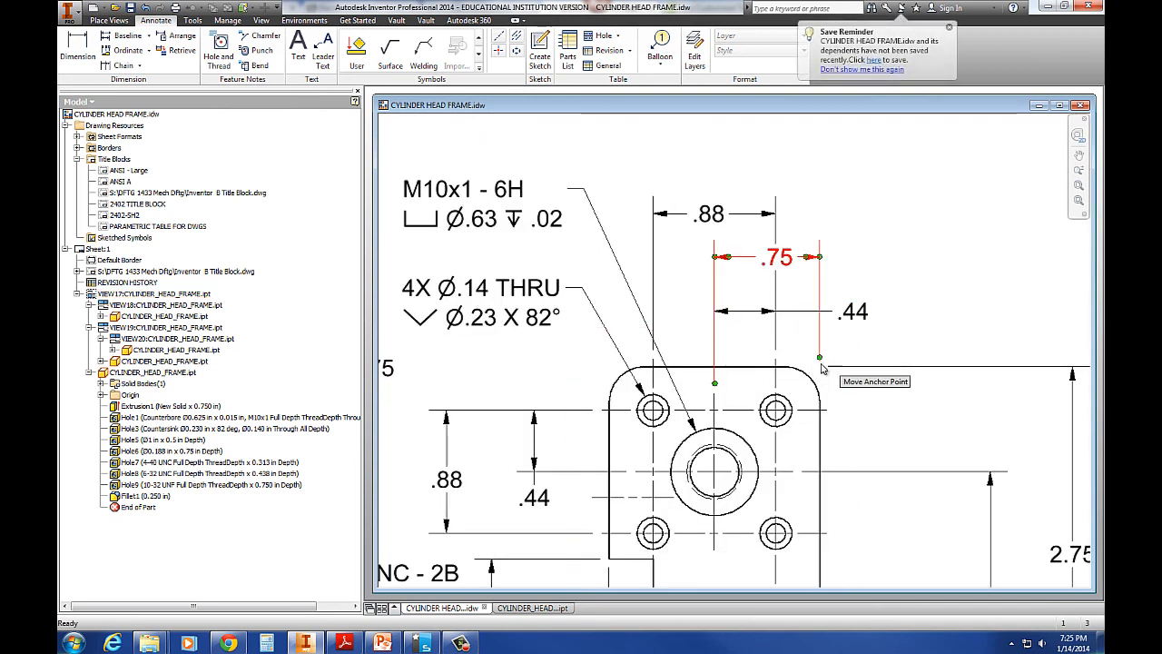
{"action": "left_click_drag", "start_coordinate": [822, 359], "coordinate": [786, 368]}
{"action": "left_click", "coordinate": [927, 283]}
{"action": "scroll", "coordinate": [929, 281], "scroll_direction": "down", "scroll_amount": 5}
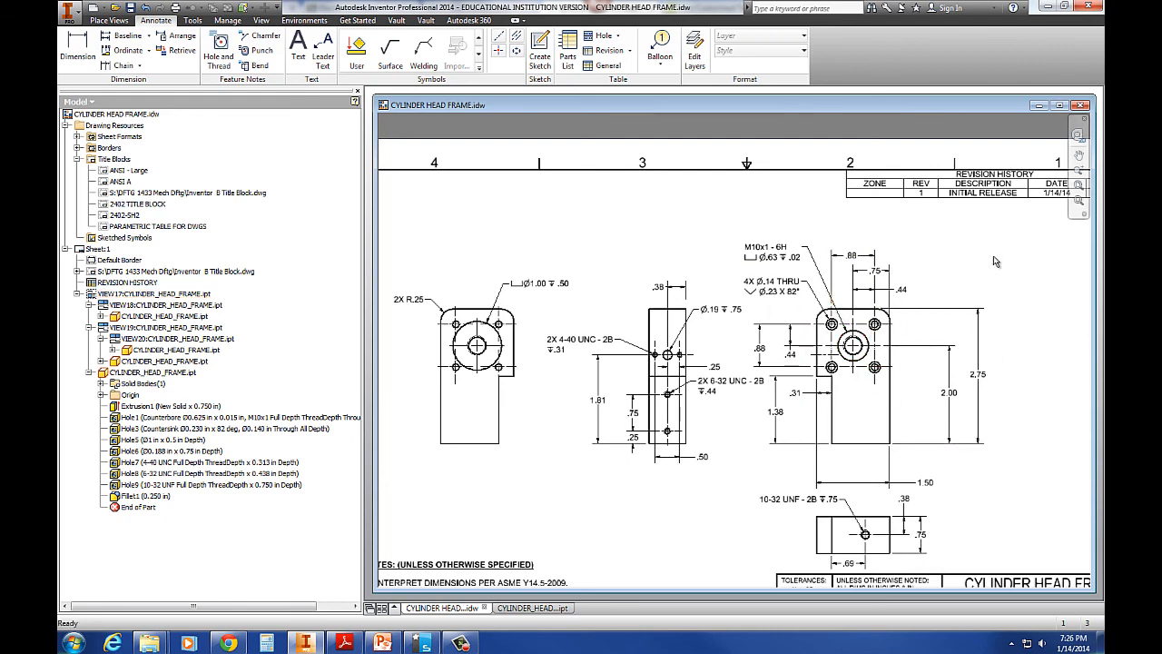
Move the 1.50 overall width dimension closer to the bottom edge of the view it belongs to
{"action": "scroll", "coordinate": [994, 262], "scroll_direction": "down", "scroll_amount": 5}
{"action": "scroll", "coordinate": [935, 399], "scroll_direction": "up", "scroll_amount": 6}
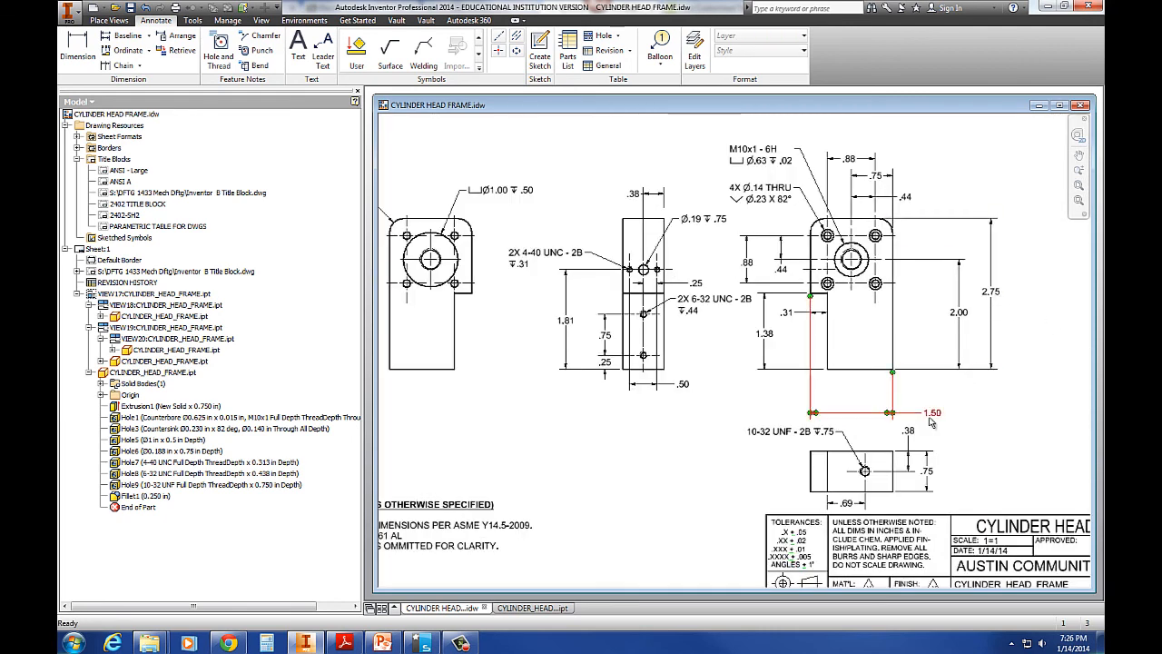
{"action": "left_click_drag", "start_coordinate": [930, 416], "coordinate": [930, 393]}
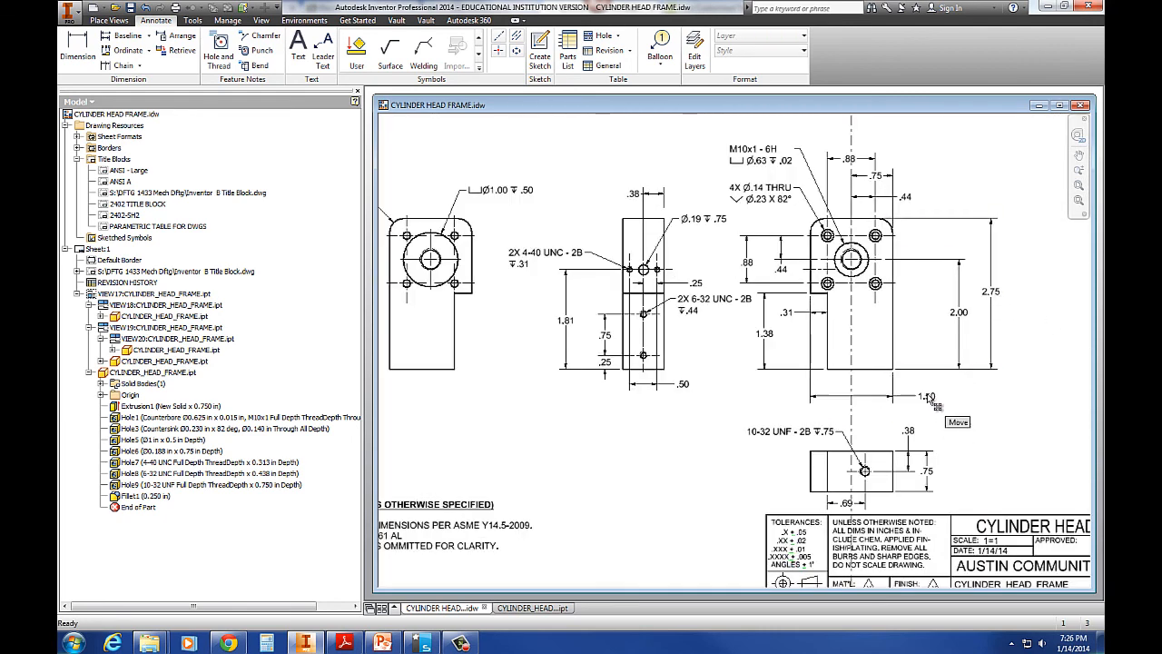
{"action": "left_click", "coordinate": [979, 424]}
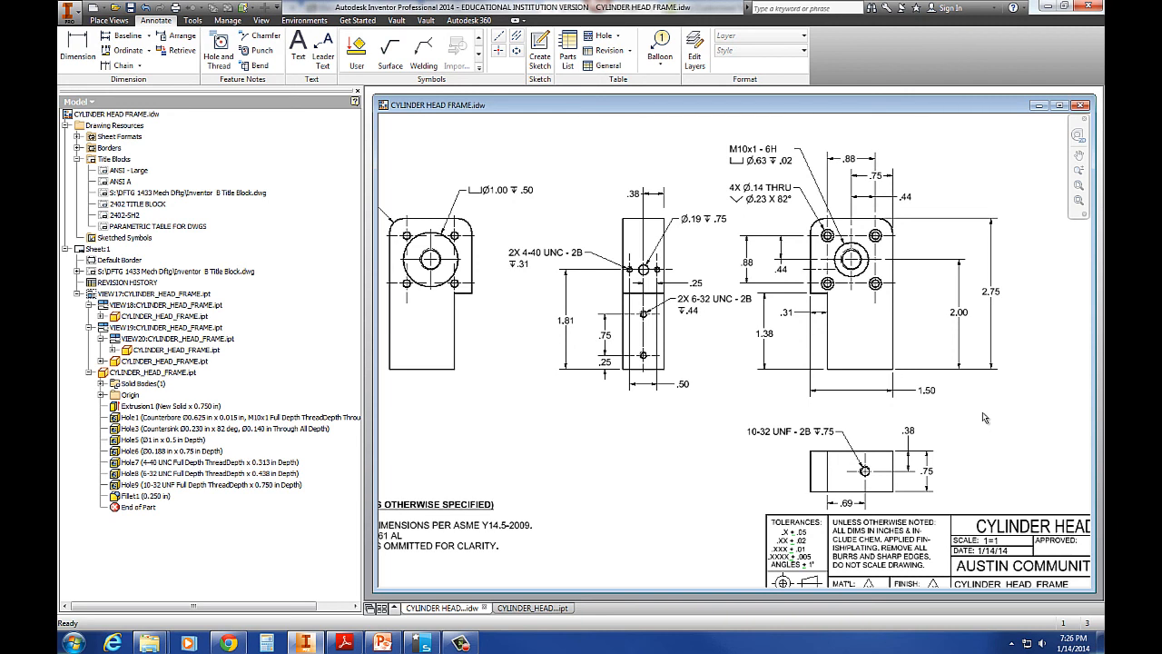
{"action": "left_click", "coordinate": [463, 646]}
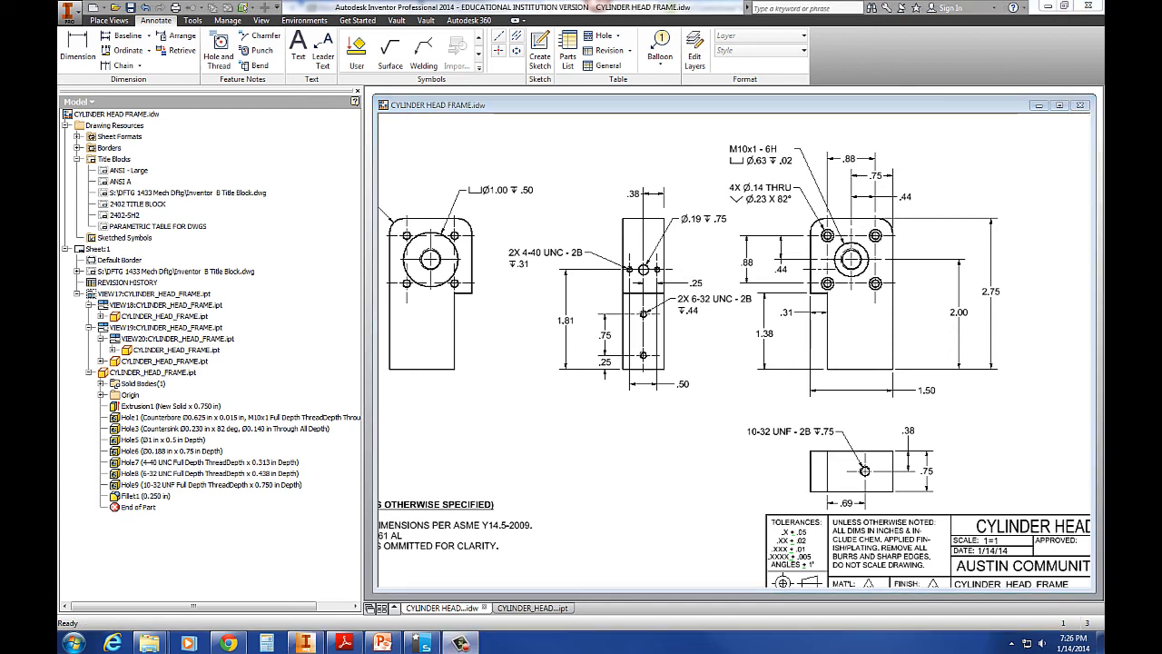